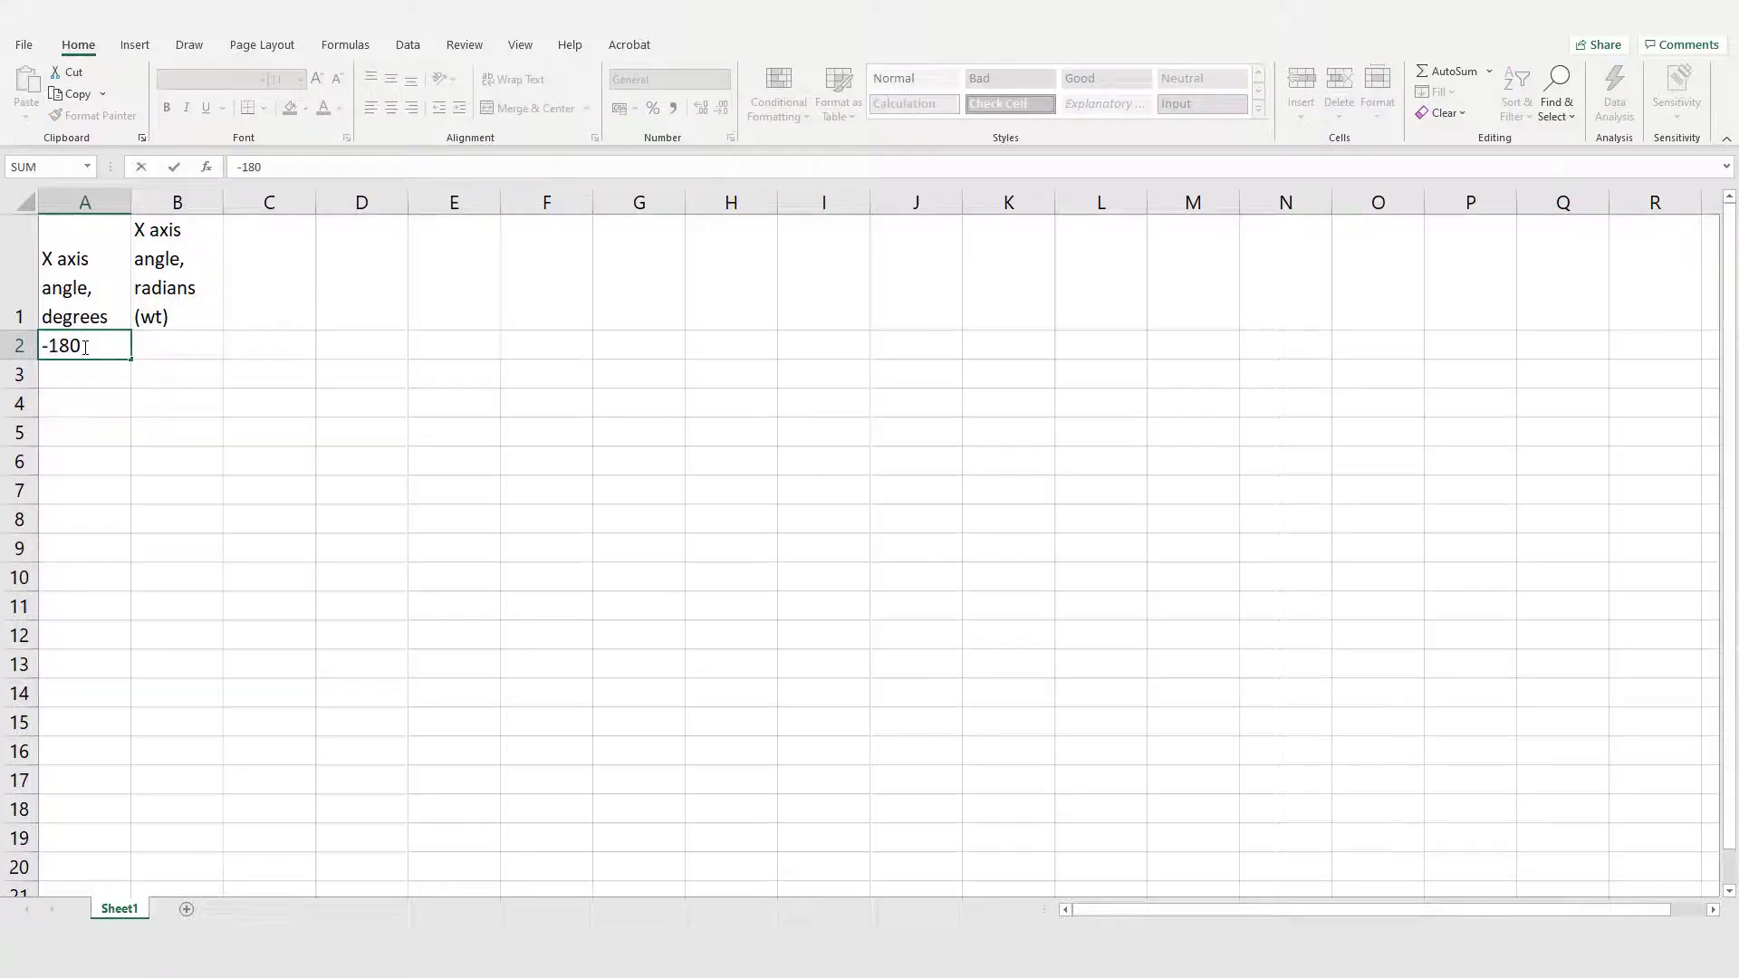
Enter the starting angles -180 in A2 and -157.5 in A3.
key("Return")
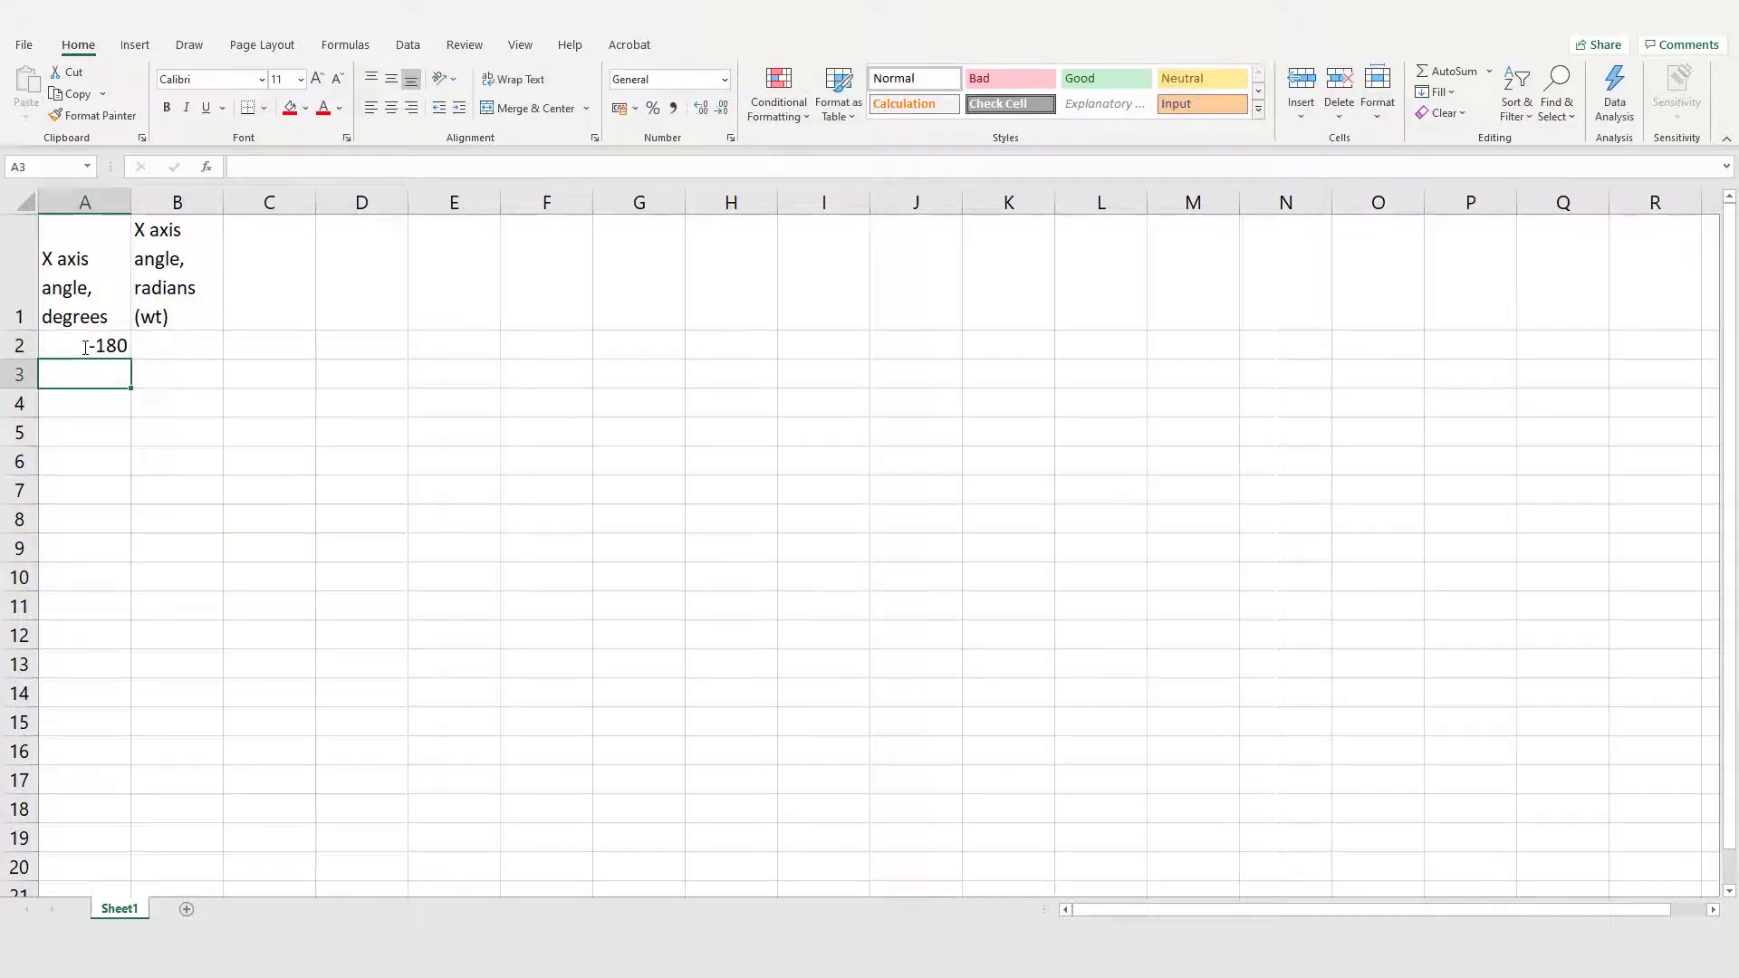
type("-")
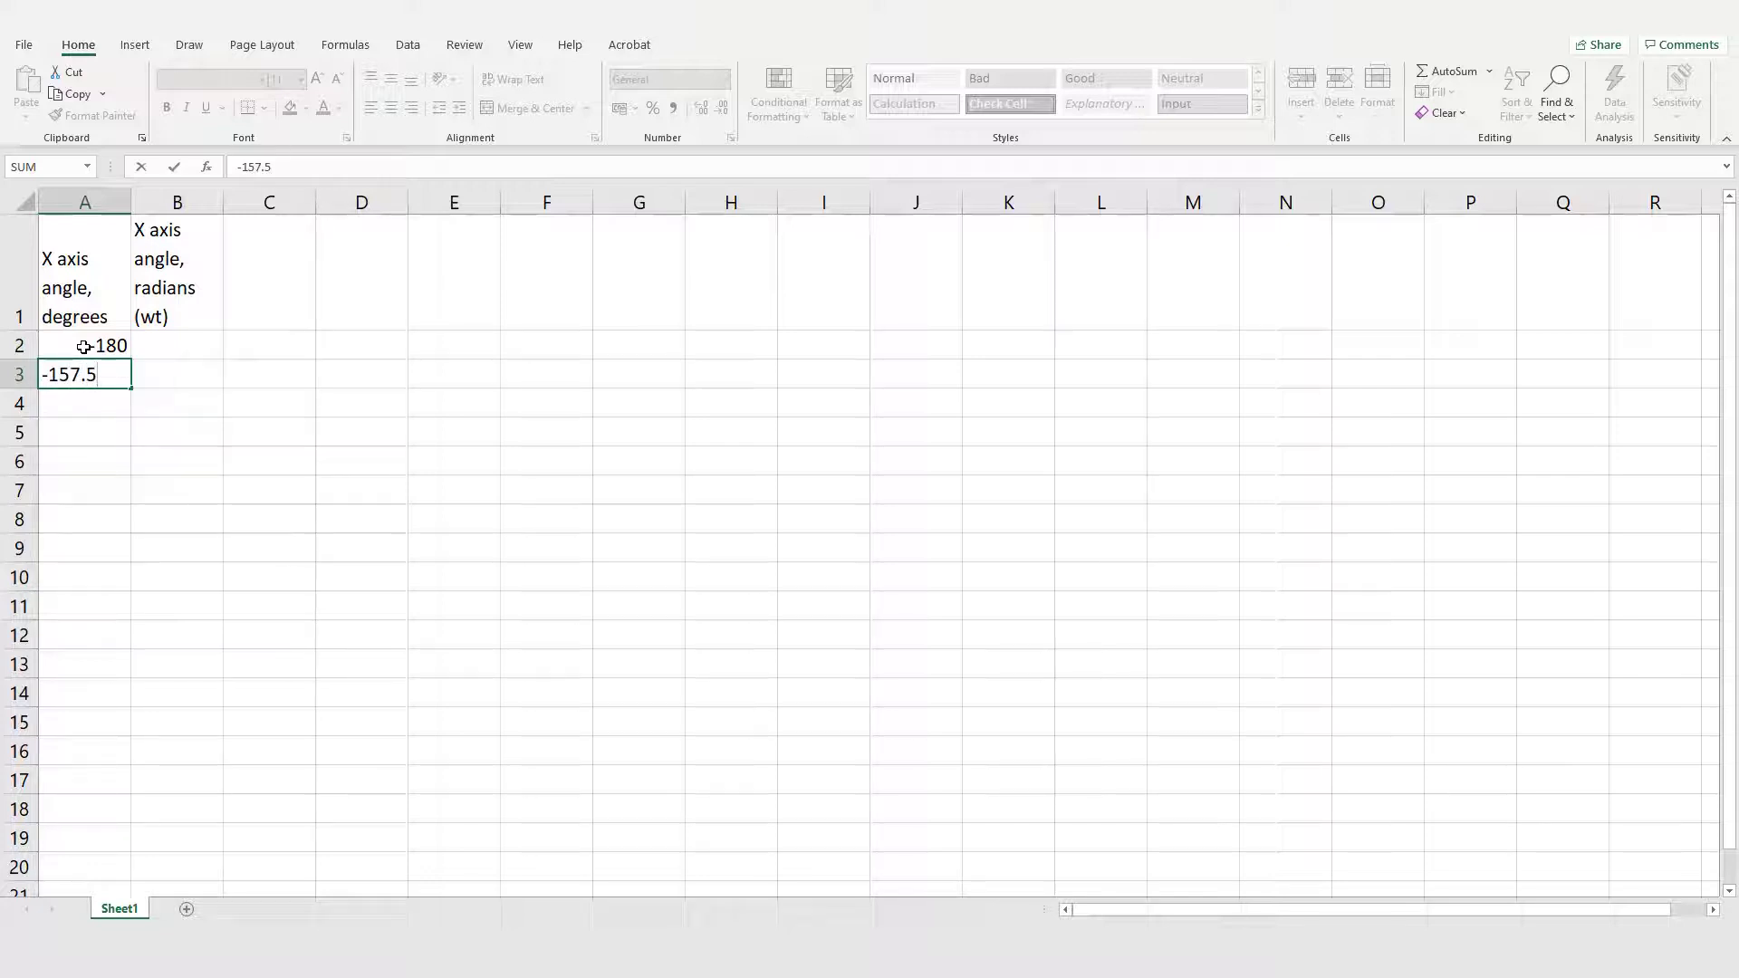
type("157.5")
key("Return")
Extend the angle series in 22.5-degree steps down to 360 in A26.
left_click_drag(118, 344, 137, 829)
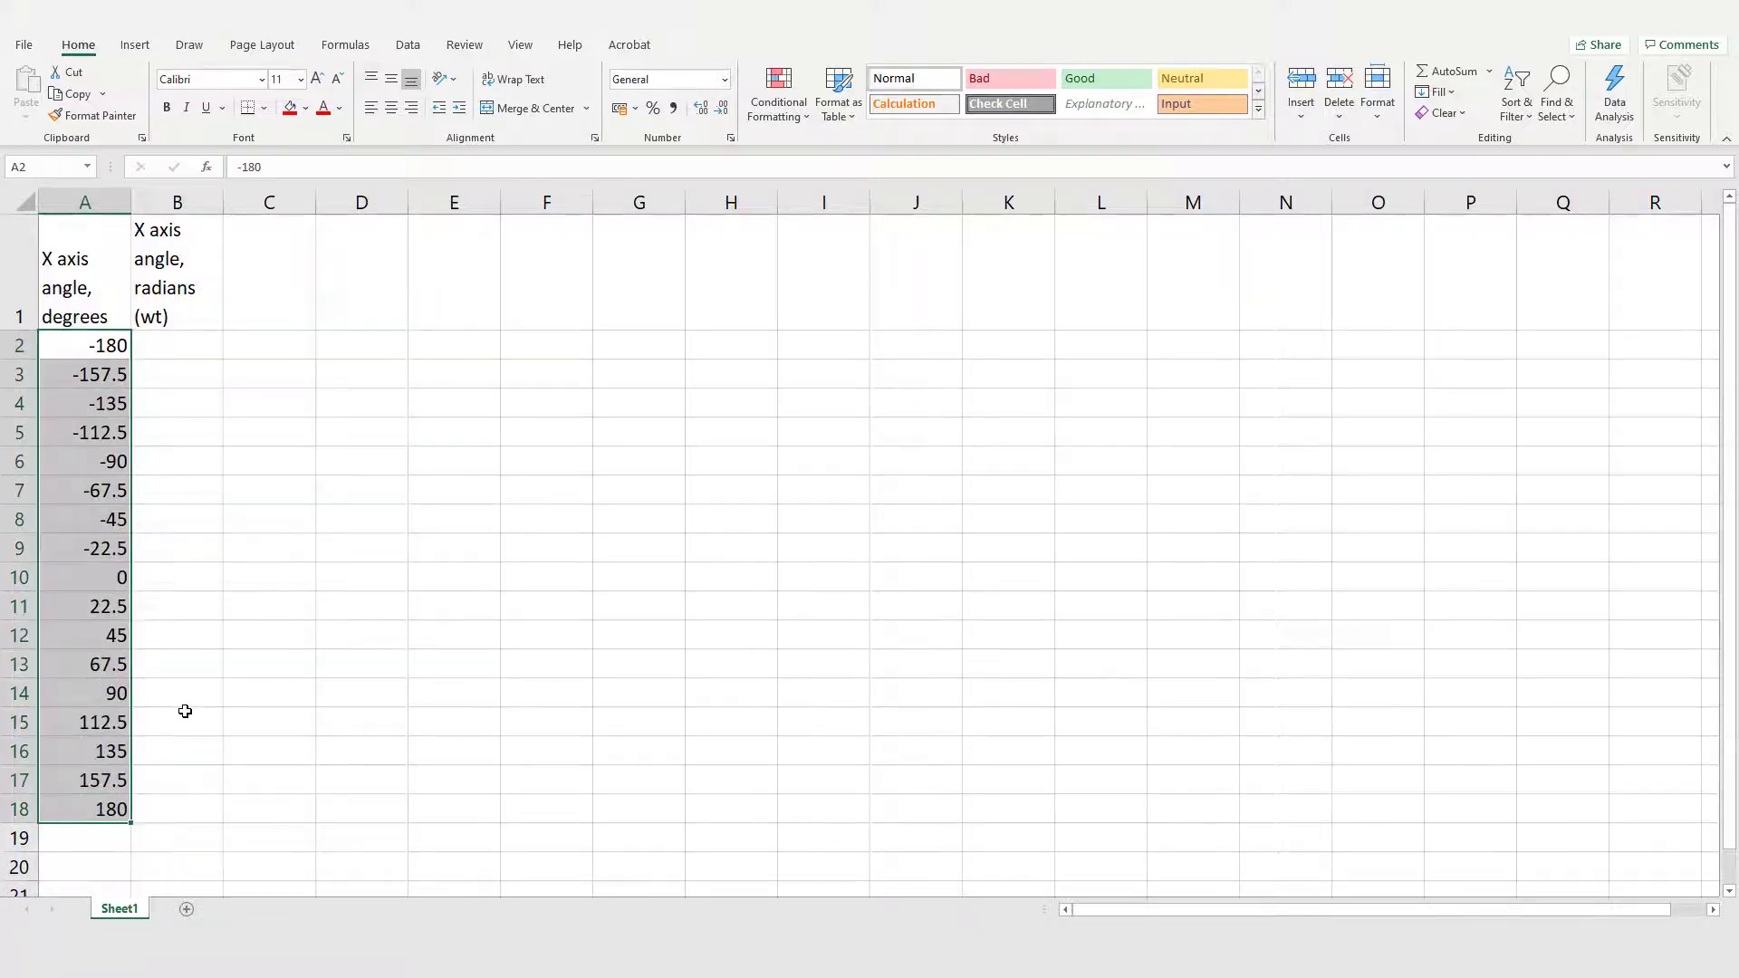
scroll(185, 710, "down", 9)
scroll(172, 616, "up", 4)
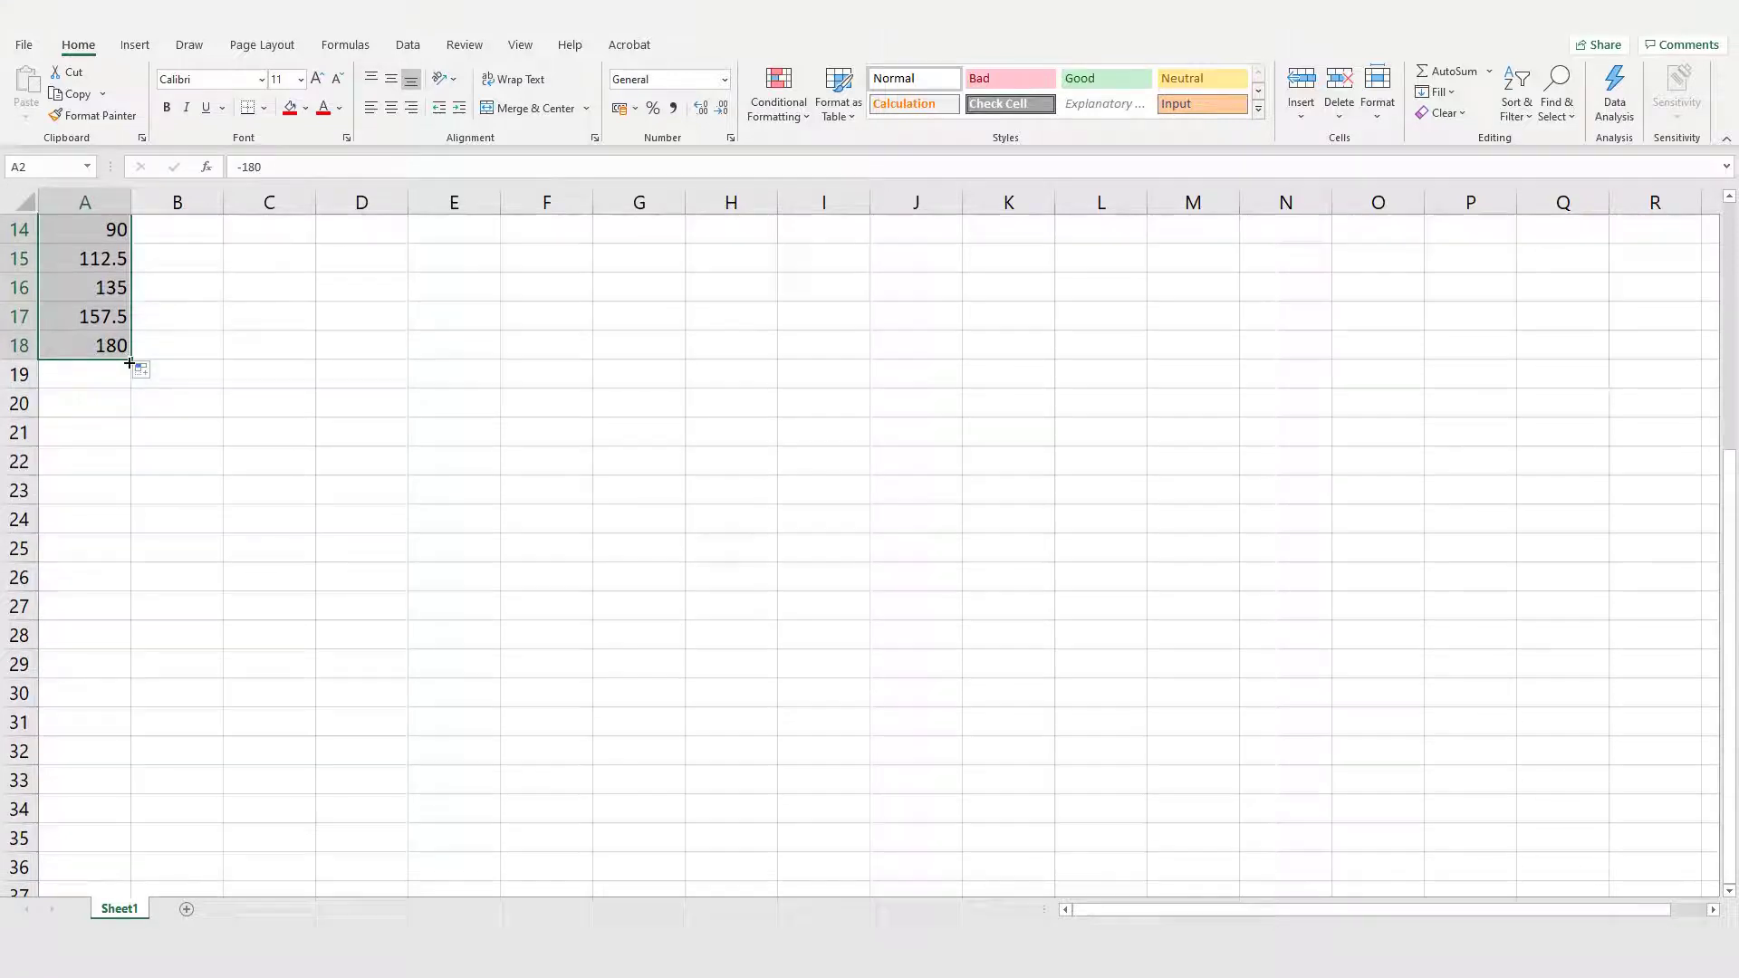
left_click_drag(130, 363, 136, 650)
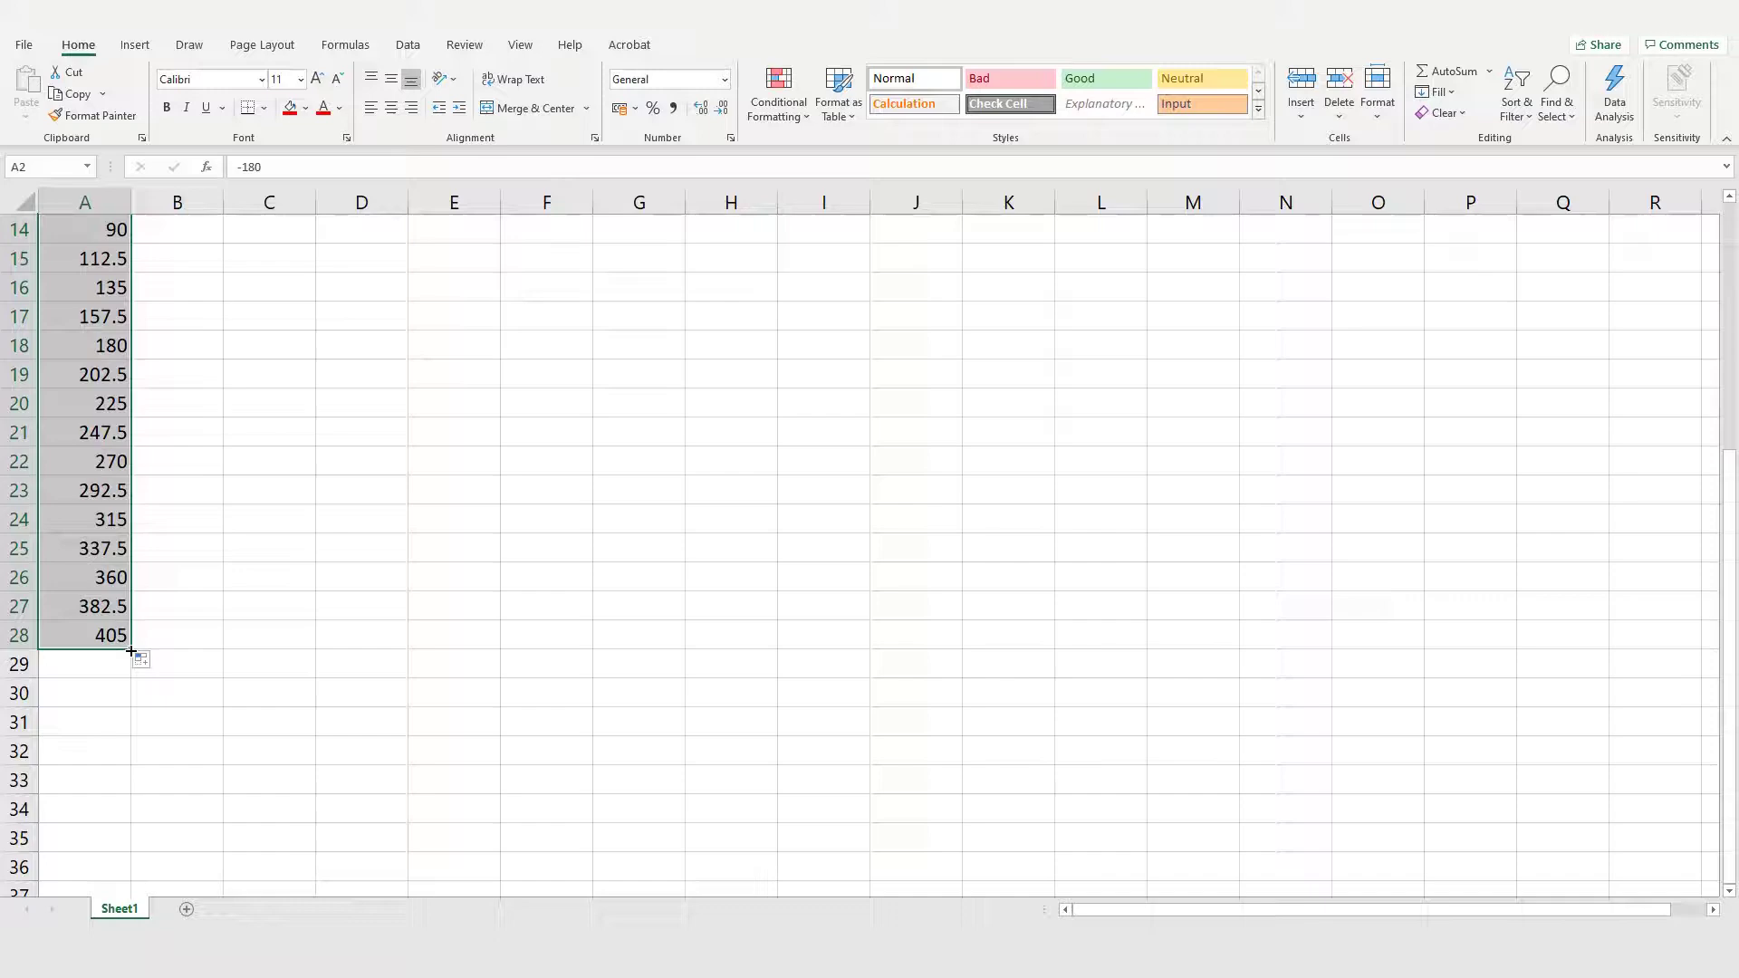
left_click_drag(131, 650, 136, 593)
left_click(195, 536)
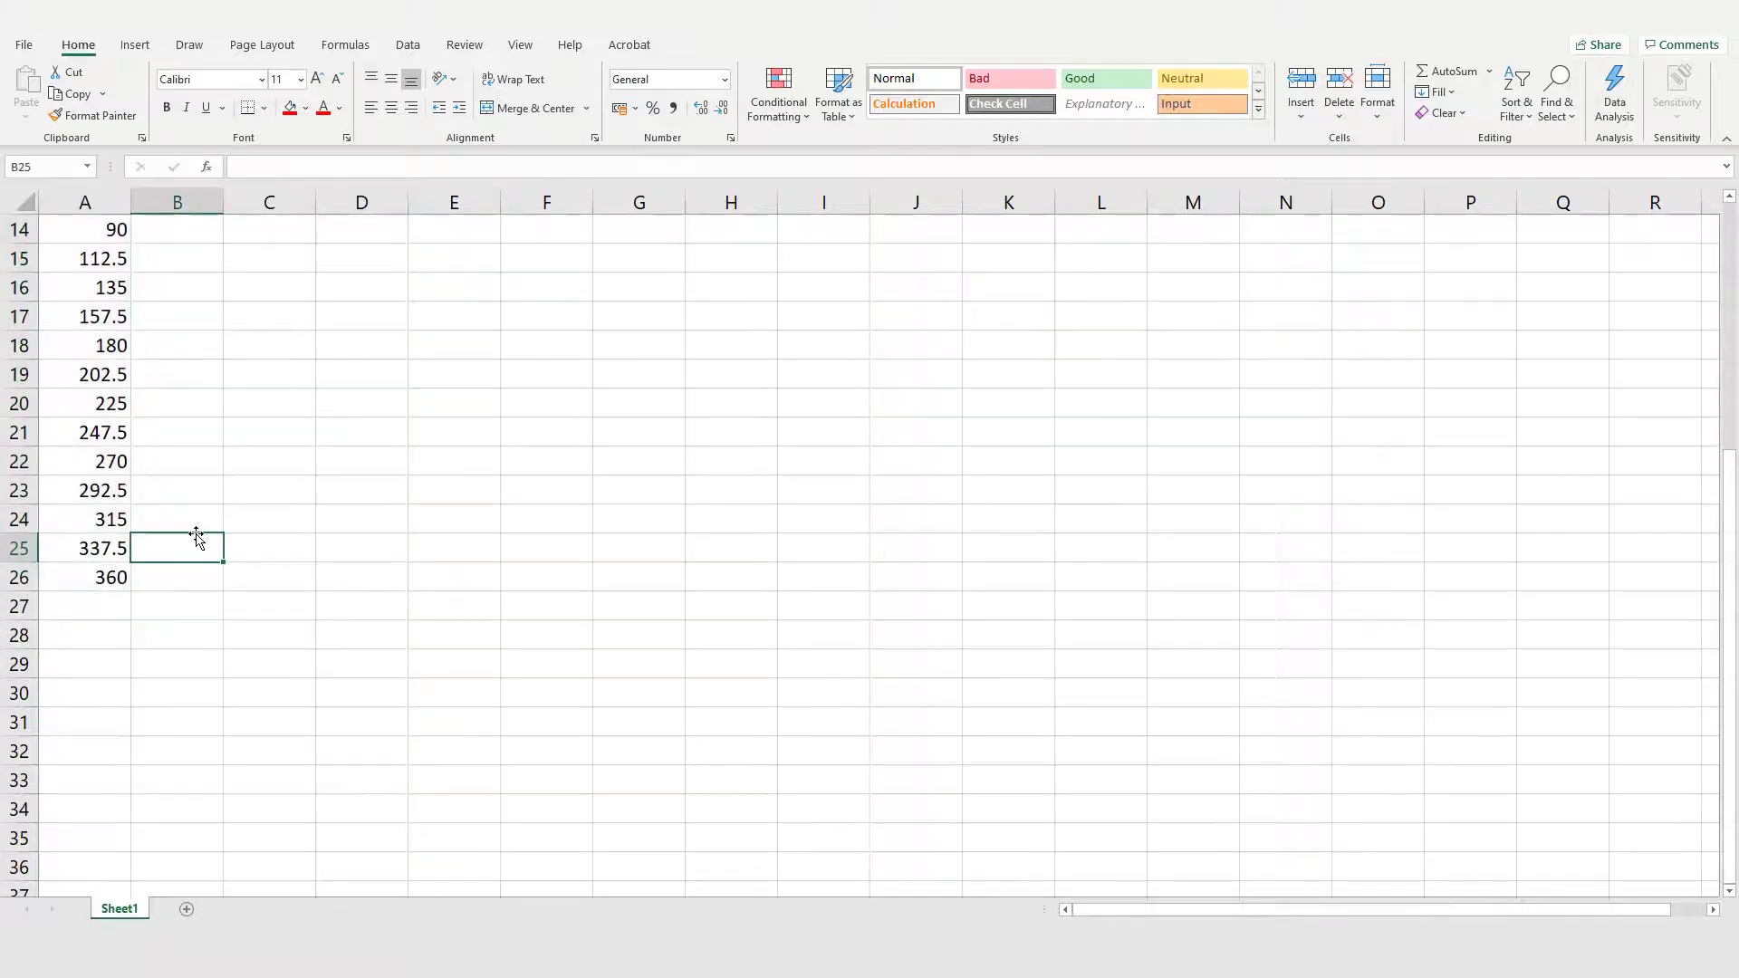
scroll(195, 536, "up", 5)
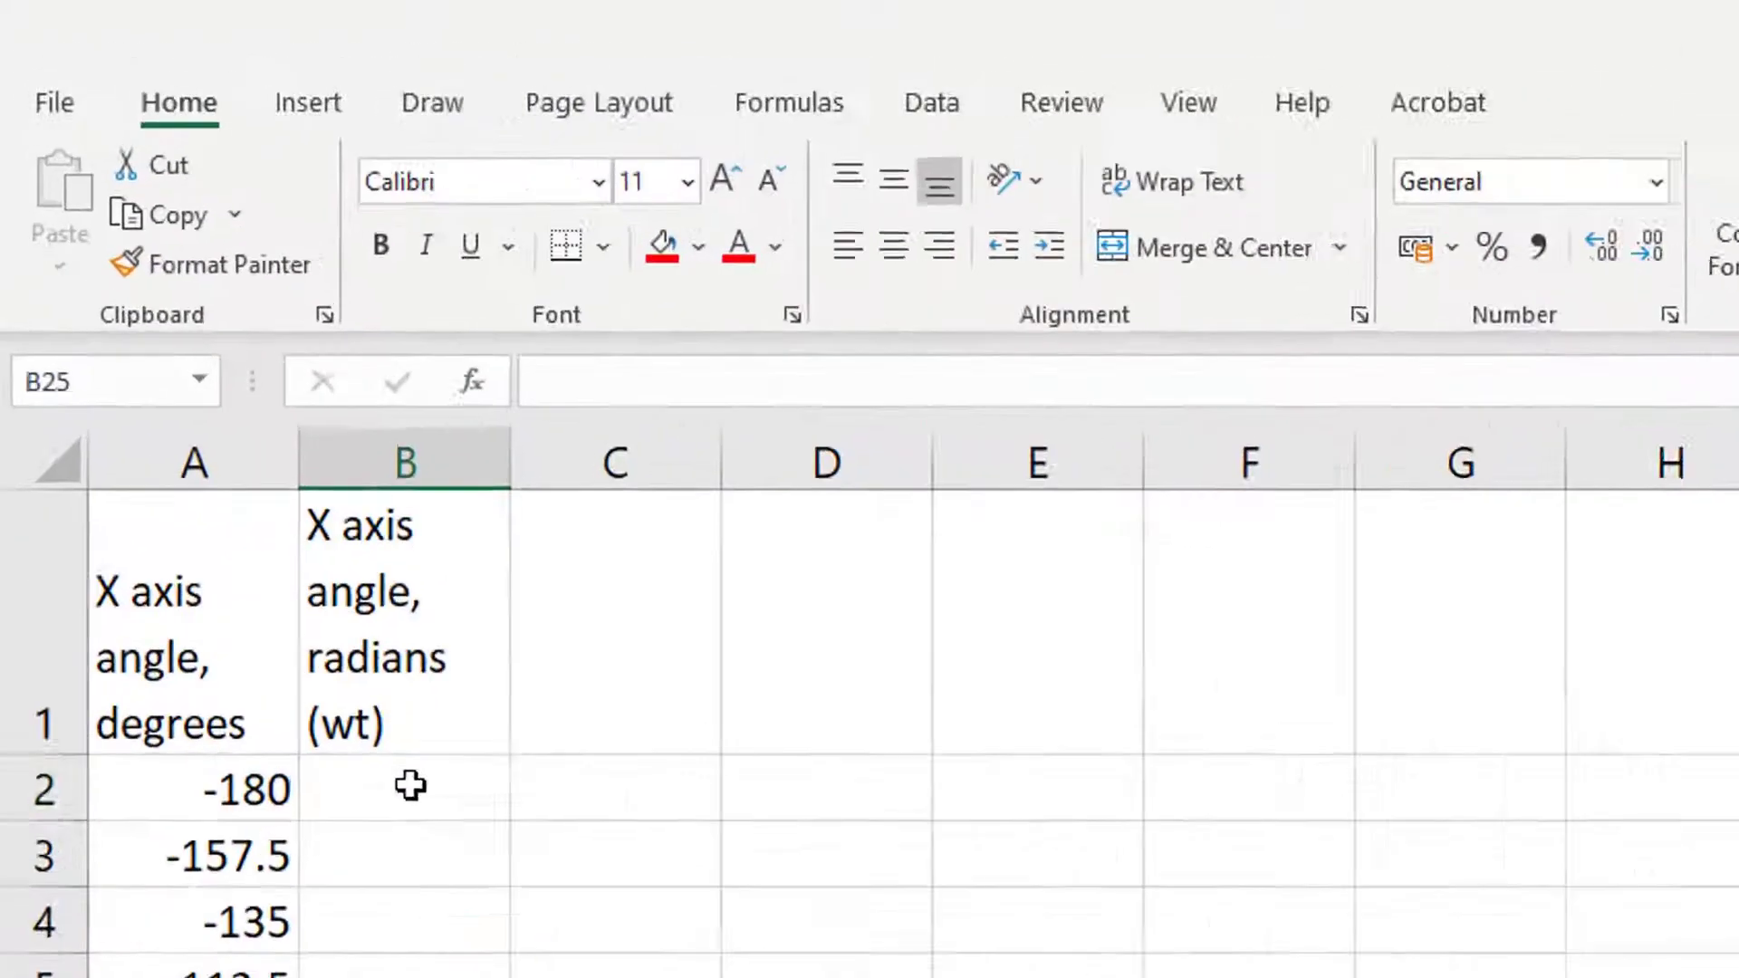
Enter =RADIANS(A2) in B2 to convert the first angle.
left_click(179, 345)
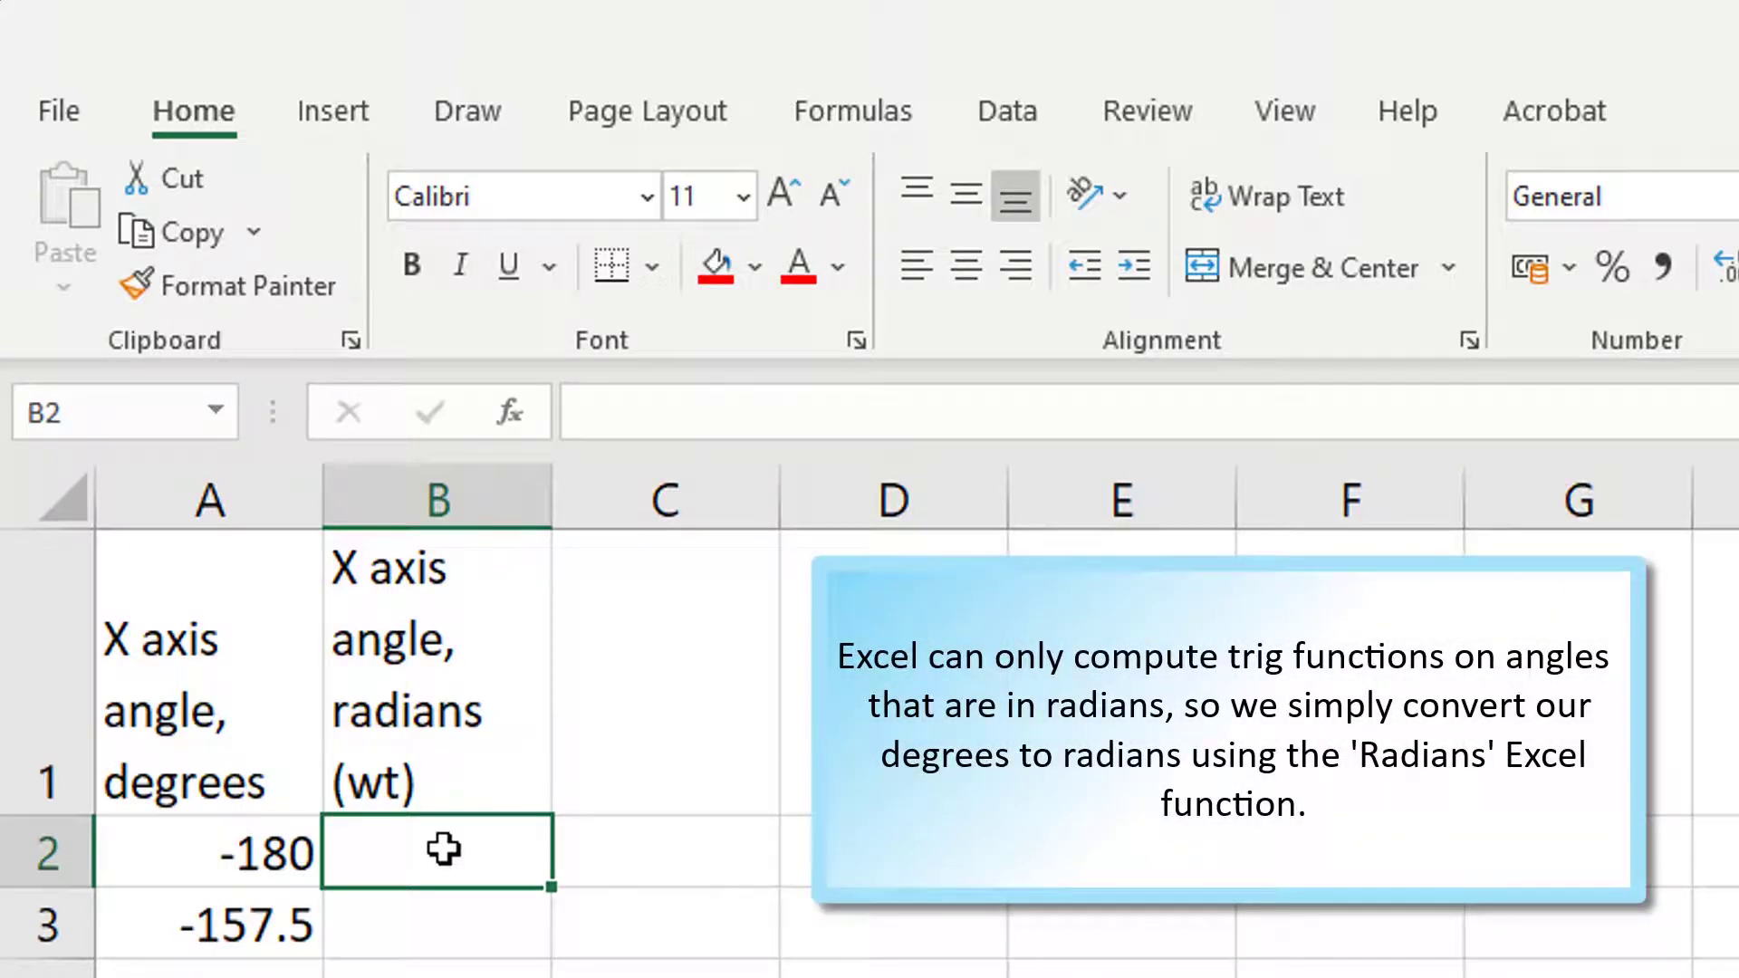
left_click(639, 413)
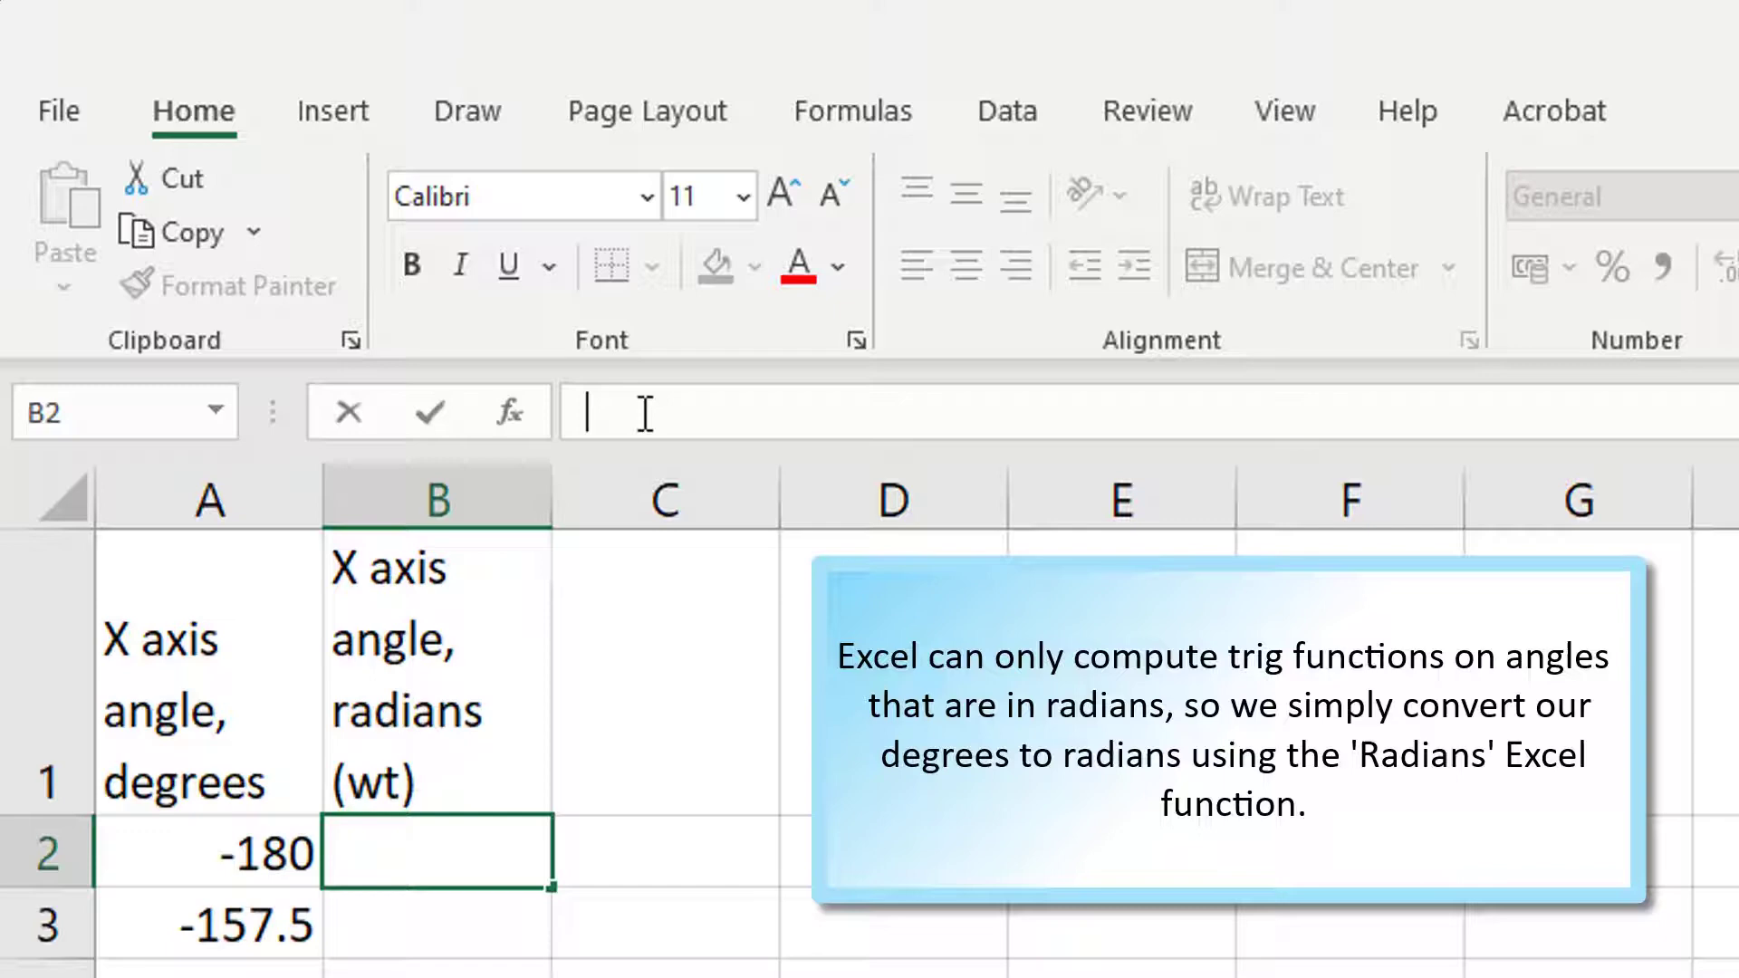
type("=radians")
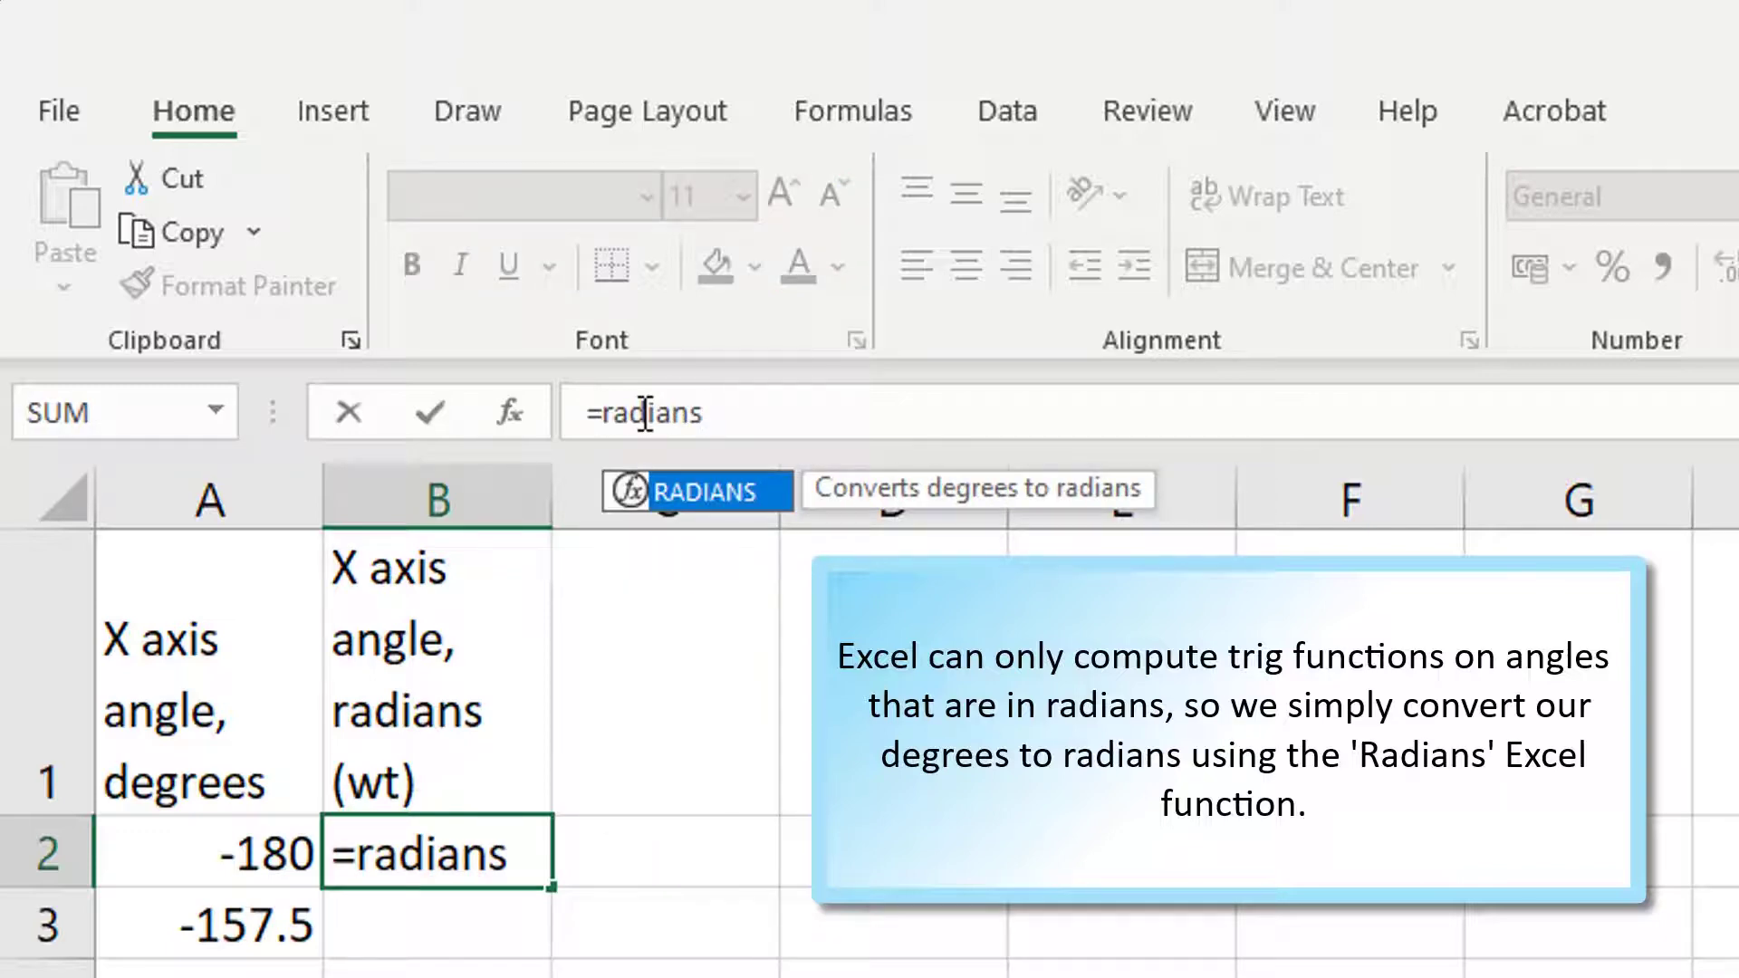
type("(")
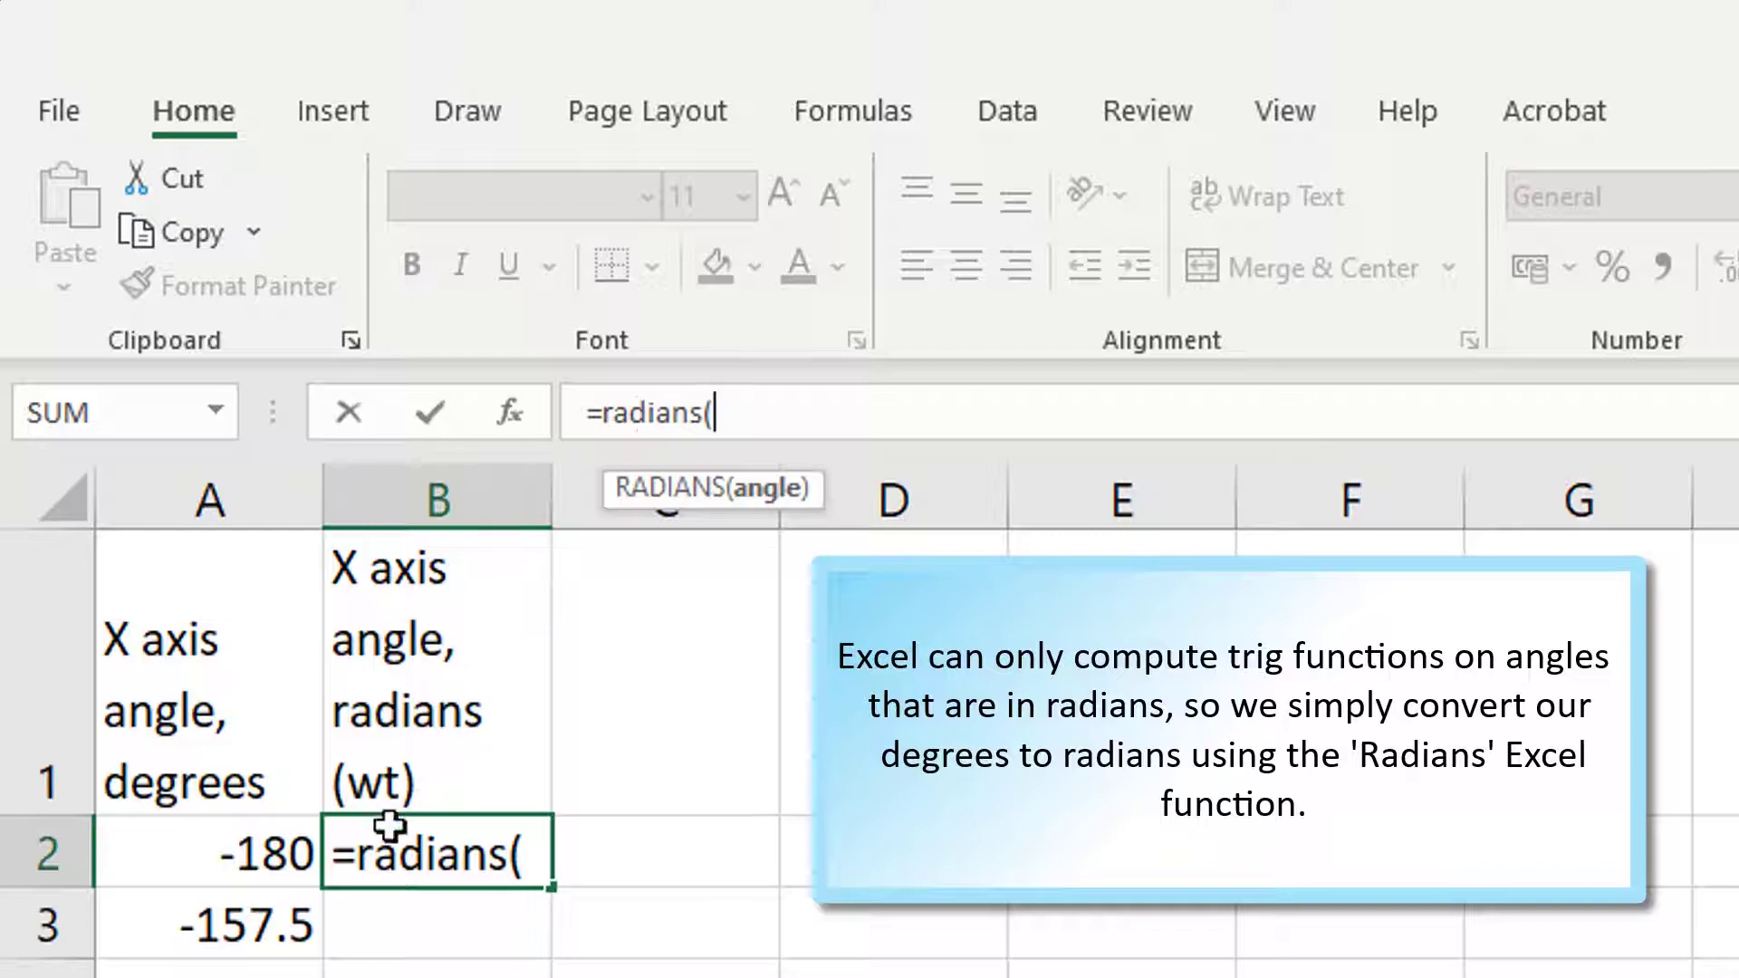
left_click(258, 840)
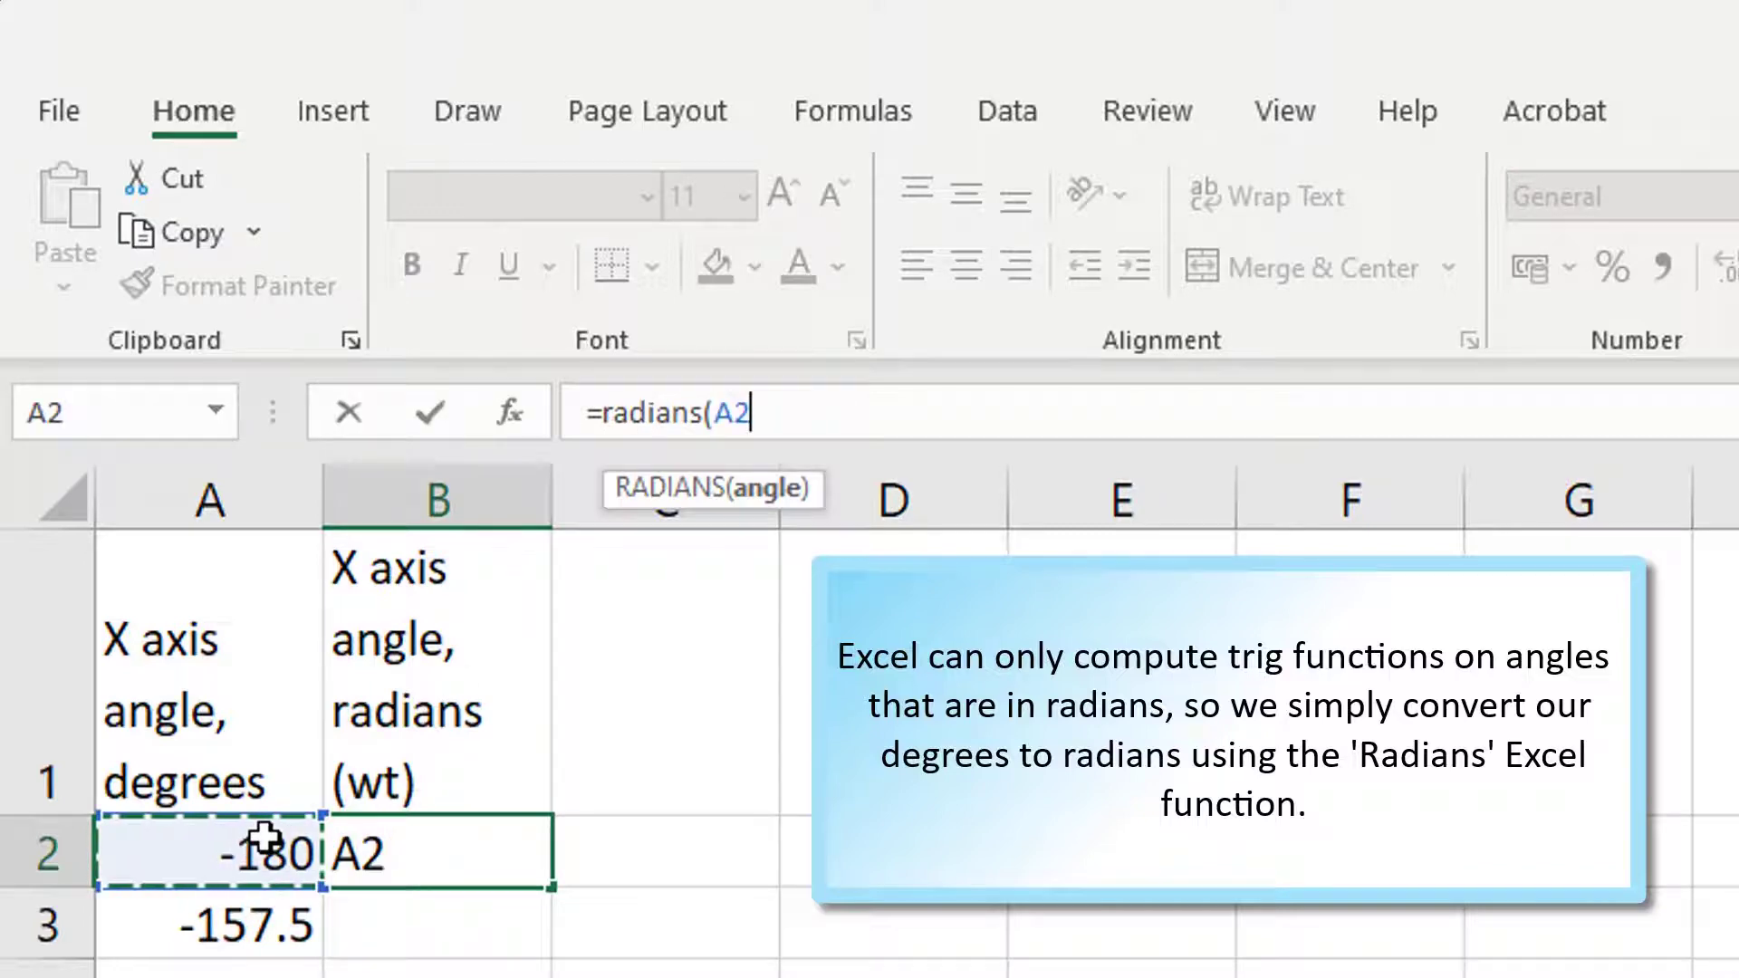
type(")")
key("Return")
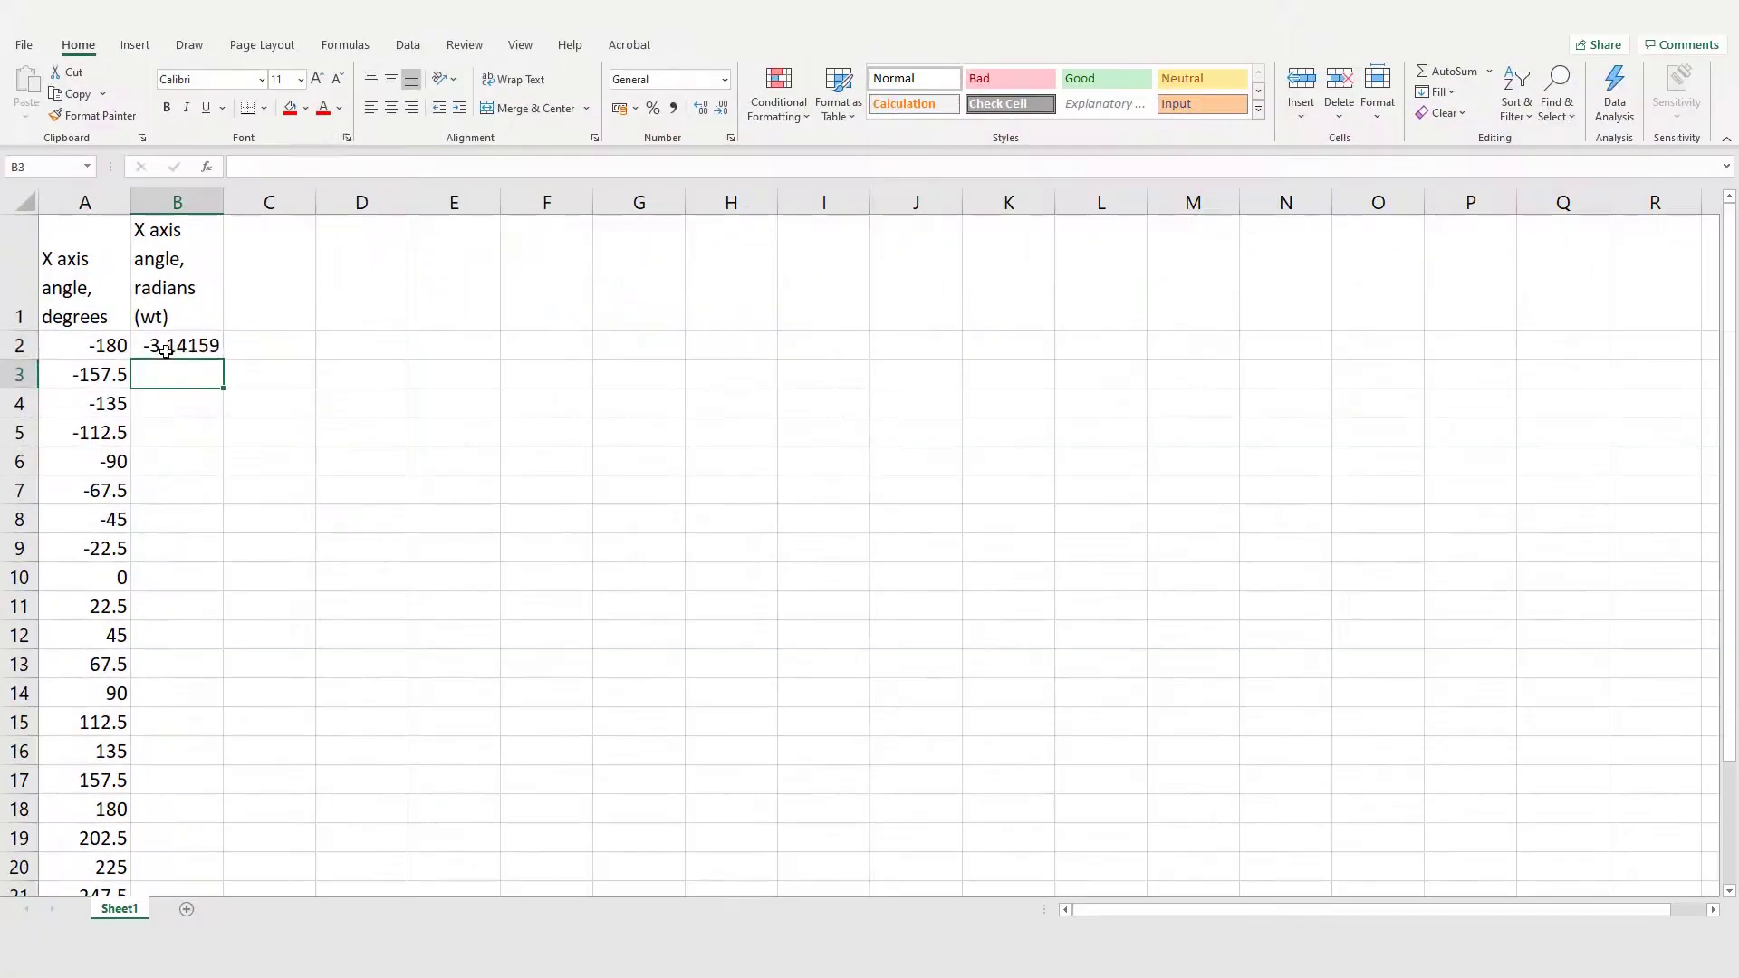
Copy the radians formula down column B to B26.
left_click(489, 869)
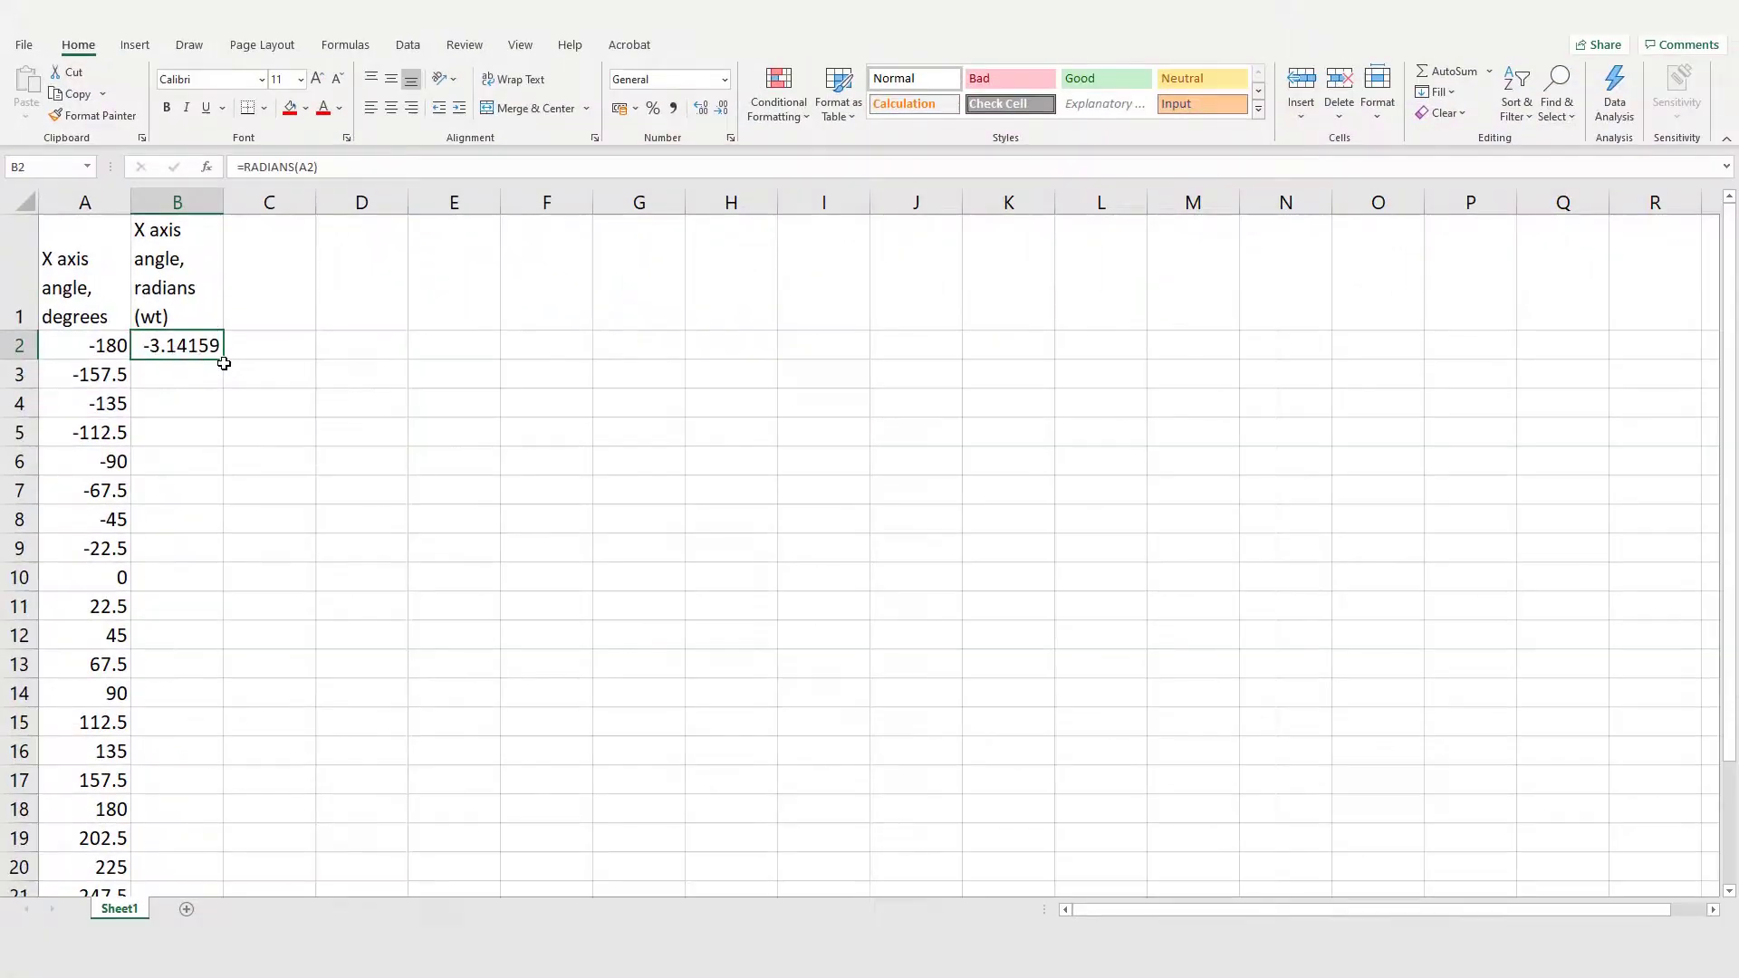
left_click_drag(222, 361, 181, 809)
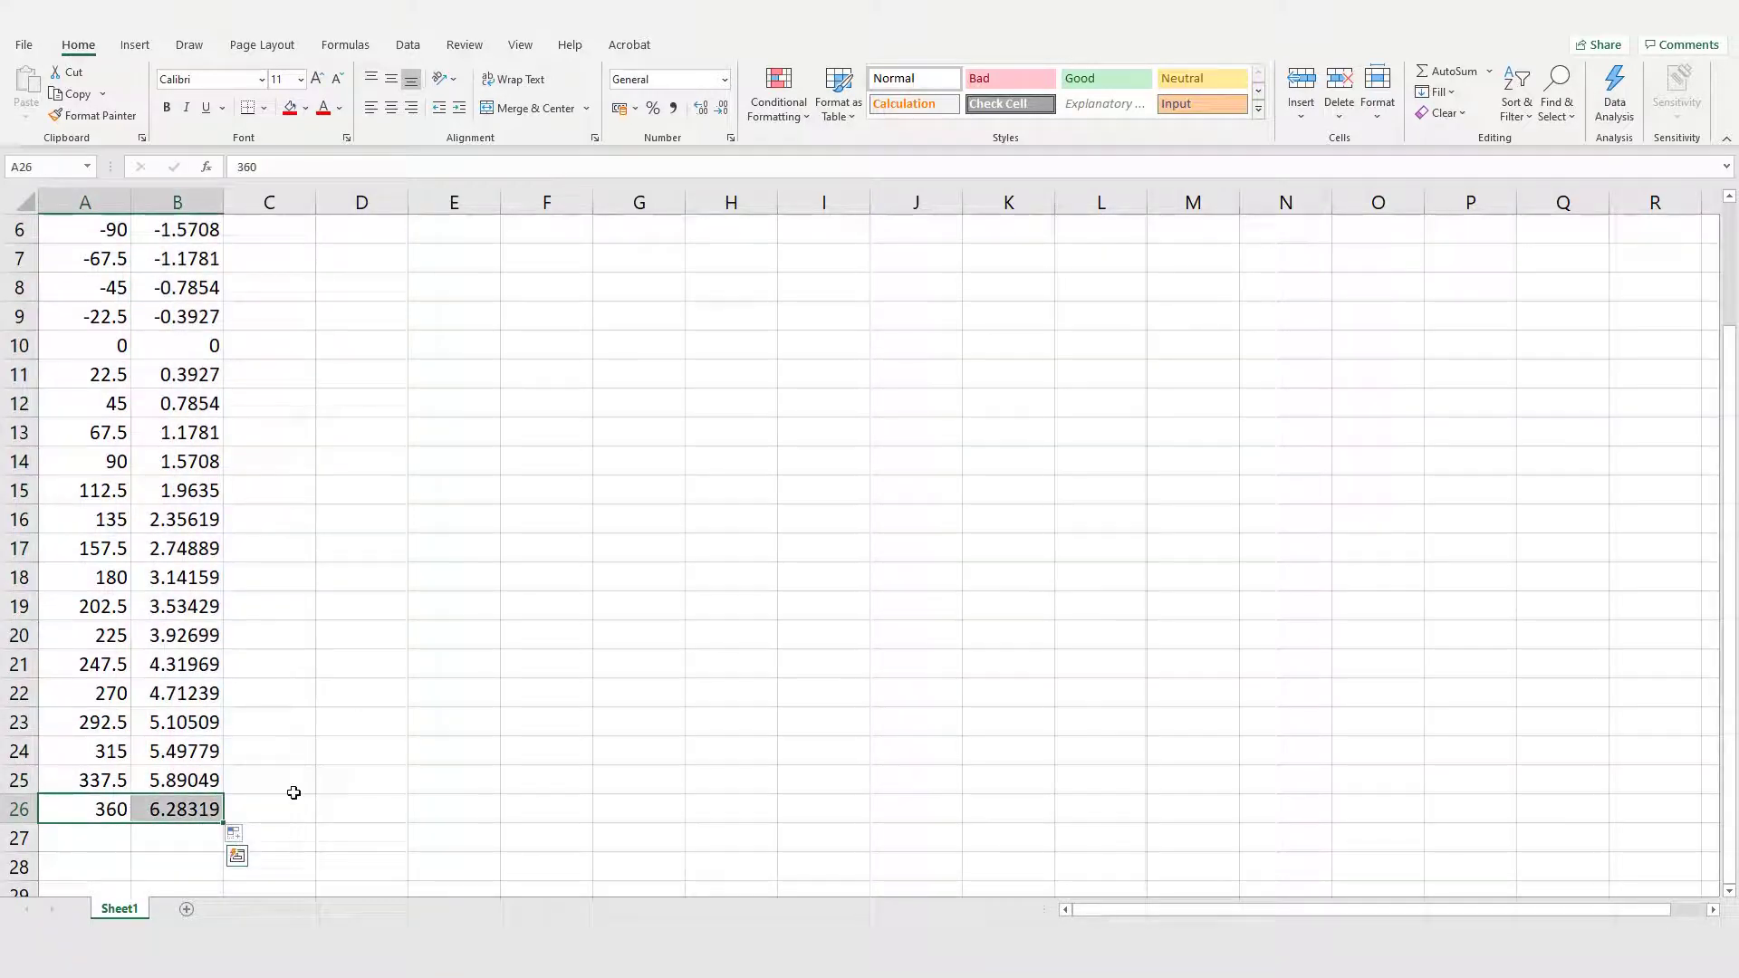
left_click_drag(107, 581, 181, 579)
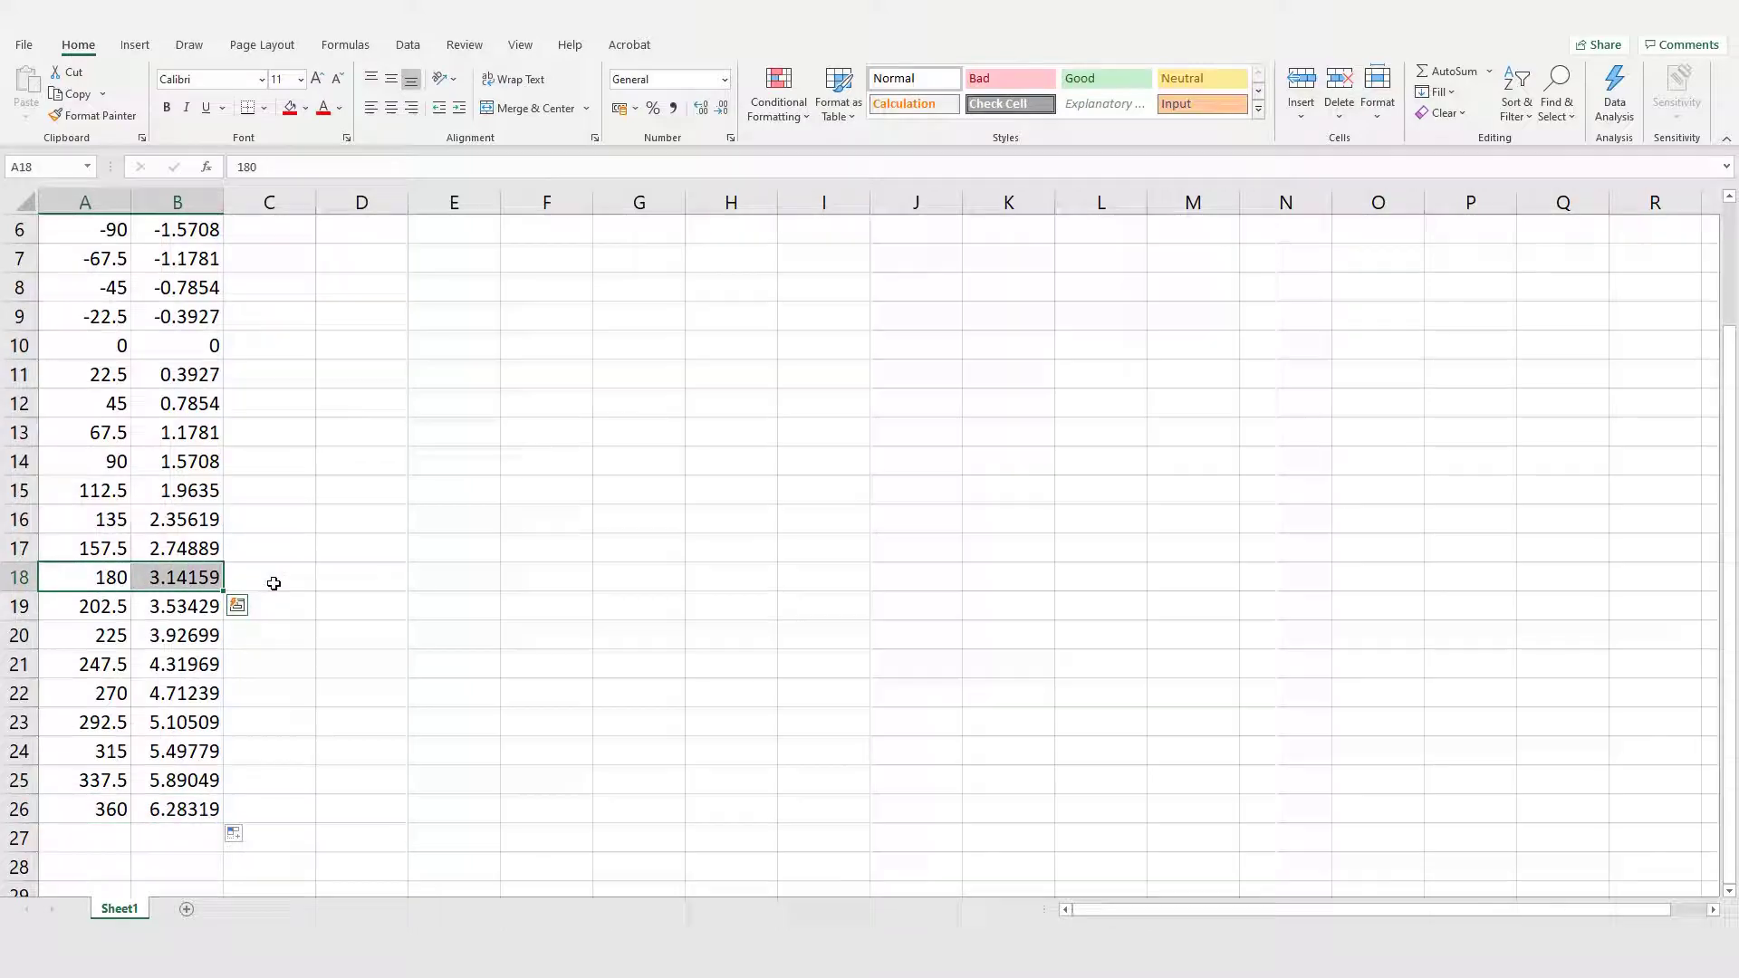
Add headings V1=2Sin(x), V2=3Sin(x) and VT=V1+V2 in C1:E1.
scroll(274, 583, "up", 2)
left_click(288, 271)
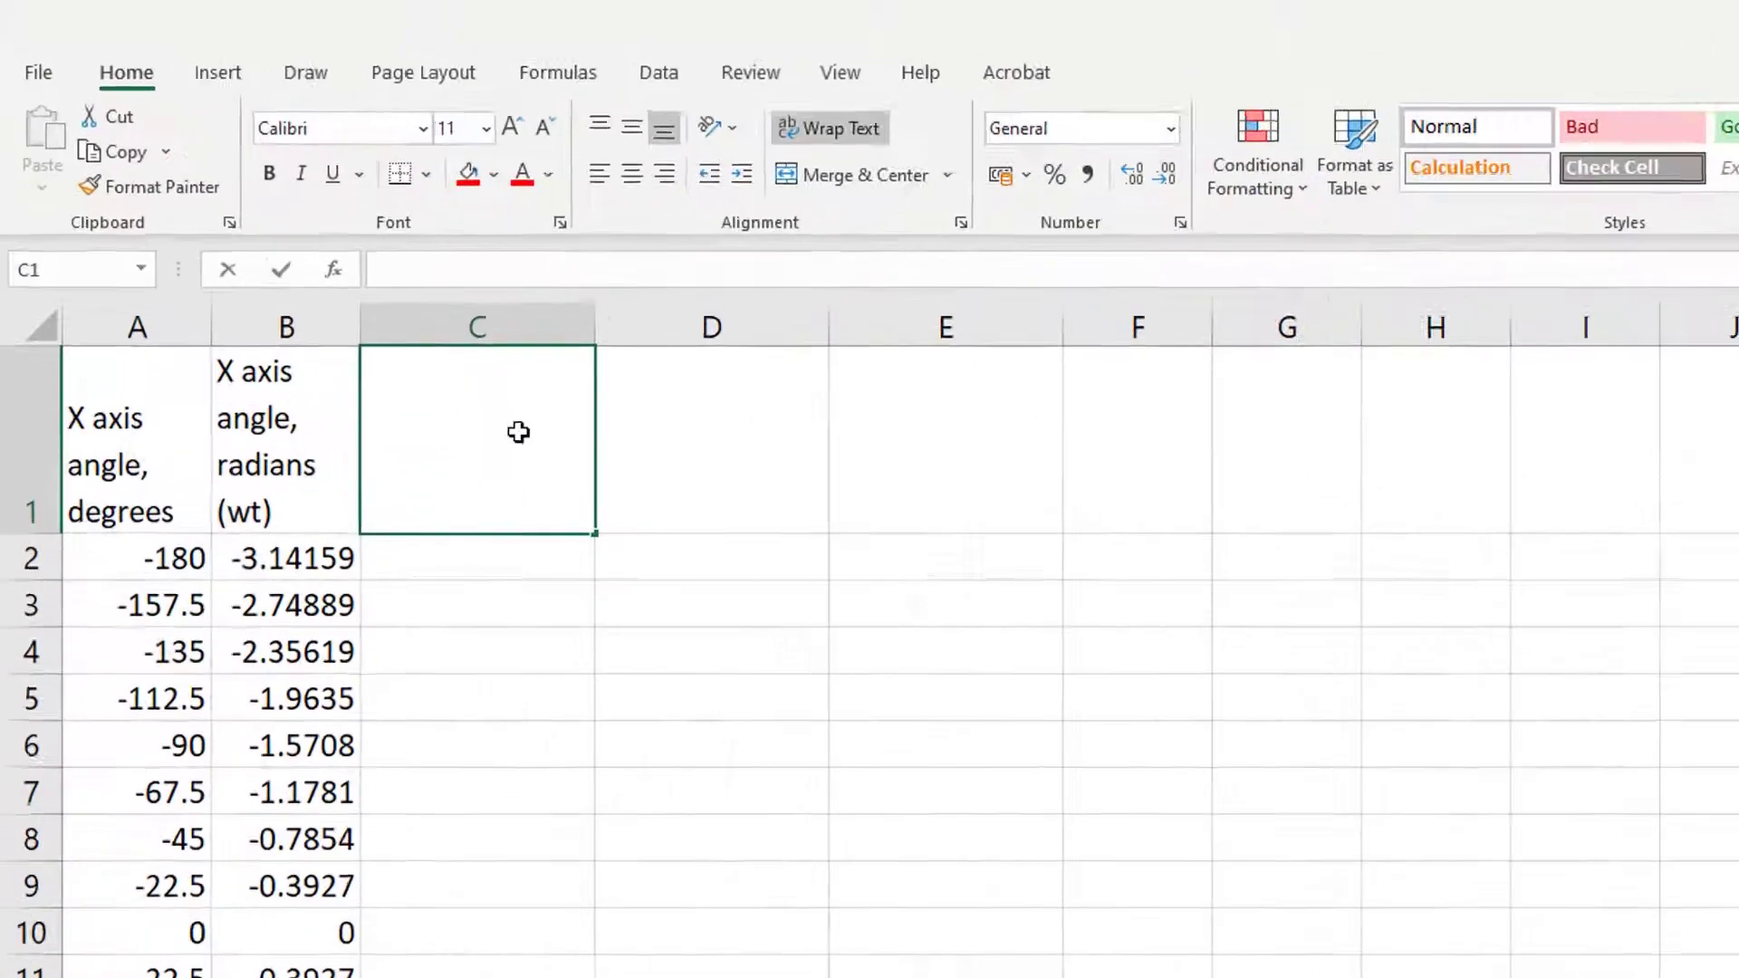
type("V1=2")
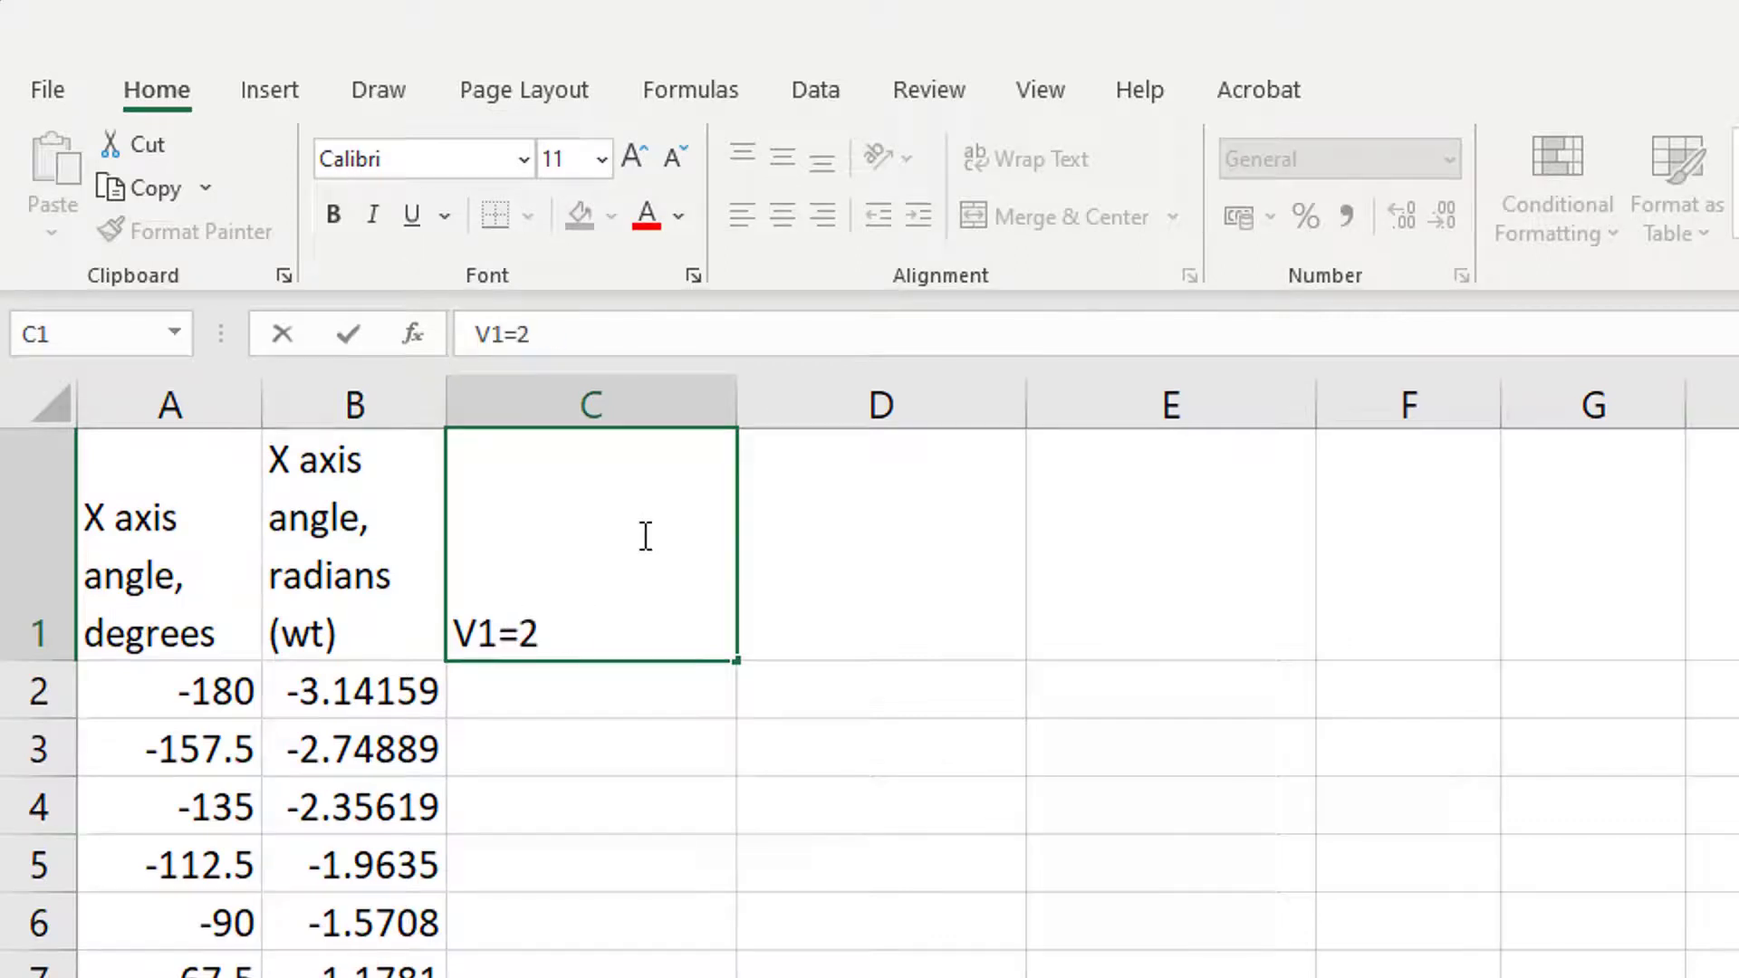
type("Sin(x)")
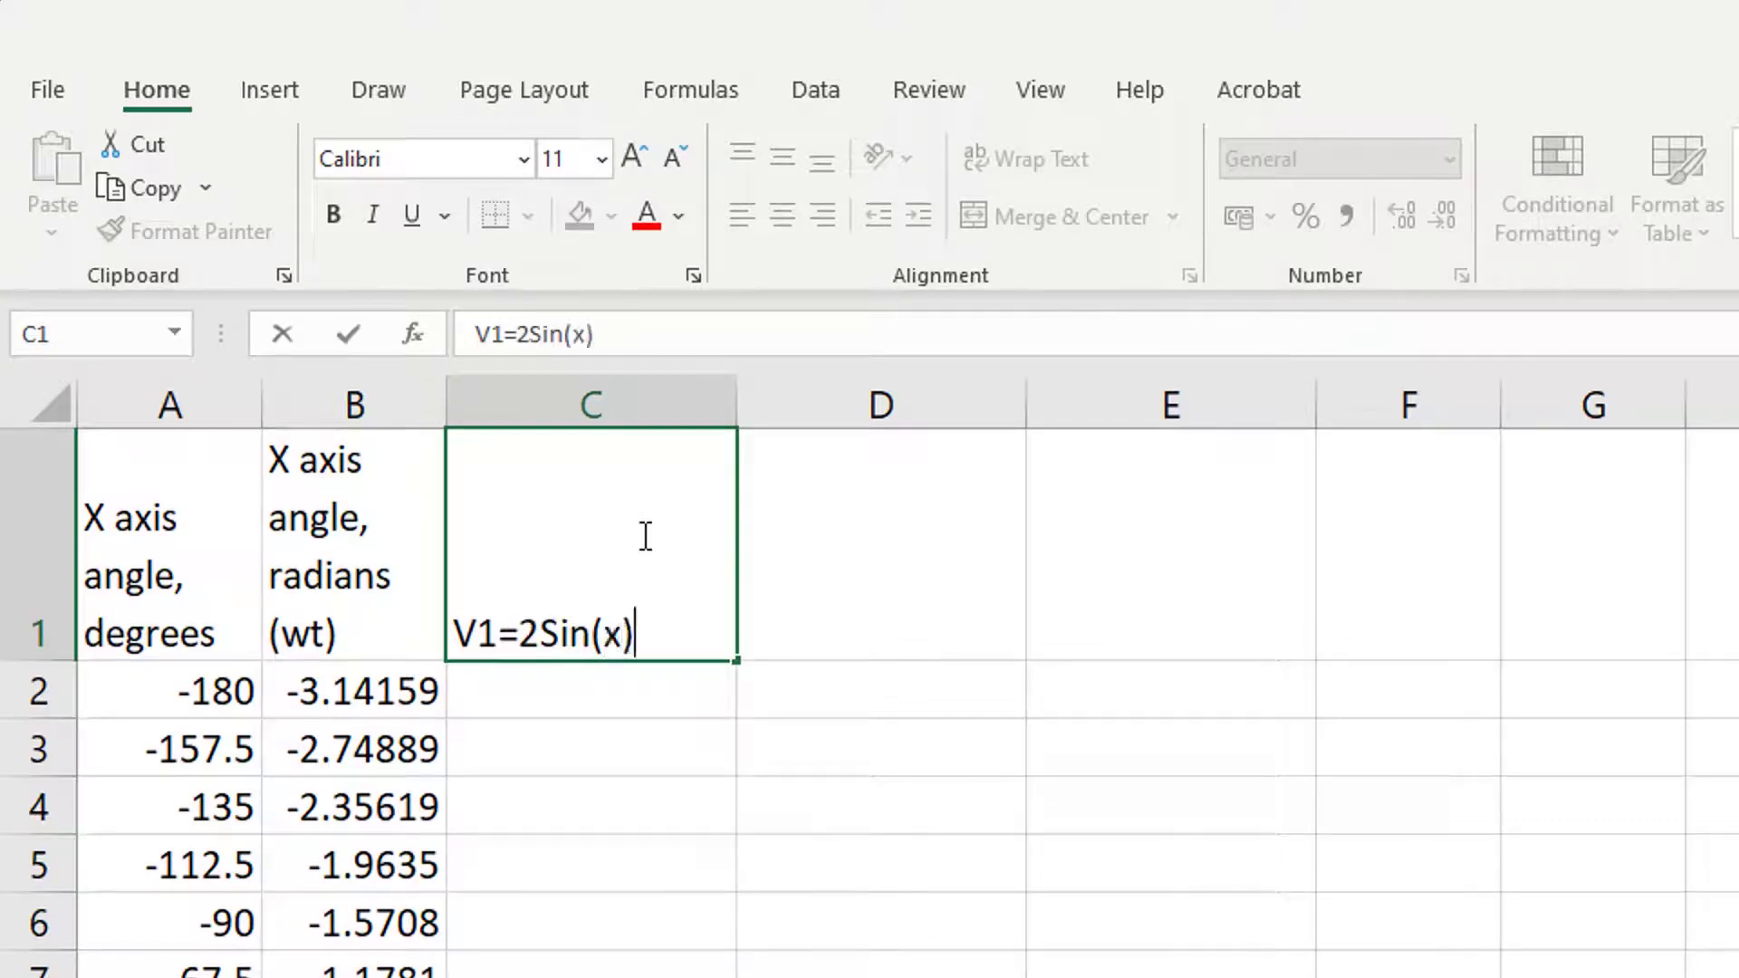
key("Tab")
type("V2=3Sin(")
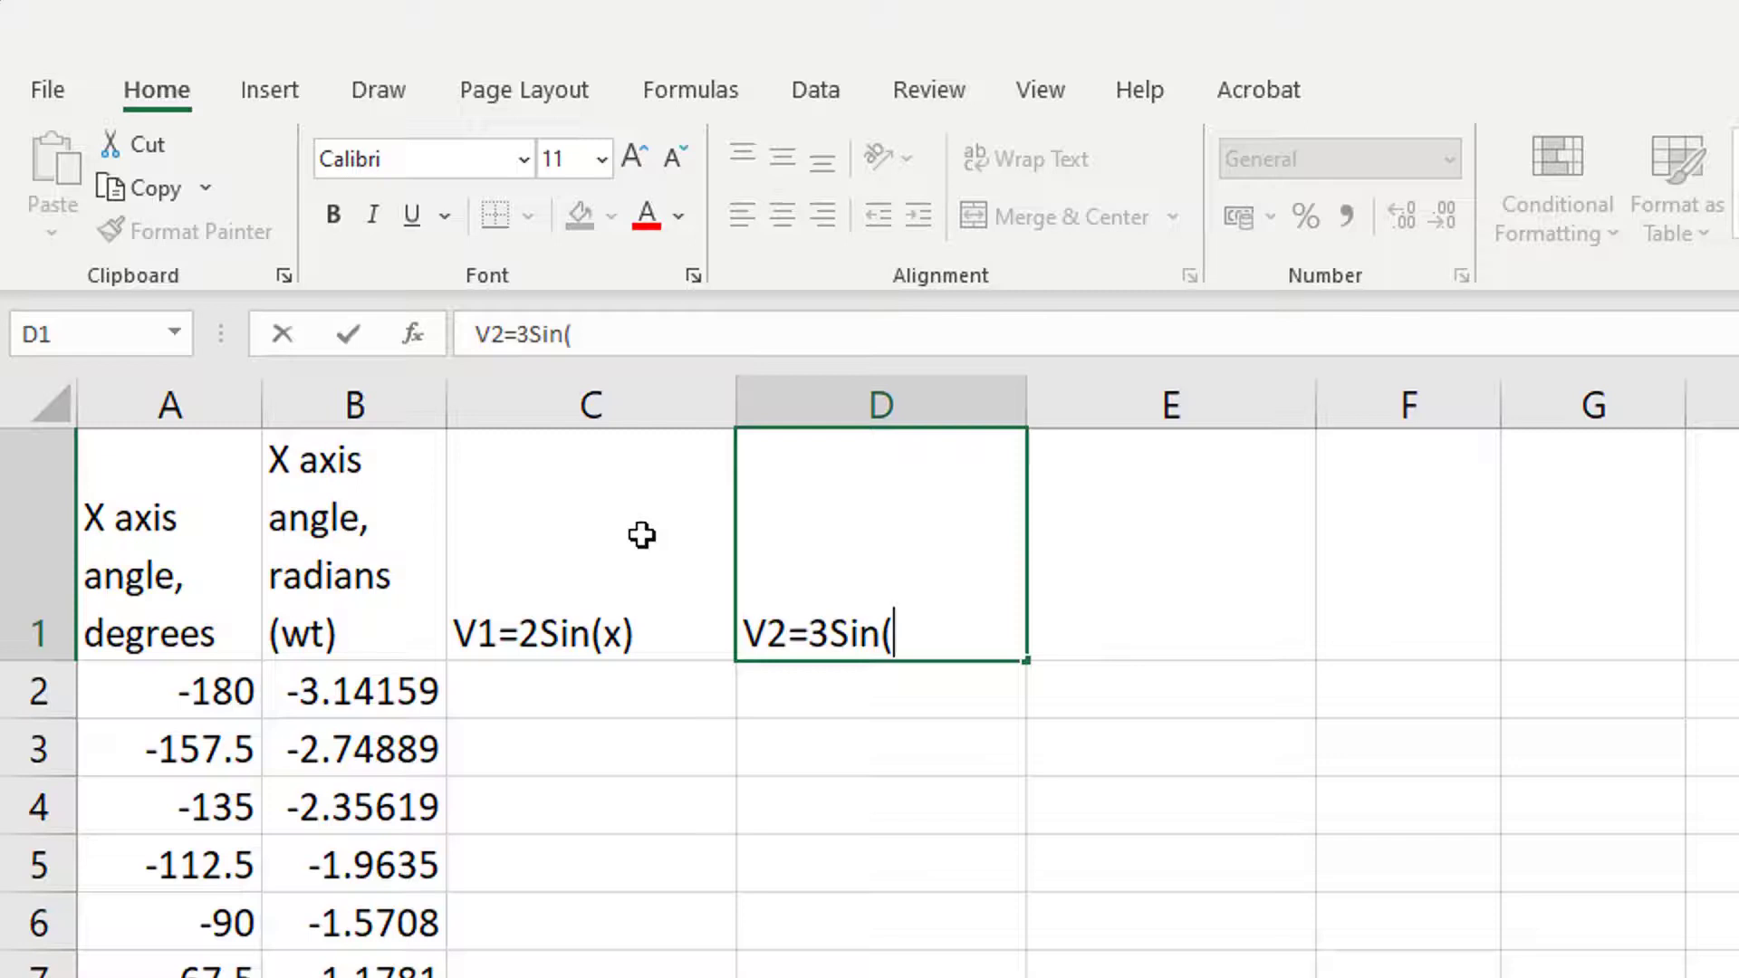
type("x)")
key("Tab")
key("Down")
key("Up")
type("VT=V1+V2")
key("Return")
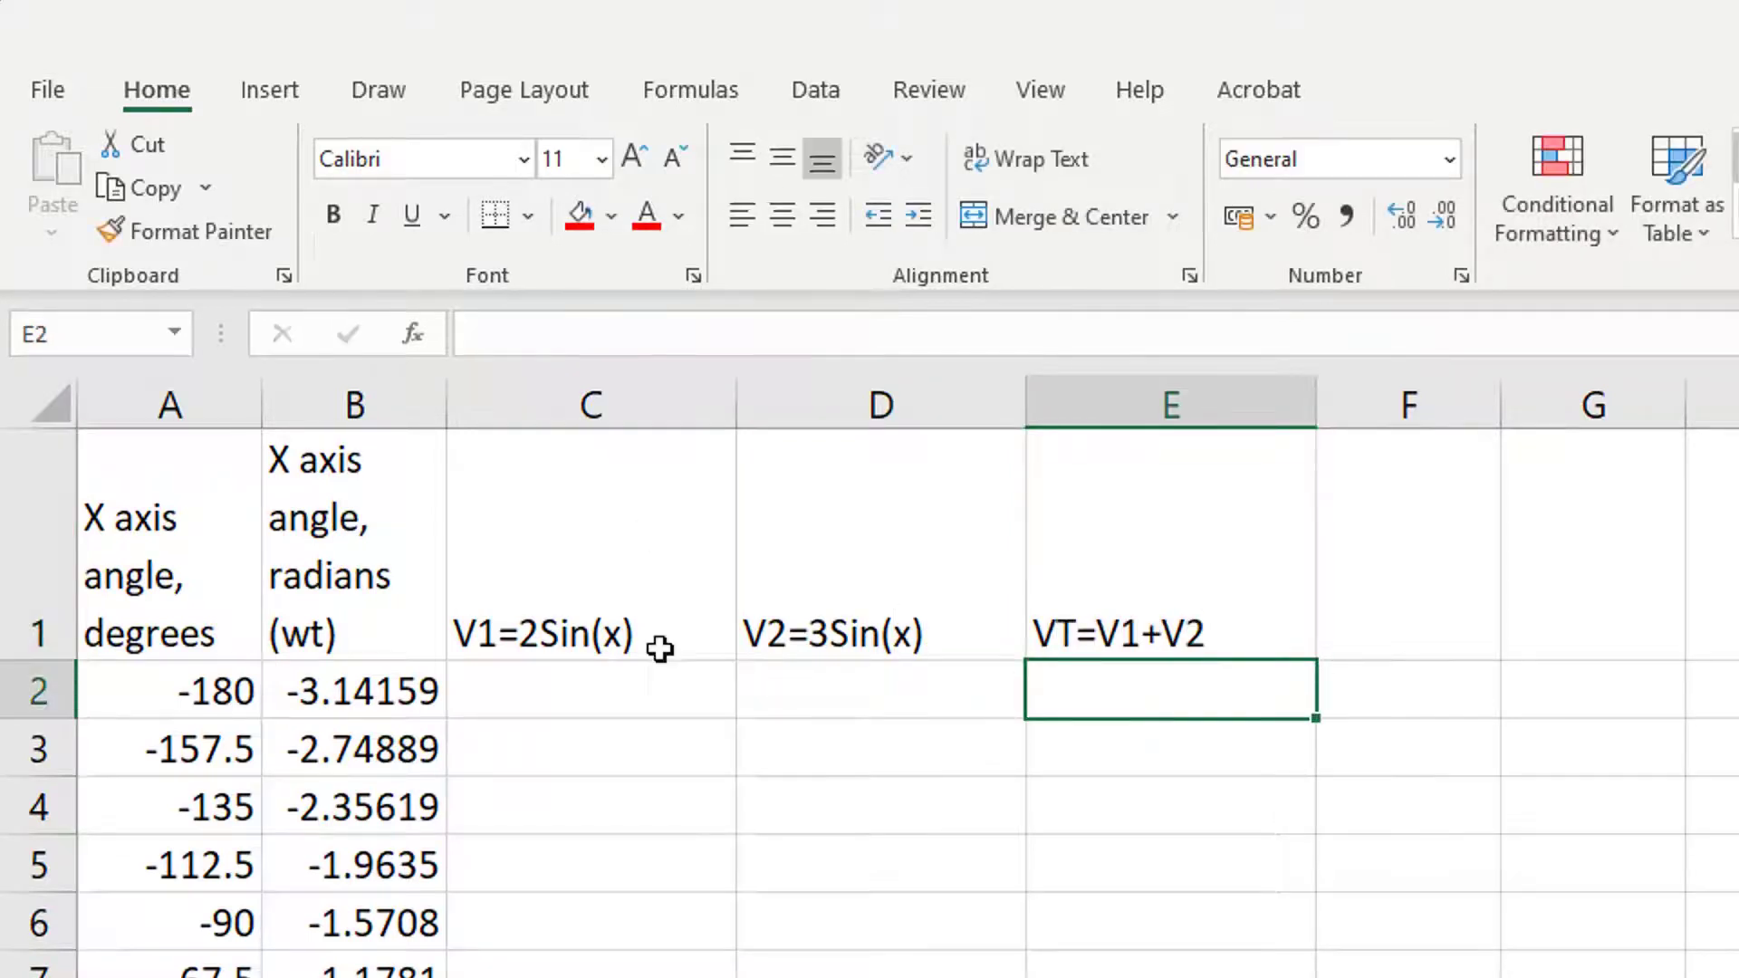
Enter the V1 formula =2*SIN(B2) in C2.
left_click(642, 685)
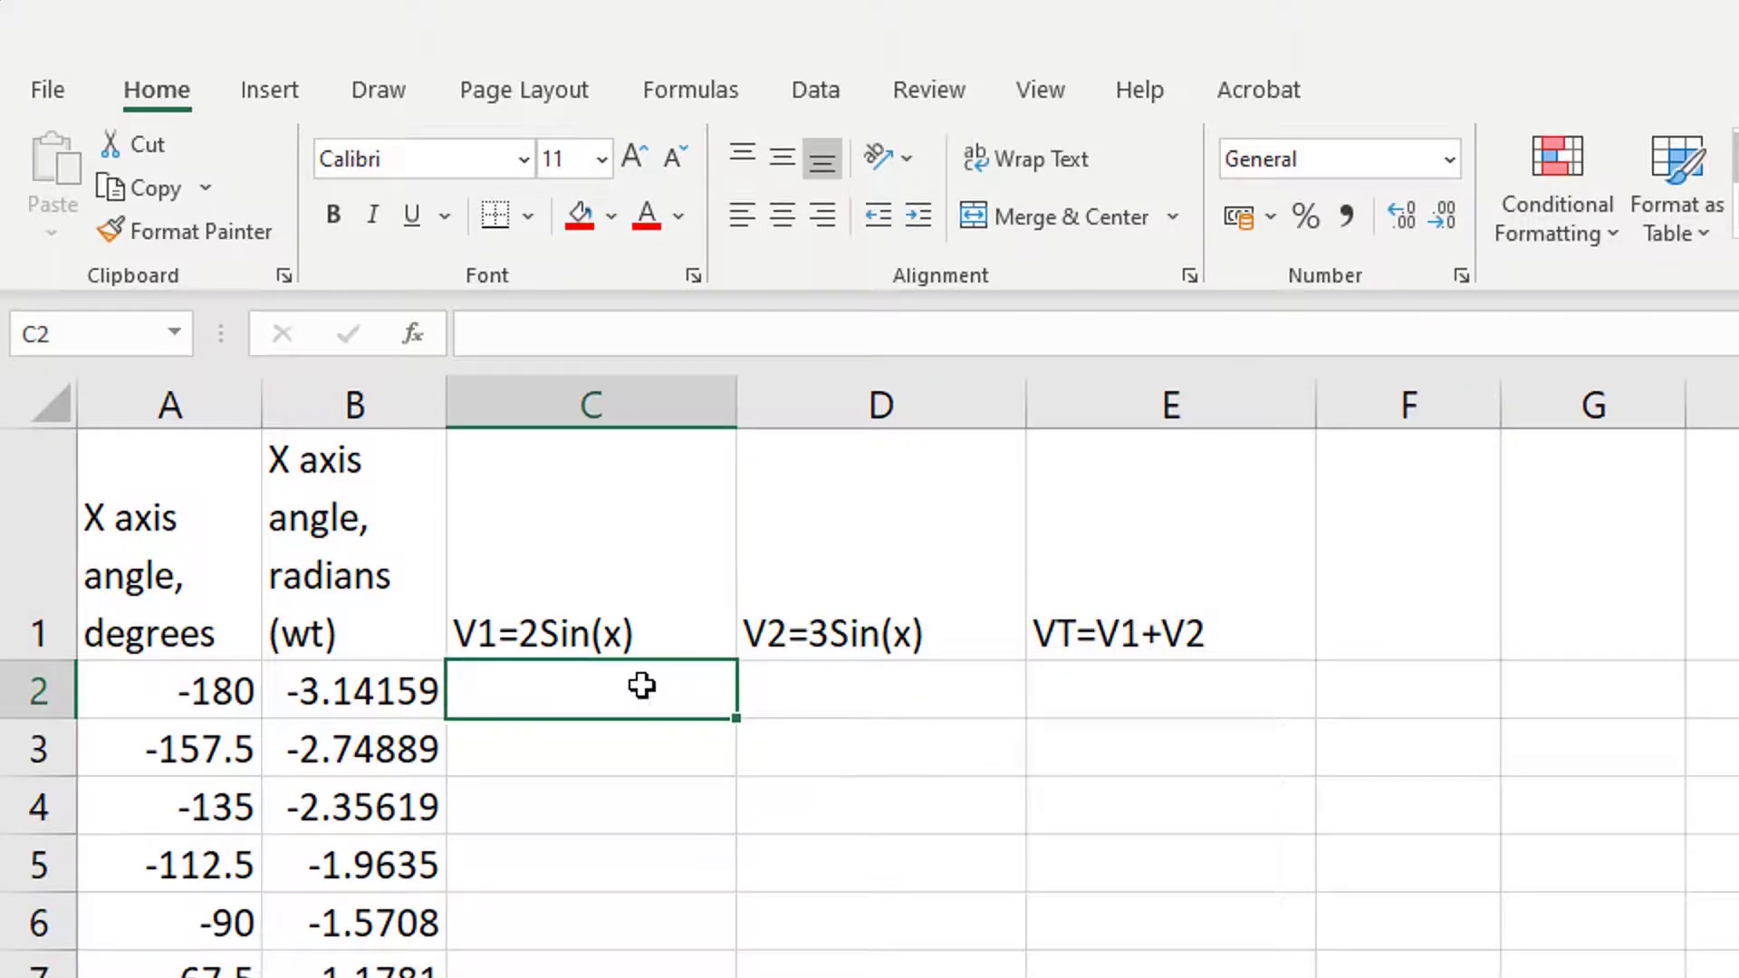
left_click(616, 336)
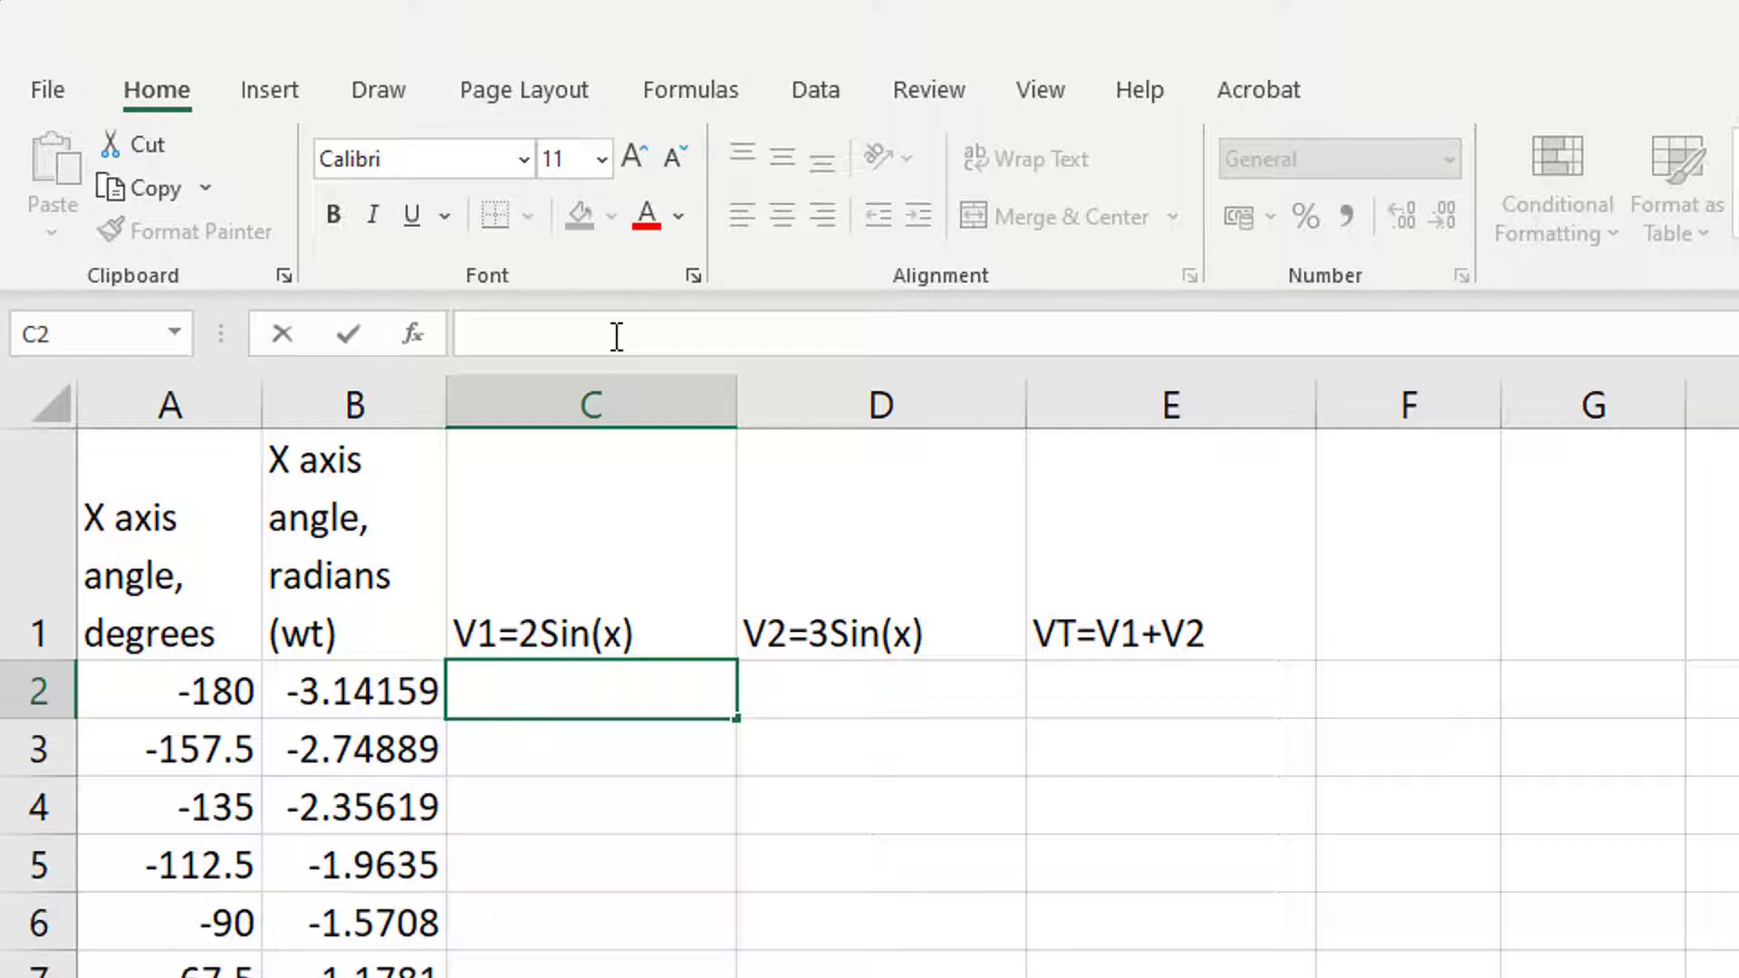
type("=")
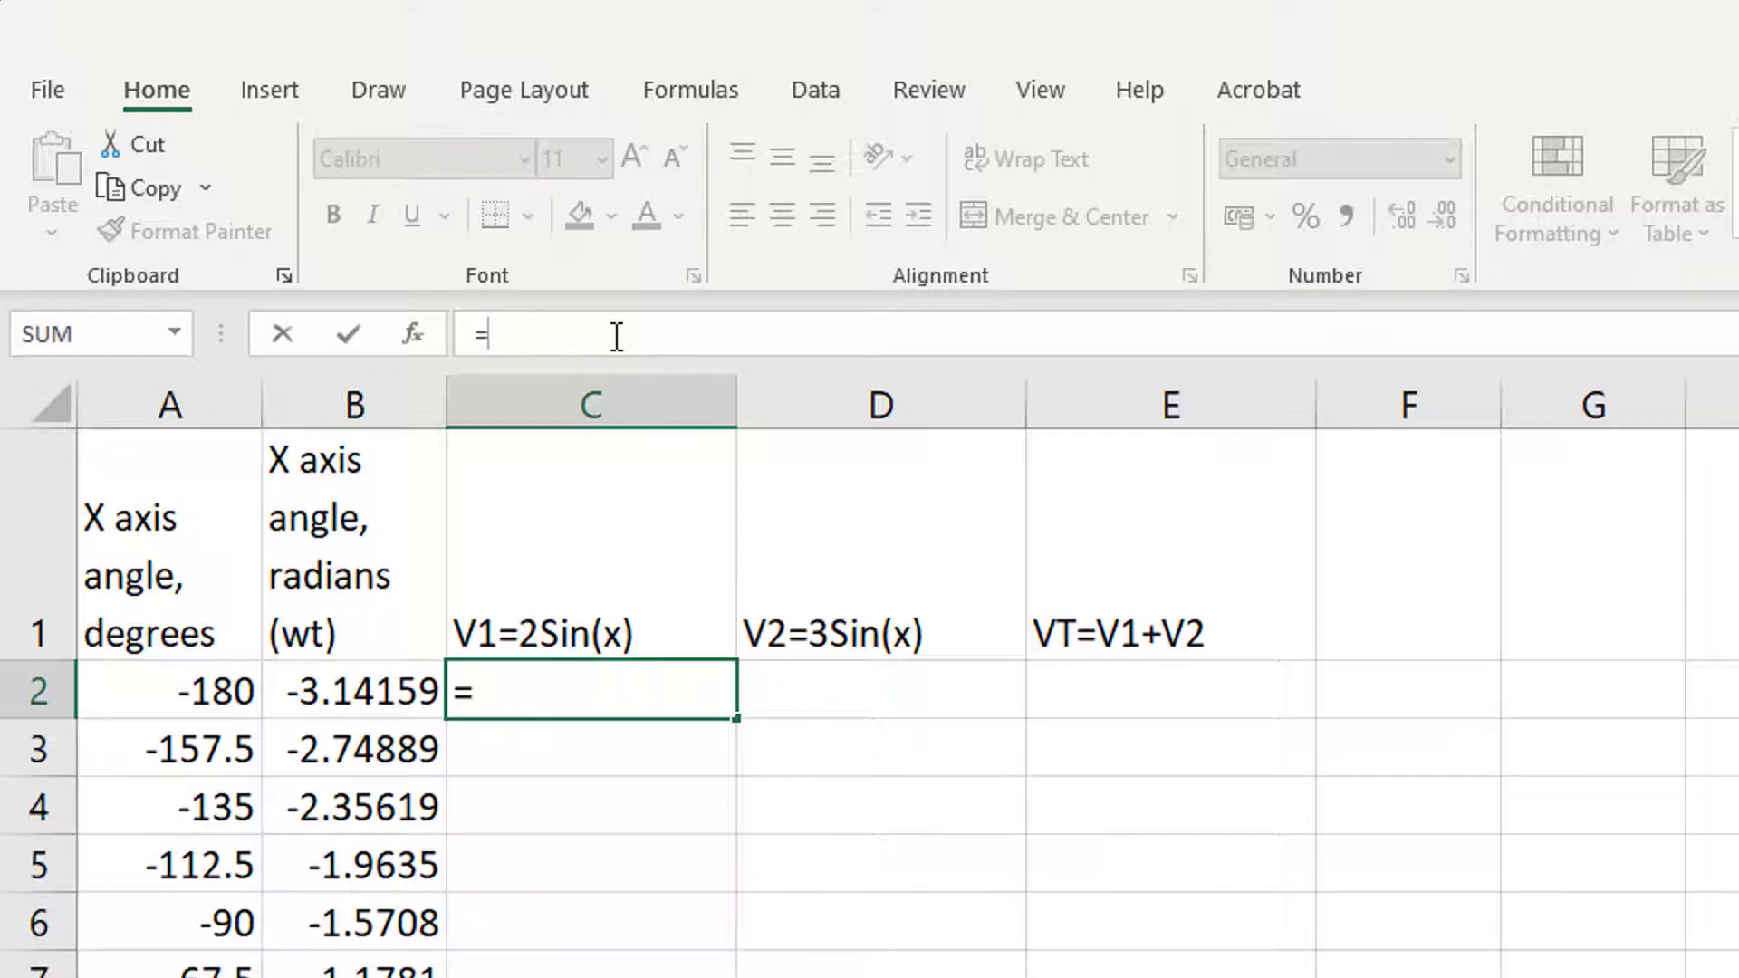
type("2*")
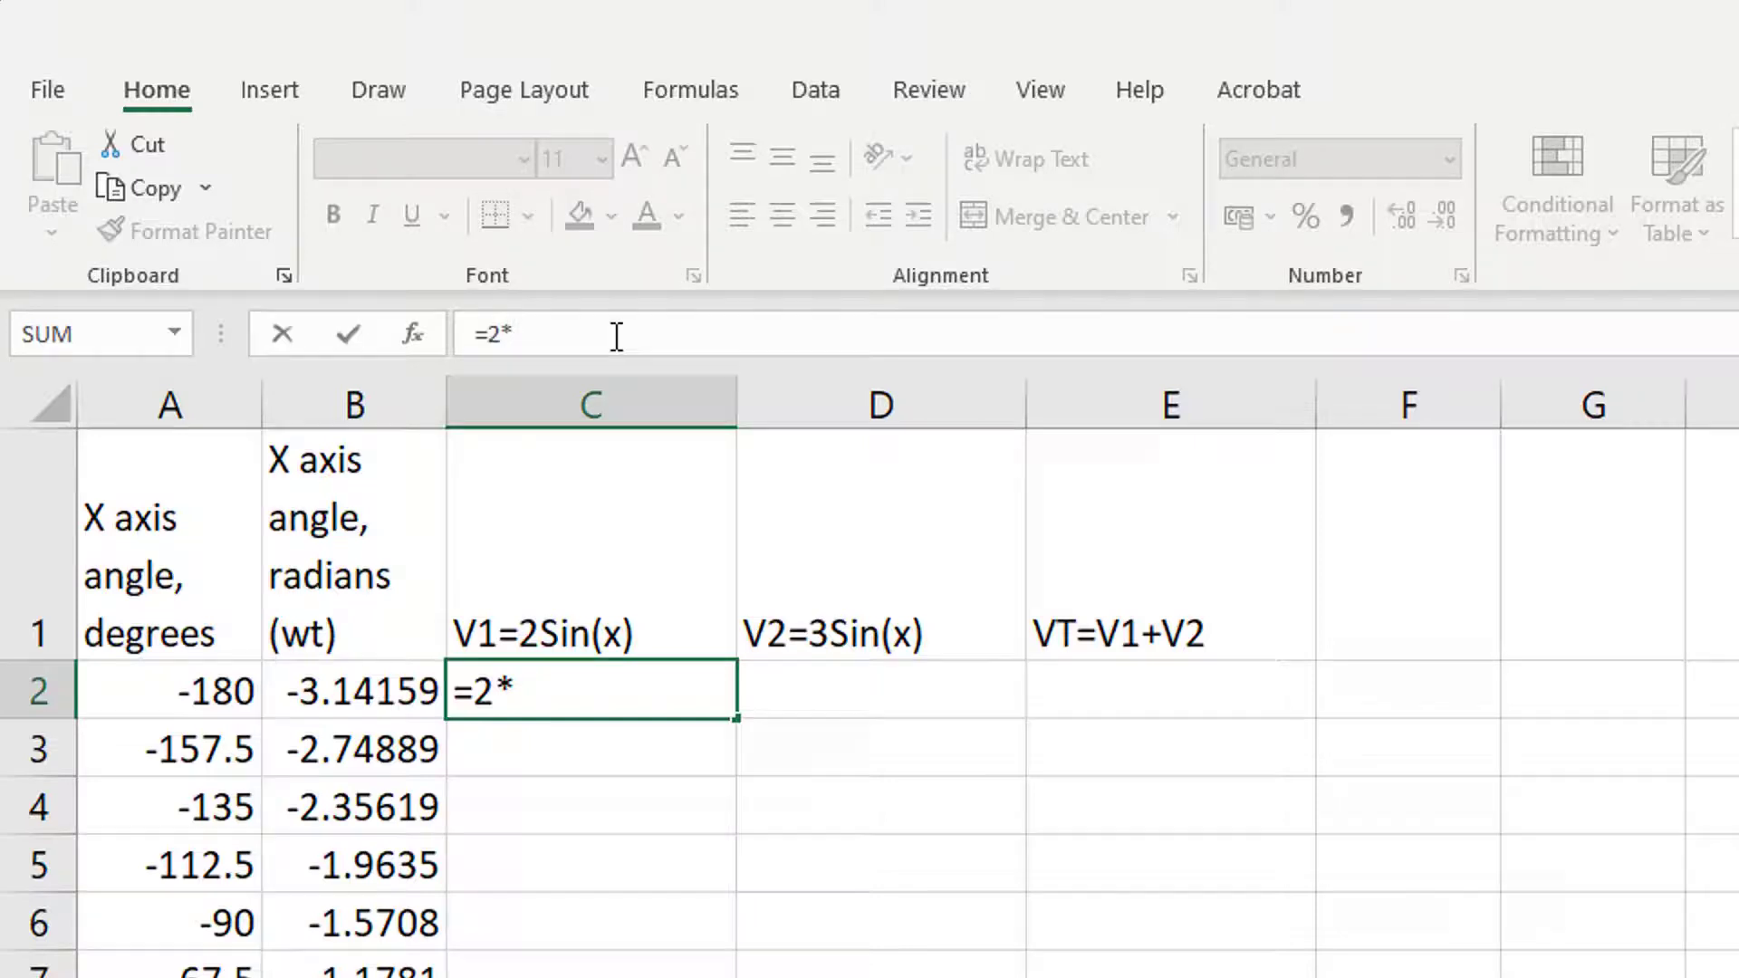
type("sin")
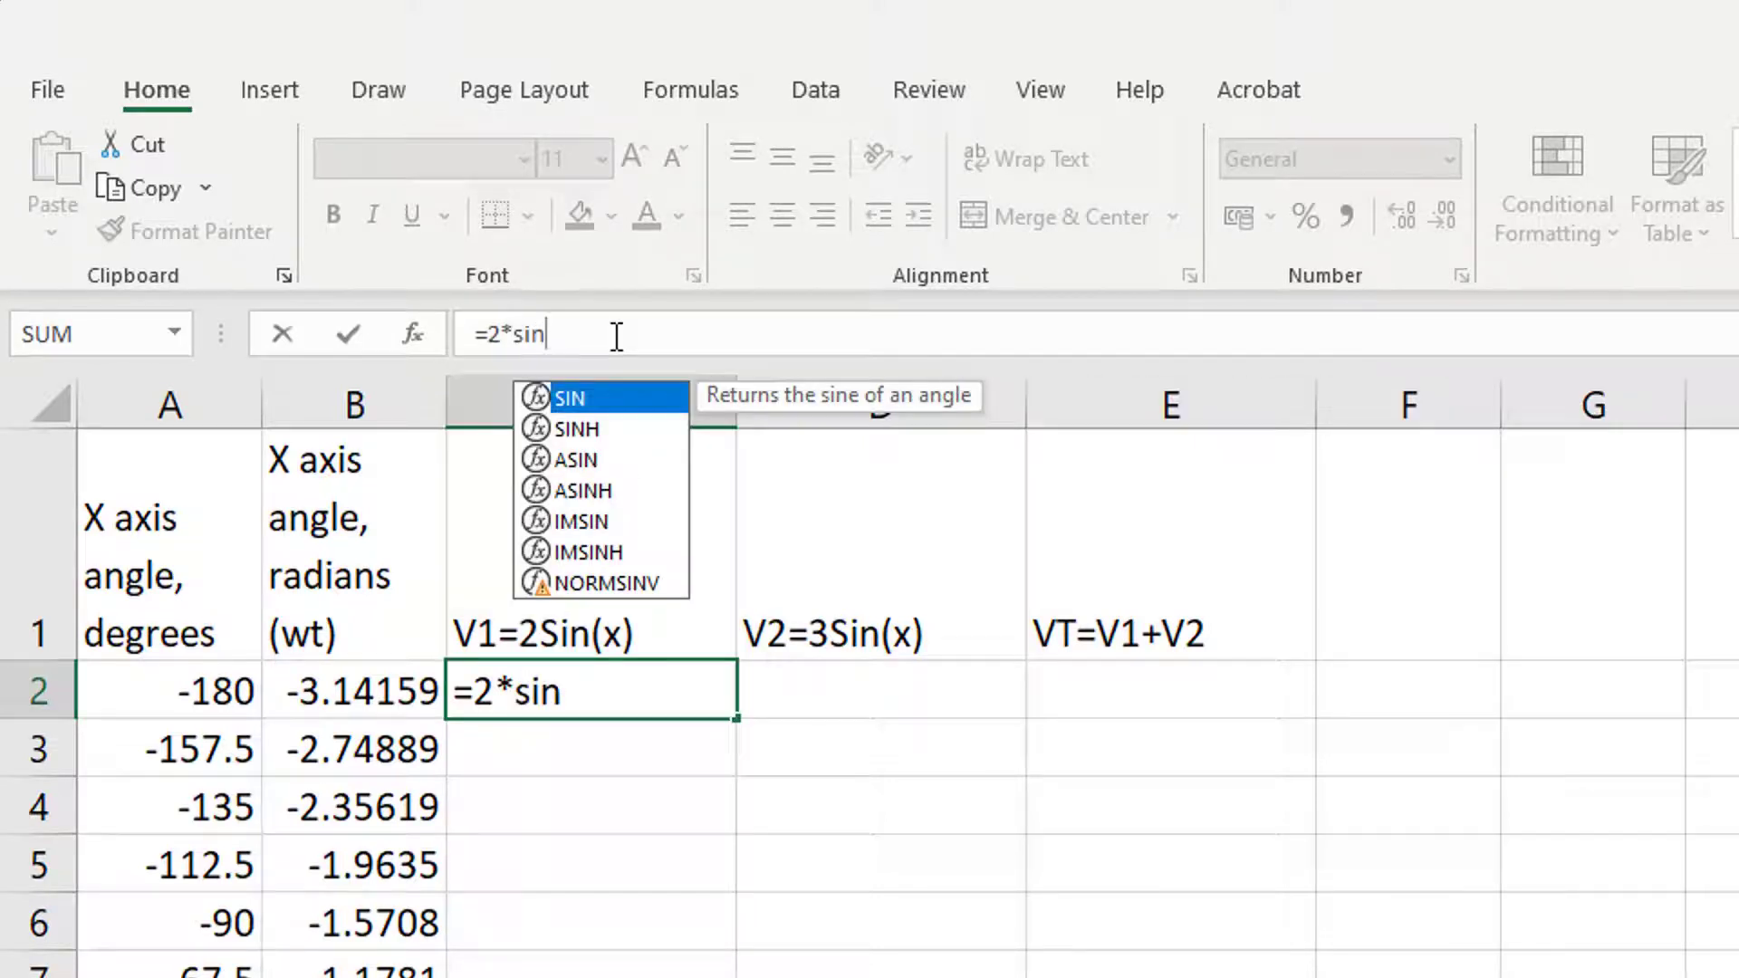
type("(")
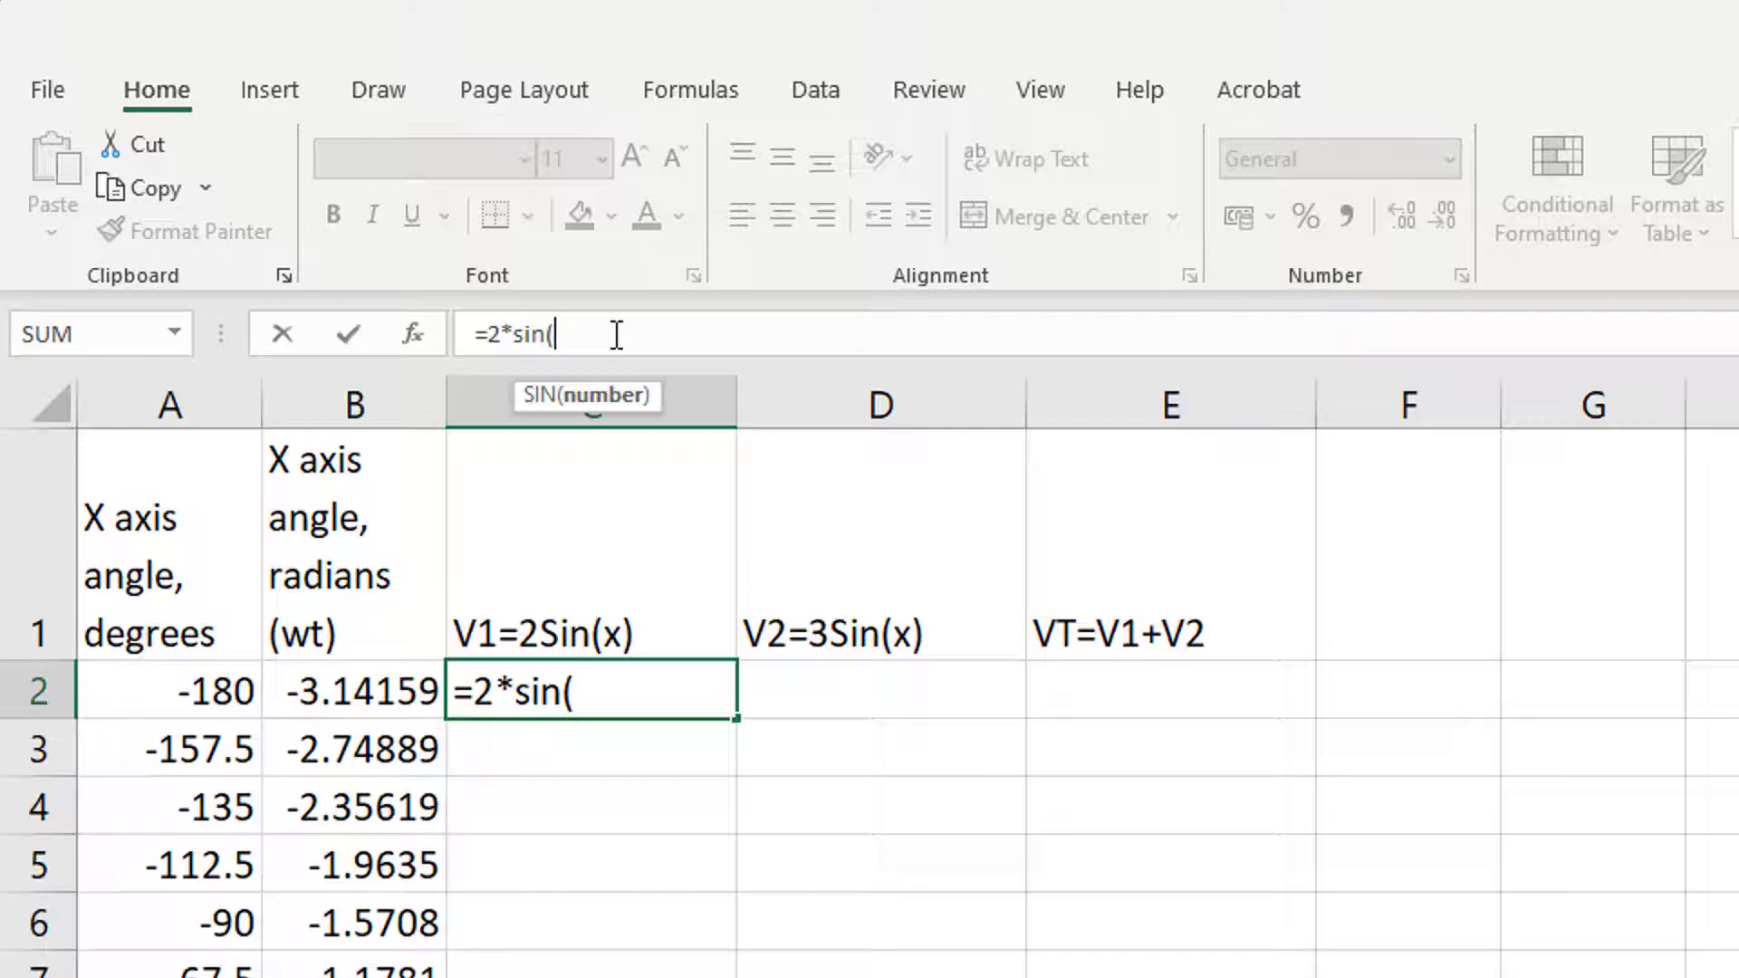
left_click(351, 698)
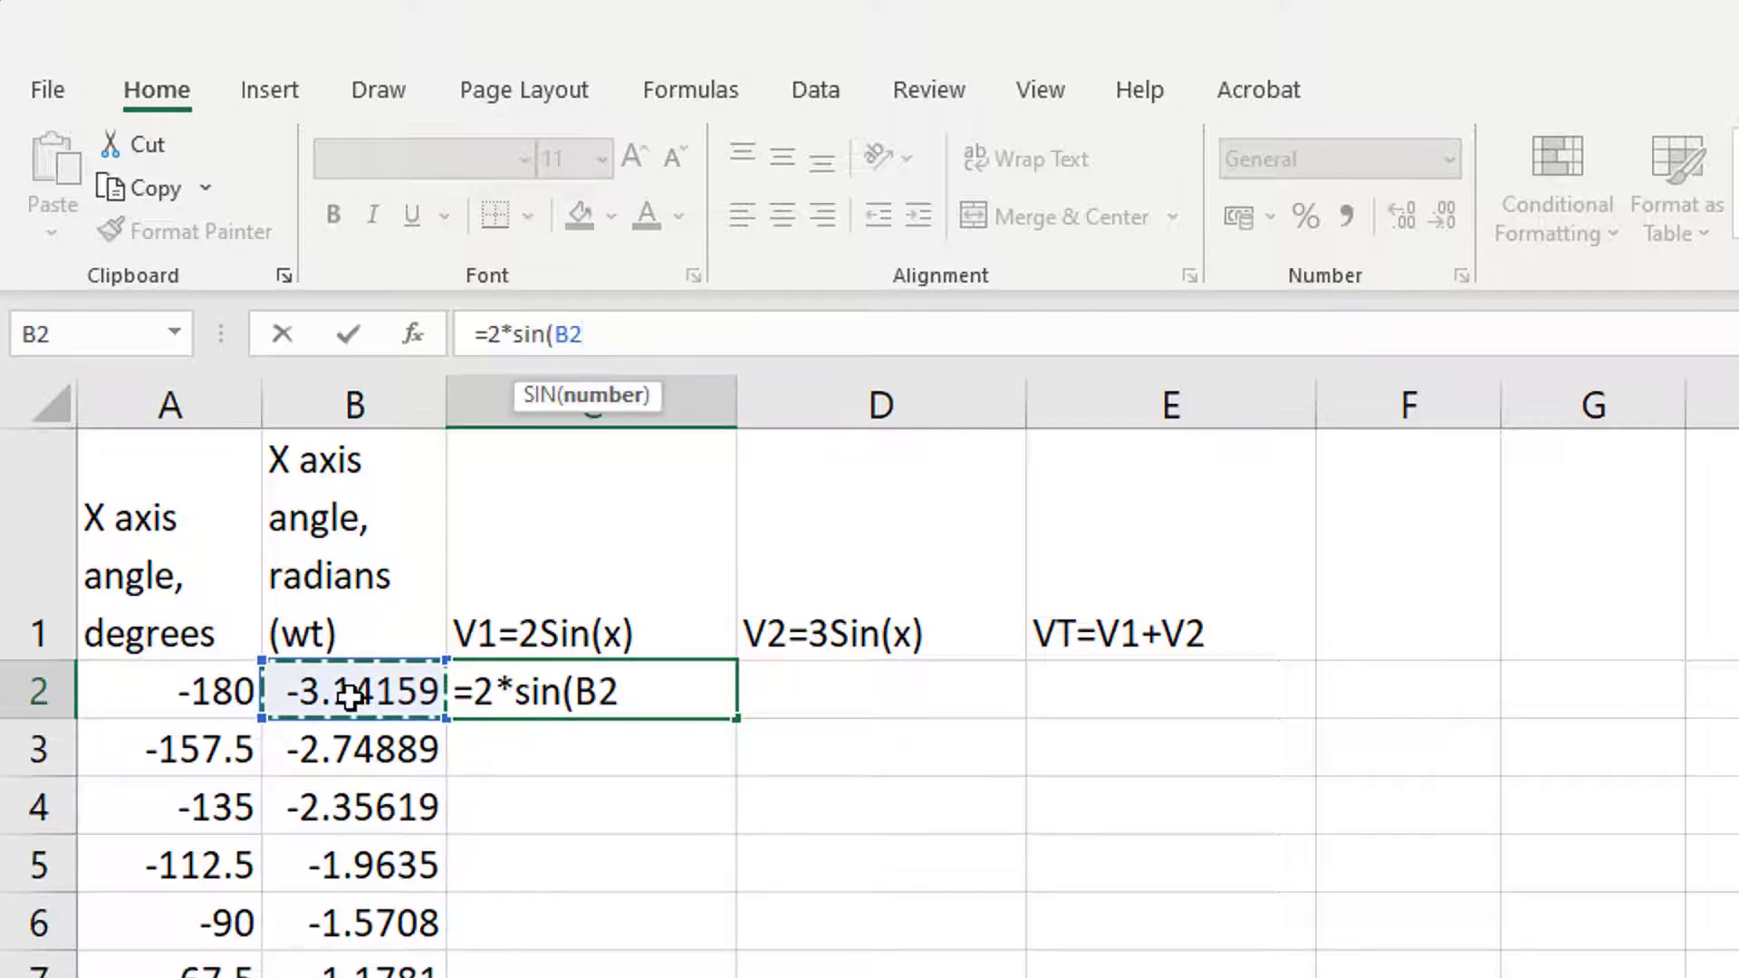
type(")")
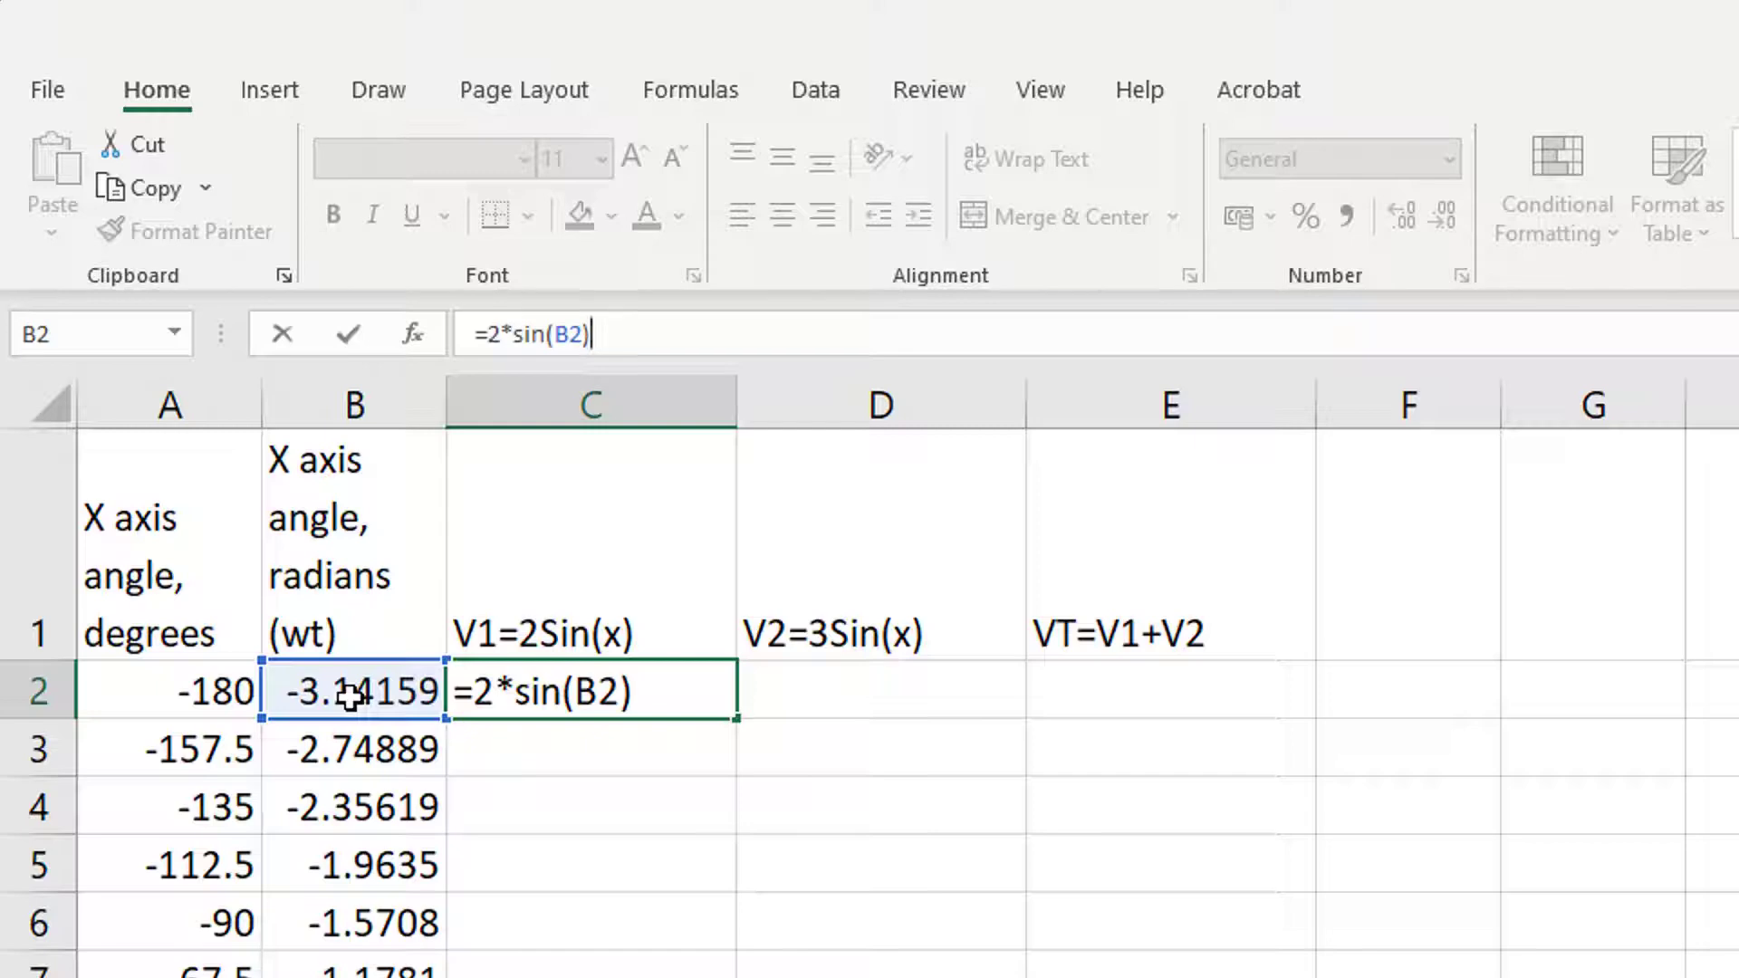
key("Return")
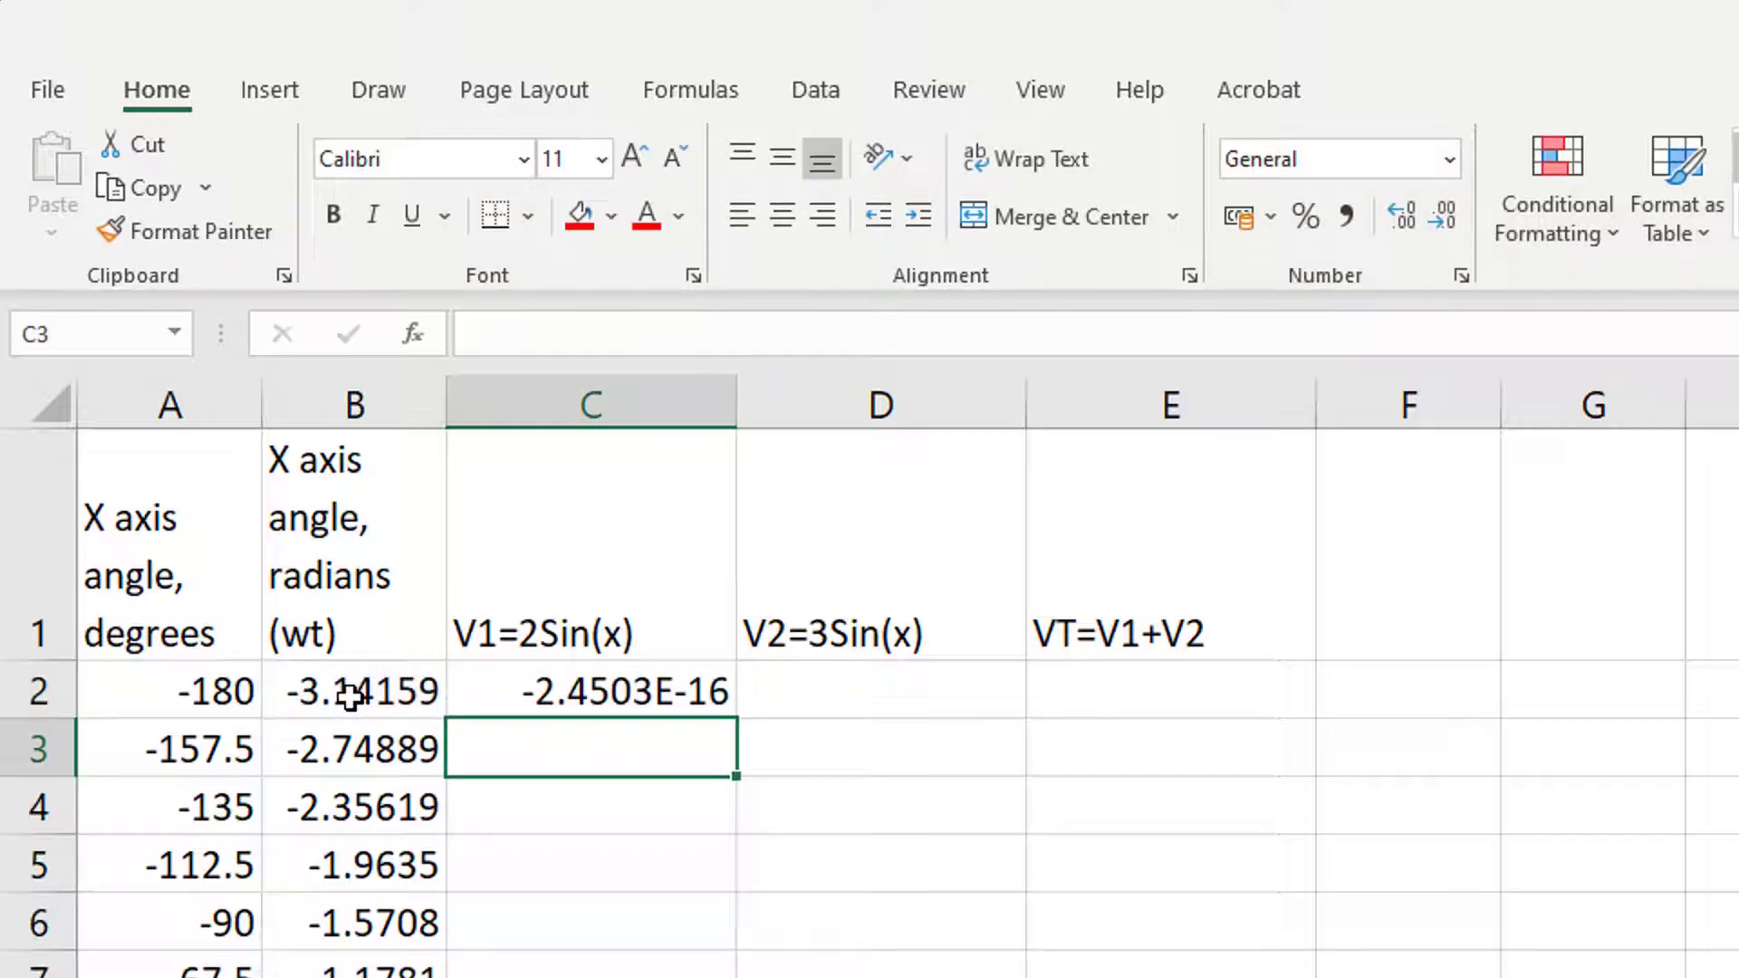
left_click(664, 685)
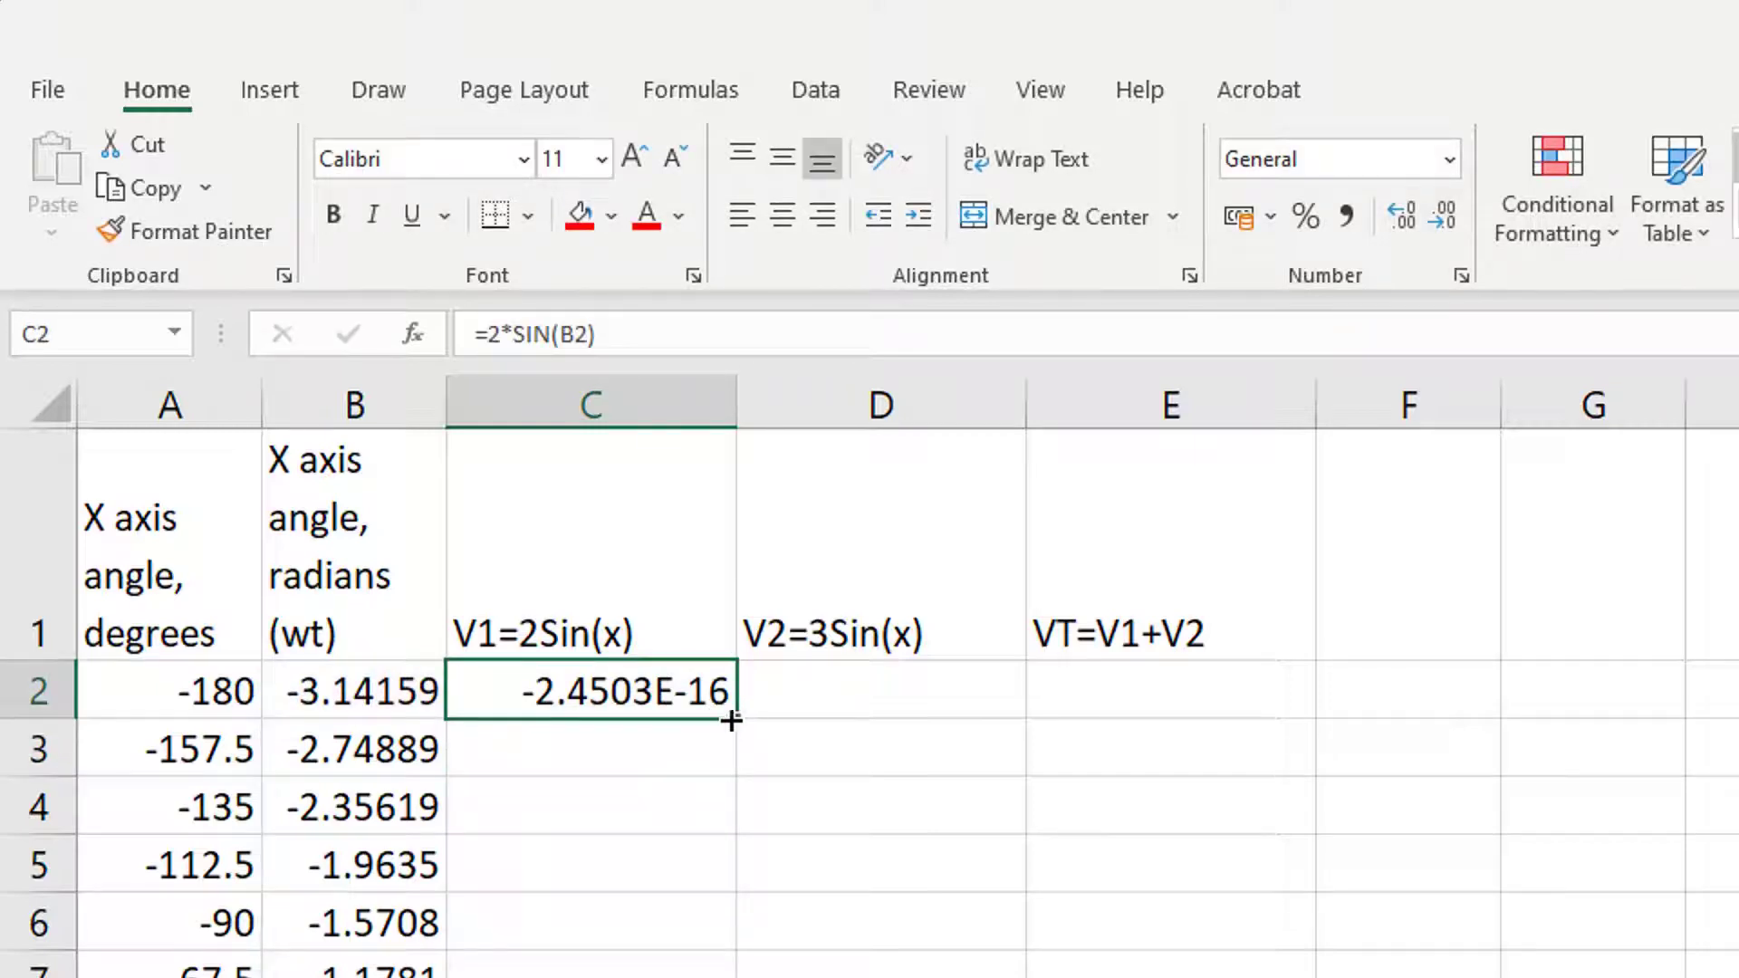
Copy the V1 formula down column C and enter =3*SIN(B2) in D2.
double_click(735, 726)
left_click(842, 683)
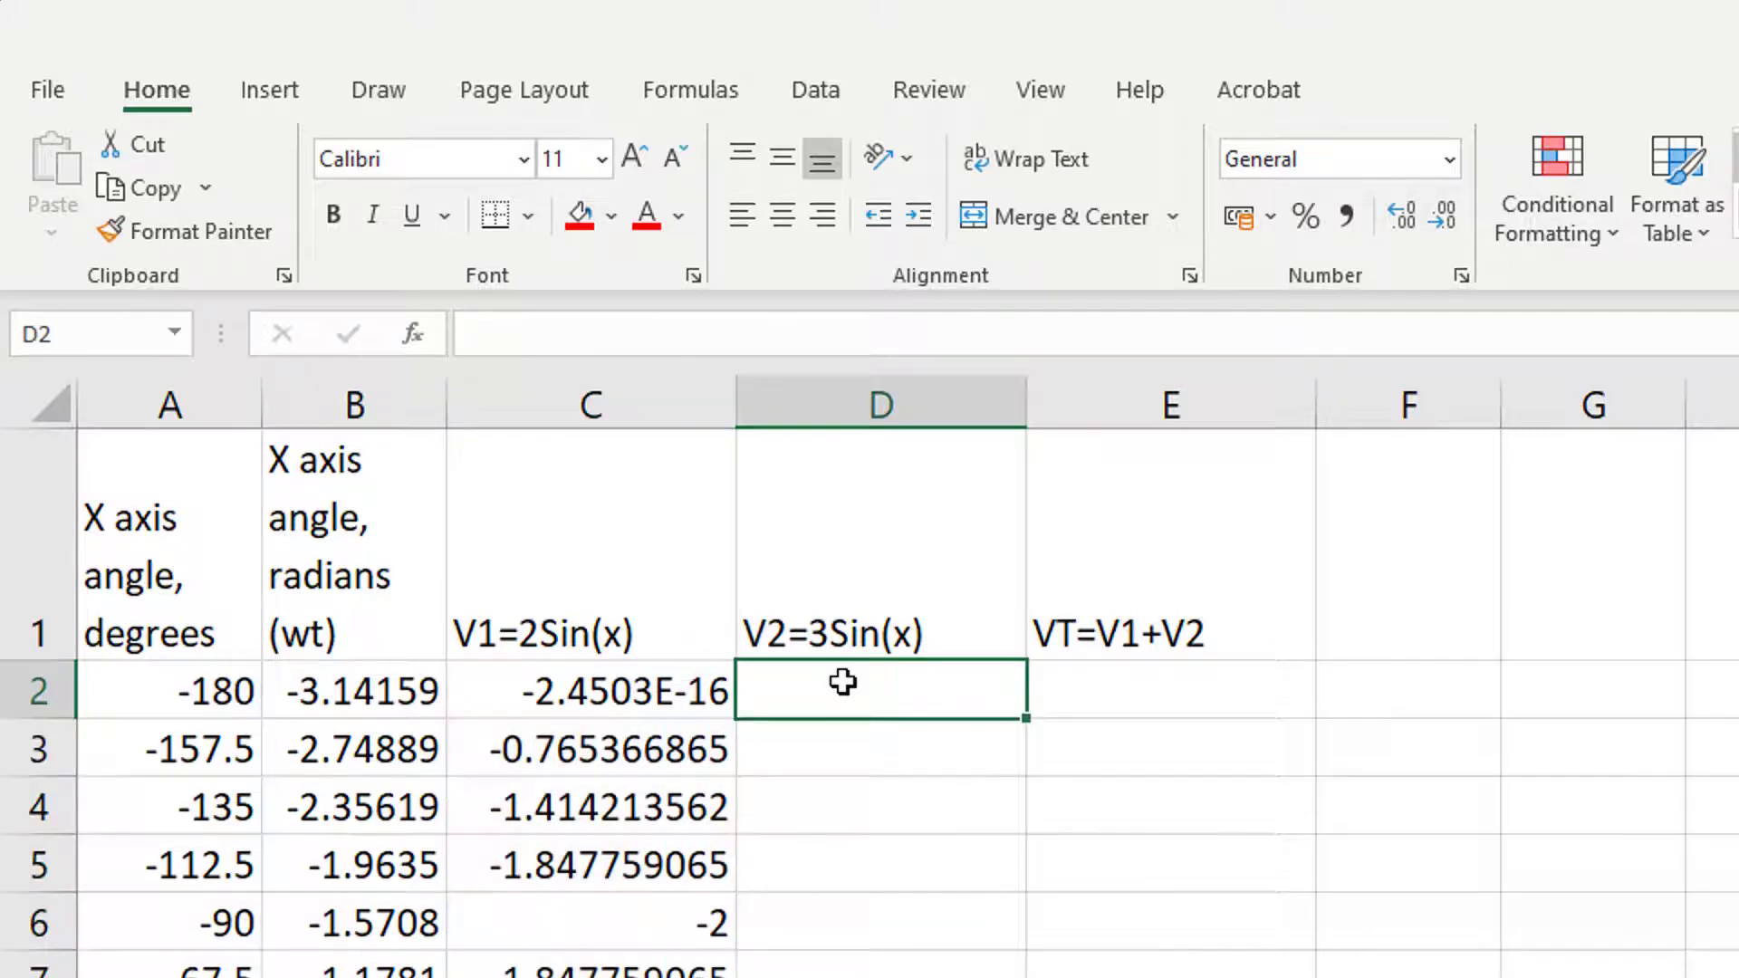
left_click(733, 331)
type("=")
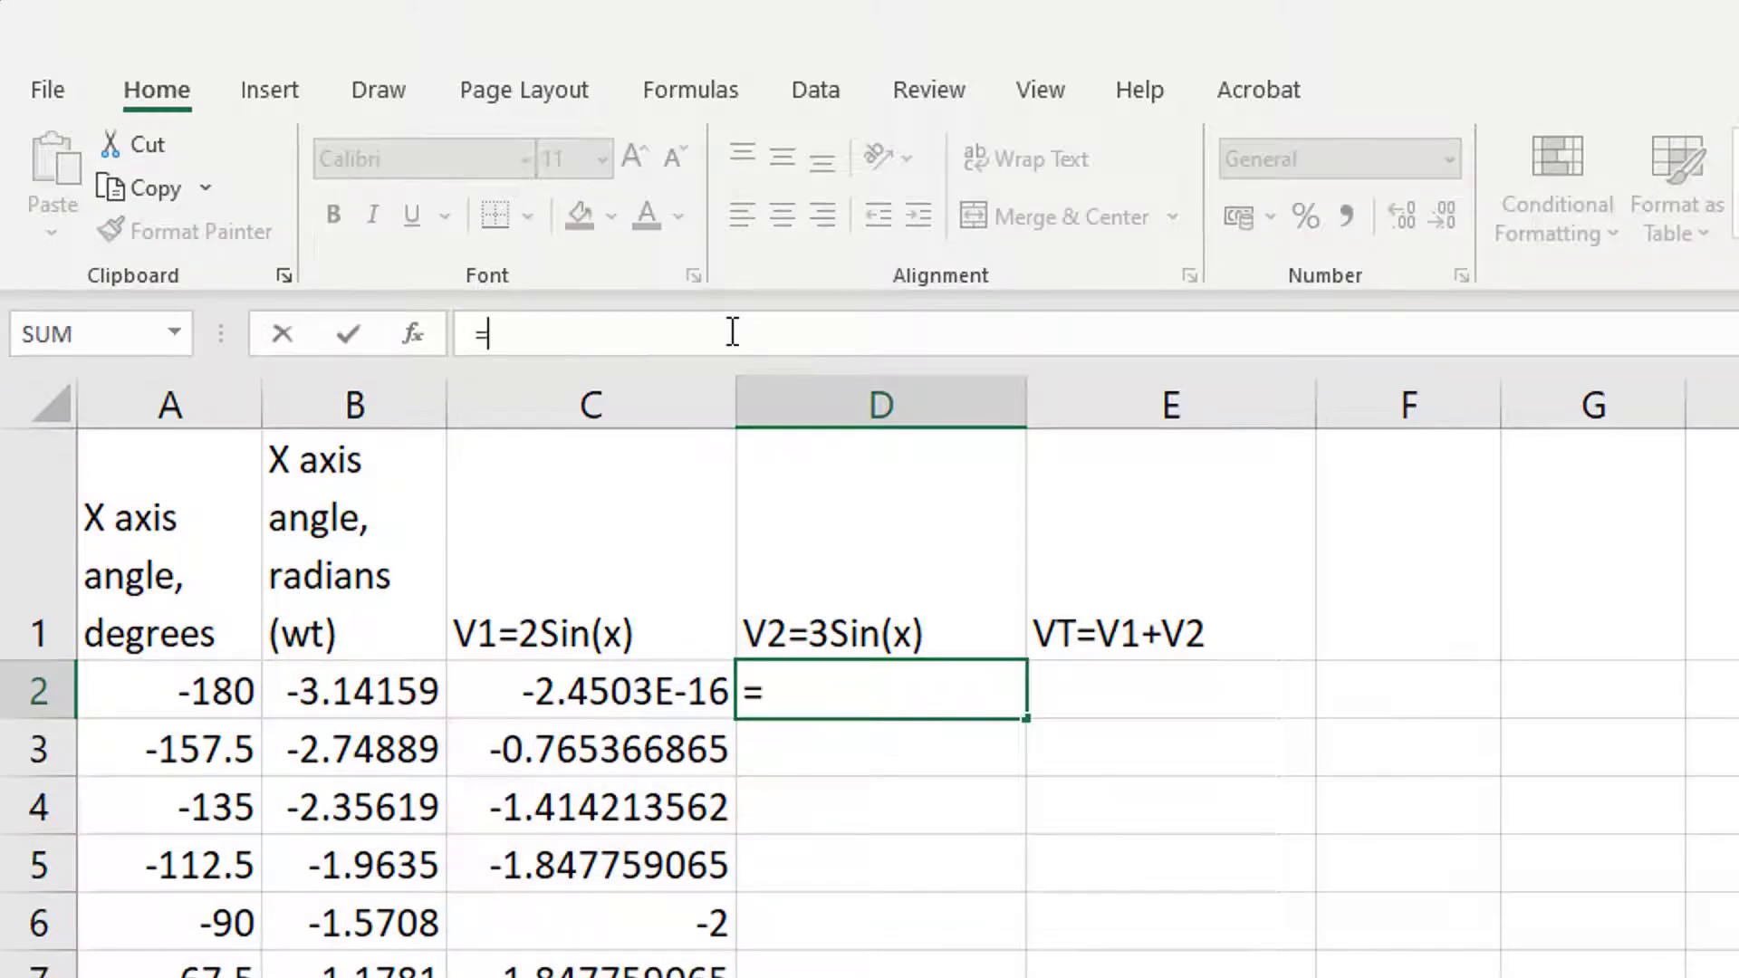
type("3*")
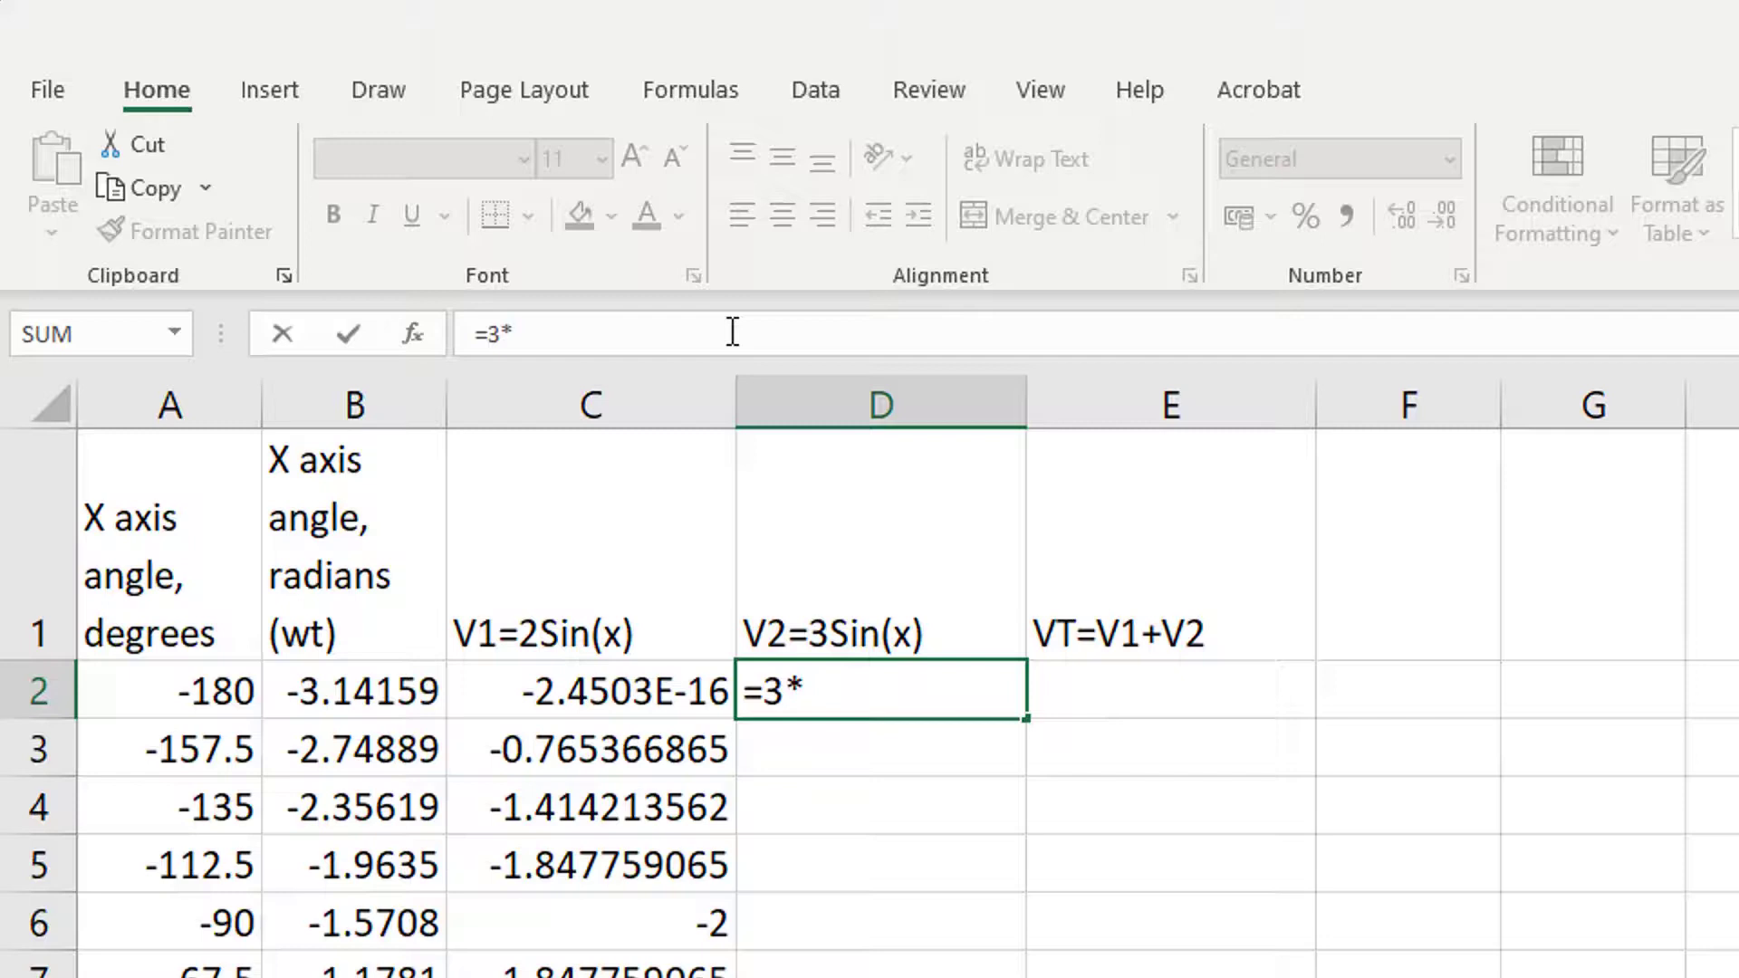
type("sin(")
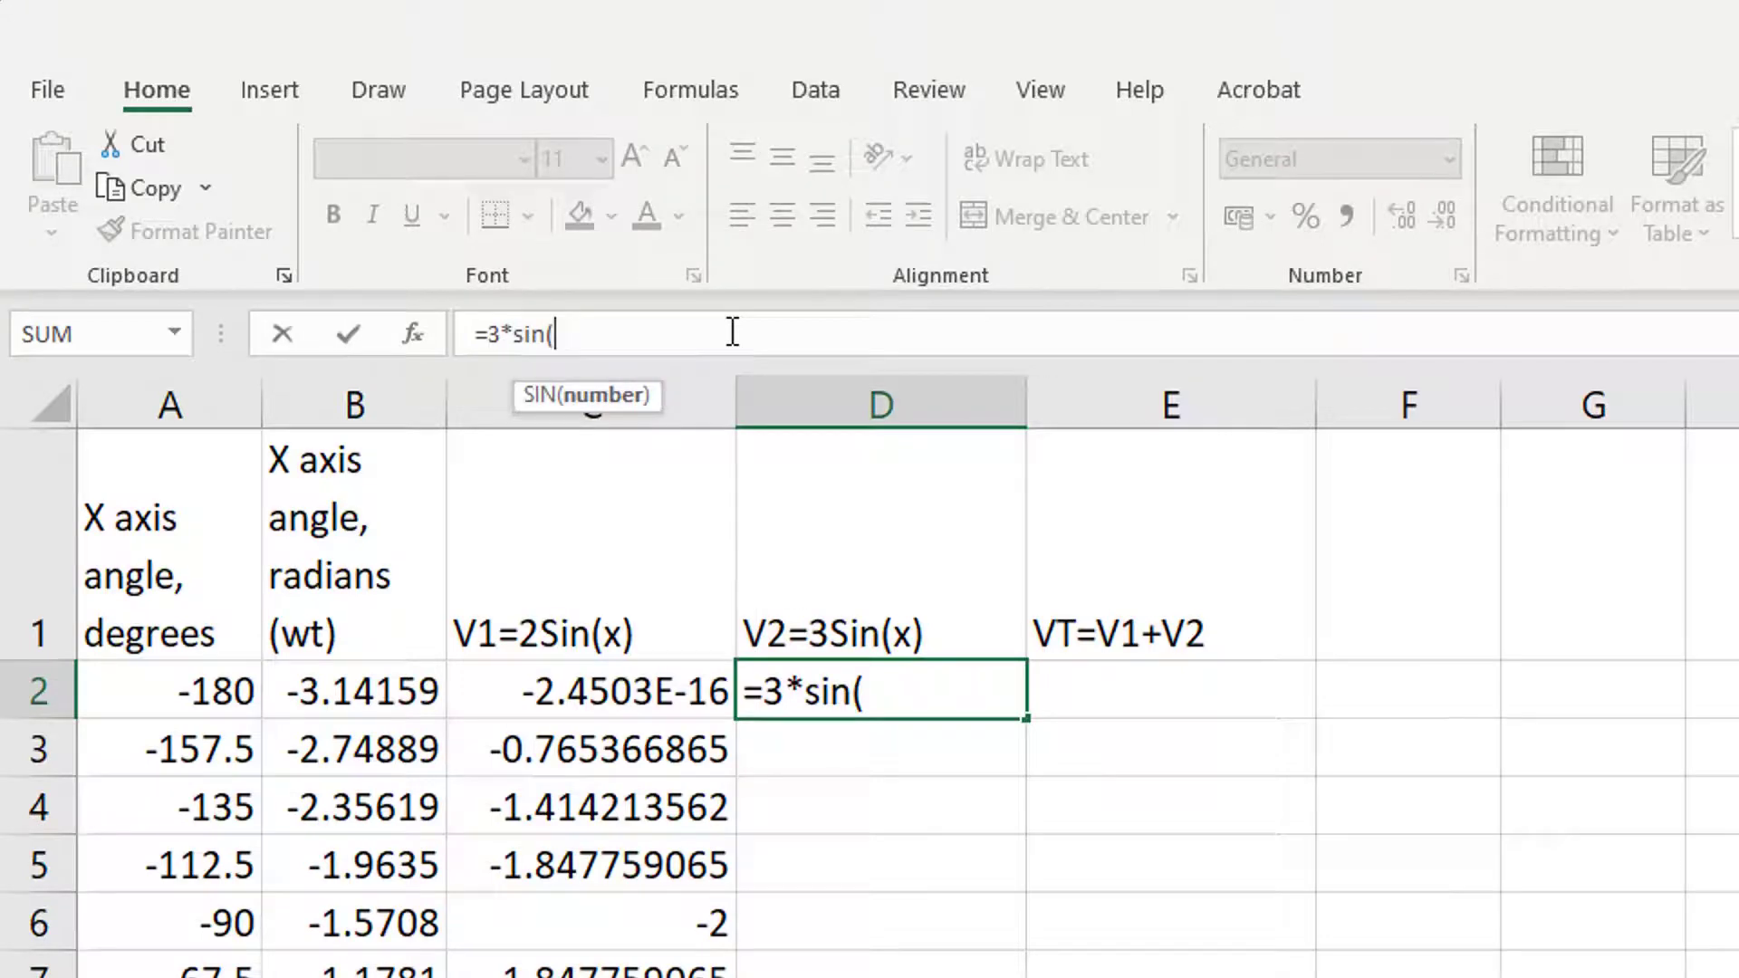
left_click(326, 694)
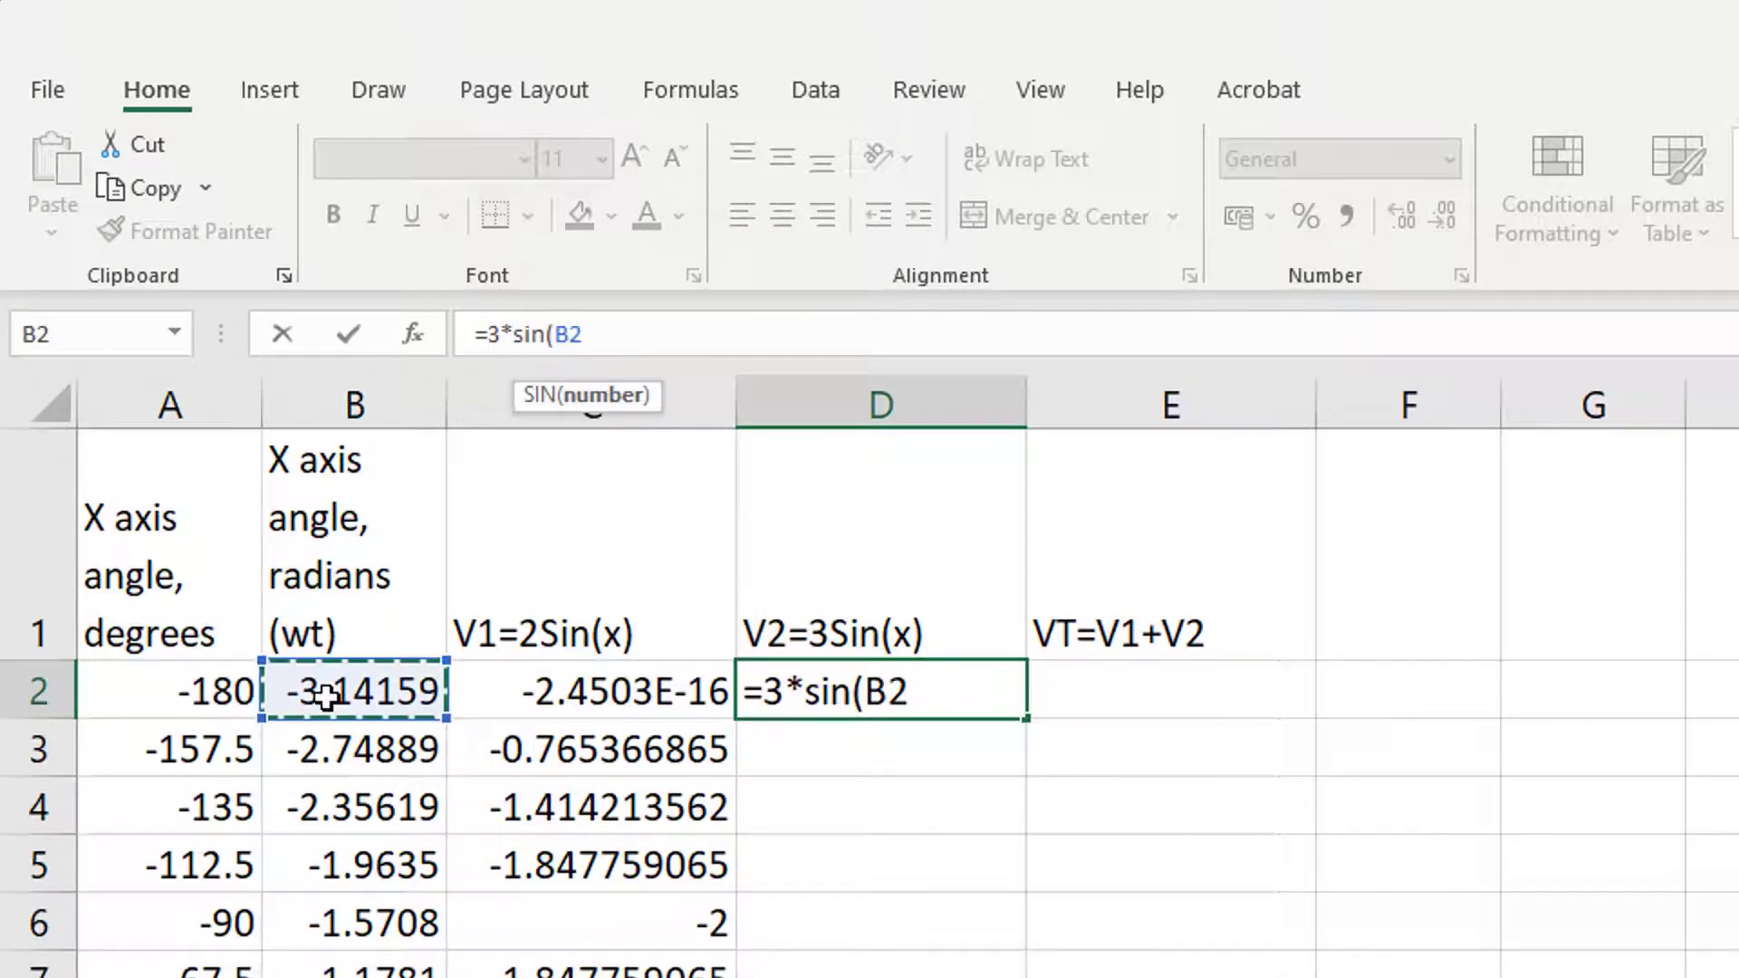
type(")")
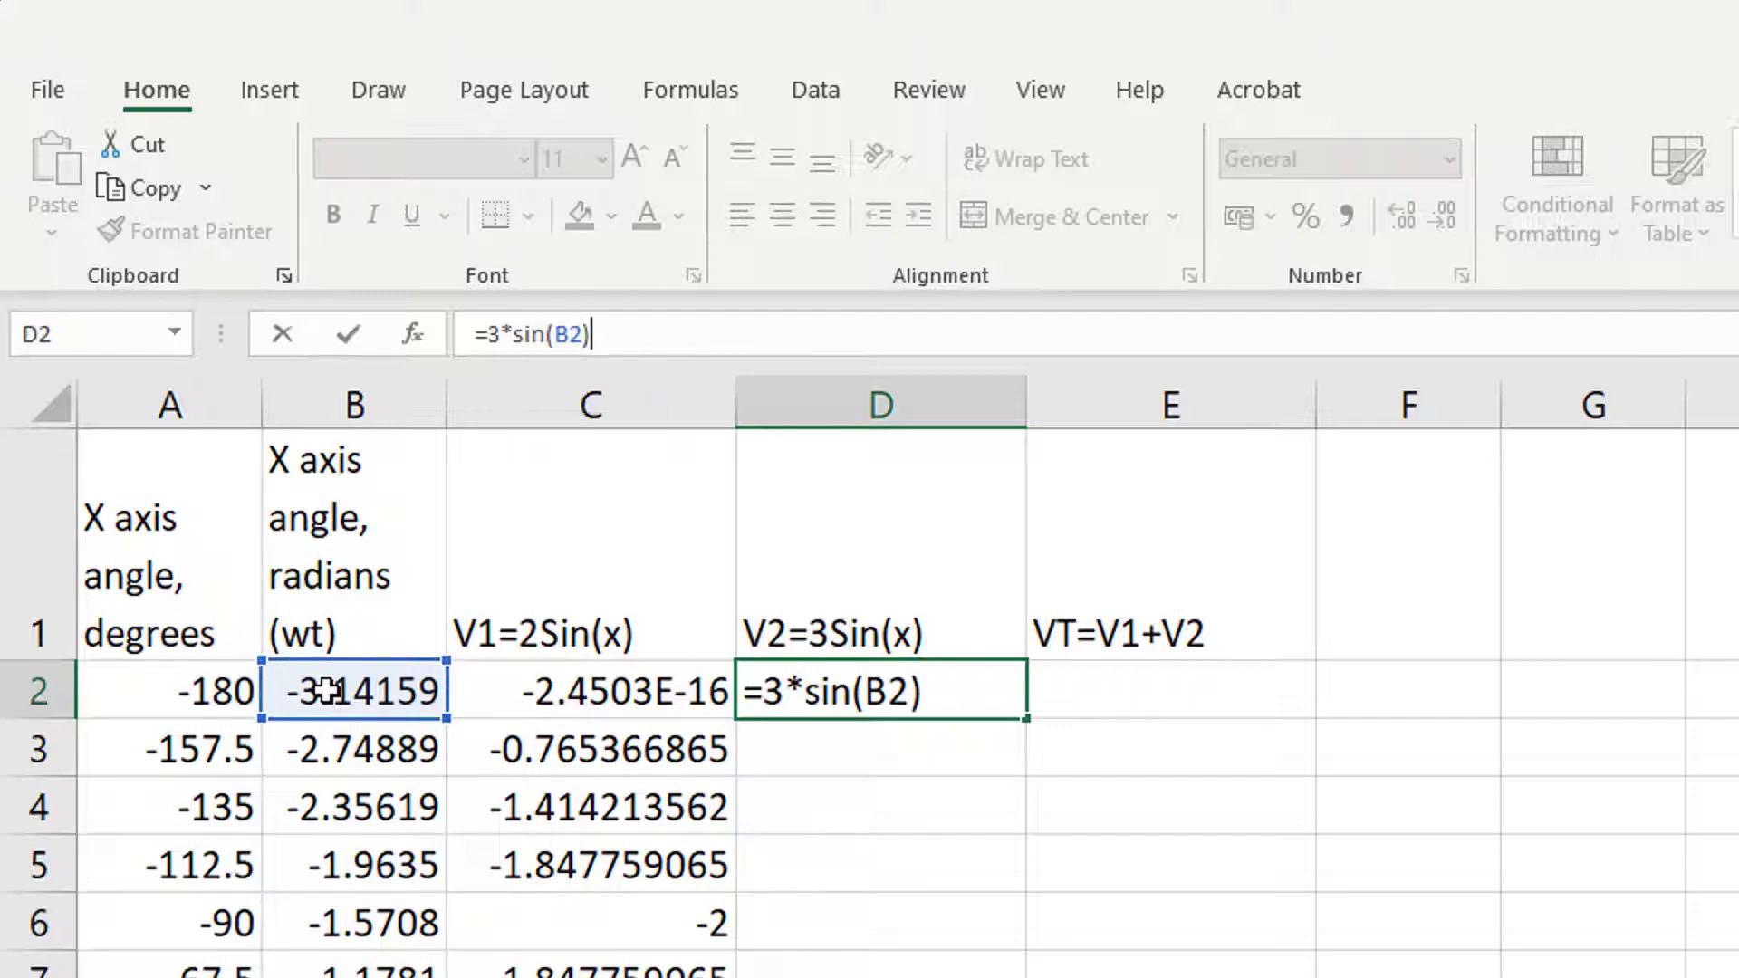
key("Return")
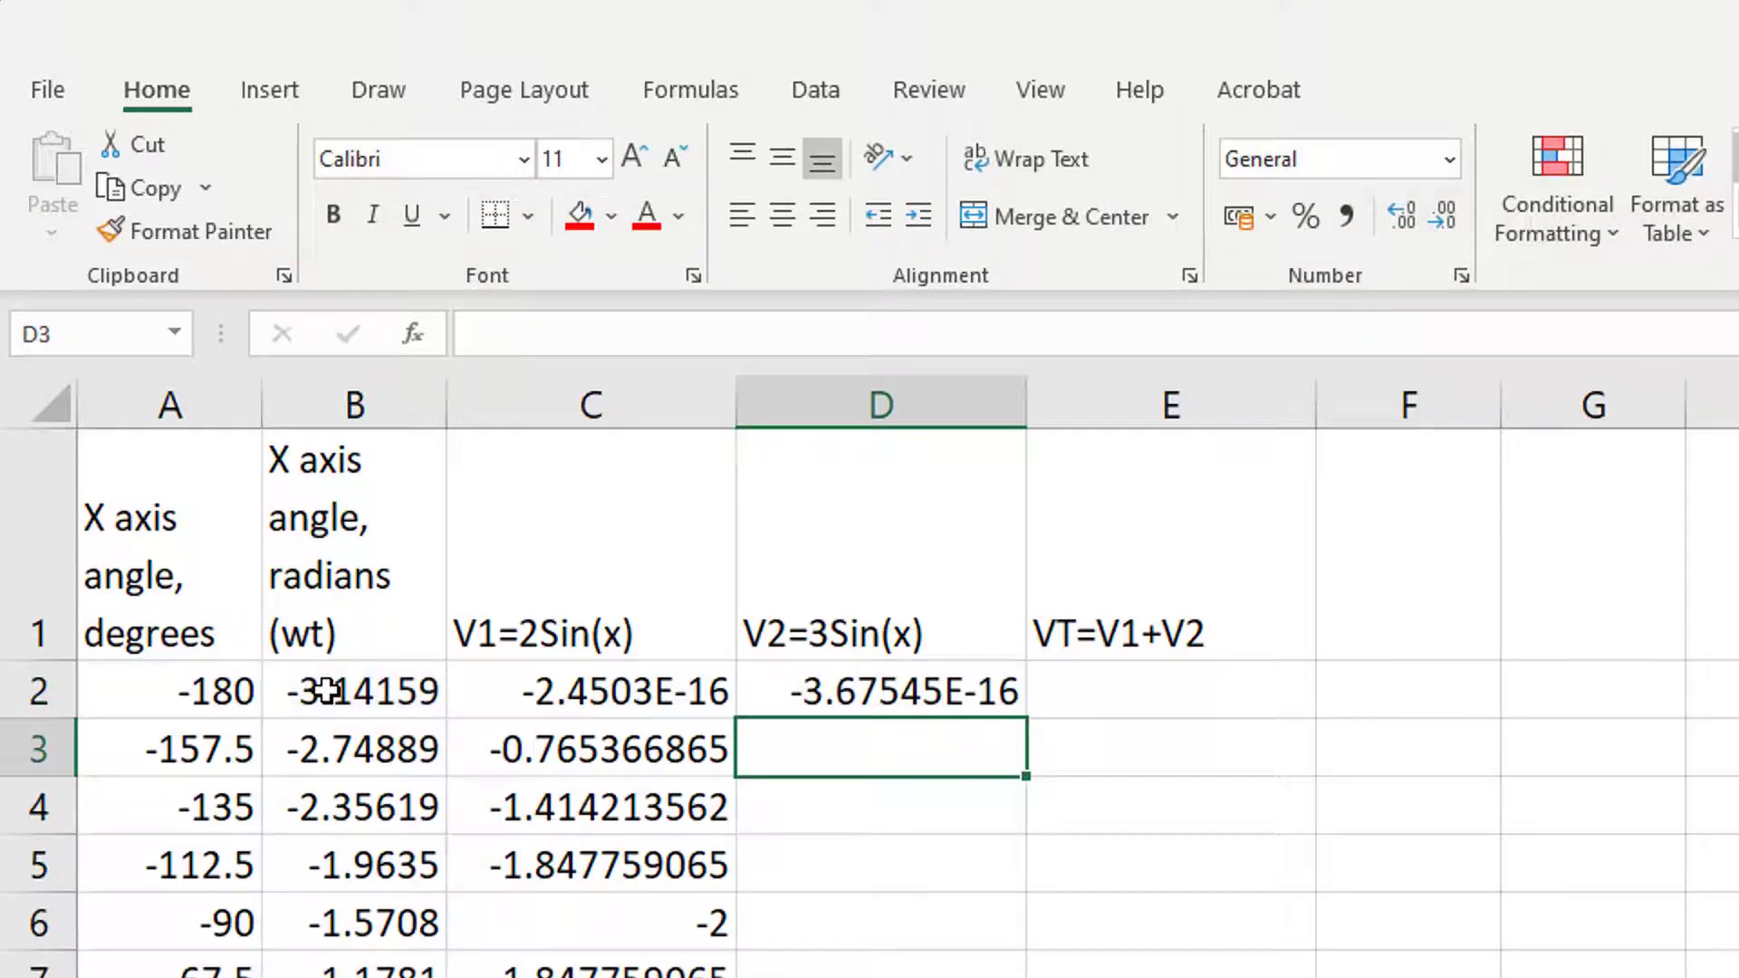
left_click(828, 693)
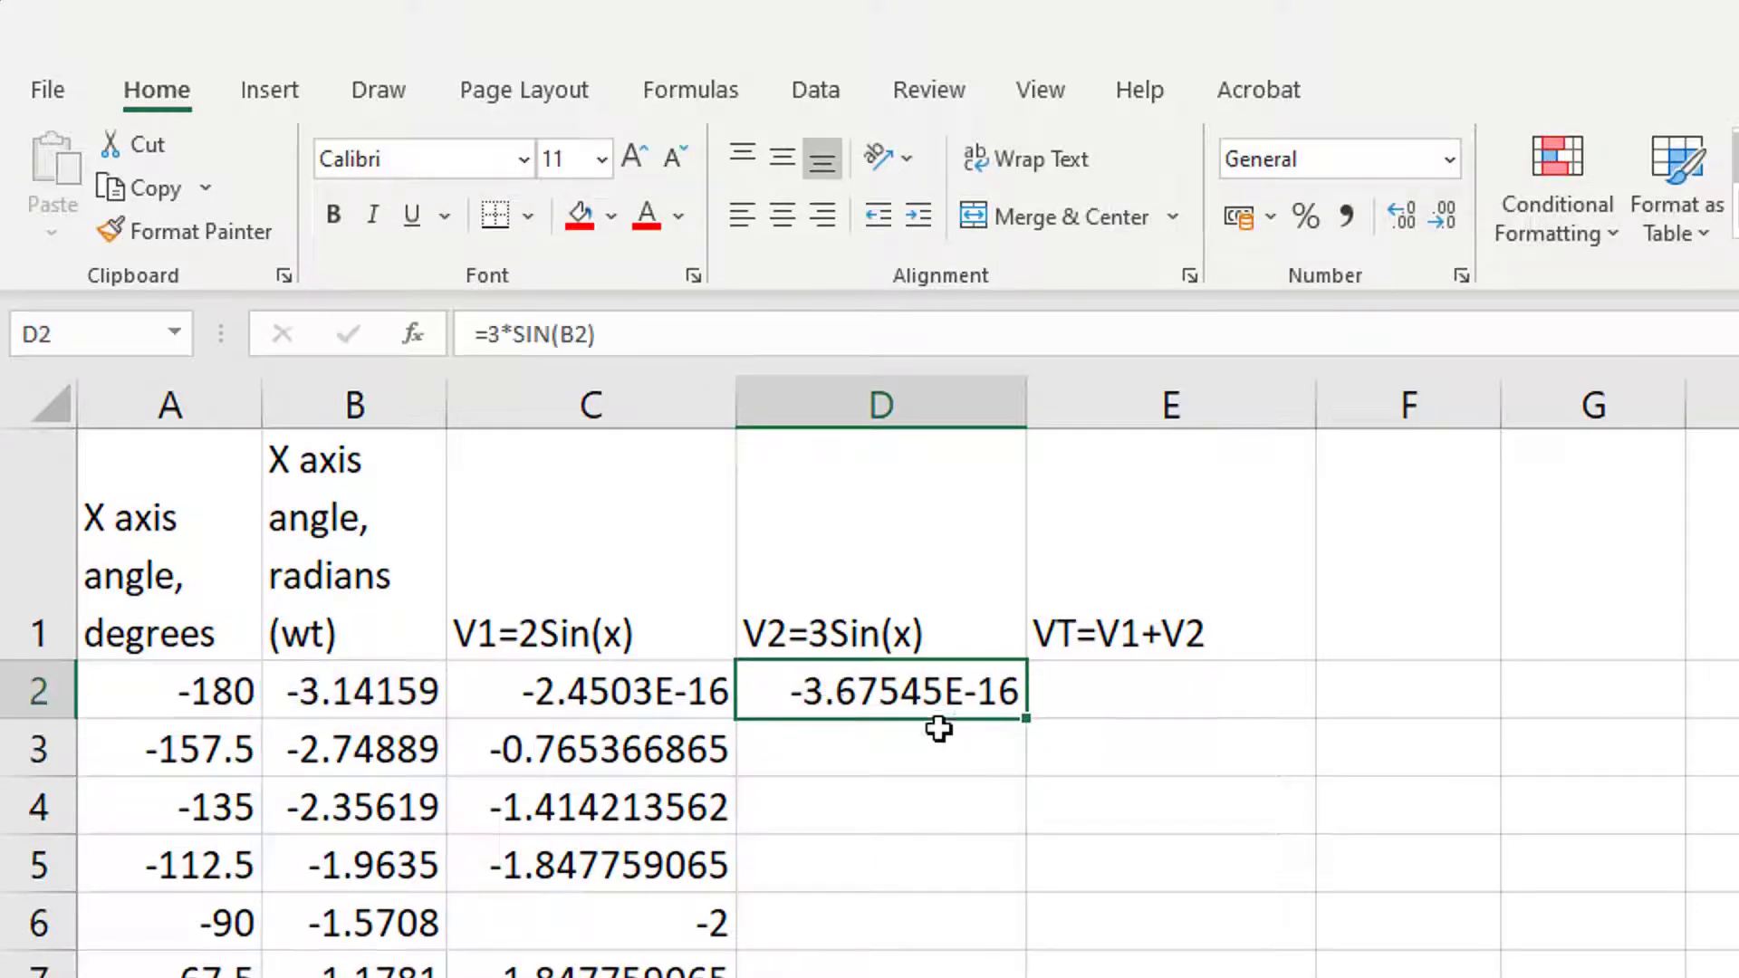
Copy the V2 formula down column D and enter =C2+D2 in E2.
left_click_drag(1025, 714, 1024, 973)
left_click(1160, 695)
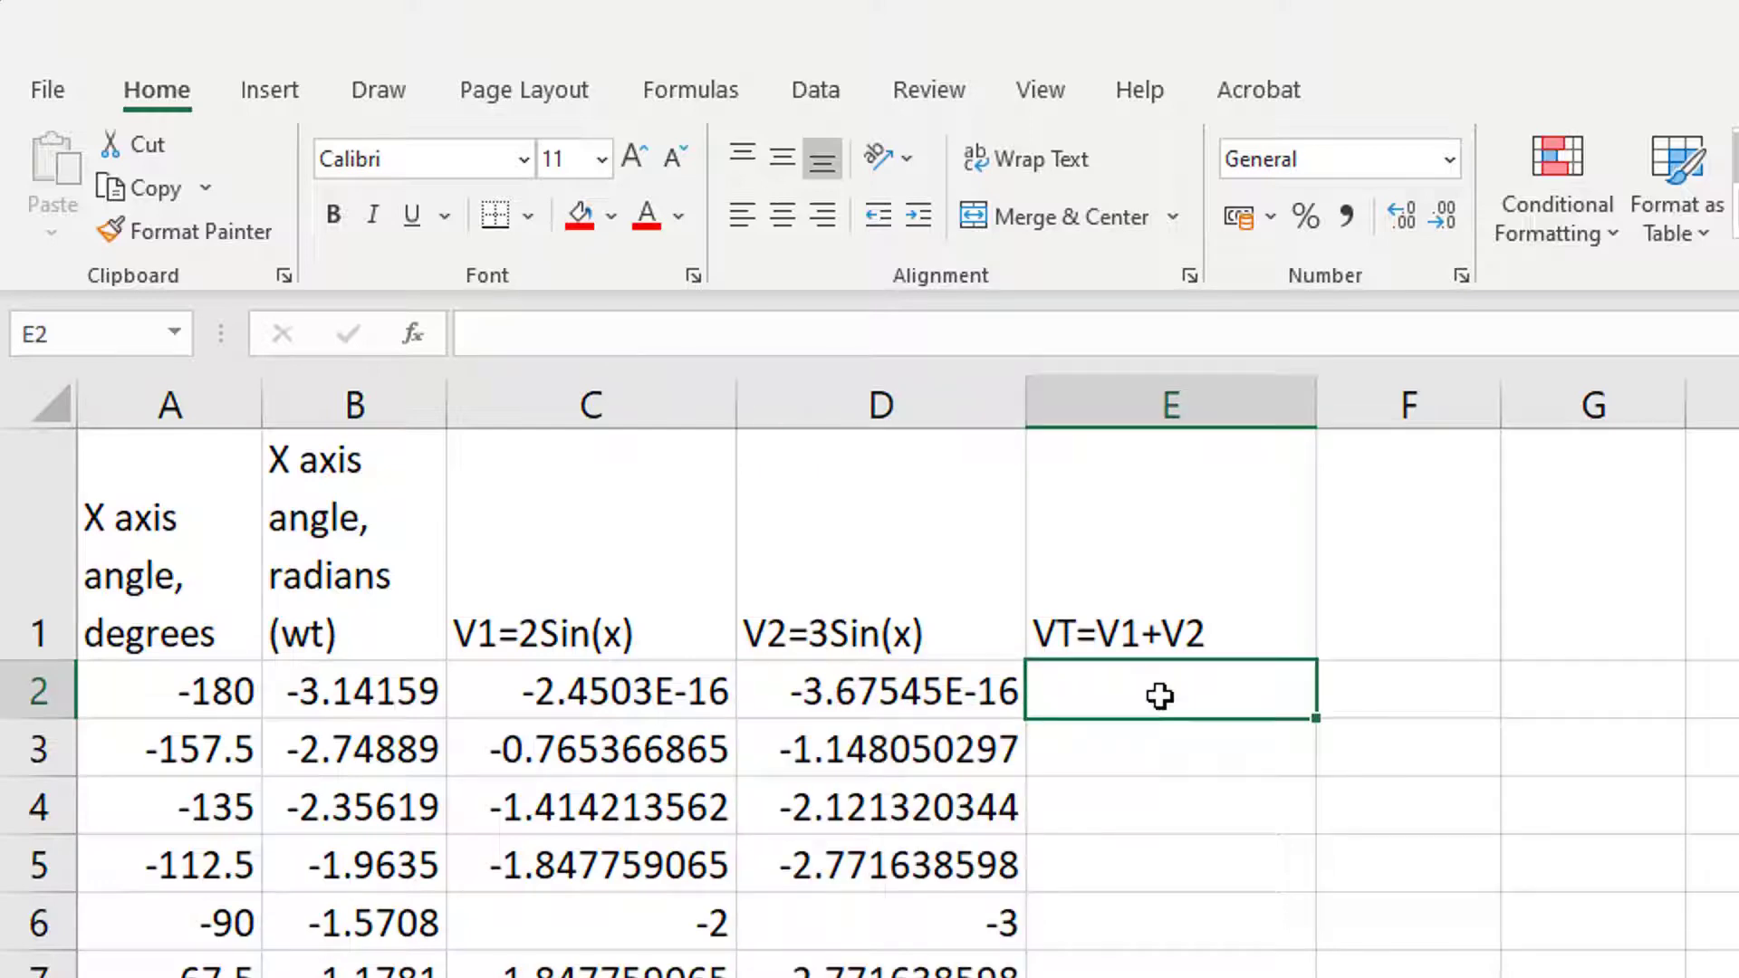
type("=")
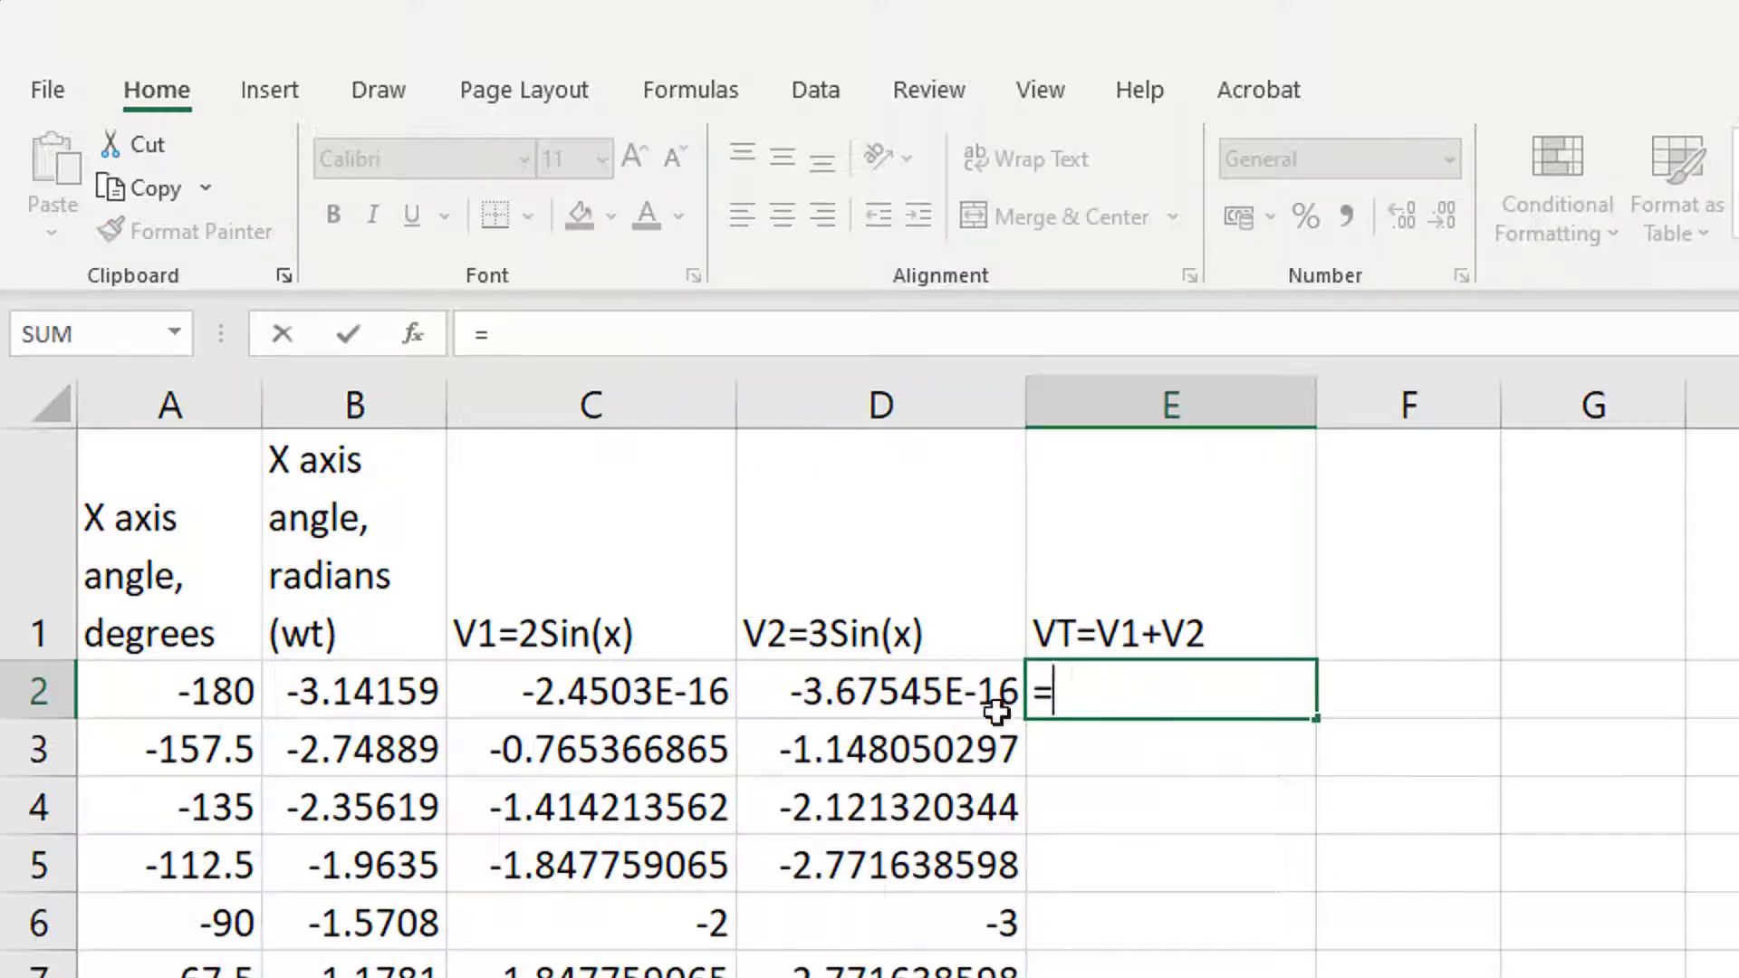
left_click(646, 696)
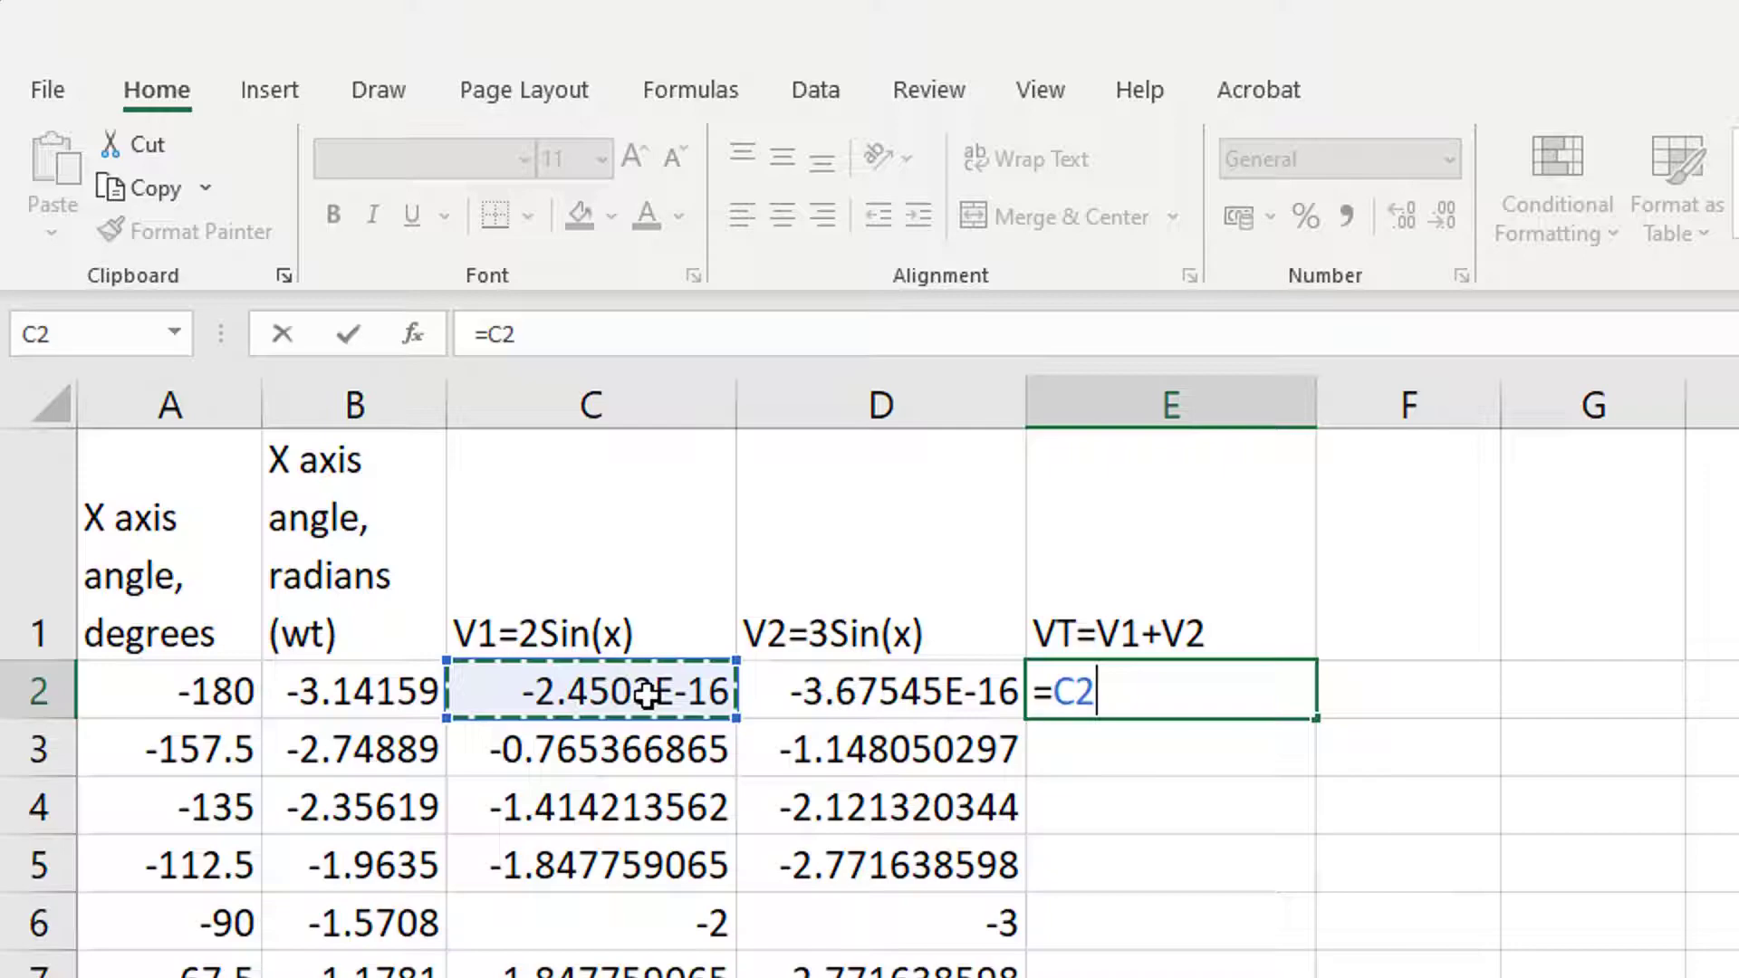
type("+")
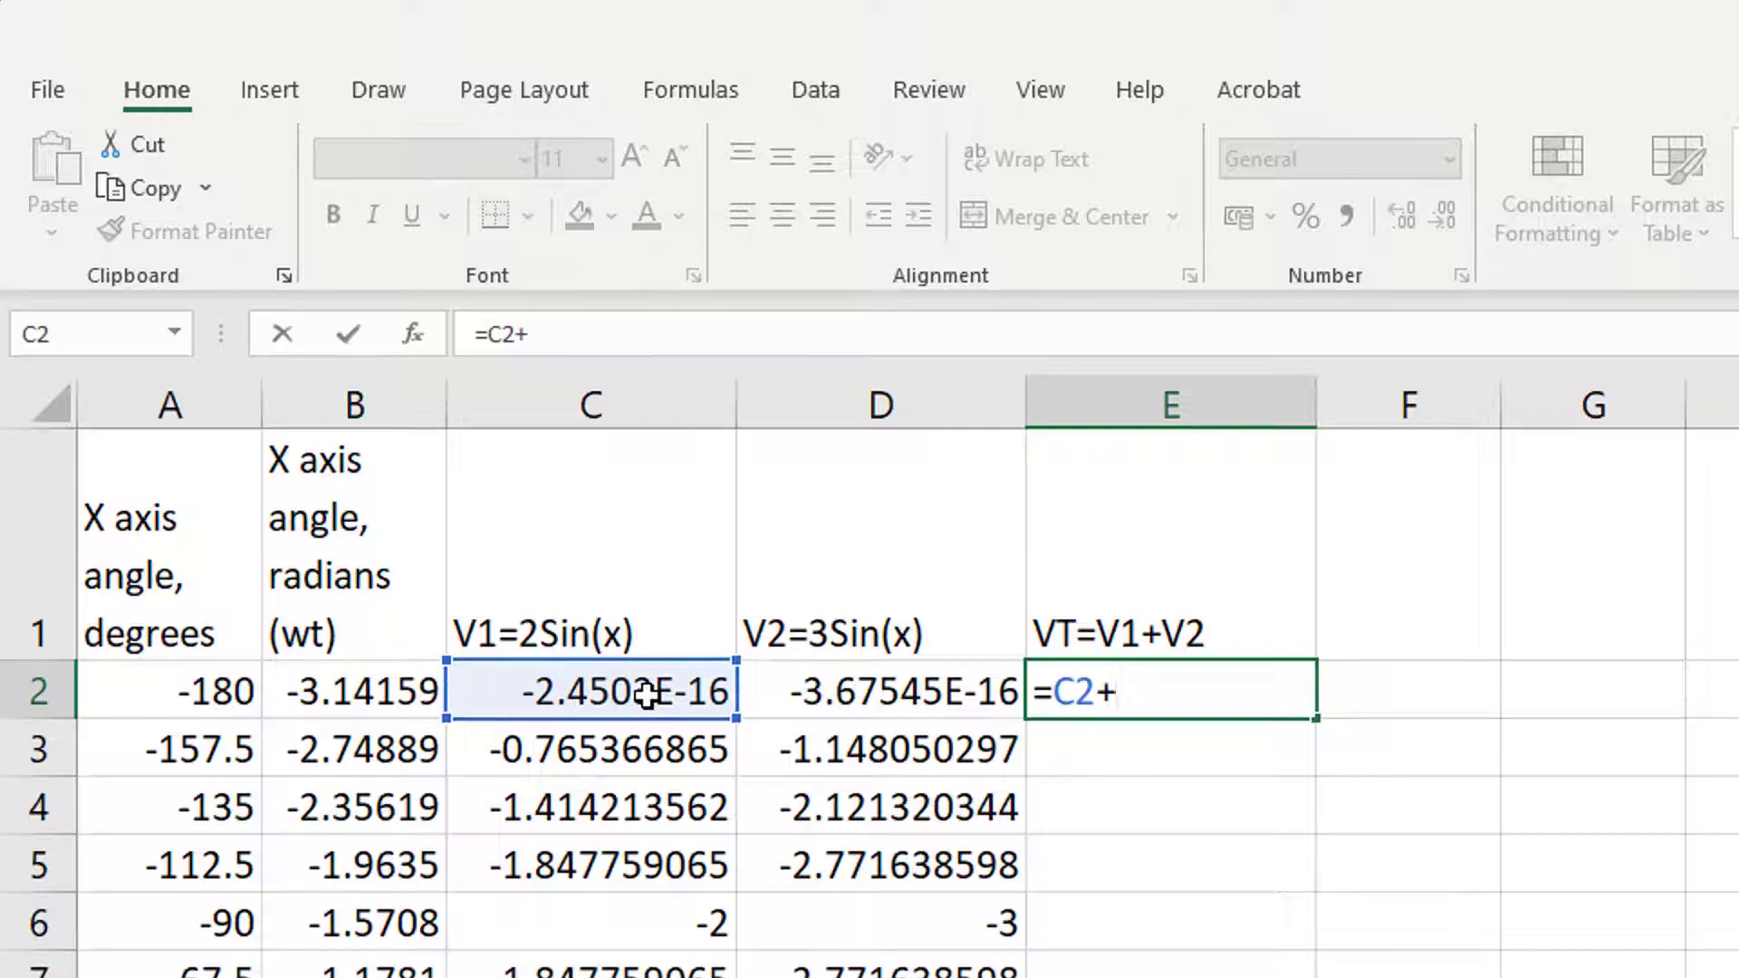
left_click(899, 698)
key("Return")
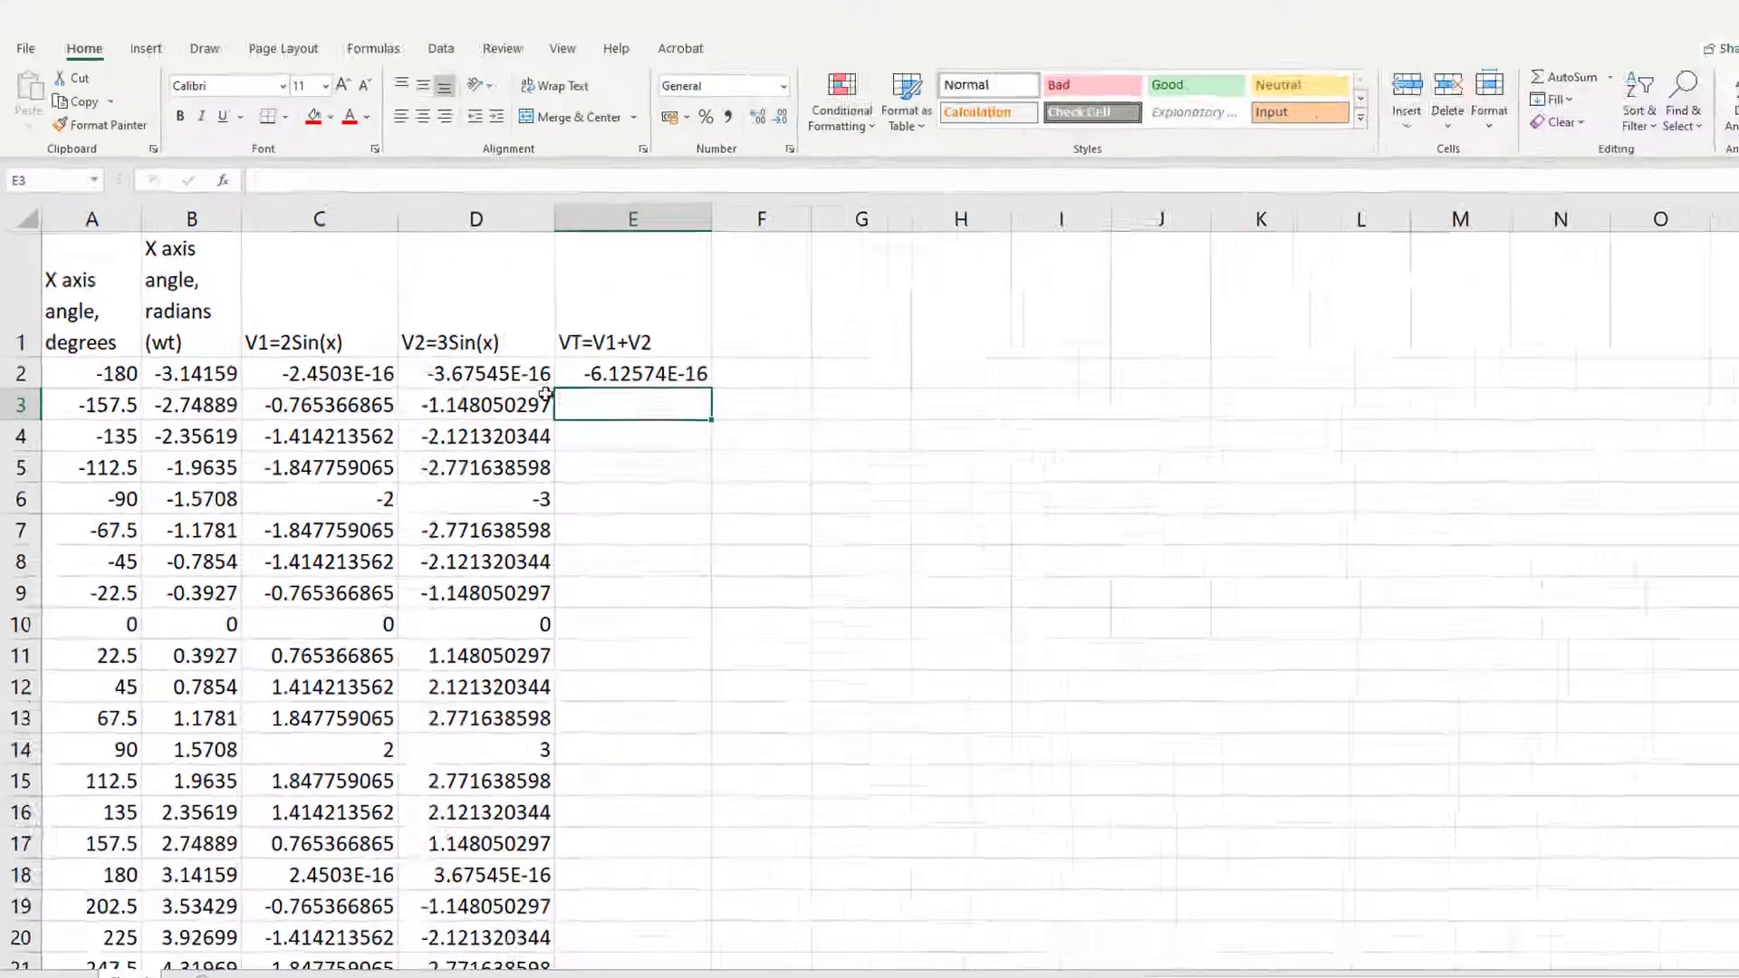
Copy the VT formula down to row 26 and select the degree angles A1:A26.
left_click(678, 377)
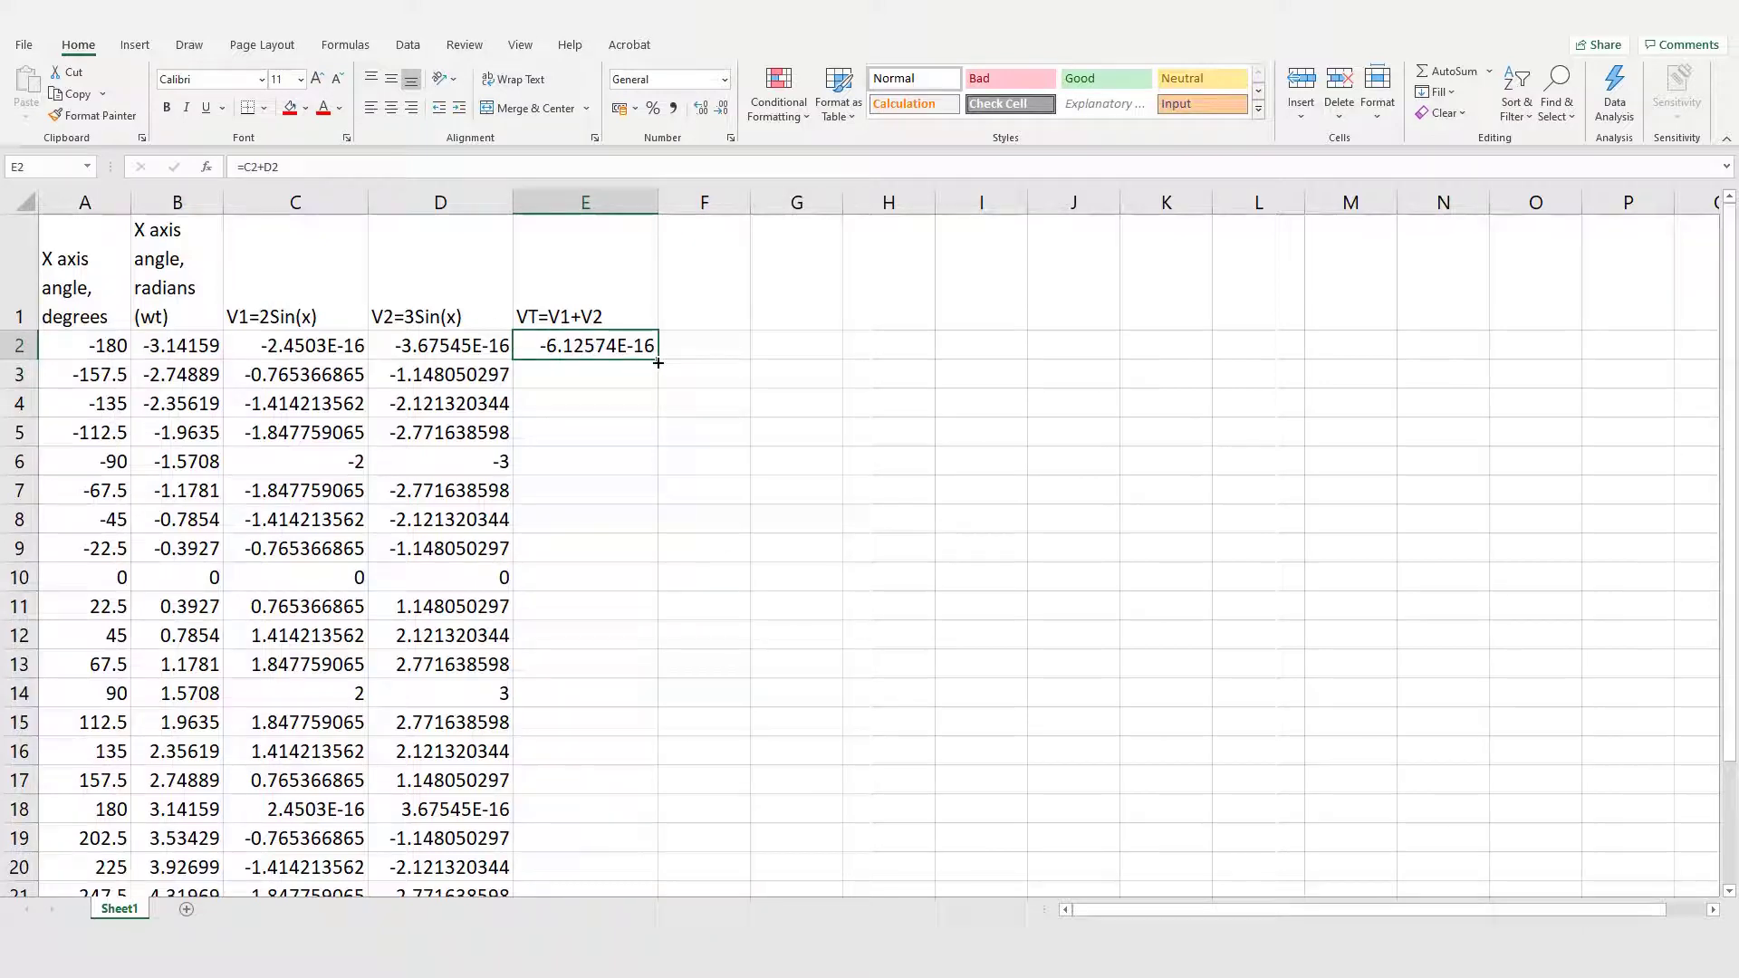
left_click_drag(658, 360, 654, 850)
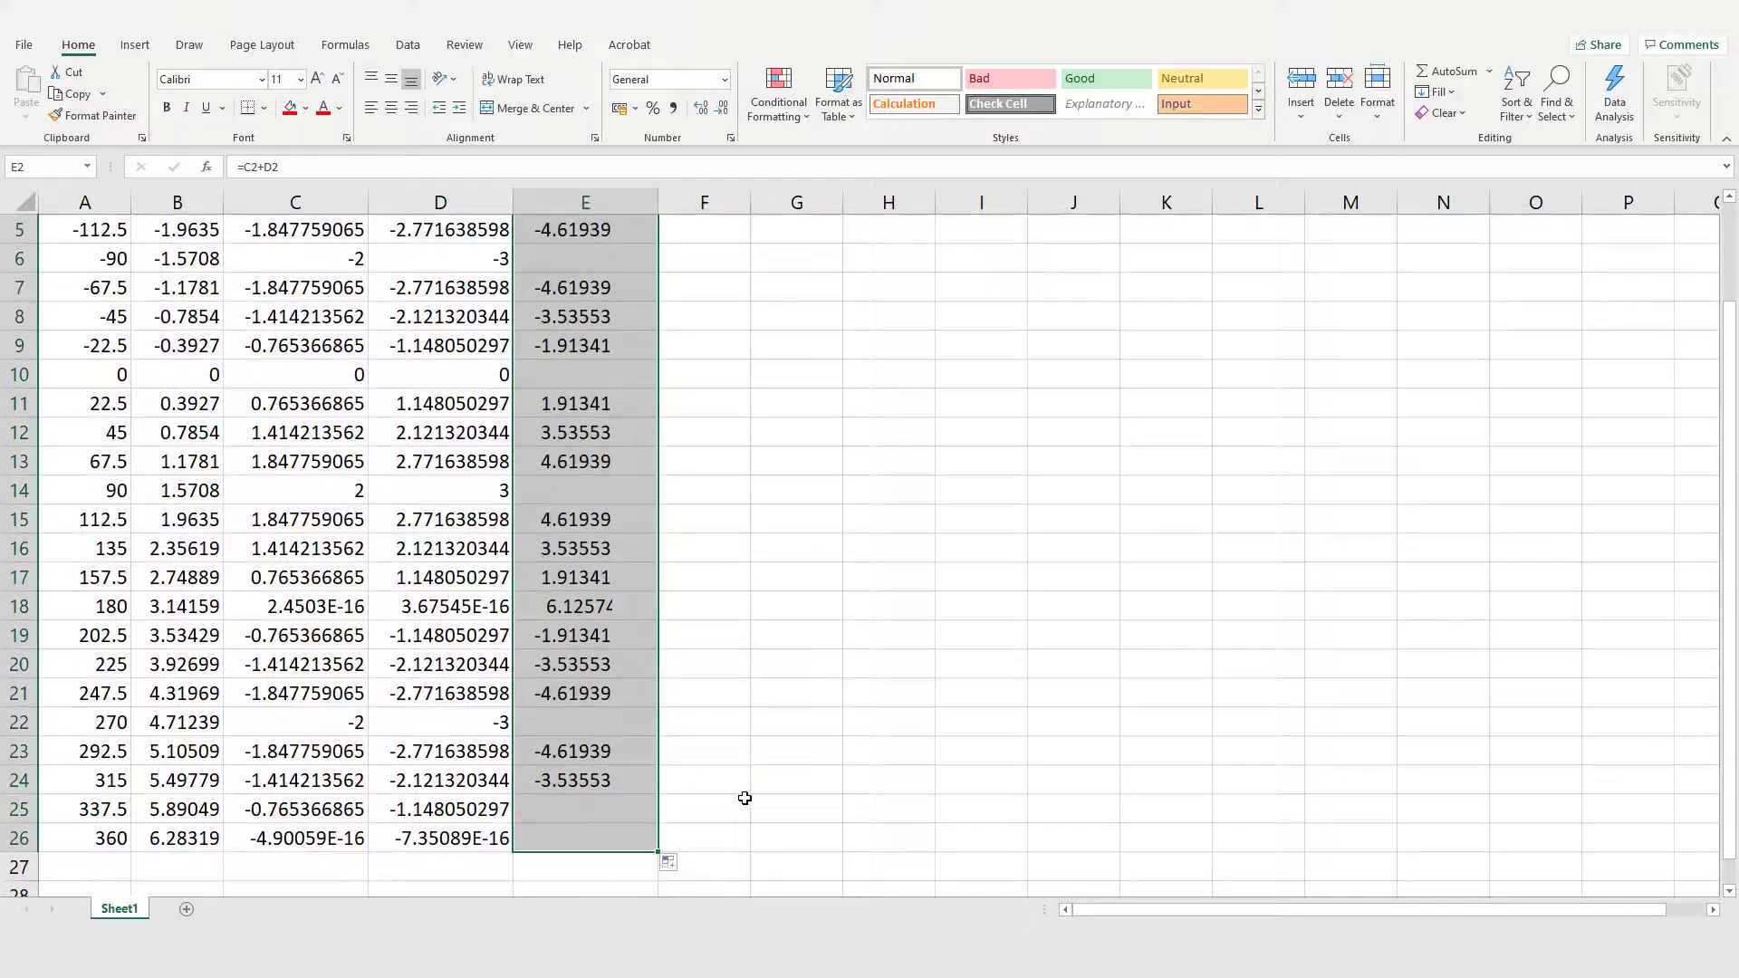
scroll(760, 783, "up", 2)
scroll(760, 783, "down", 3)
left_click_drag(63, 275, 84, 817)
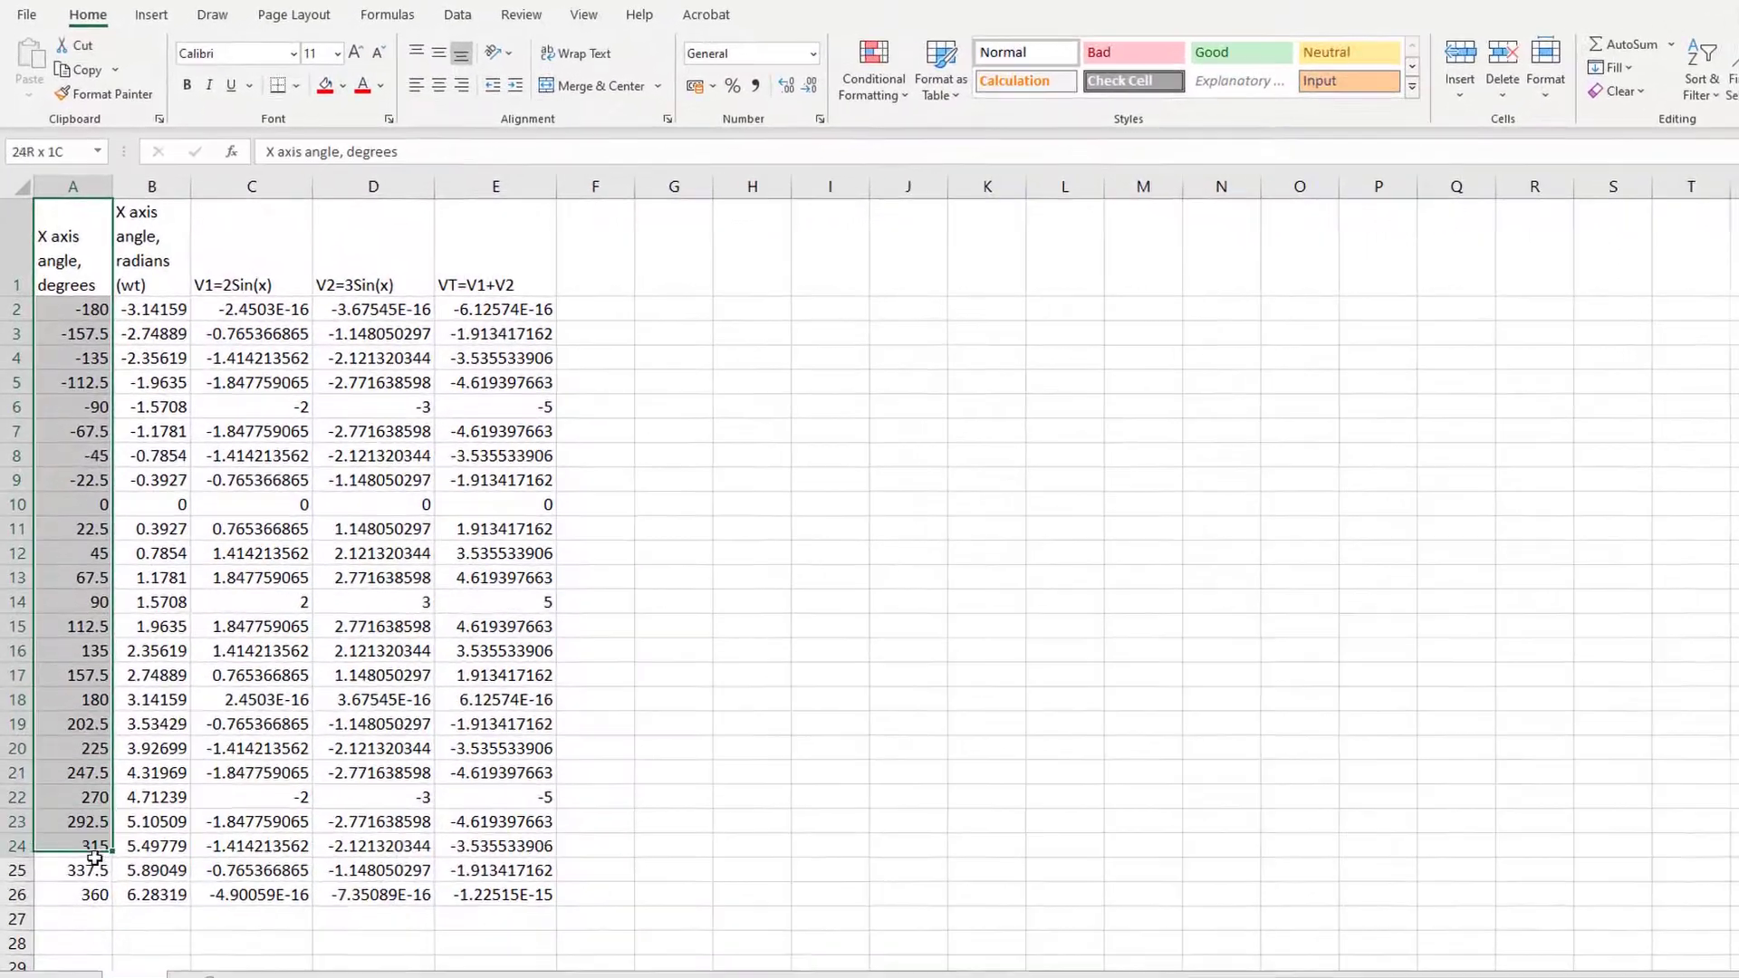
left_click_drag(95, 883, 96, 901)
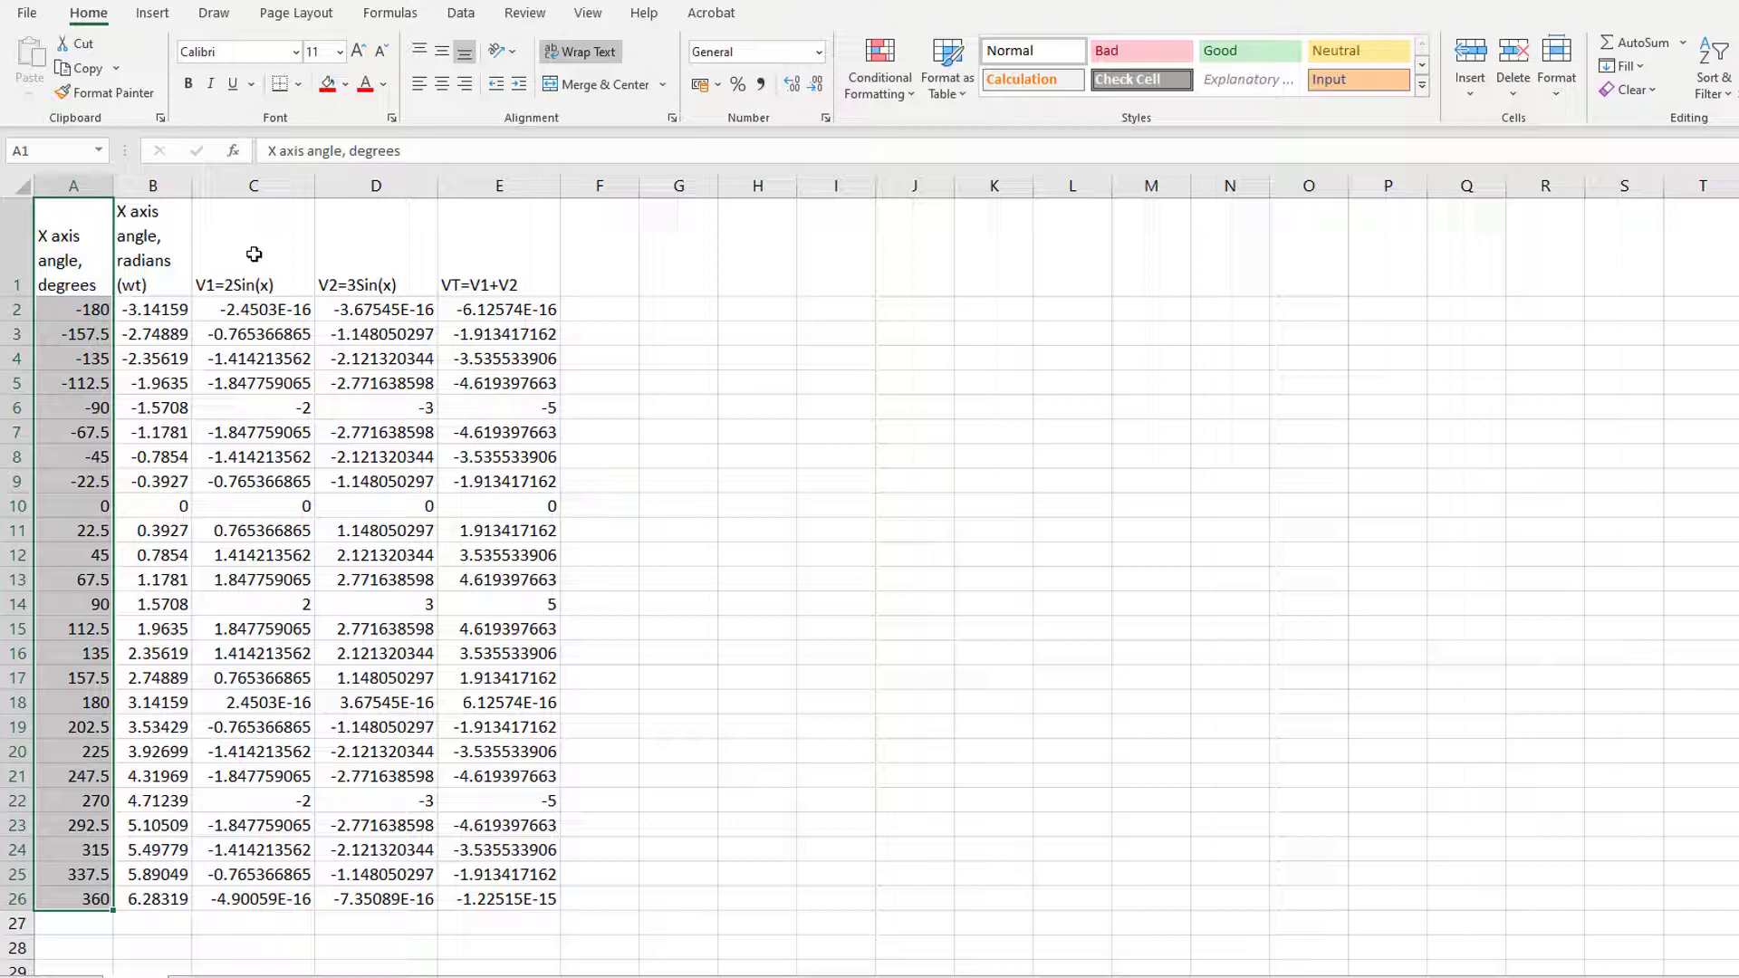
Insert a smooth-line scatter chart of V1 (C1:C26) against degrees, then enlarge it beside the table.
left_click_drag(254, 254, 276, 896)
left_click(153, 13)
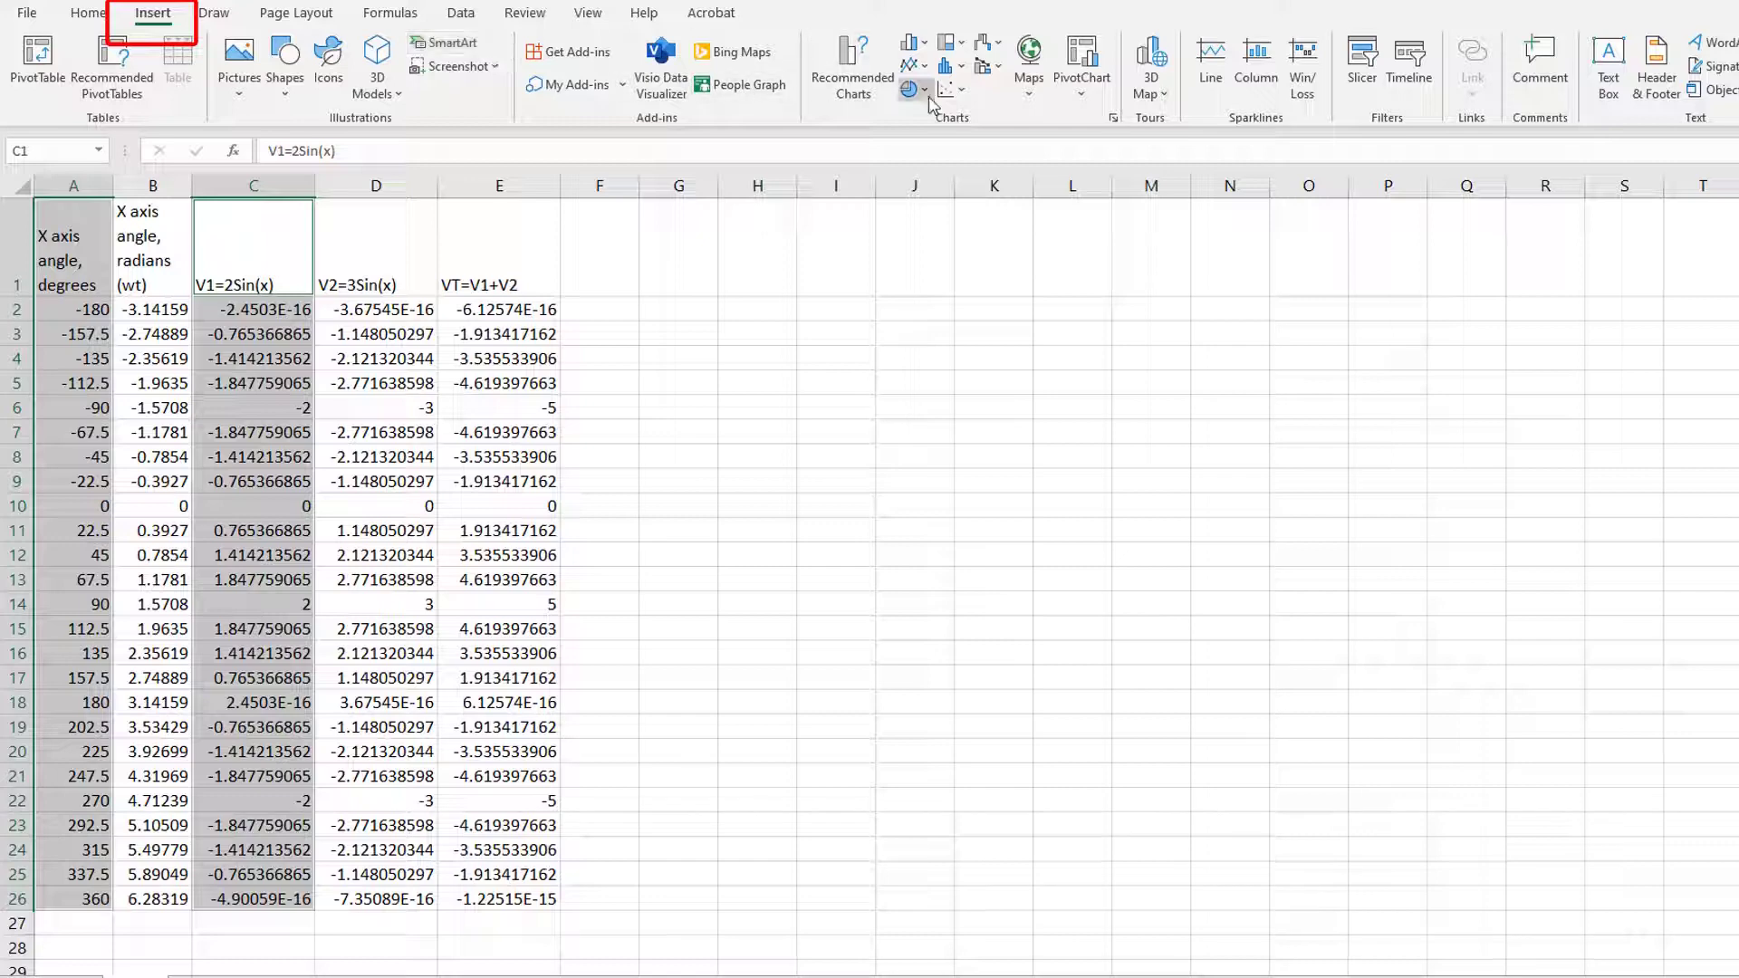
left_click(960, 94)
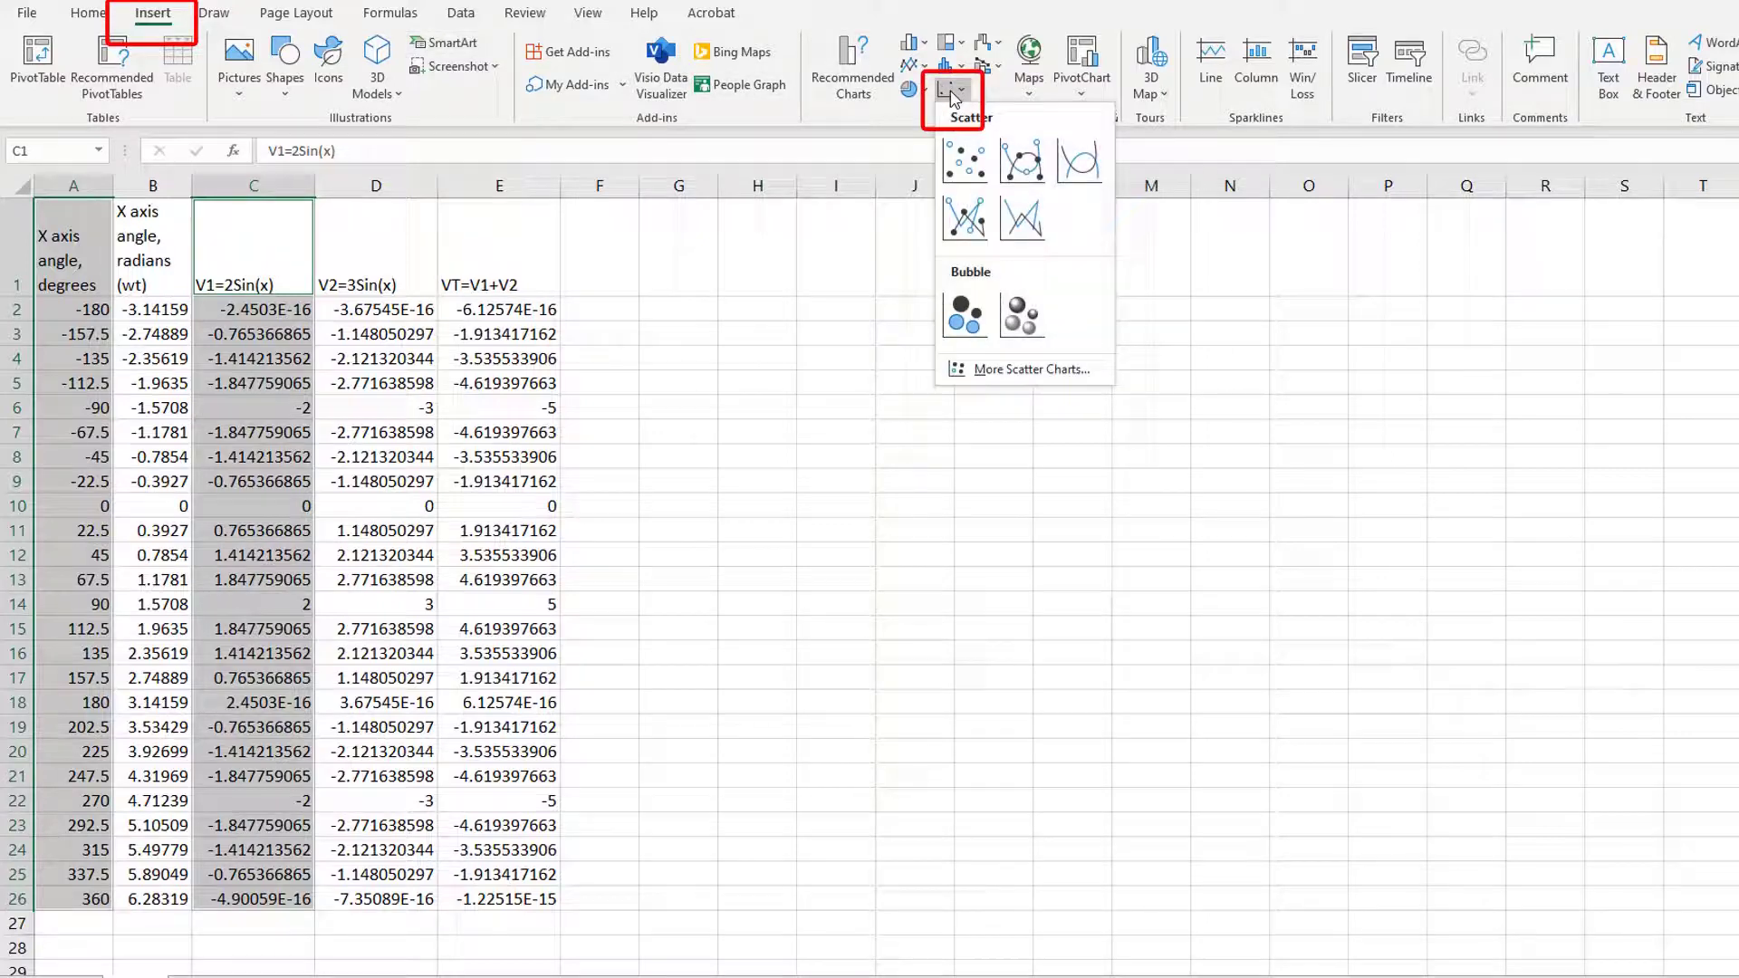
left_click(1078, 165)
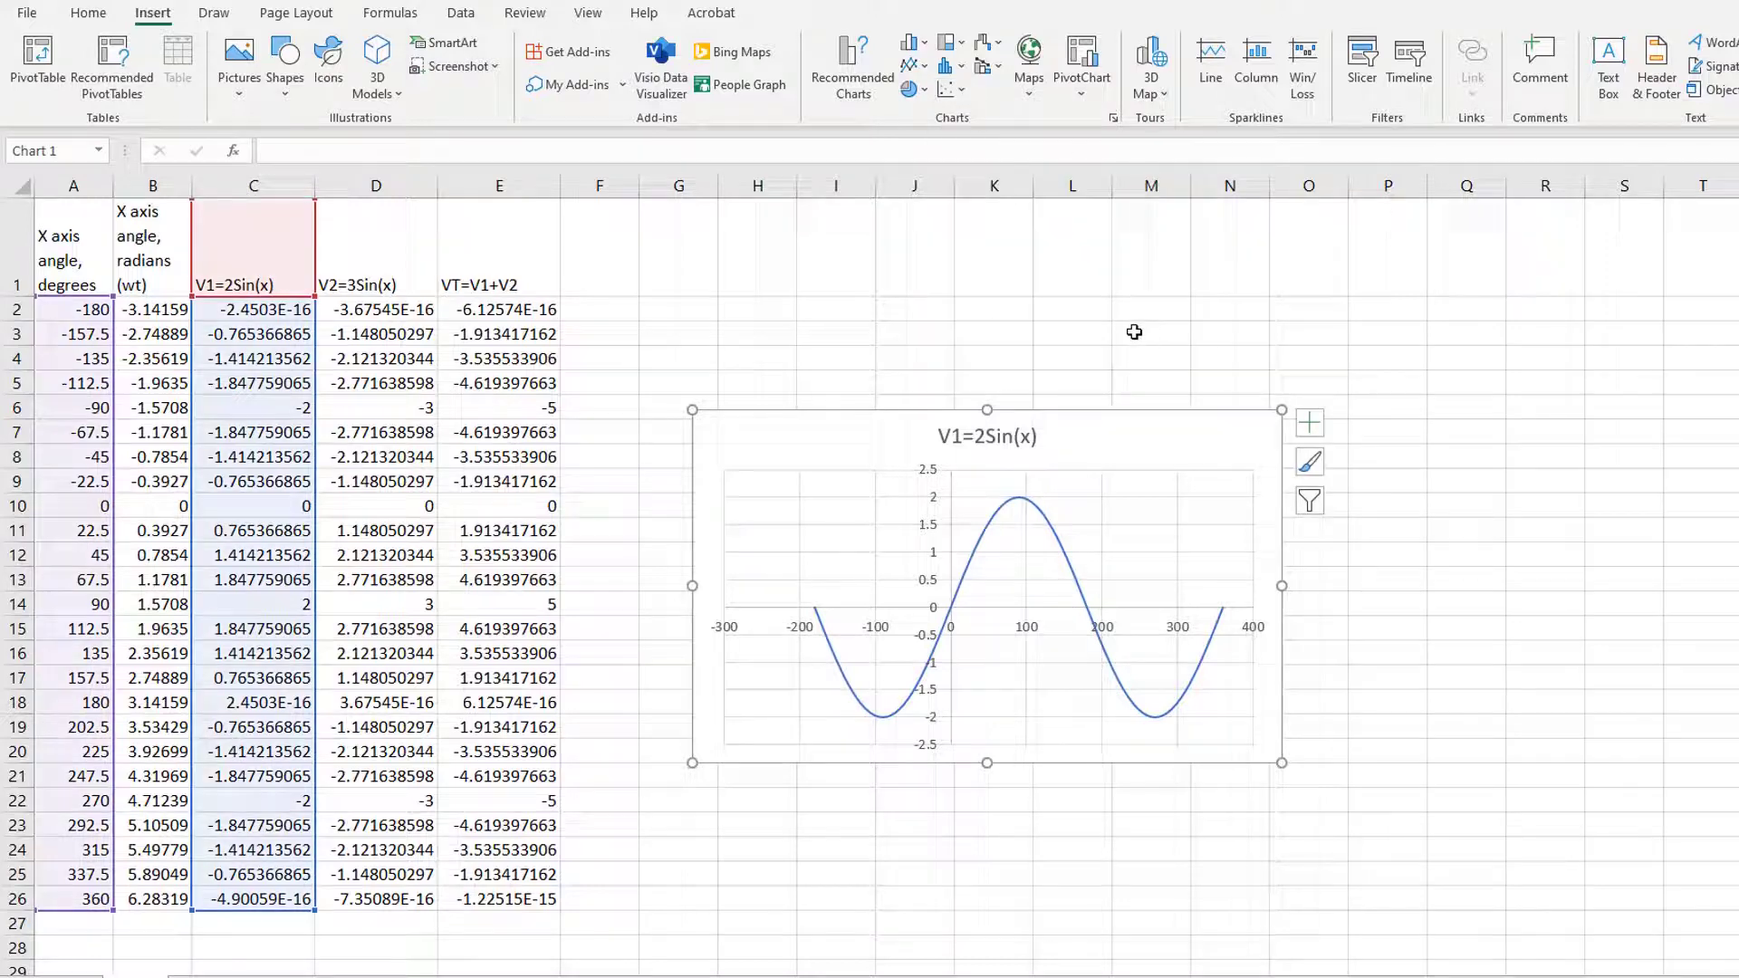
left_click_drag(1139, 471, 1022, 308)
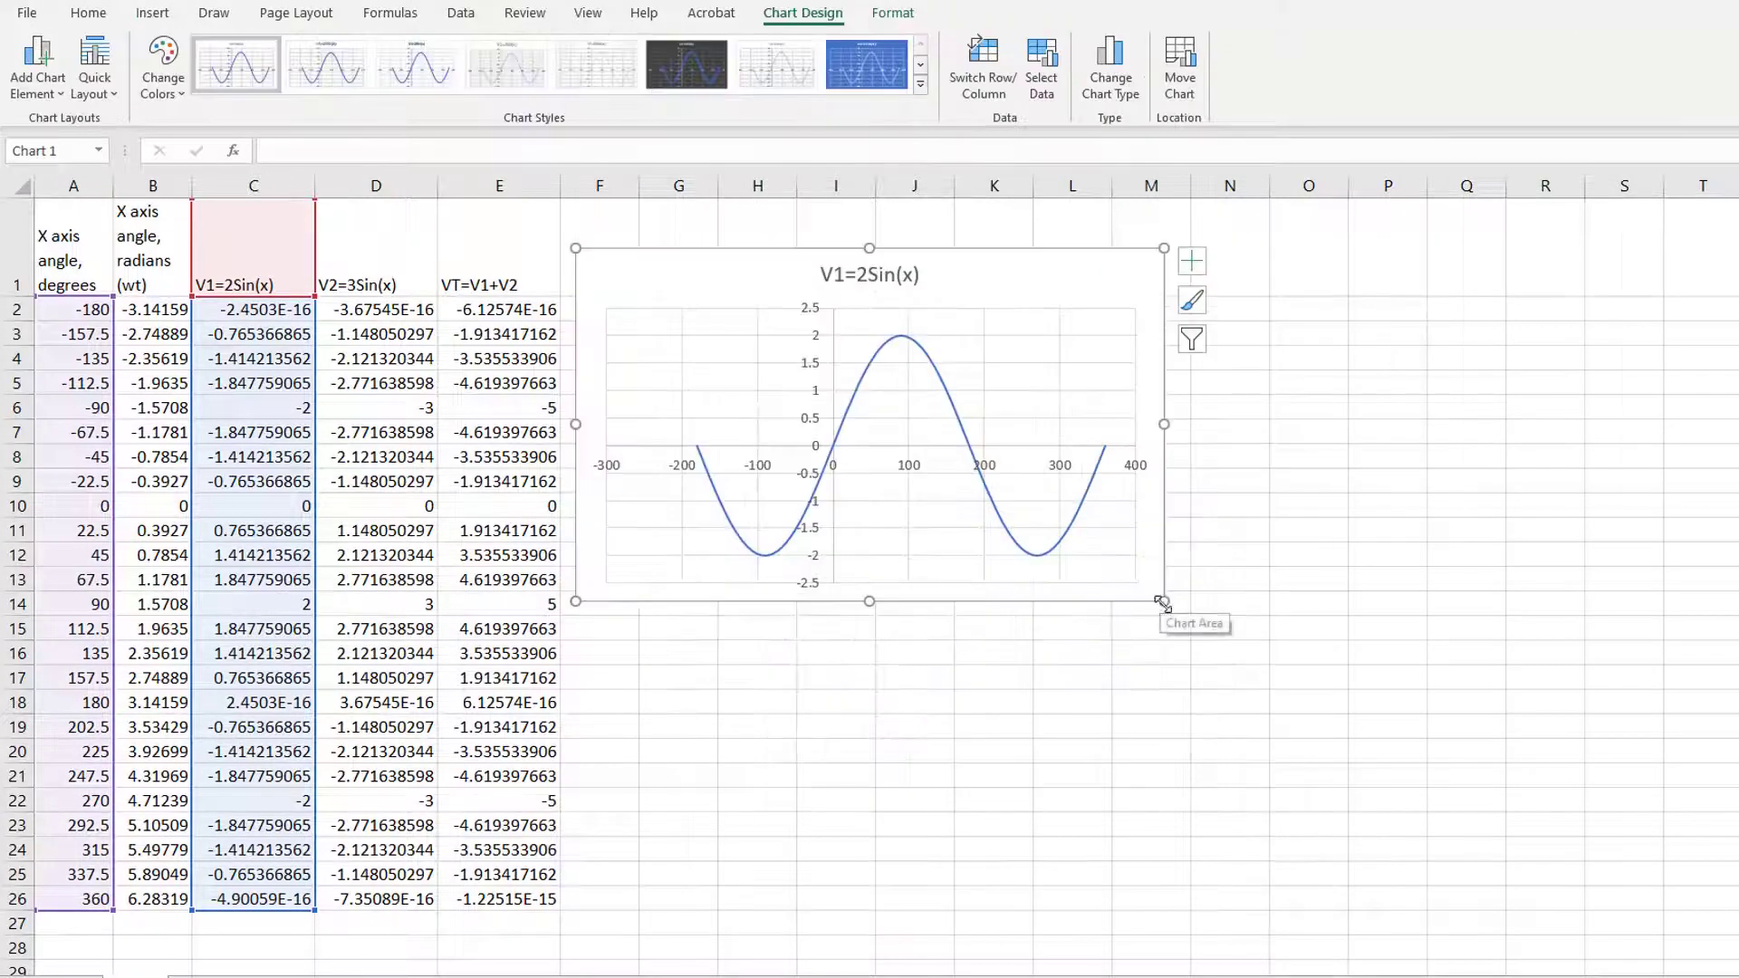
left_click_drag(1164, 601, 1441, 848)
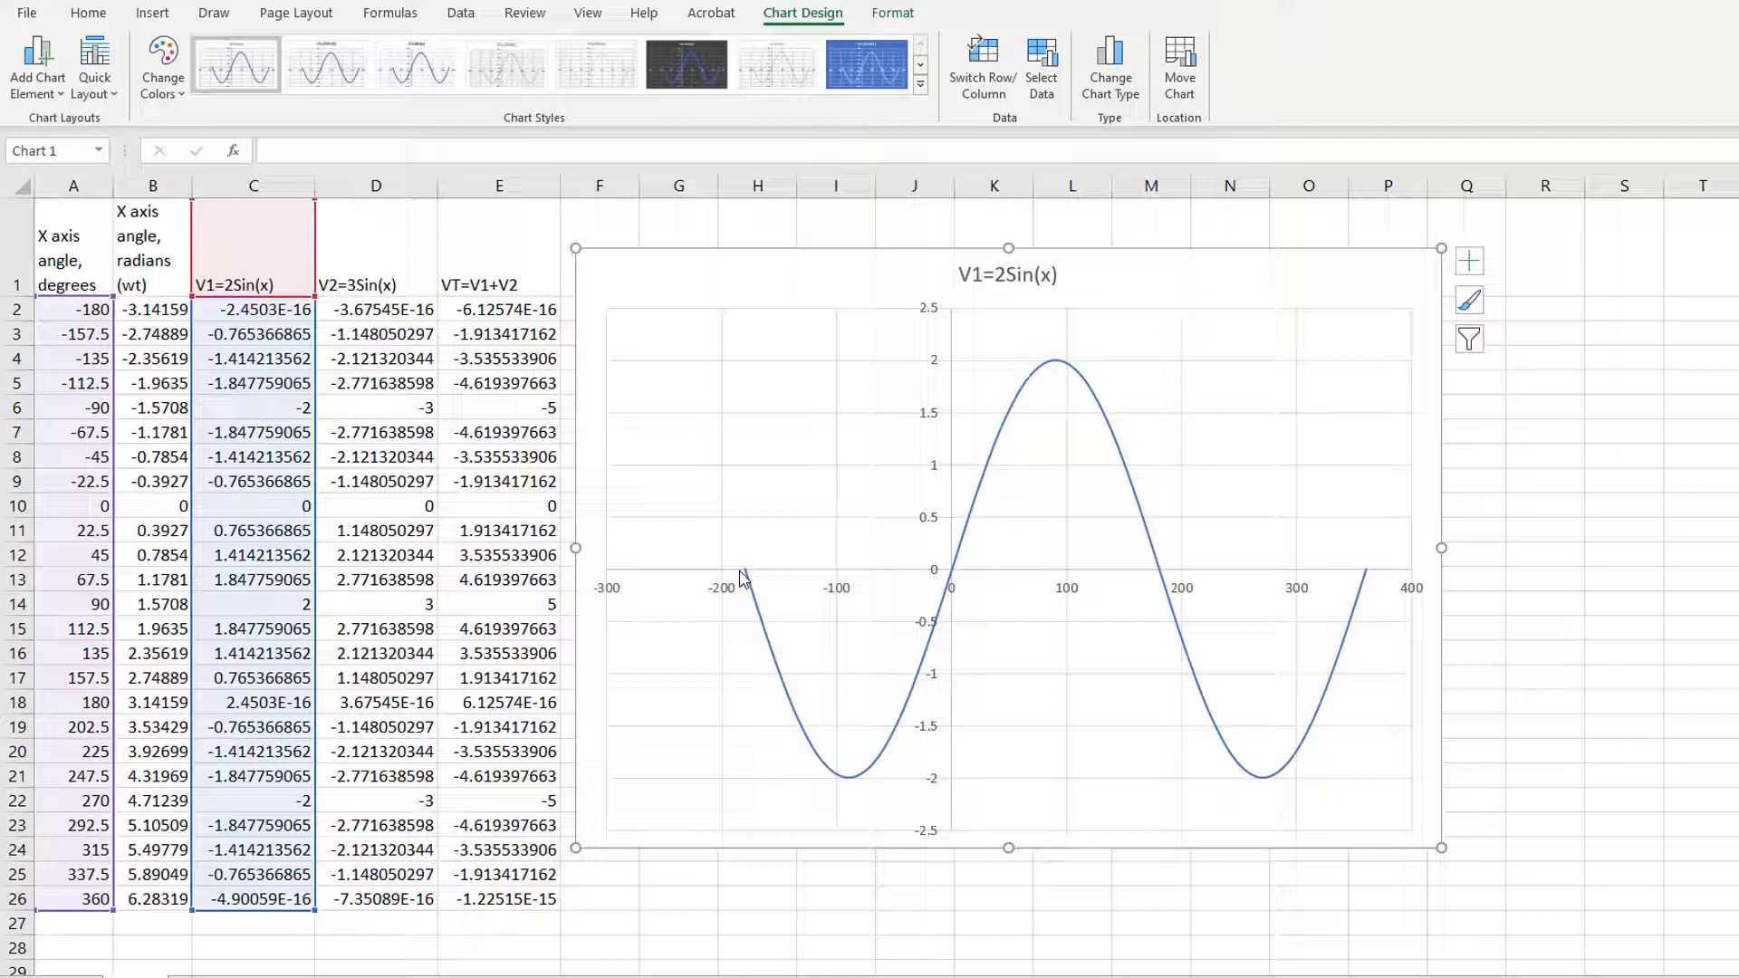
Select the radians and V1 columns B1:C26.
mouse_move(749, 580)
mouse_move(1369, 579)
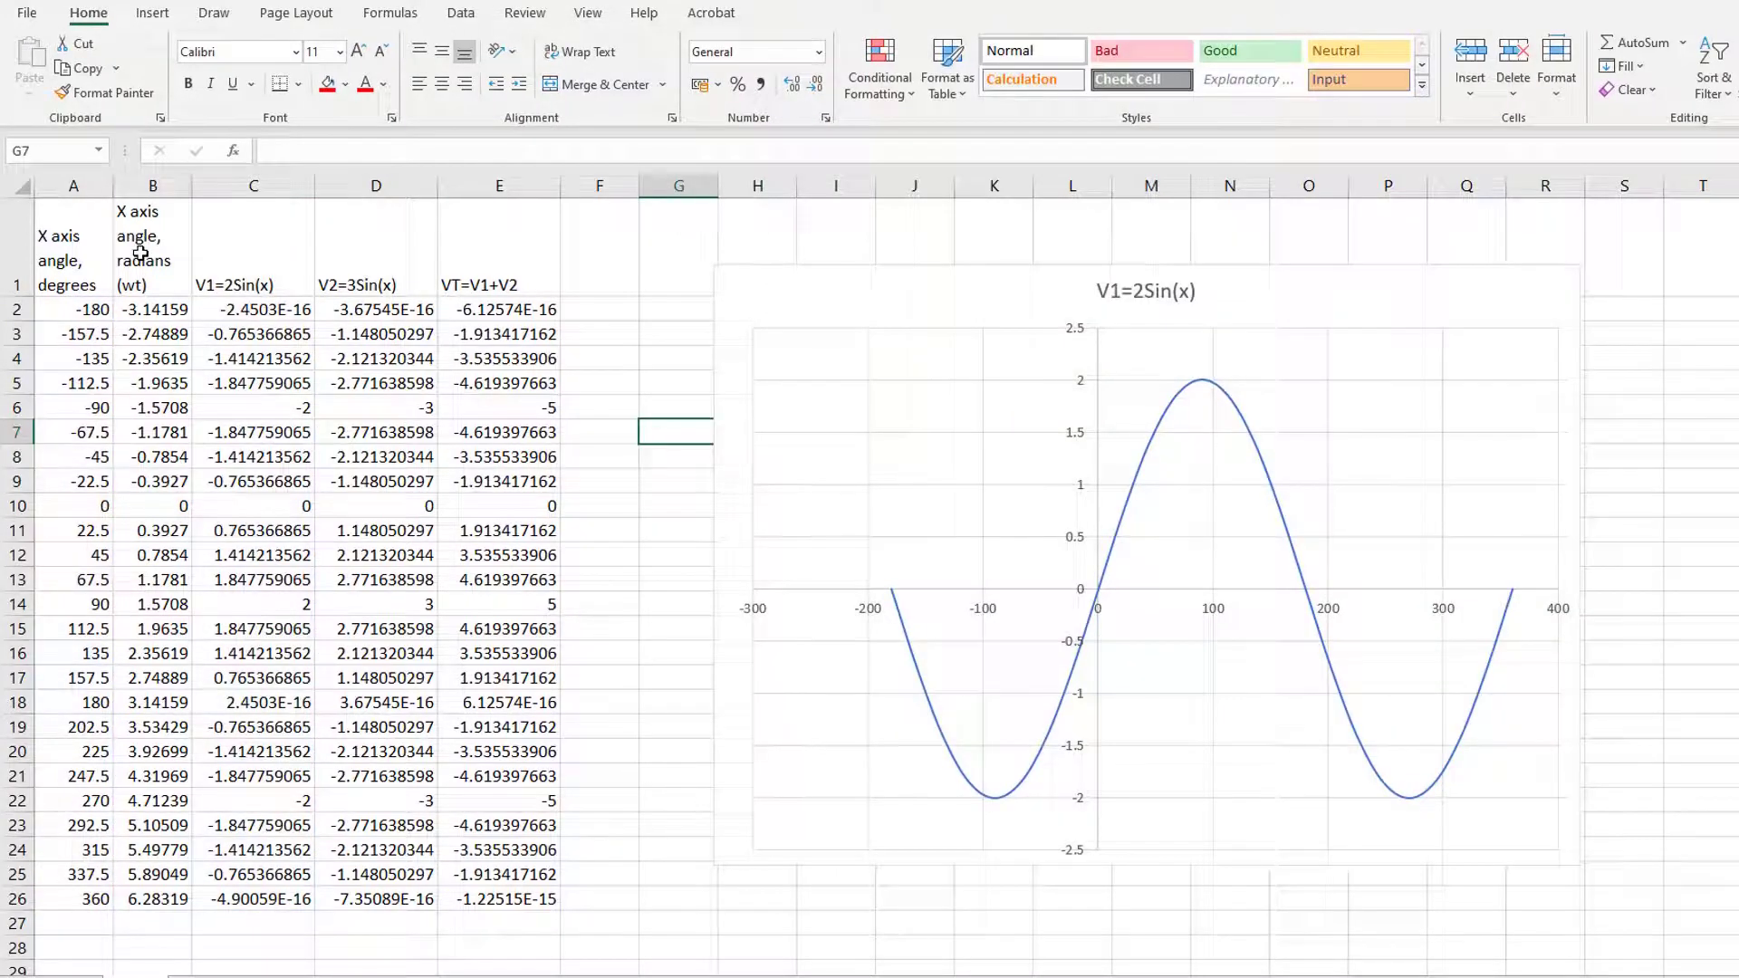
left_click_drag(141, 253, 254, 895)
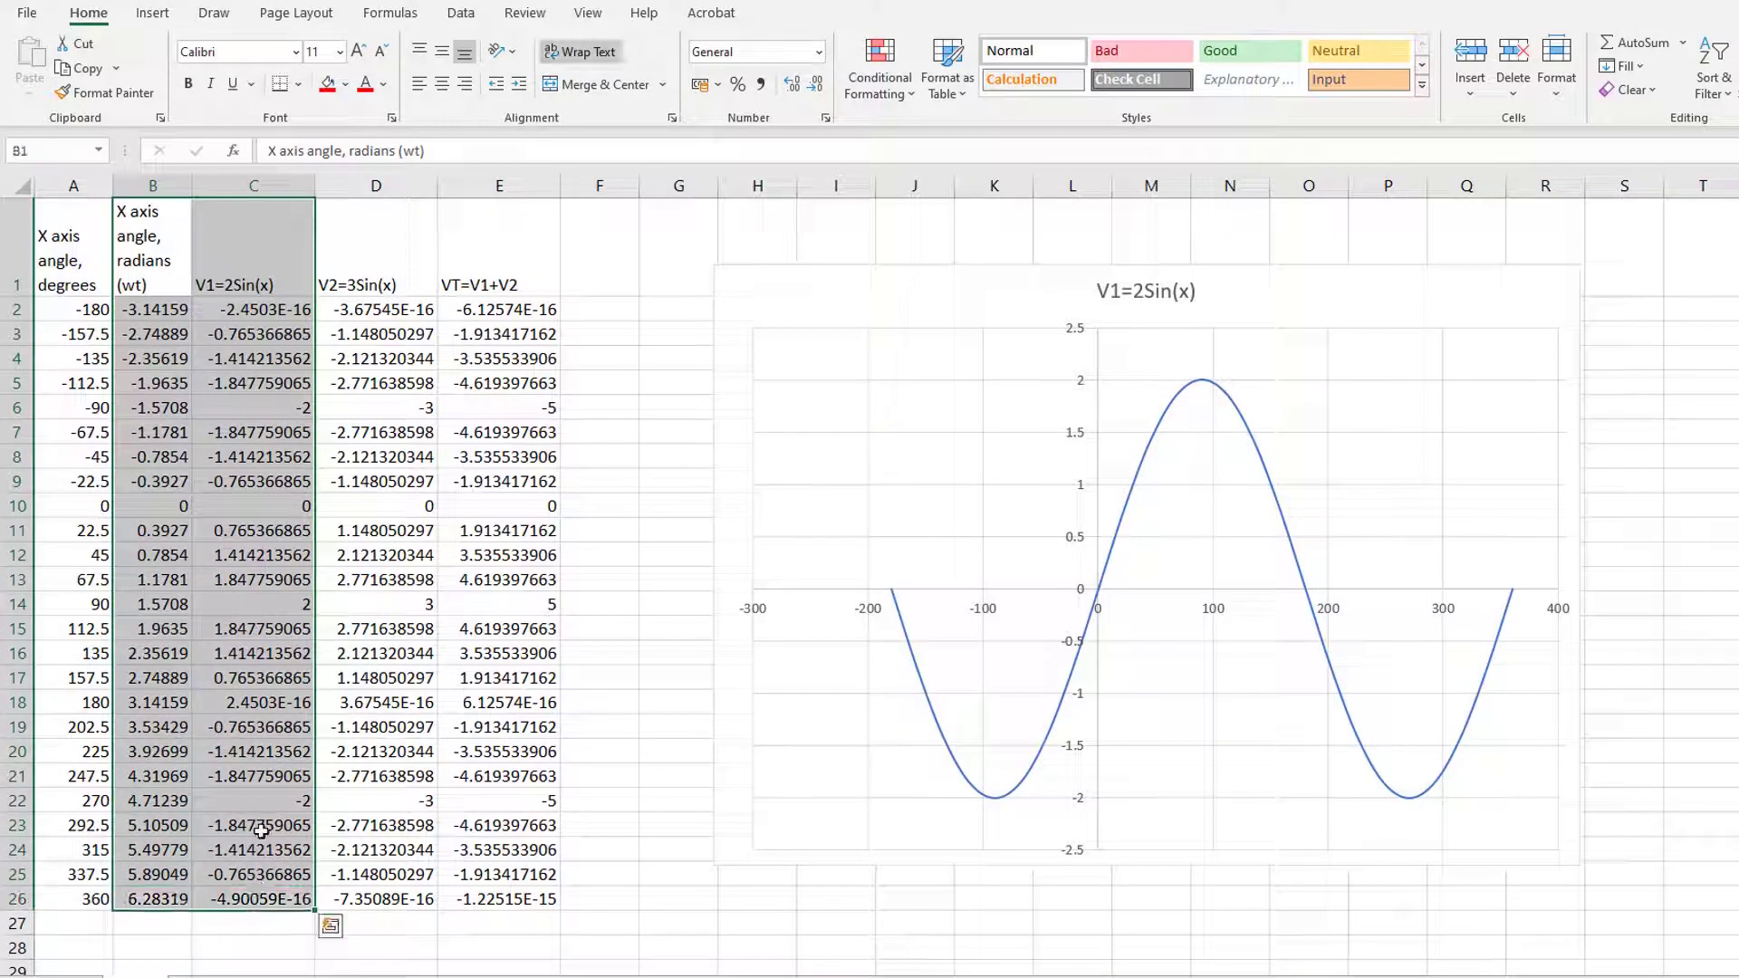
Insert a smooth-line scatter chart of V1 against radians.
left_click(152, 13)
left_click(943, 91)
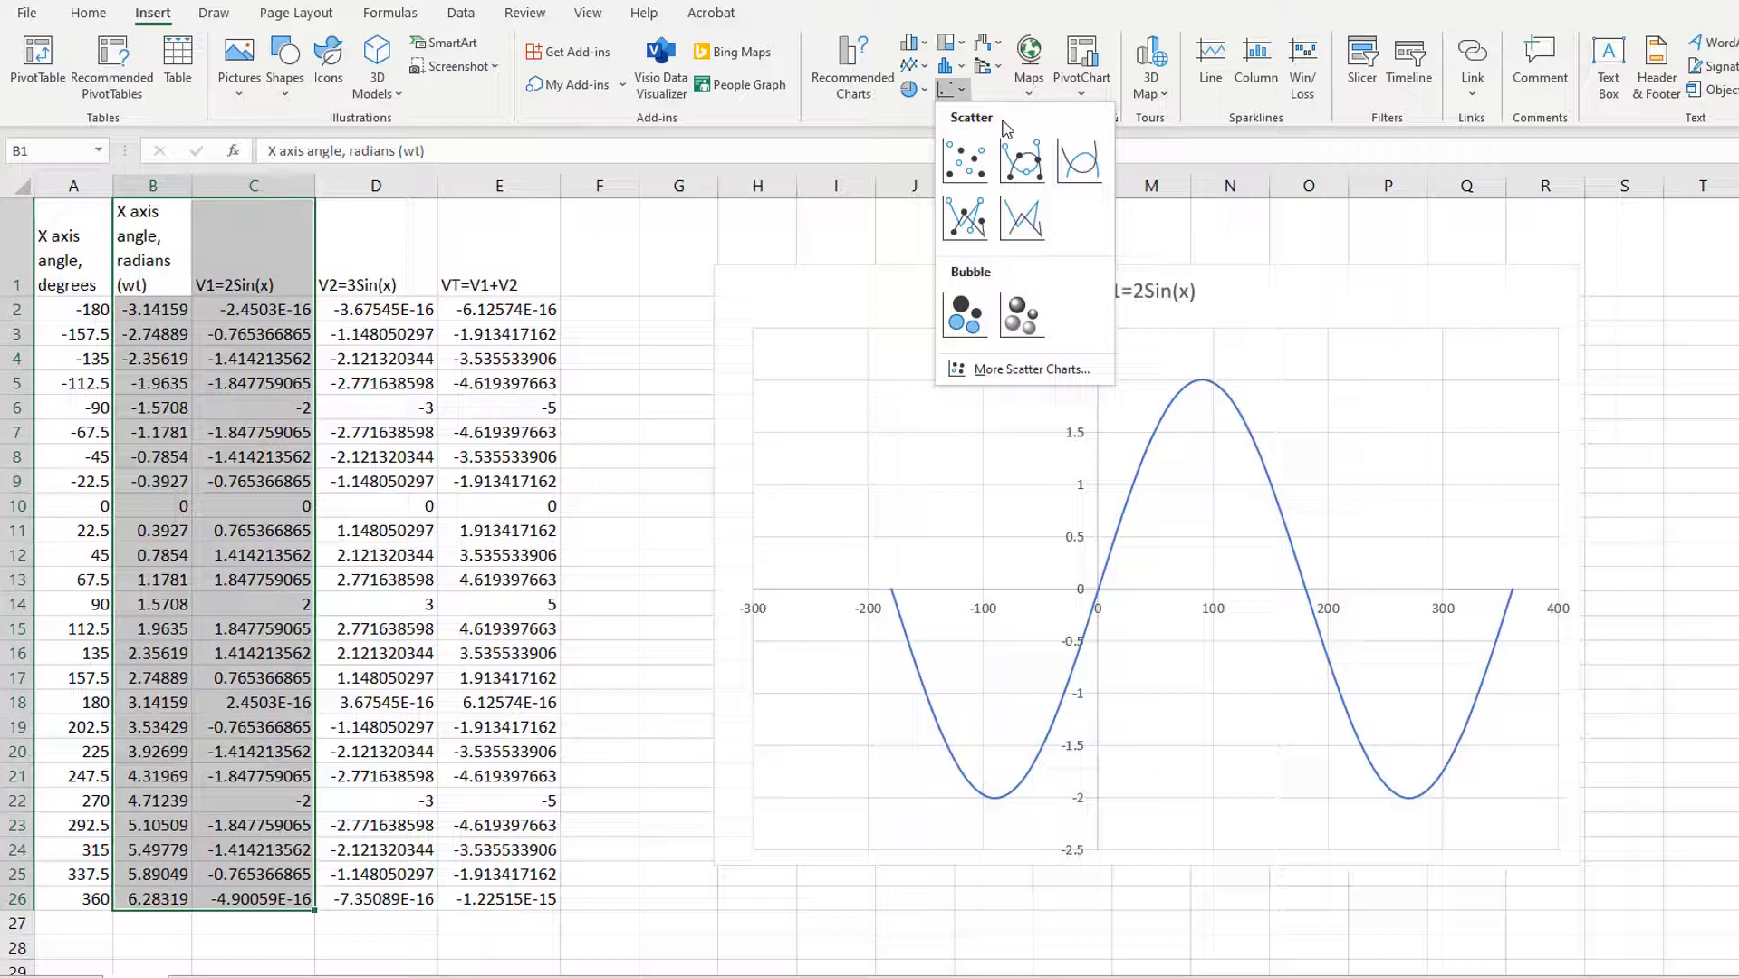
left_click(1077, 151)
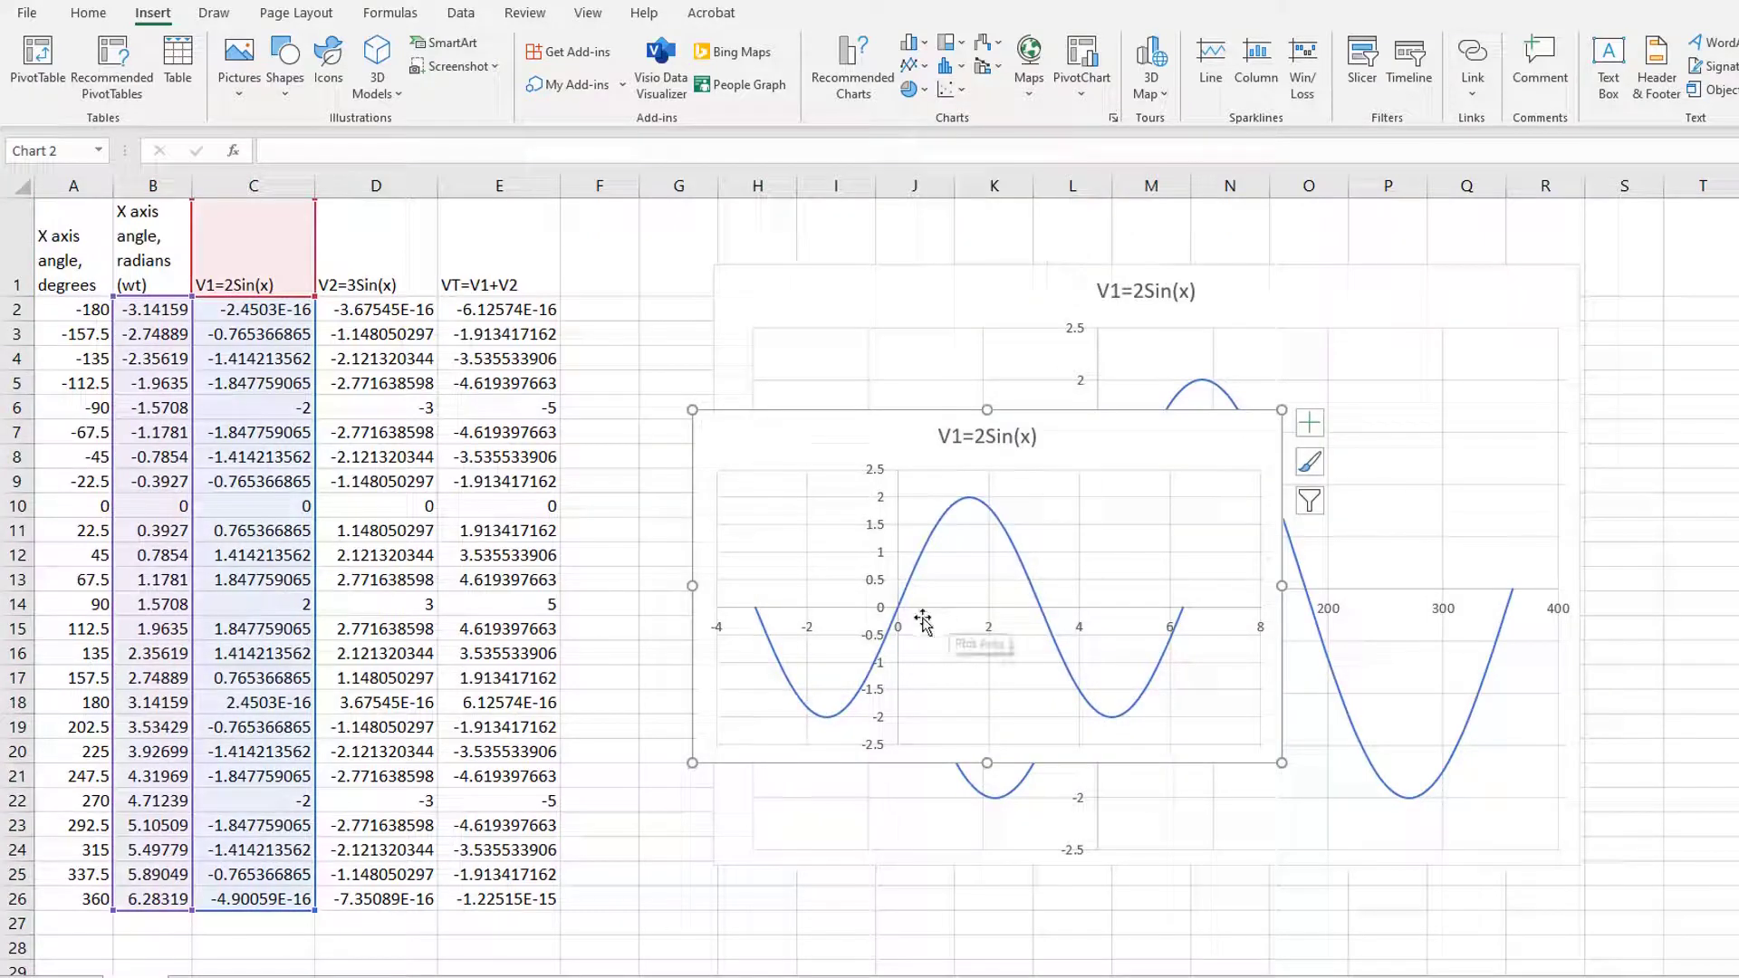
Move the new chart up and right, then select the radians, V1, V2 and VT columns B1:E26.
mouse_move(757, 621)
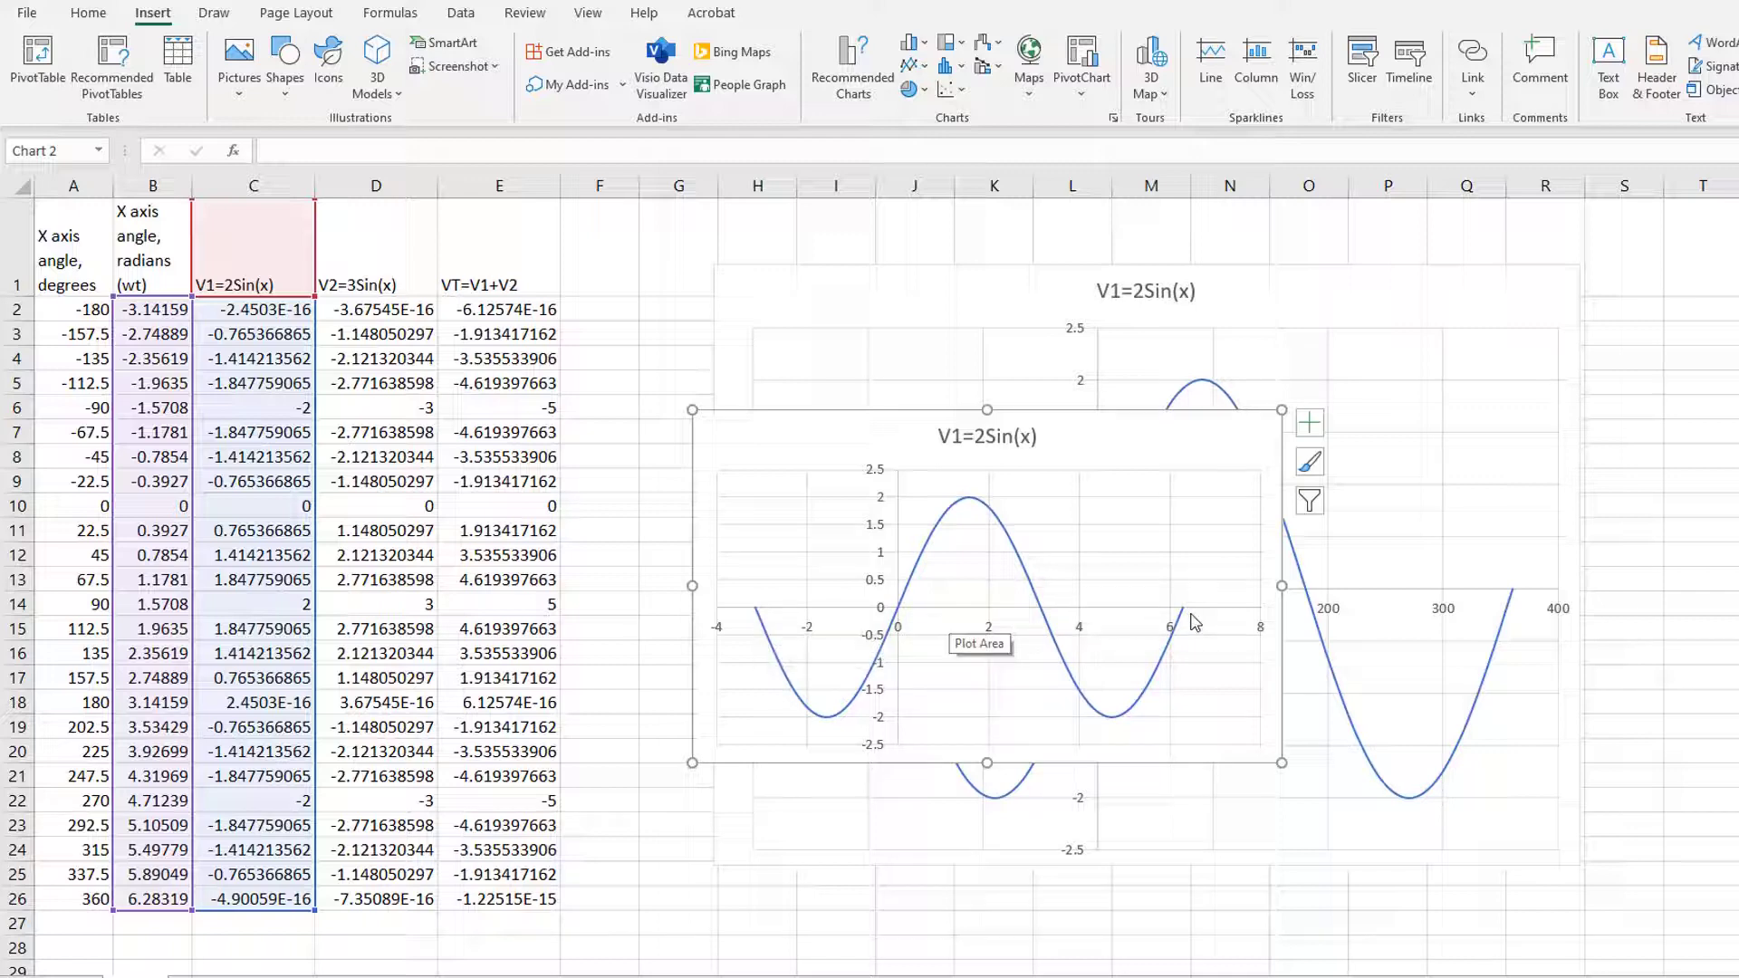
mouse_move(1181, 608)
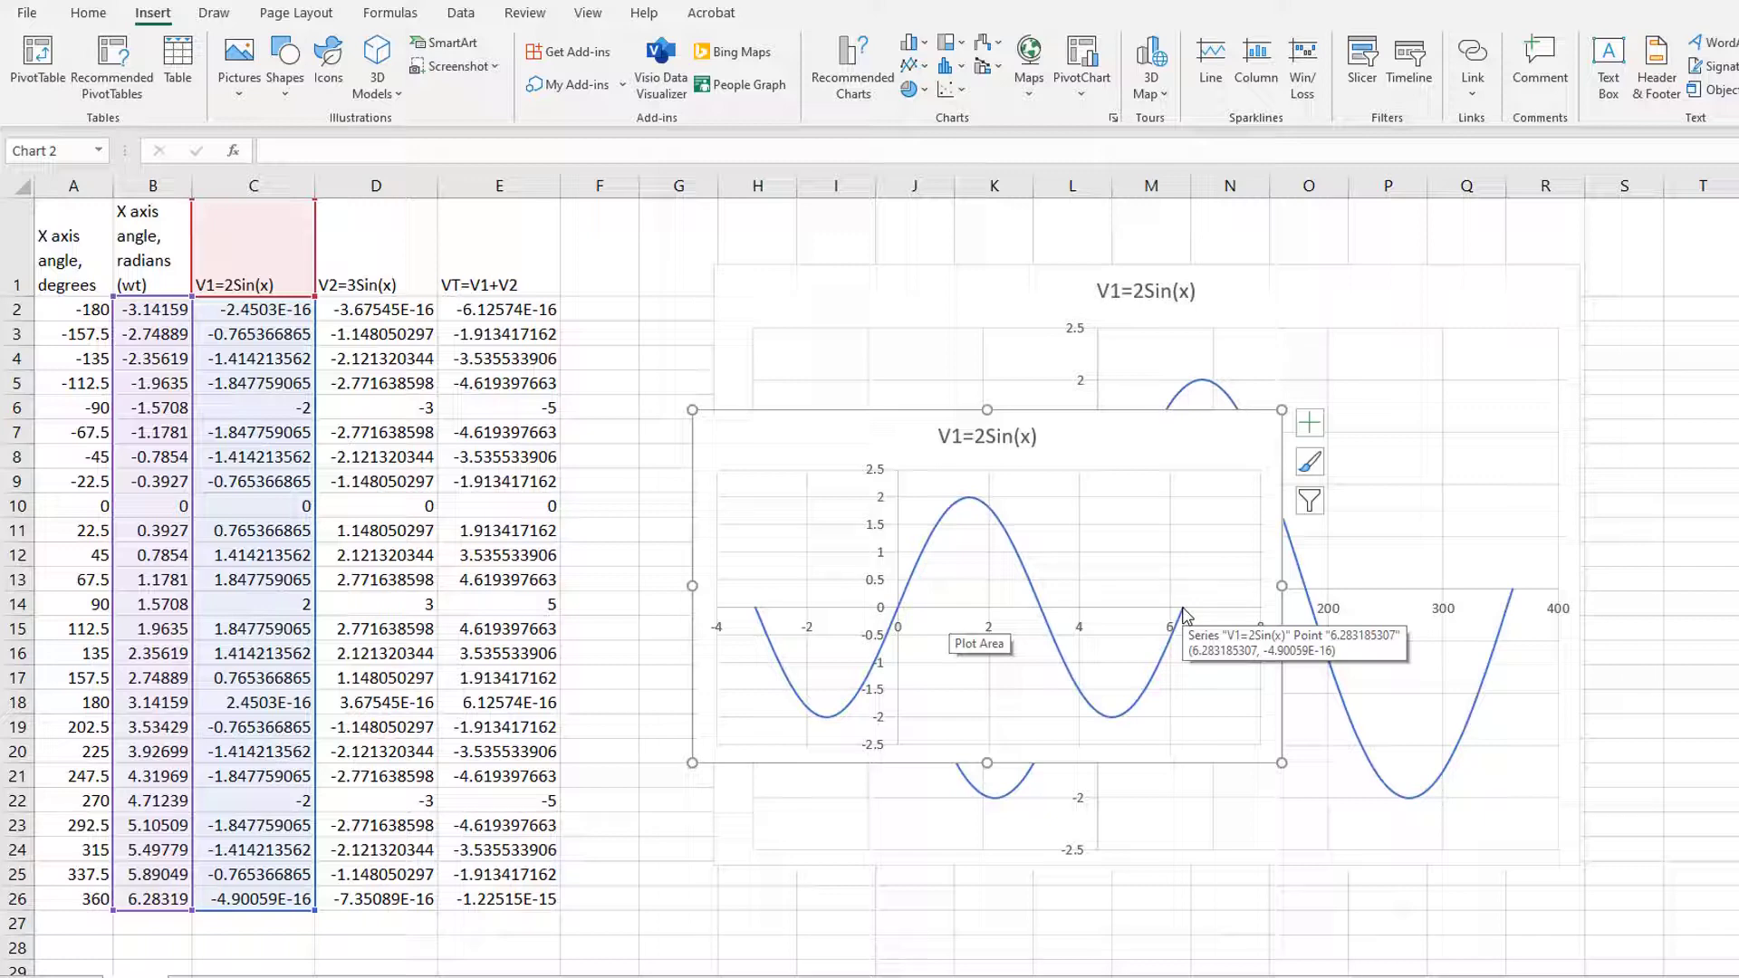
left_click_drag(1182, 616, 1271, 523)
left_click(599, 333)
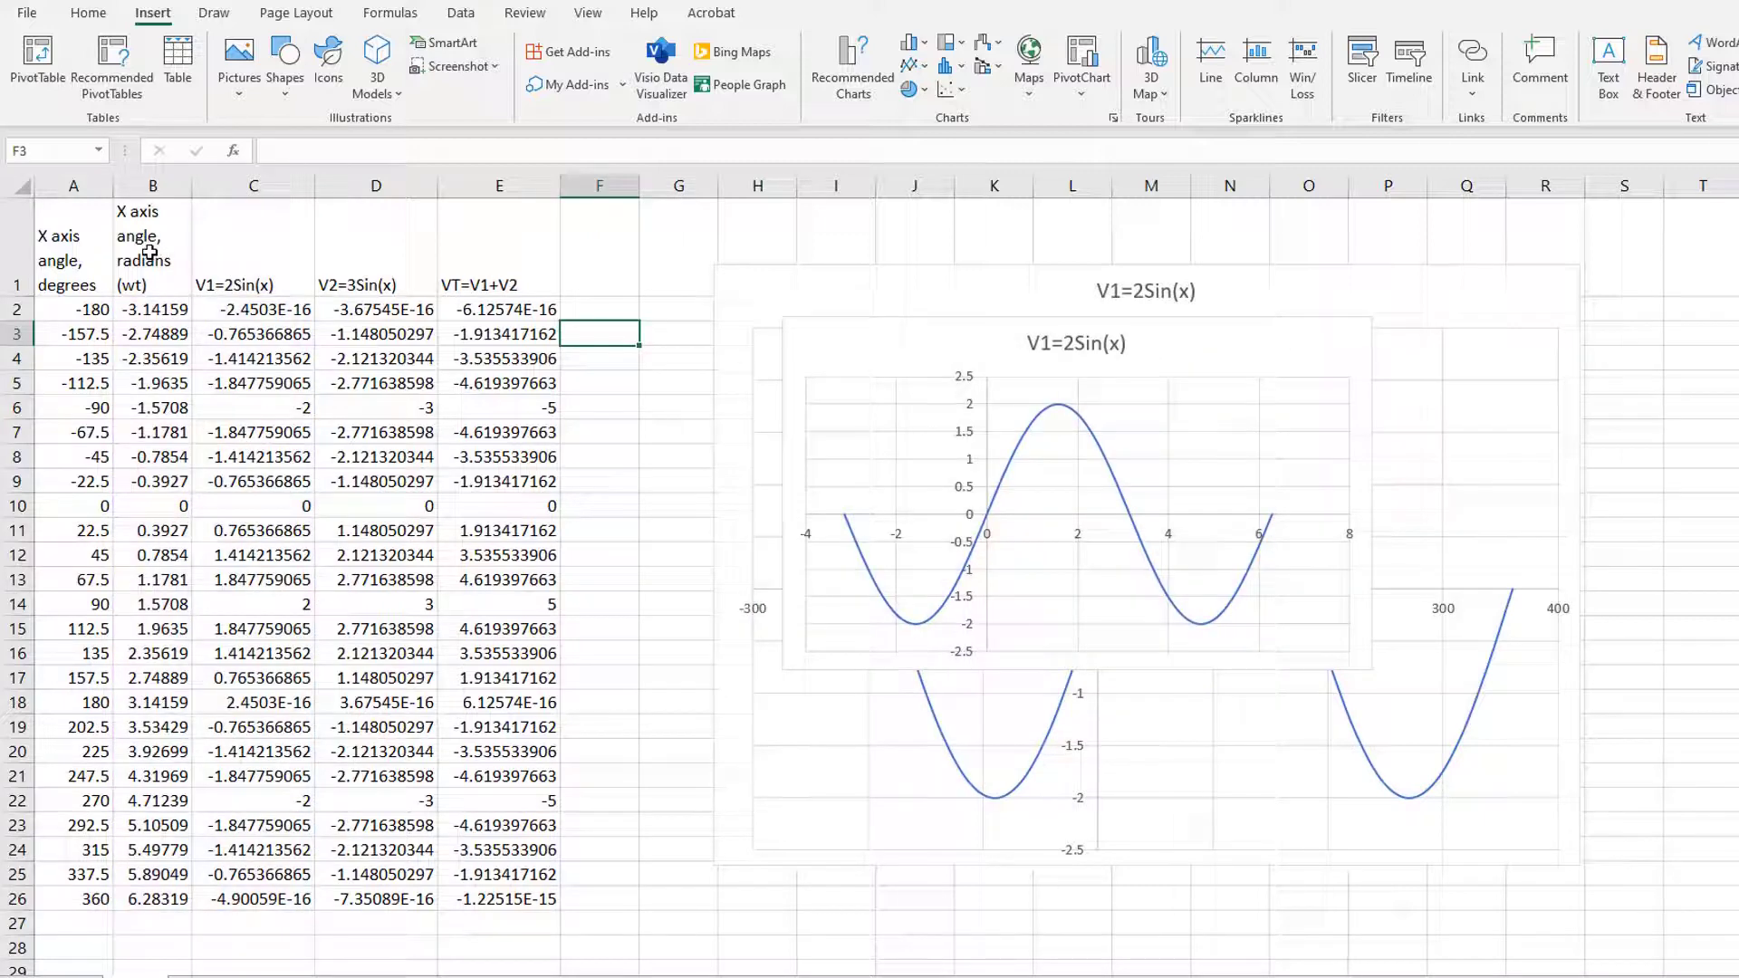
left_click(150, 253)
left_click_drag(179, 252, 505, 899)
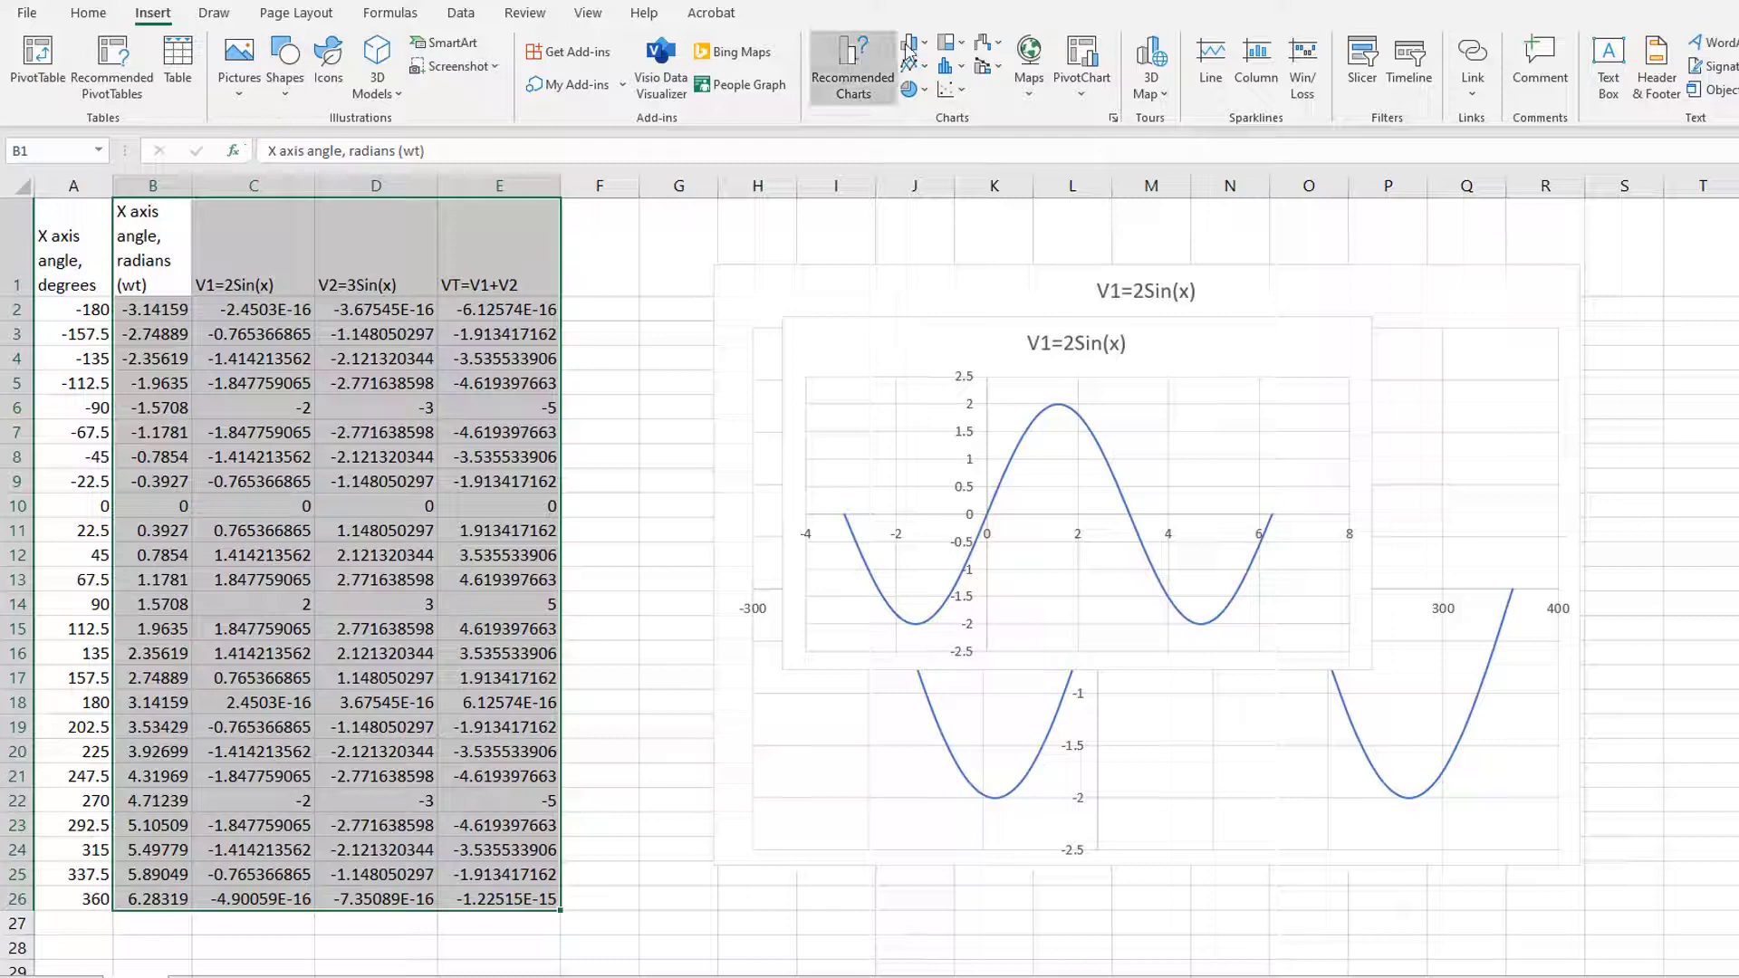
Insert a smooth-line scatter of V1, V2 and VT against radians, then move and enlarge it.
left_click(950, 89)
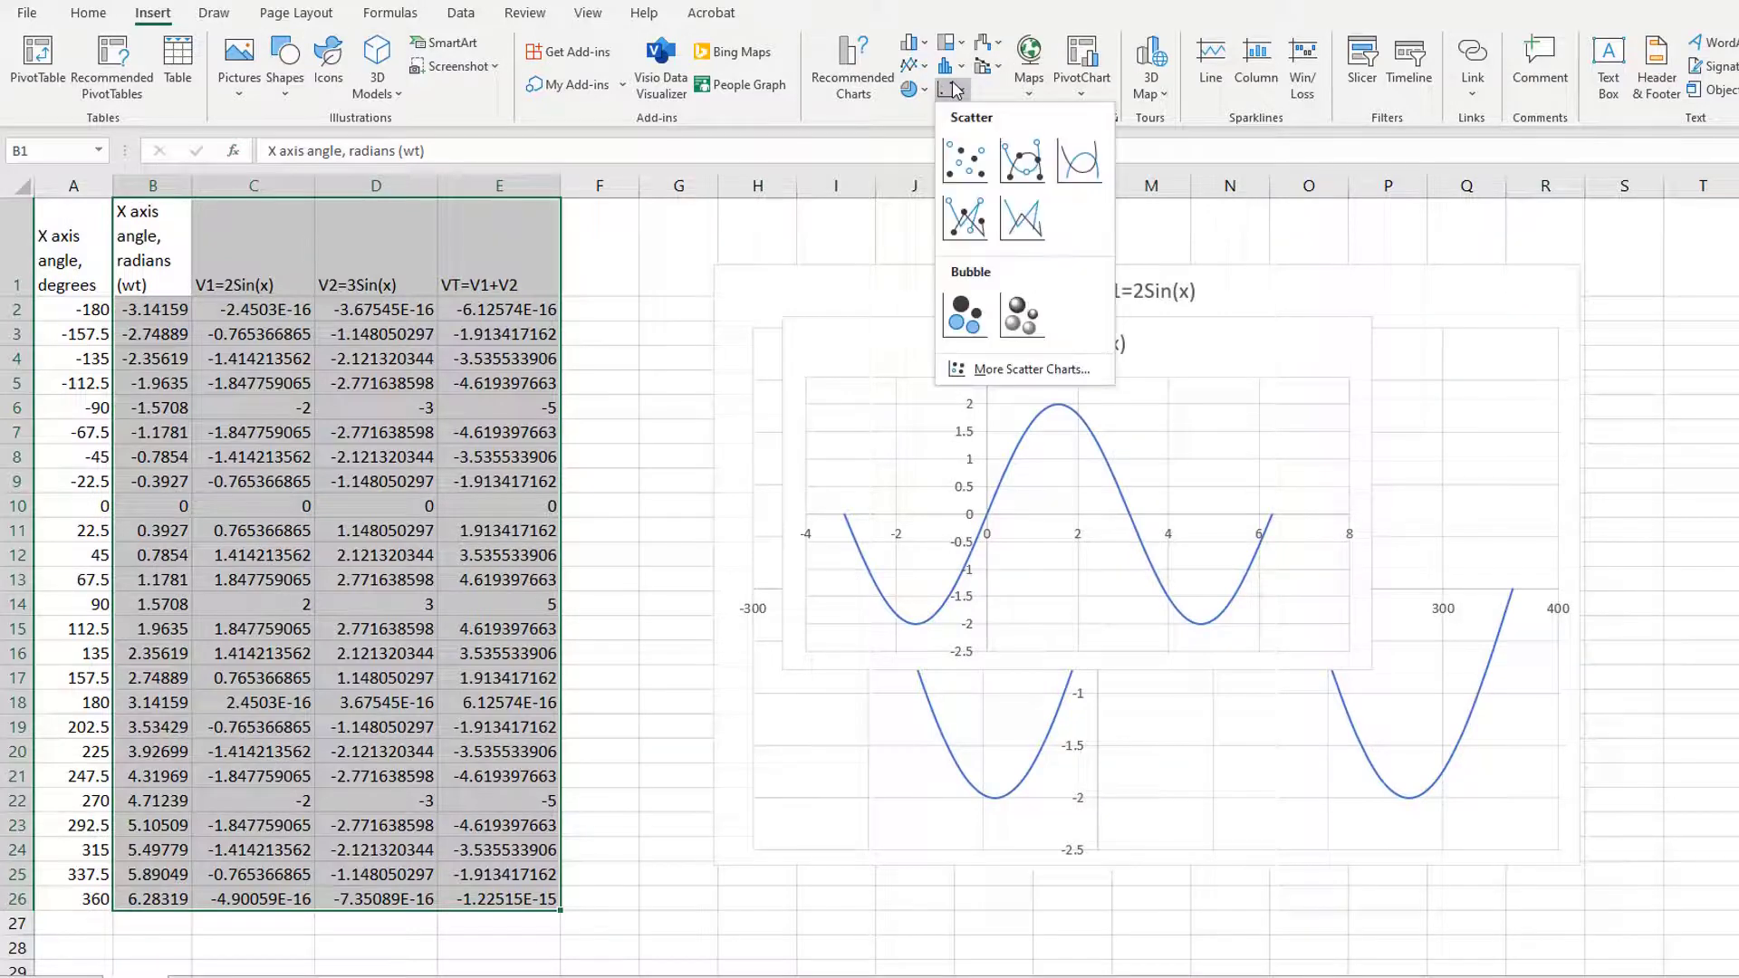
left_click(1075, 160)
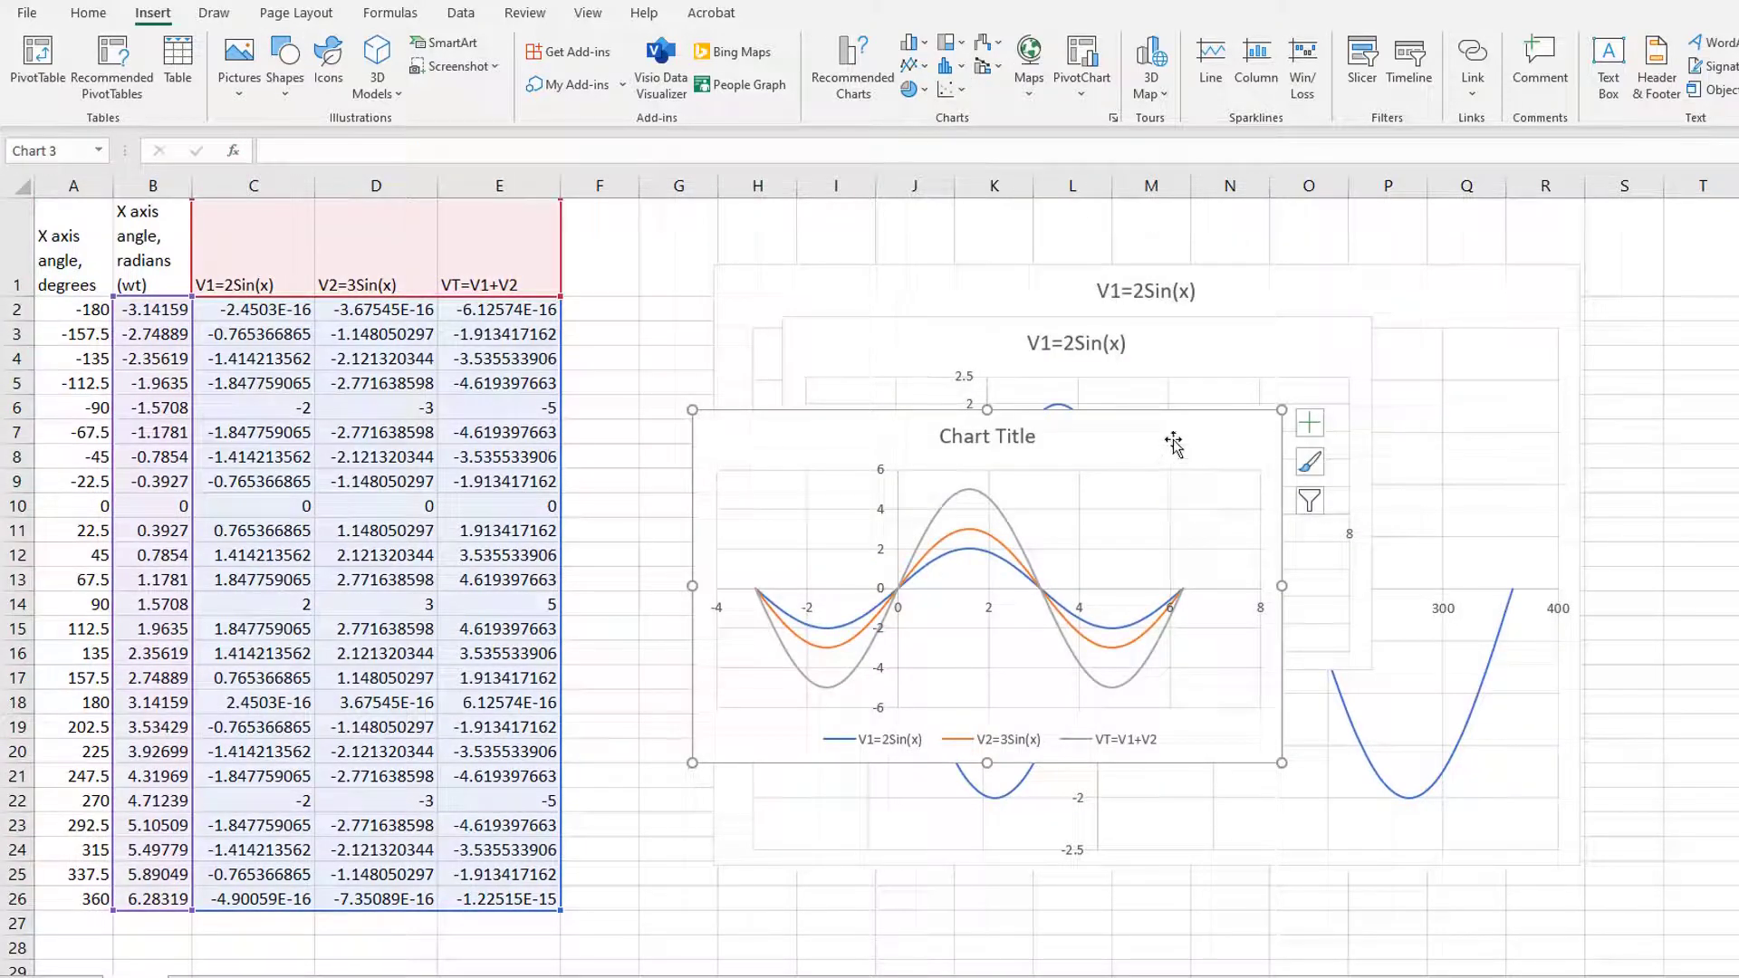
left_click_drag(1174, 444, 1050, 332)
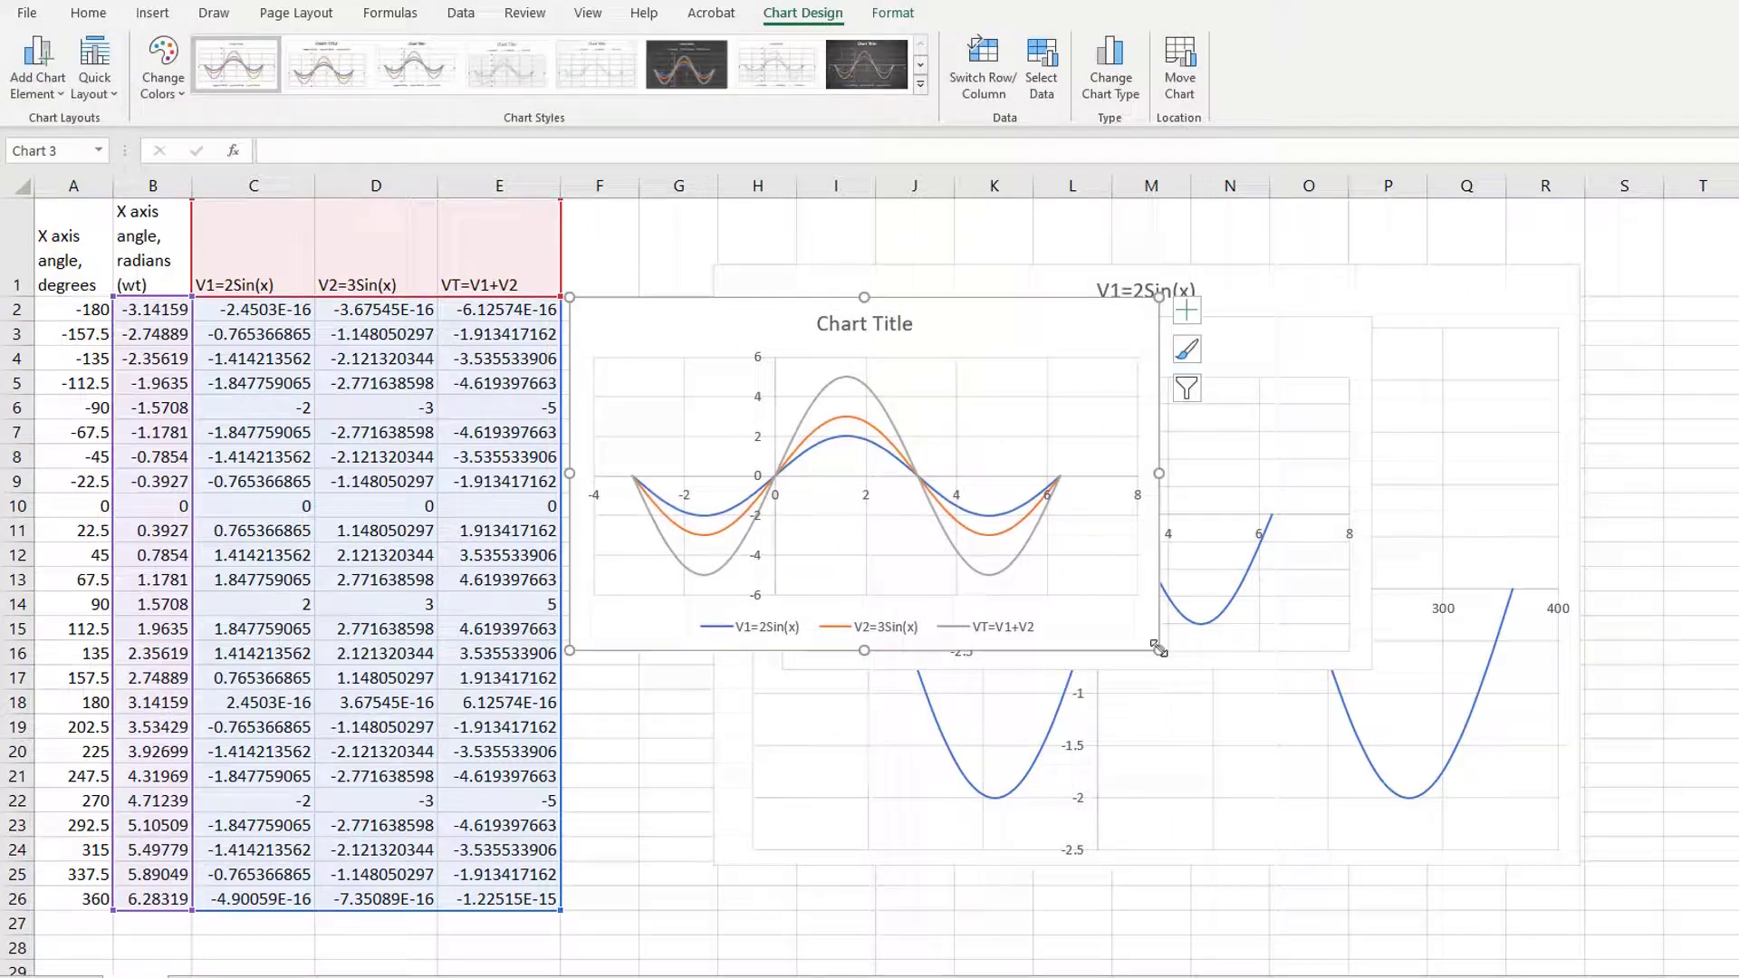
left_click_drag(1159, 648, 1536, 916)
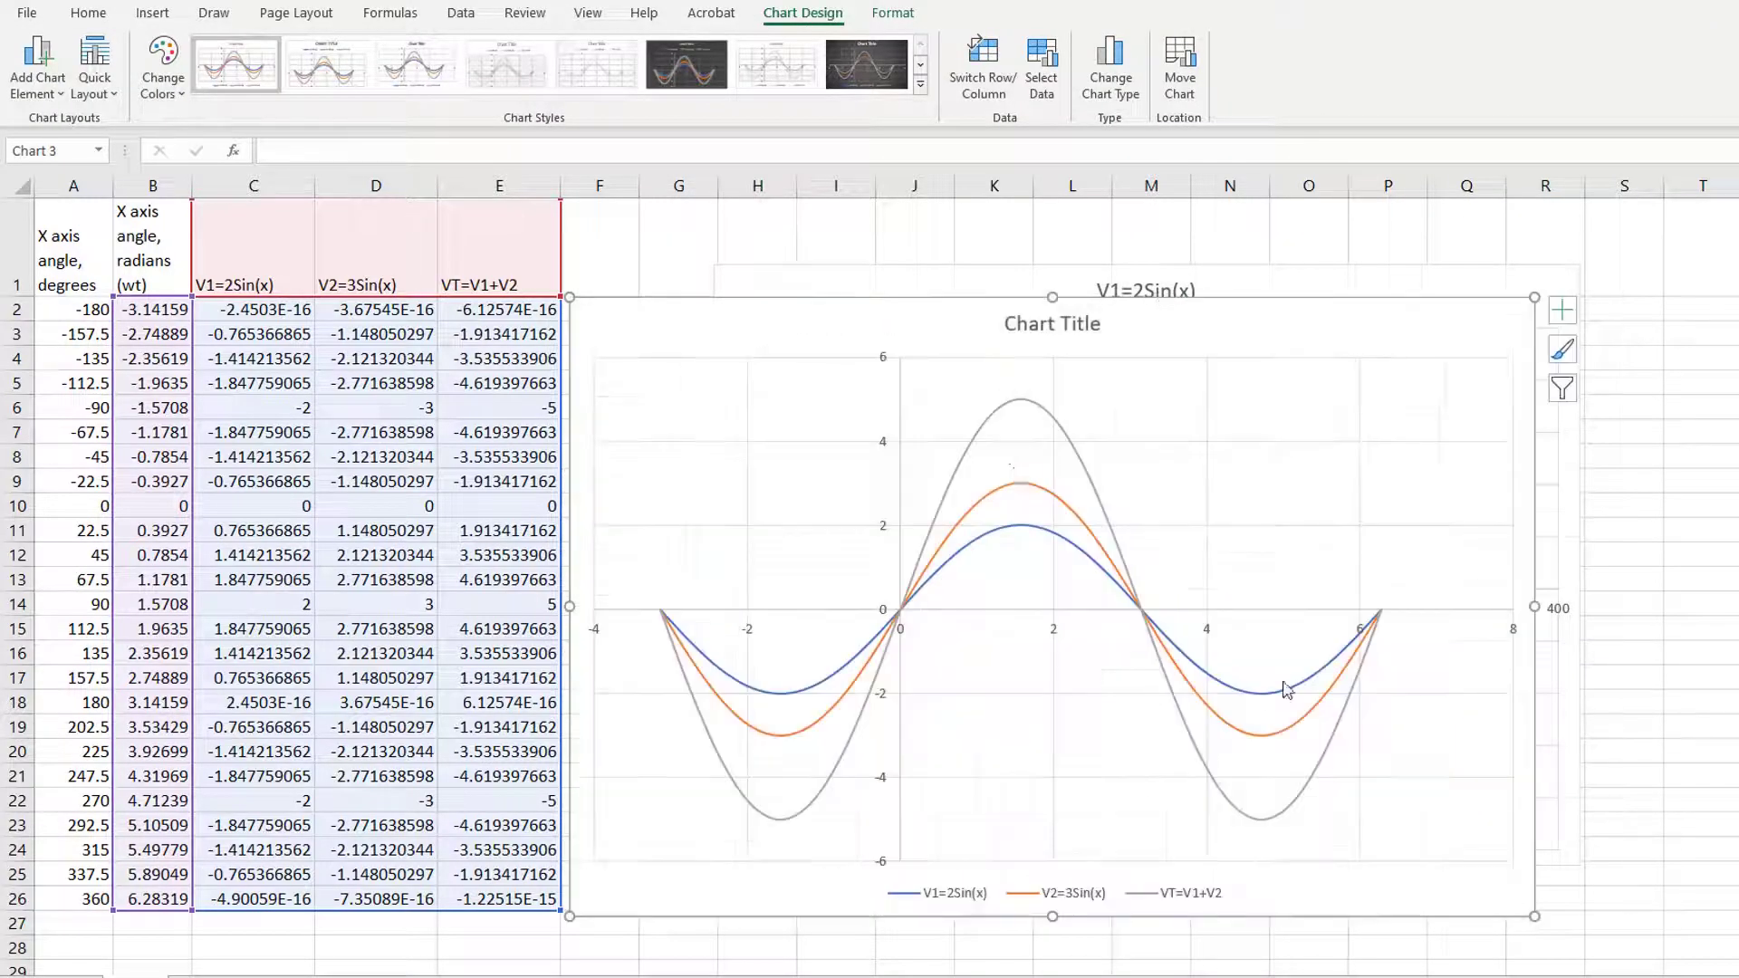
Retitle the three-series chart VT=V1+V2 and nudge it higher.
left_click(1033, 323)
double_click(1041, 323)
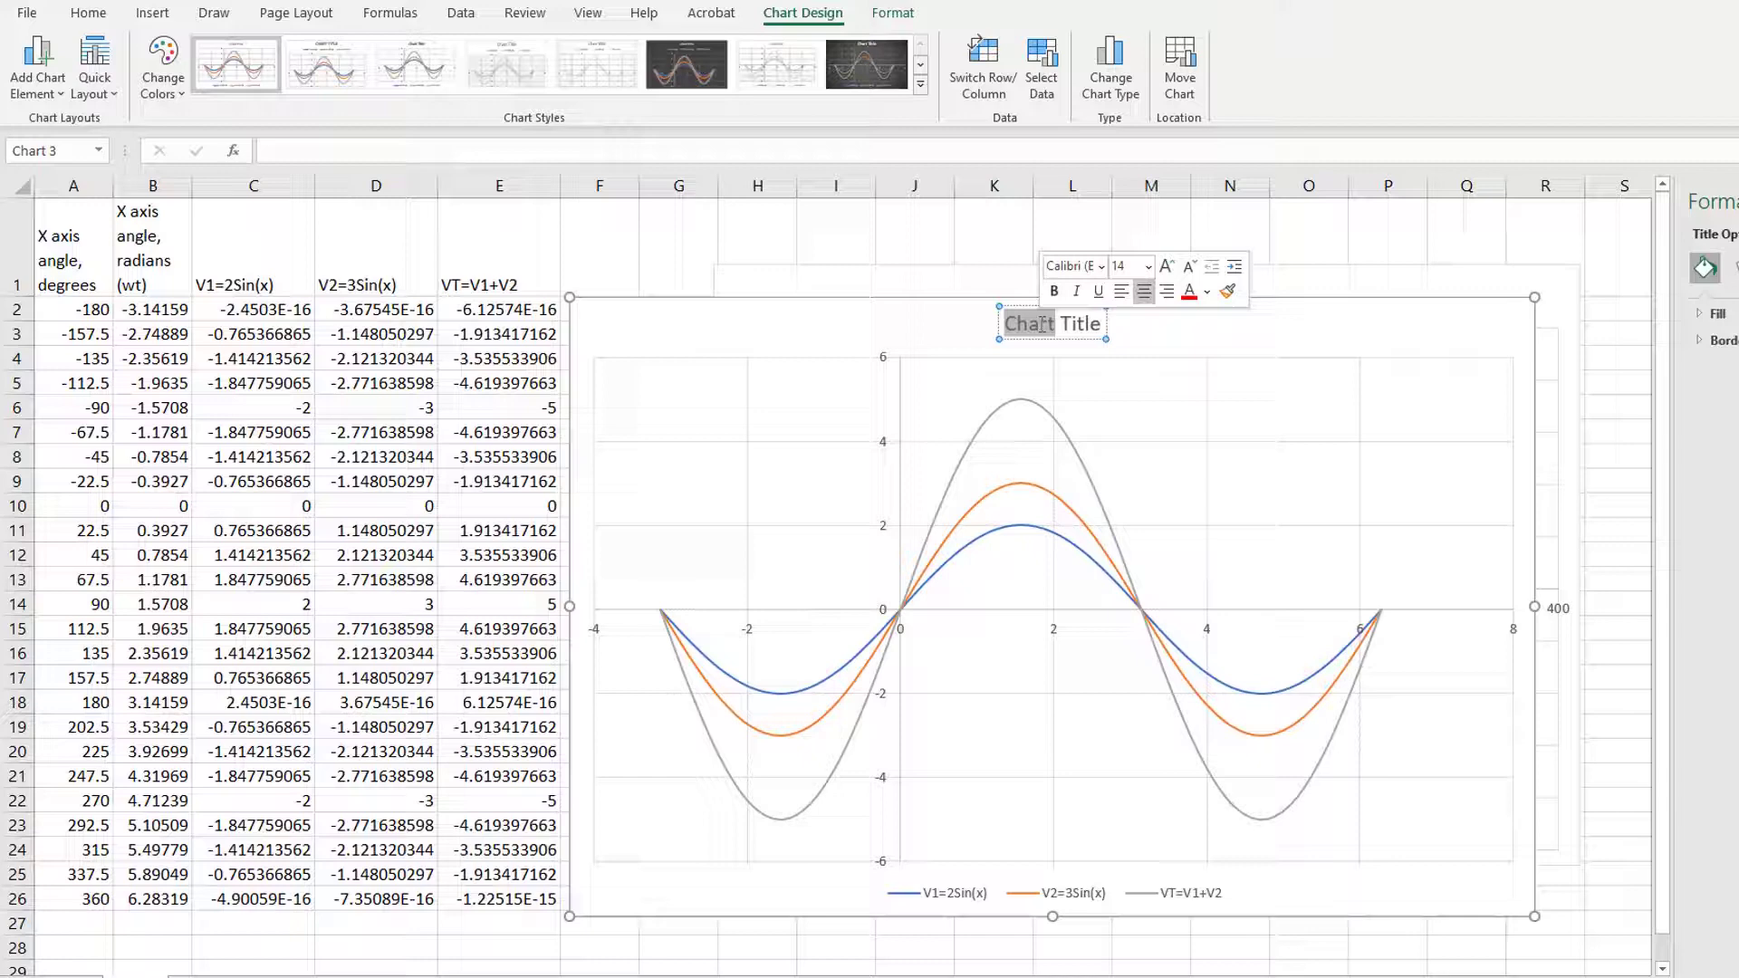
type("VT")
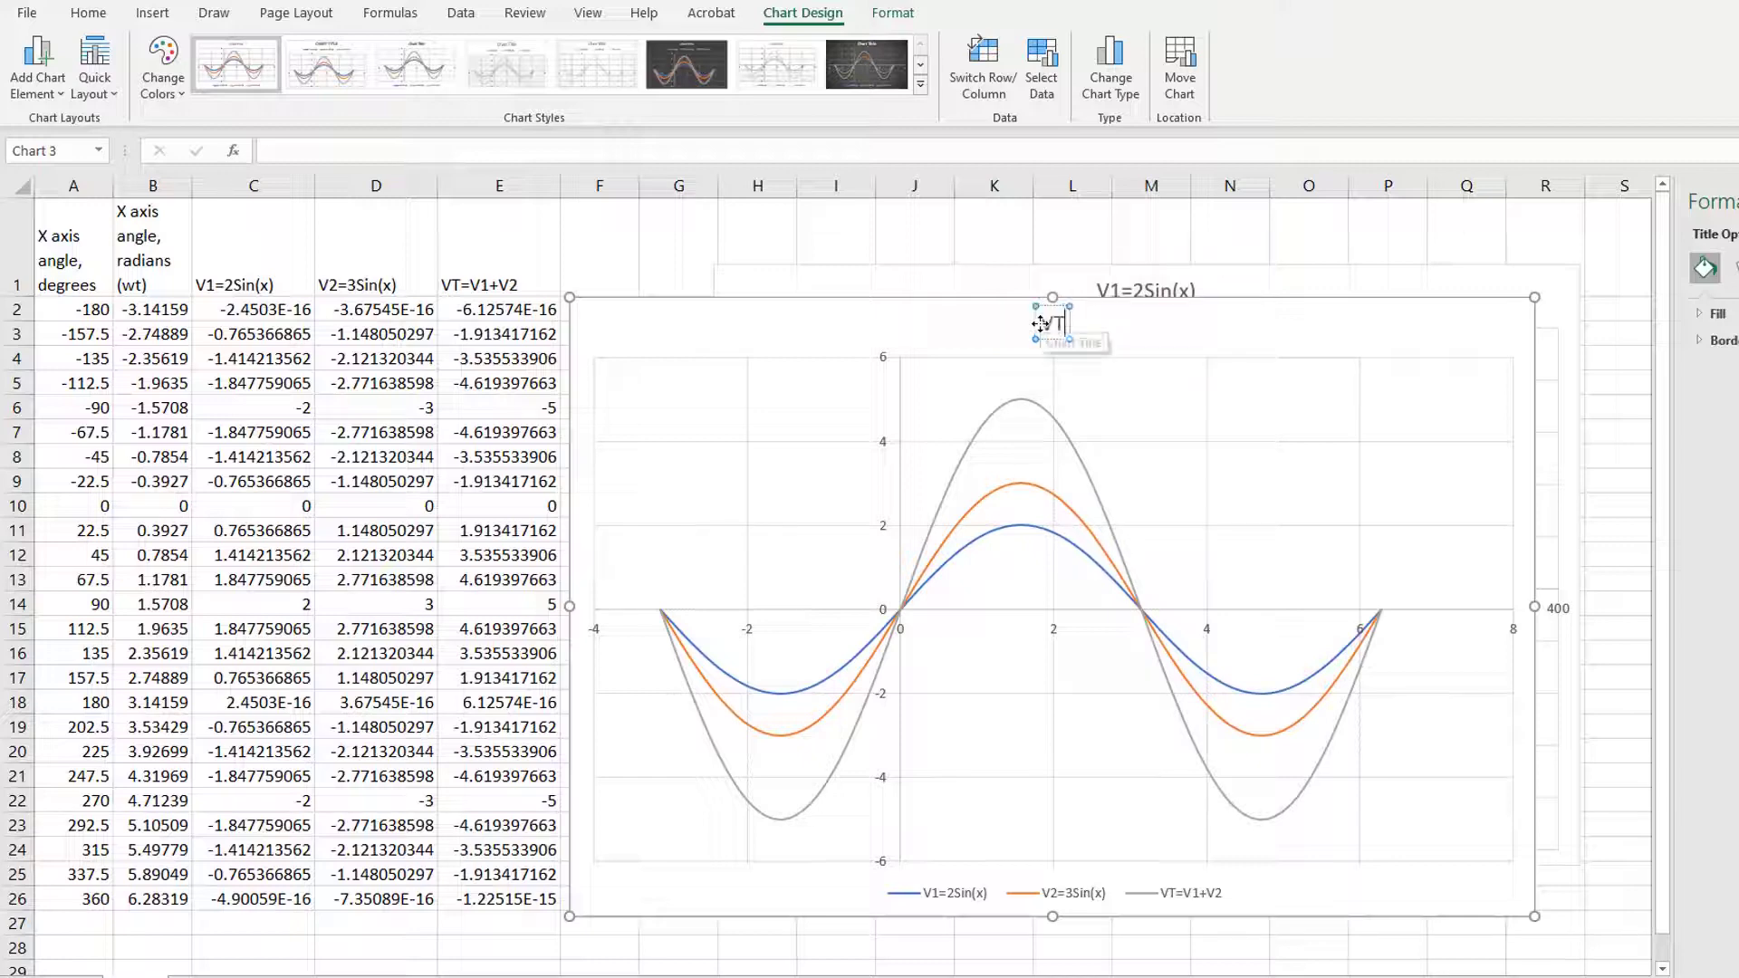
type("=V1")
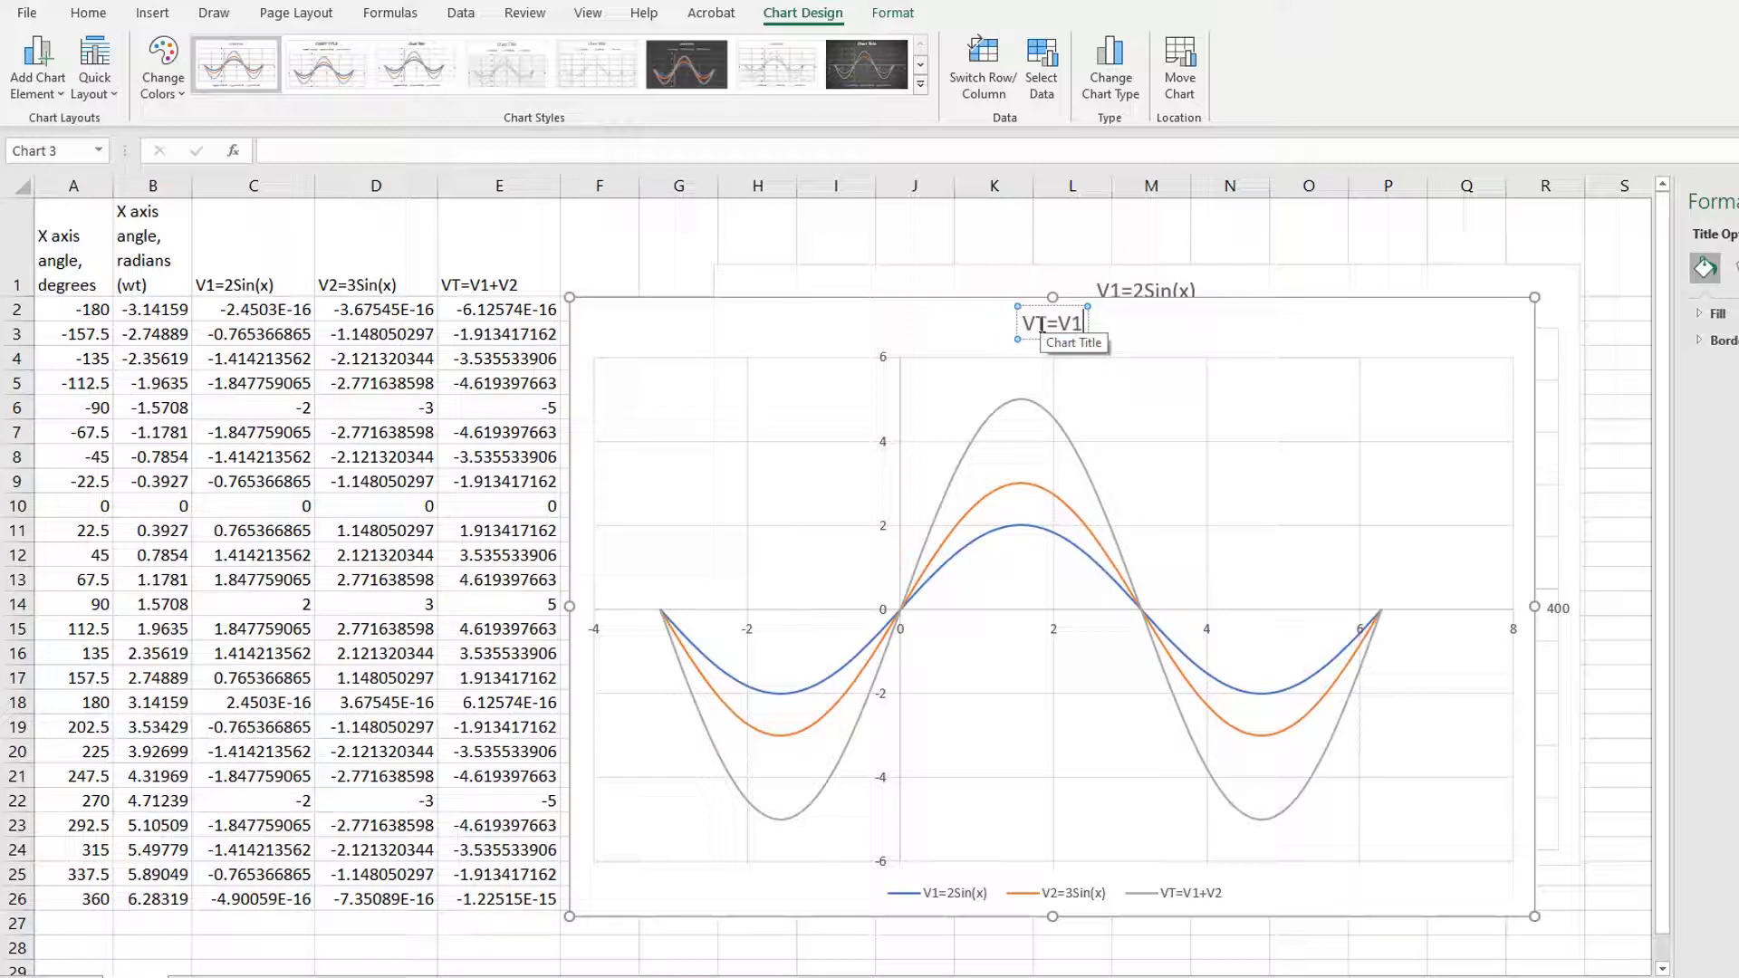
type("+V2")
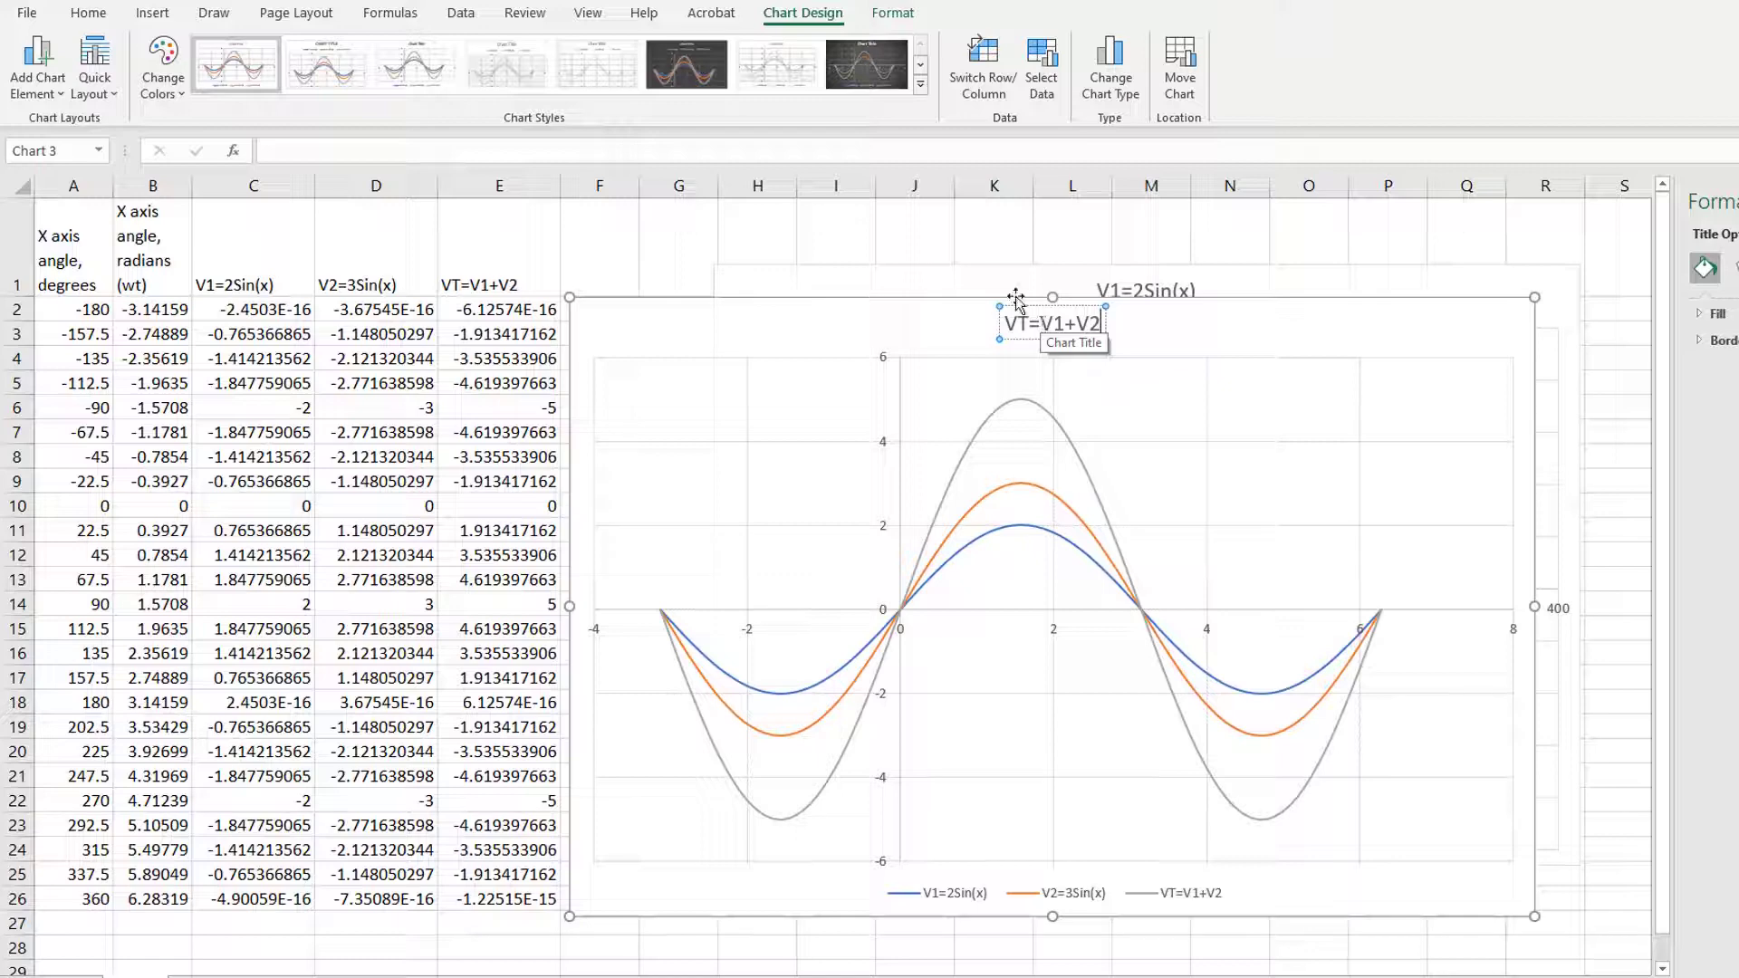
left_click_drag(1015, 299, 946, 265)
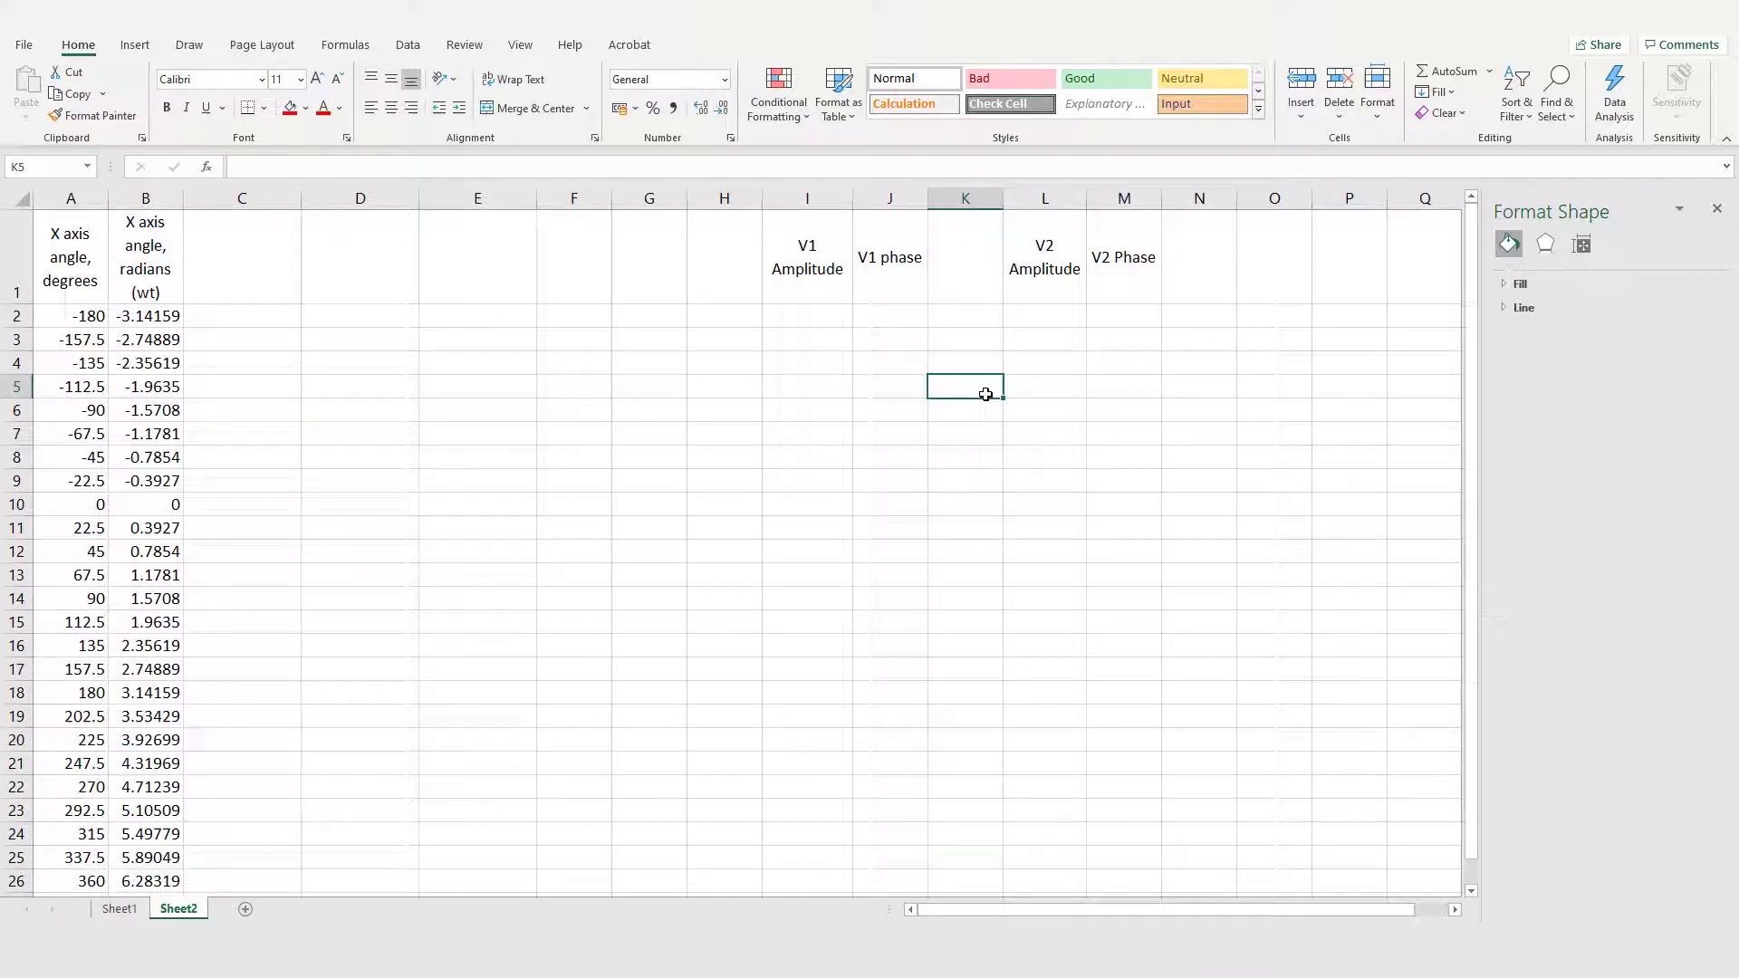
Enter V1 amplitude 2 in I2 and V2 amplitude 3 in L2.
left_click(819, 318)
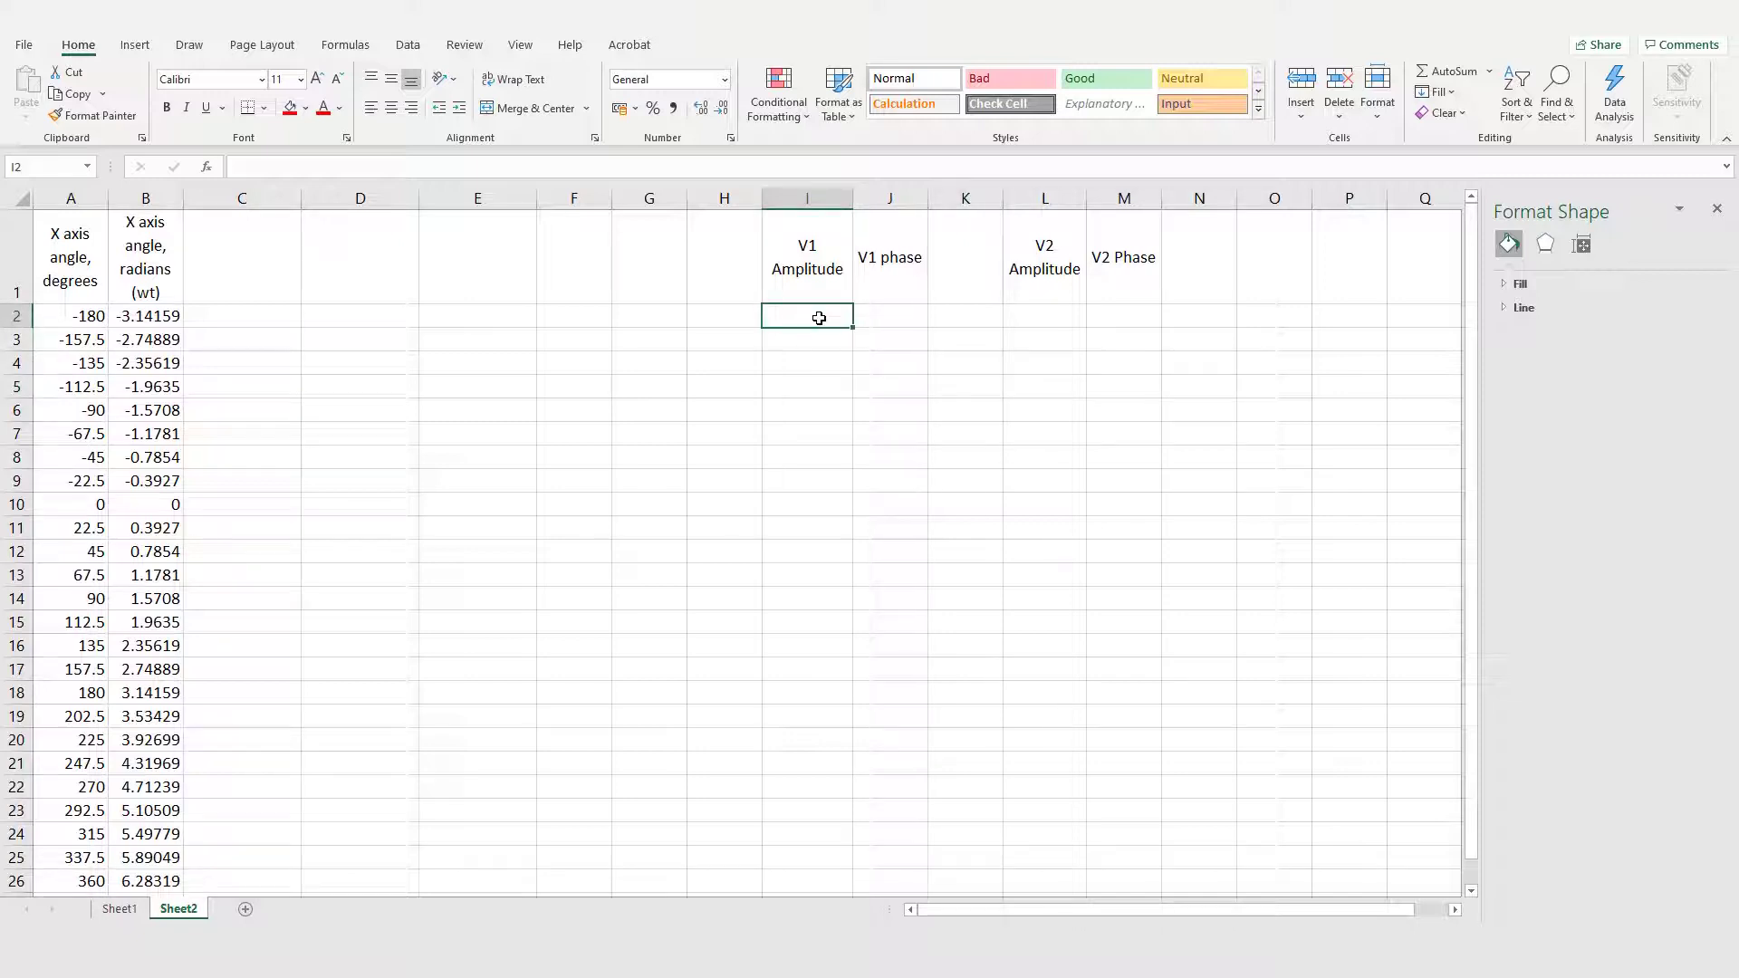
type("2")
key("Tab")
key("Tab")
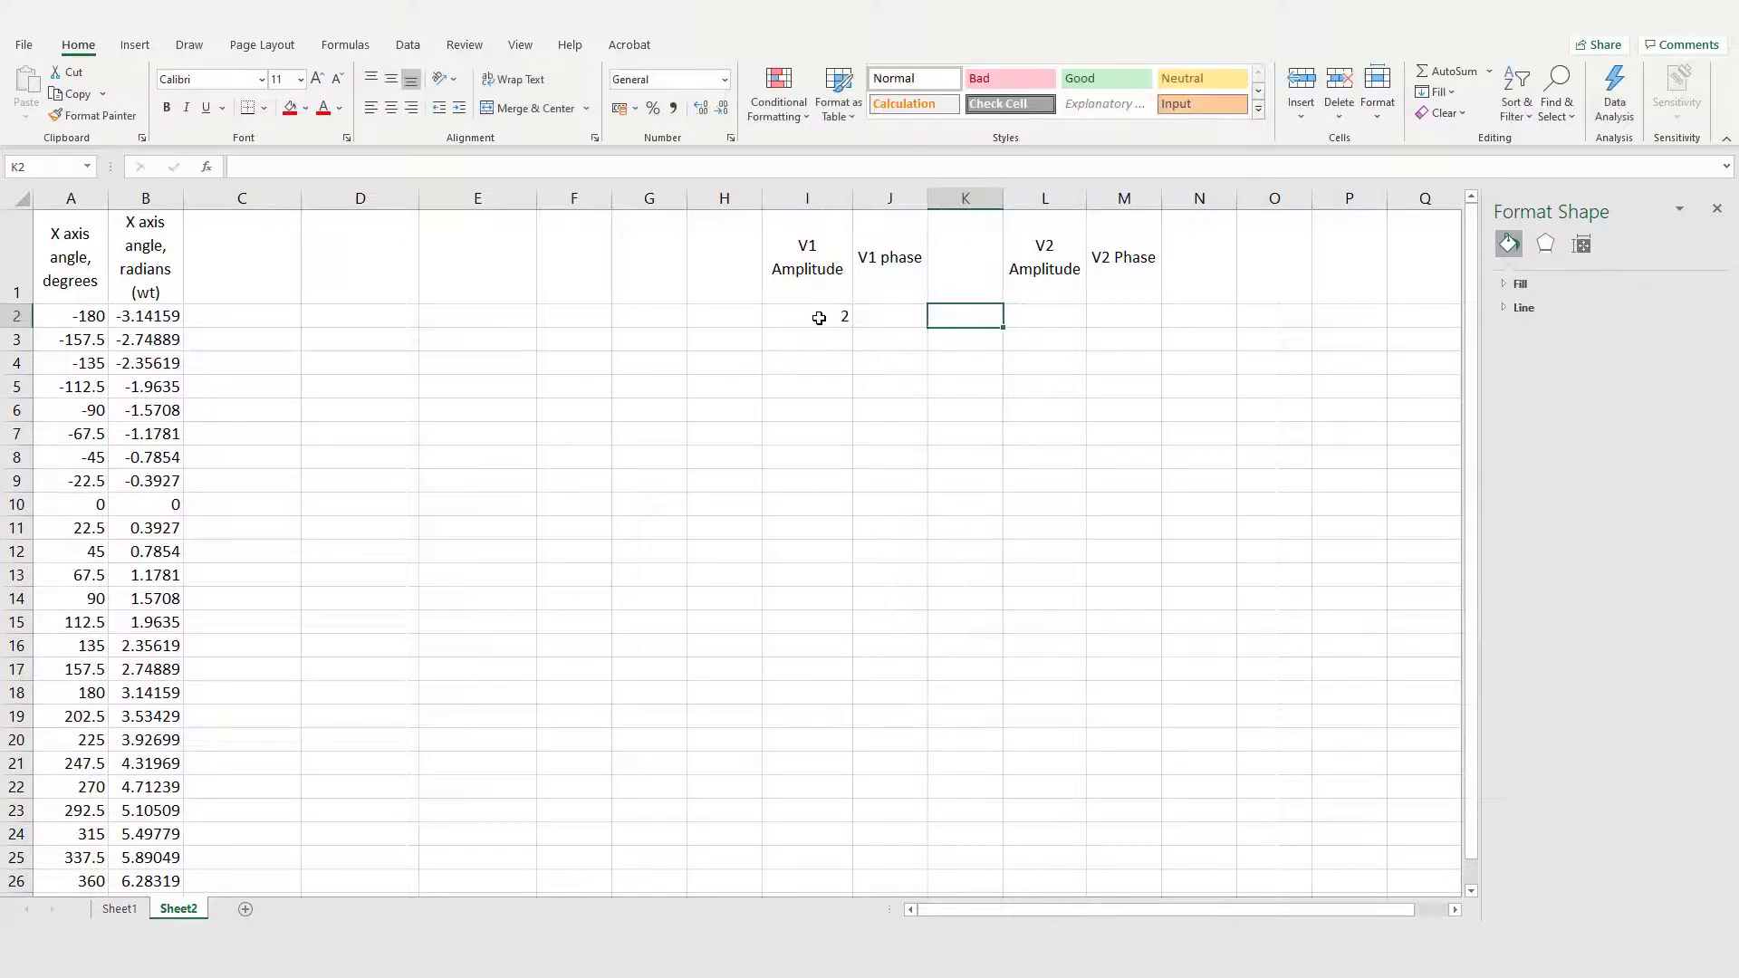
key("Tab")
type("3")
key("Tab")
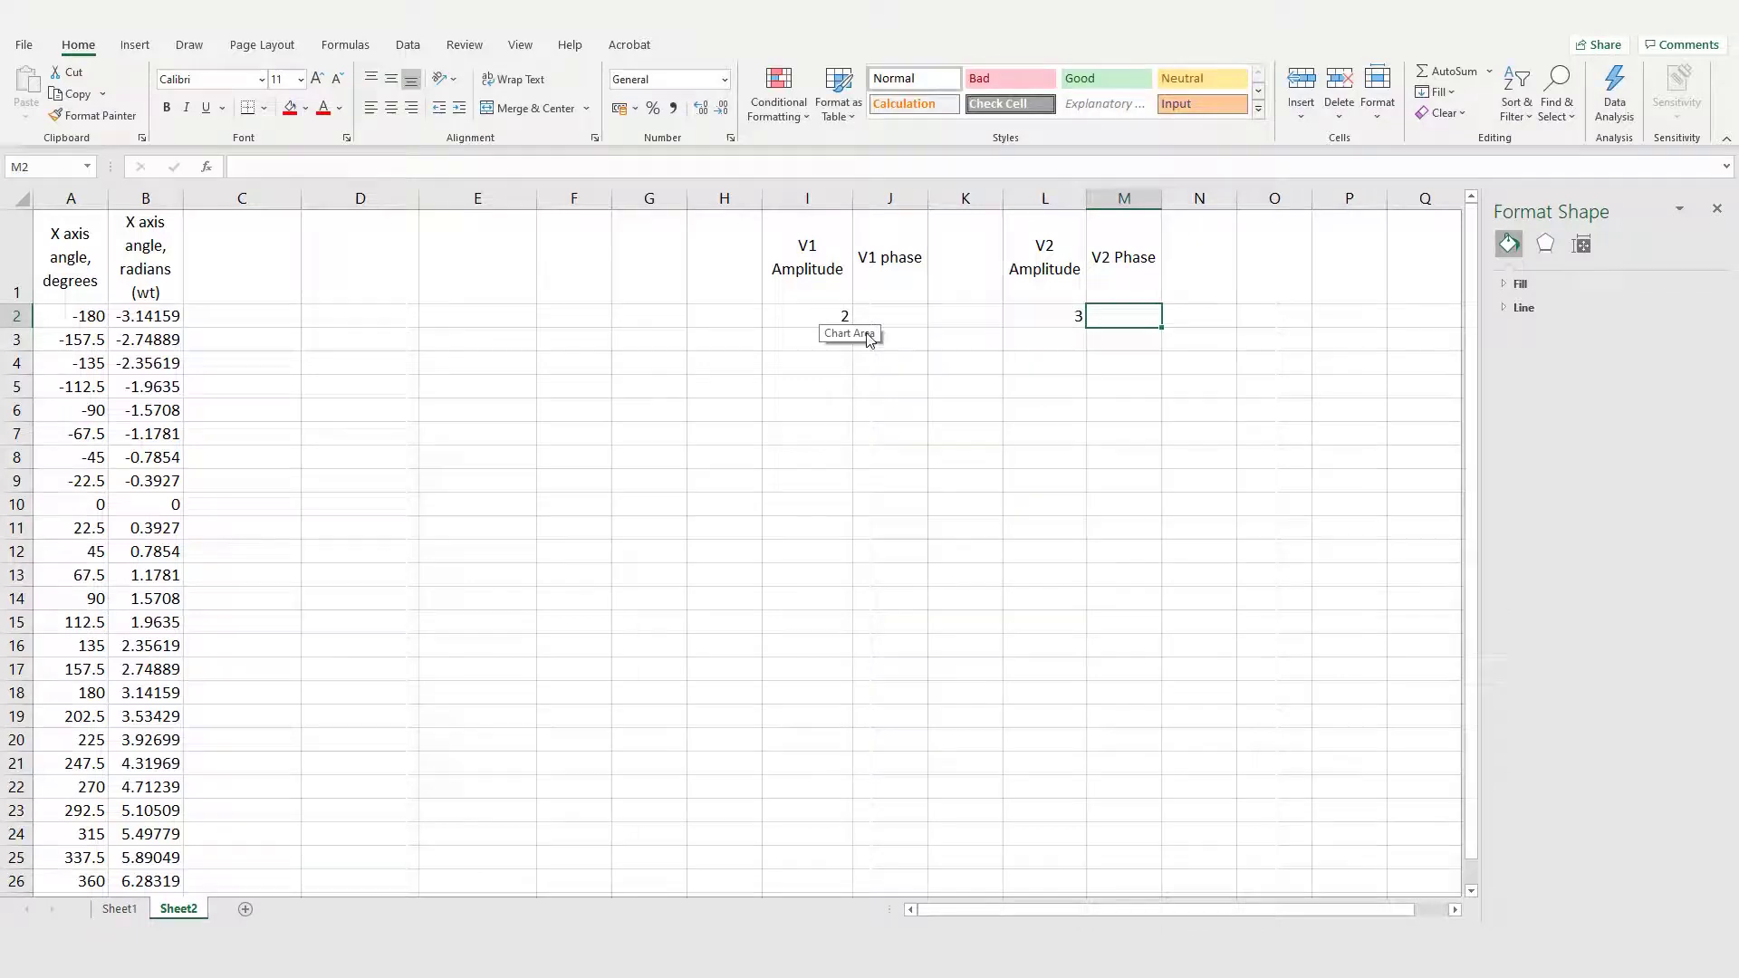
Append (deg) to both phase headings and enter phases 30 for V1 and 40 for V2.
left_click(898, 321)
left_click(897, 291)
left_click(693, 164)
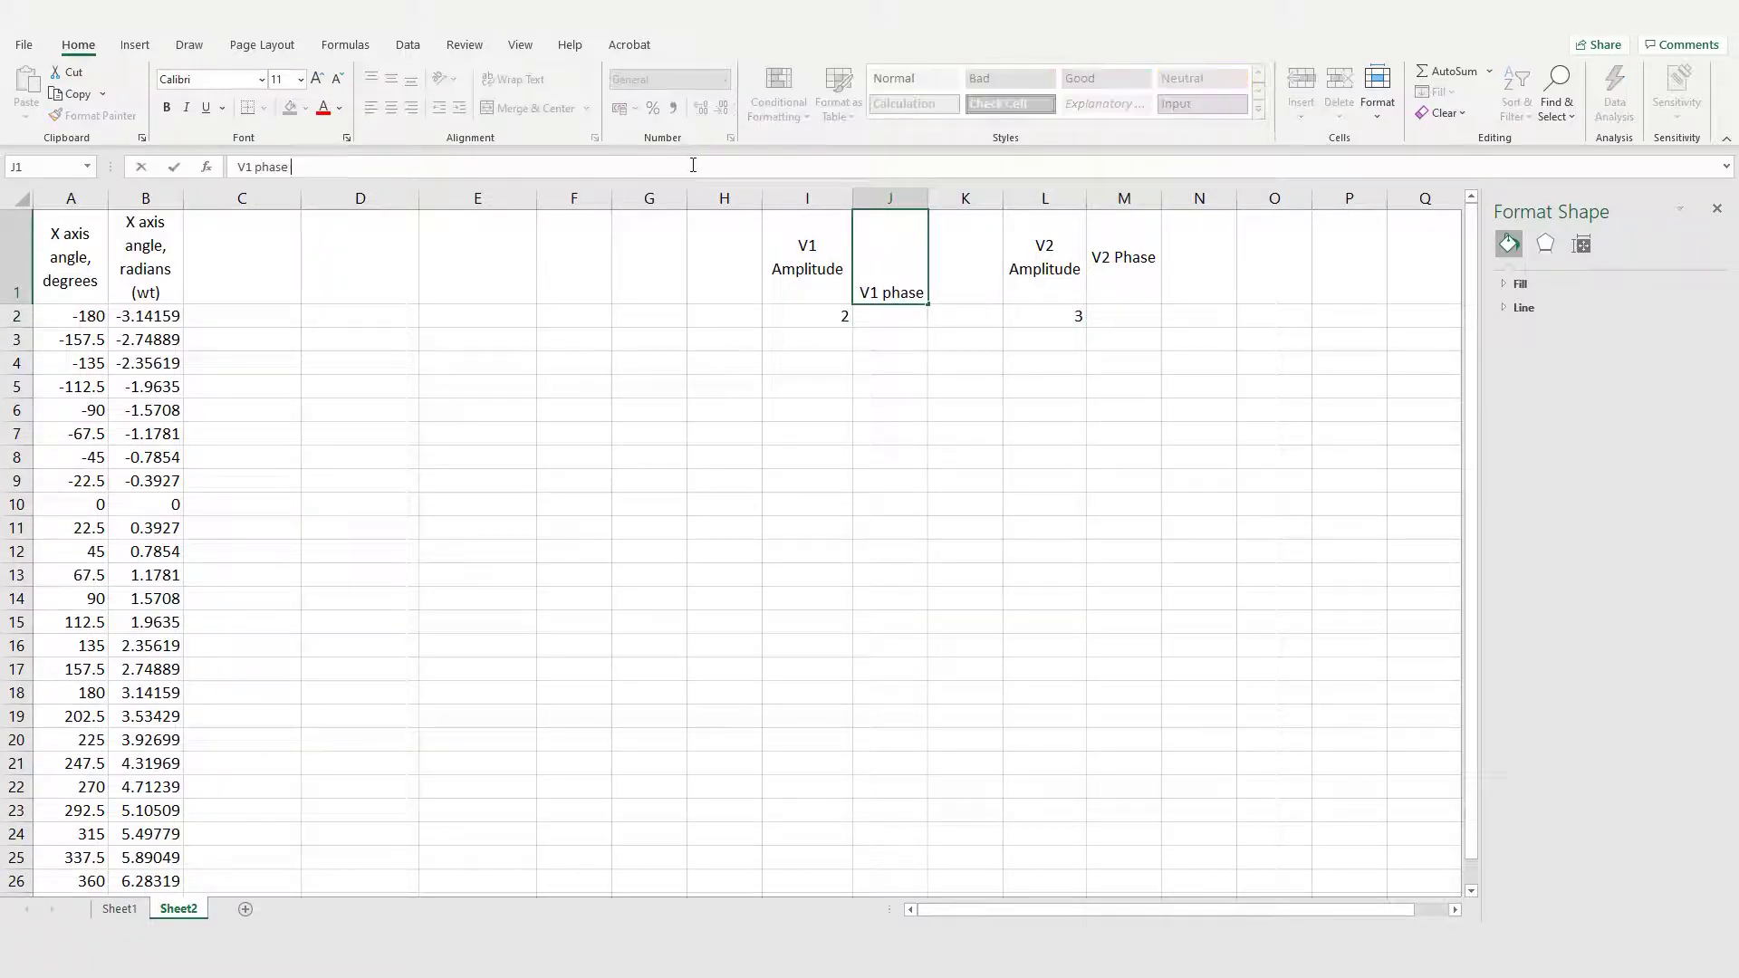
type("(deg)")
key("Return")
type("30")
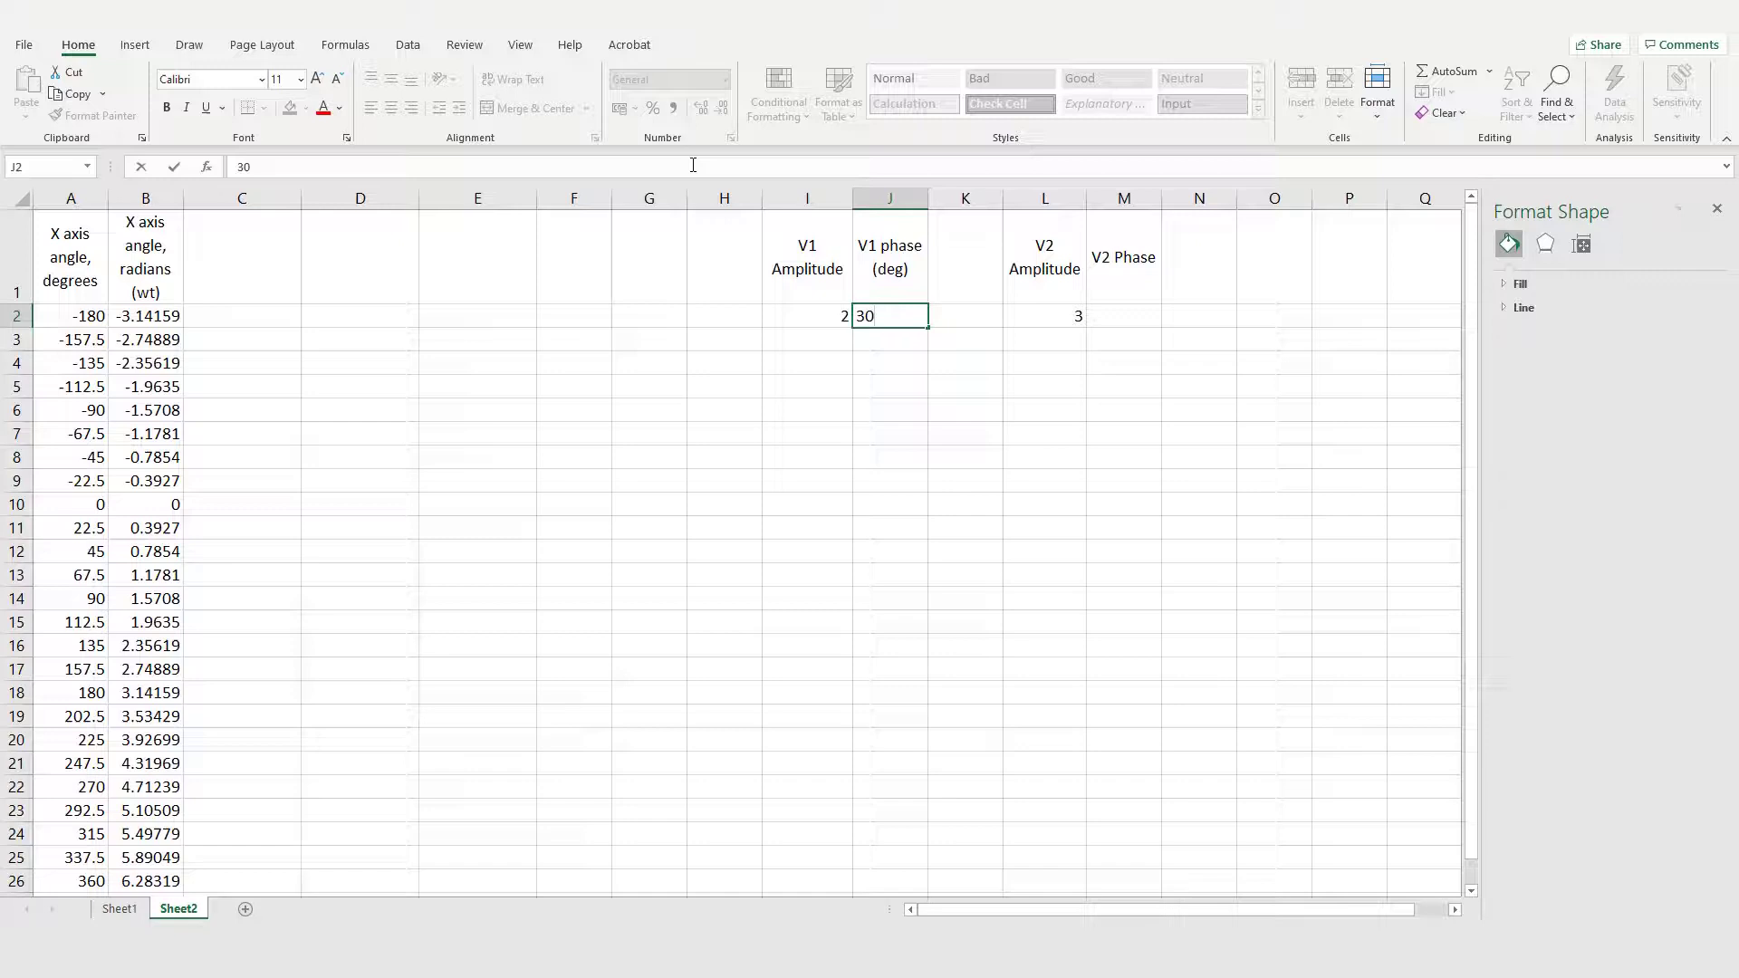
key("Tab")
key("Tab")
key("Tab")
type("40")
key("Up")
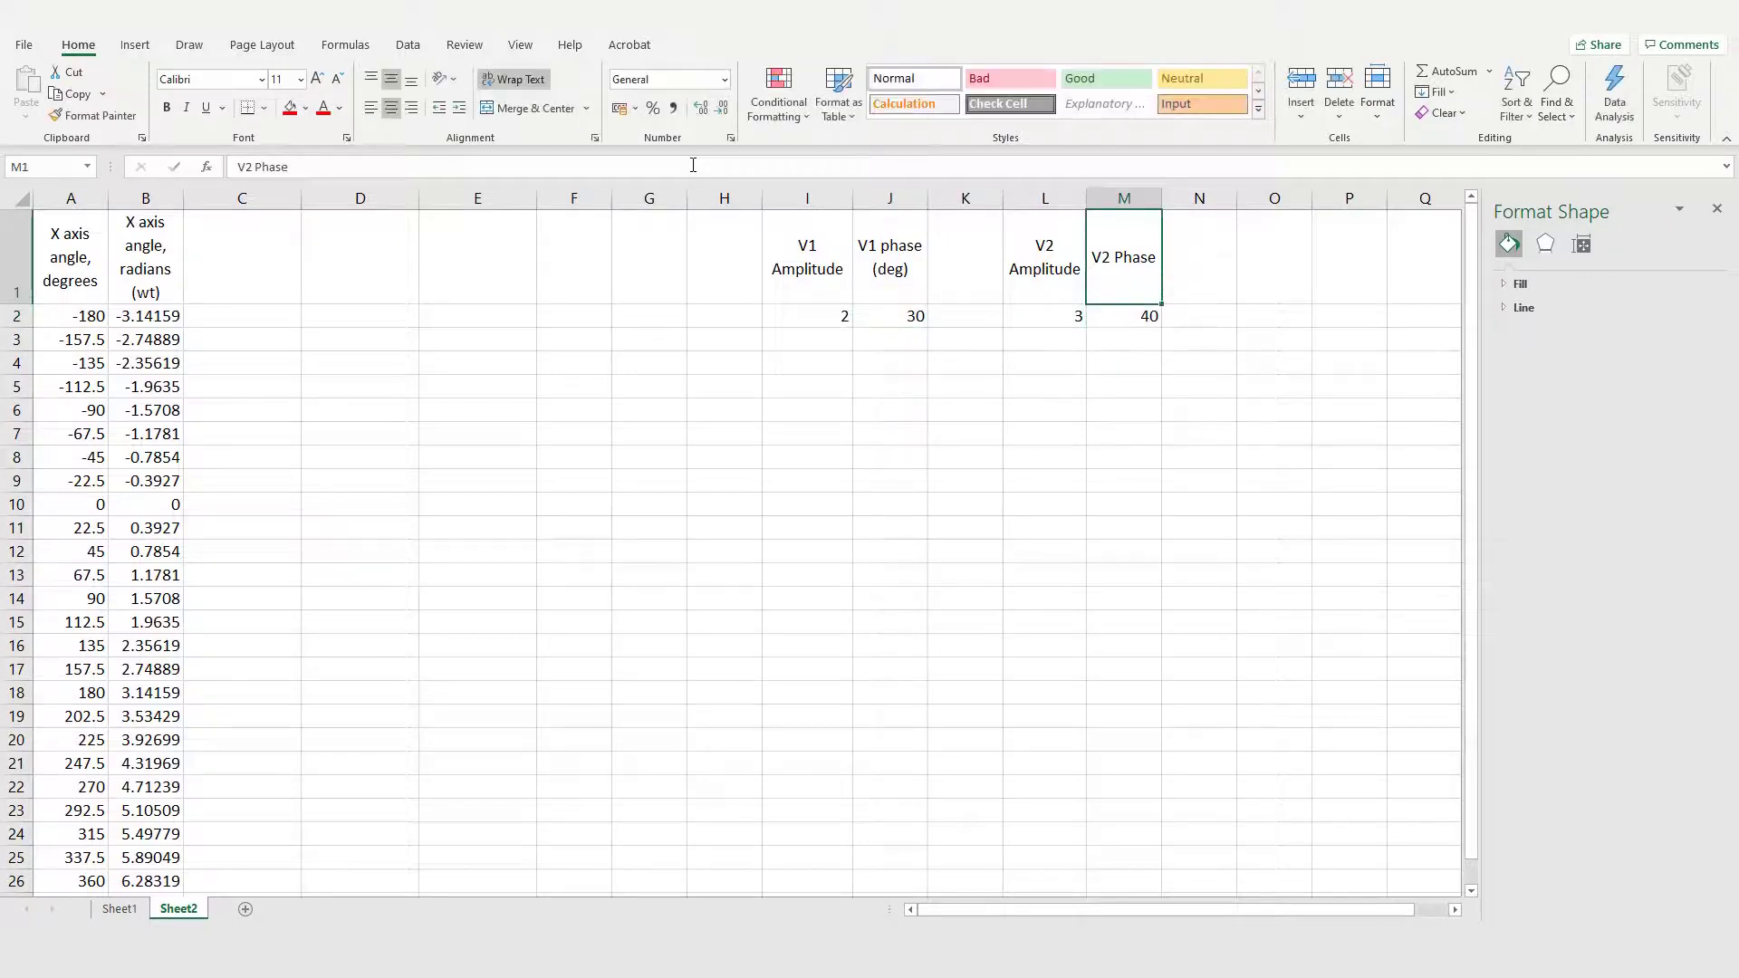
left_click(574, 162)
type("(deg)")
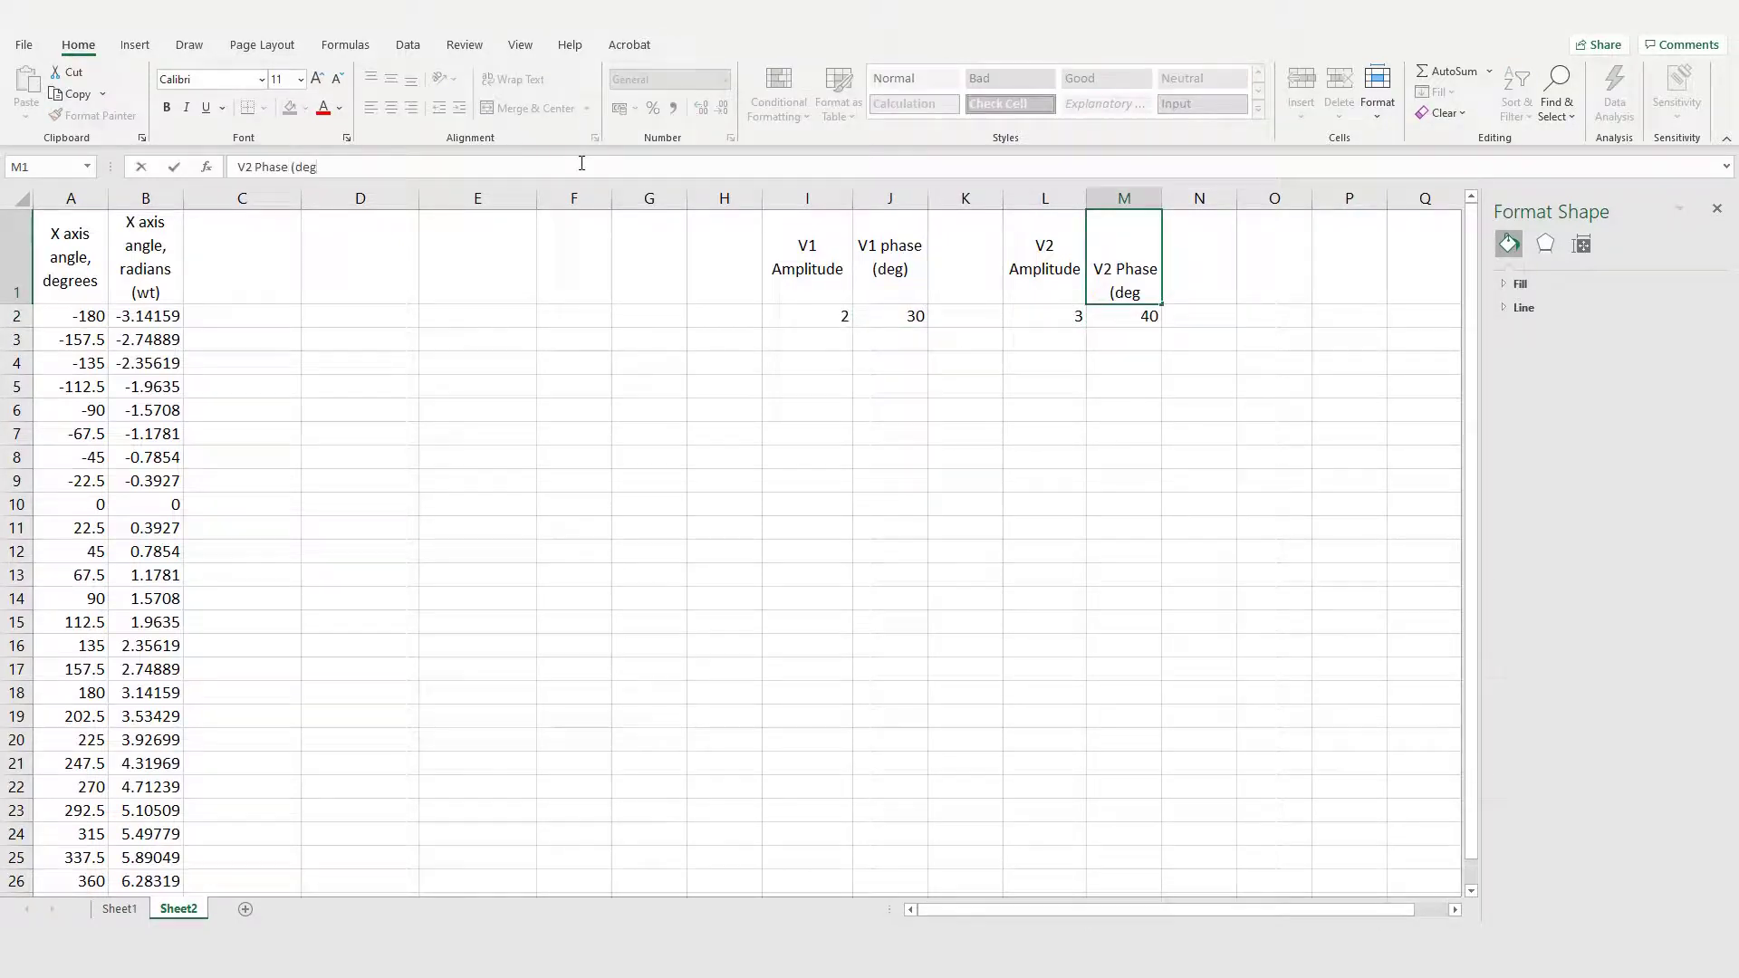
key("Return")
Add headings 'V1 phase (rad)' in K1 and 'V2 phase (rad)' in N1.
left_click(969, 274)
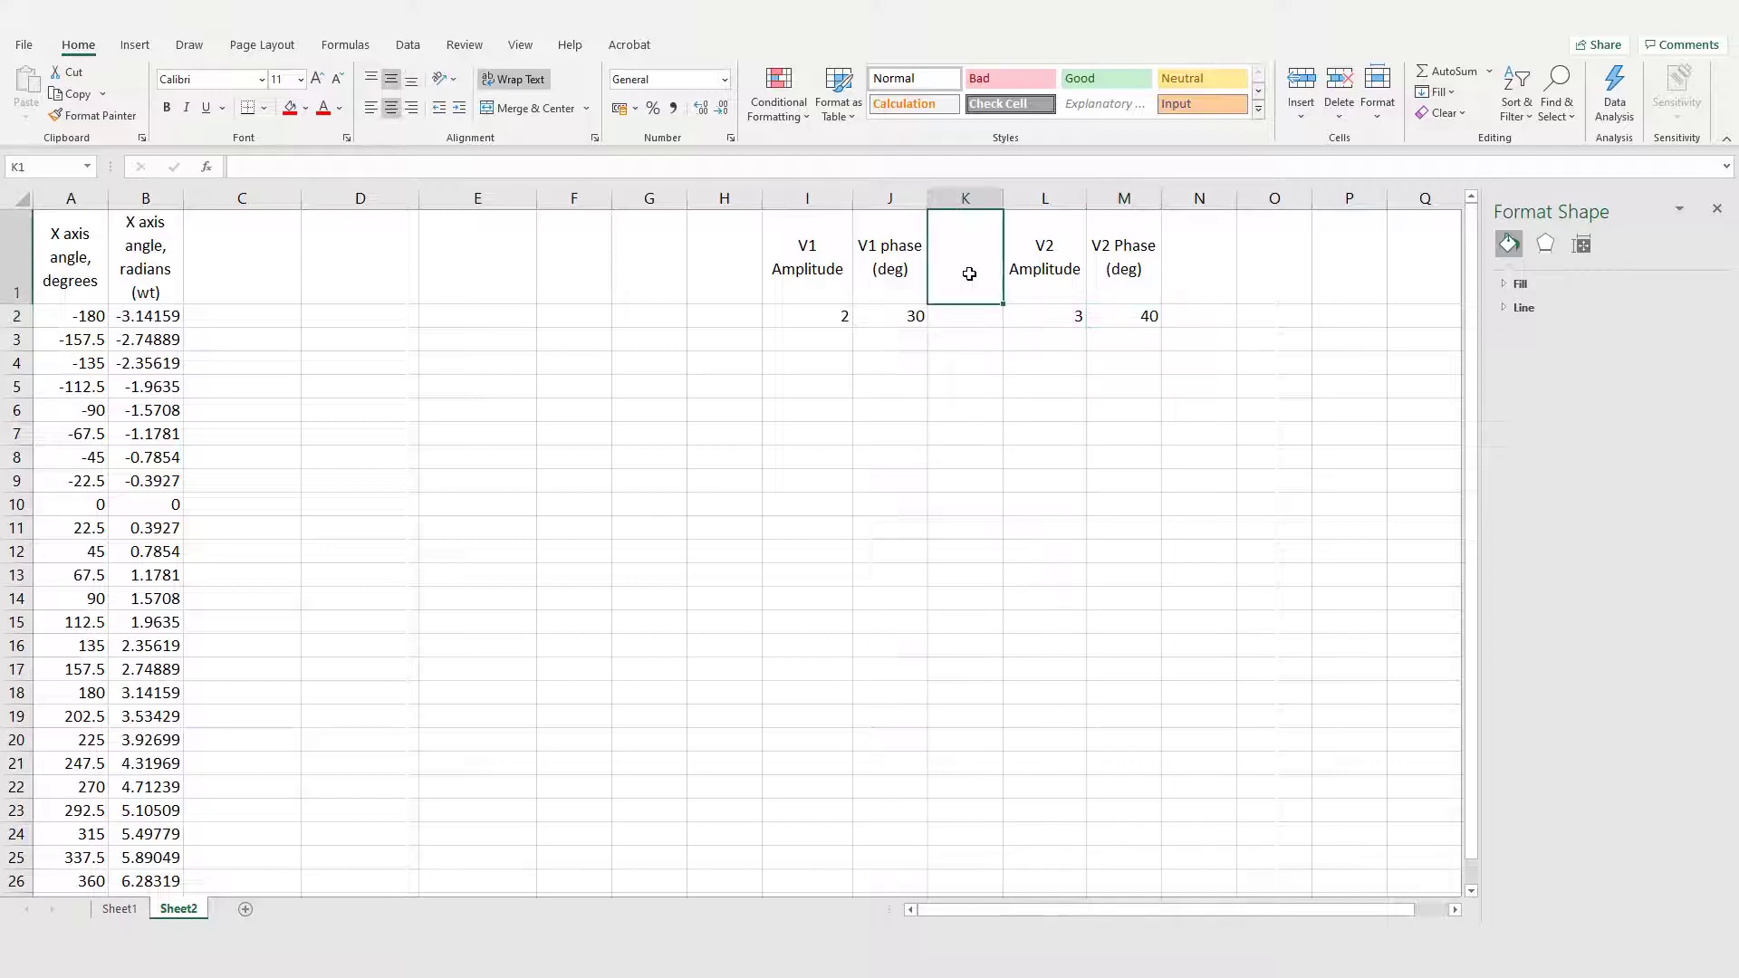
type("V1 pha")
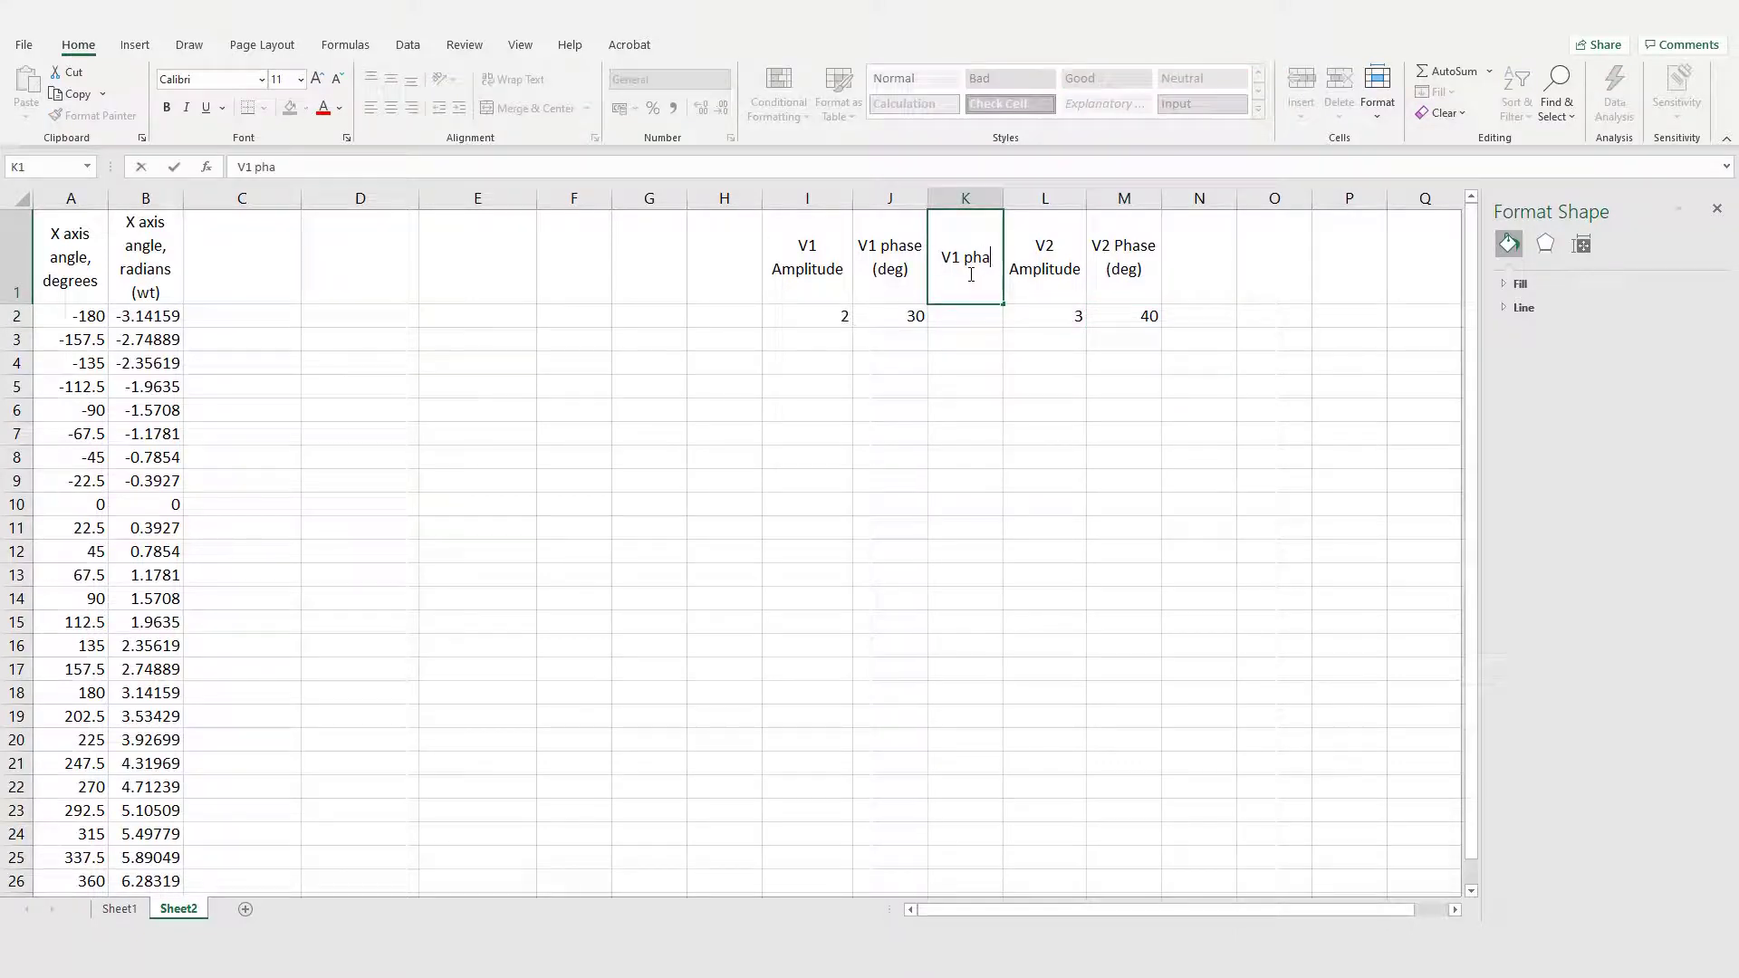
type("se (rad)")
key("Return")
key("Right")
key("Right")
key("Right")
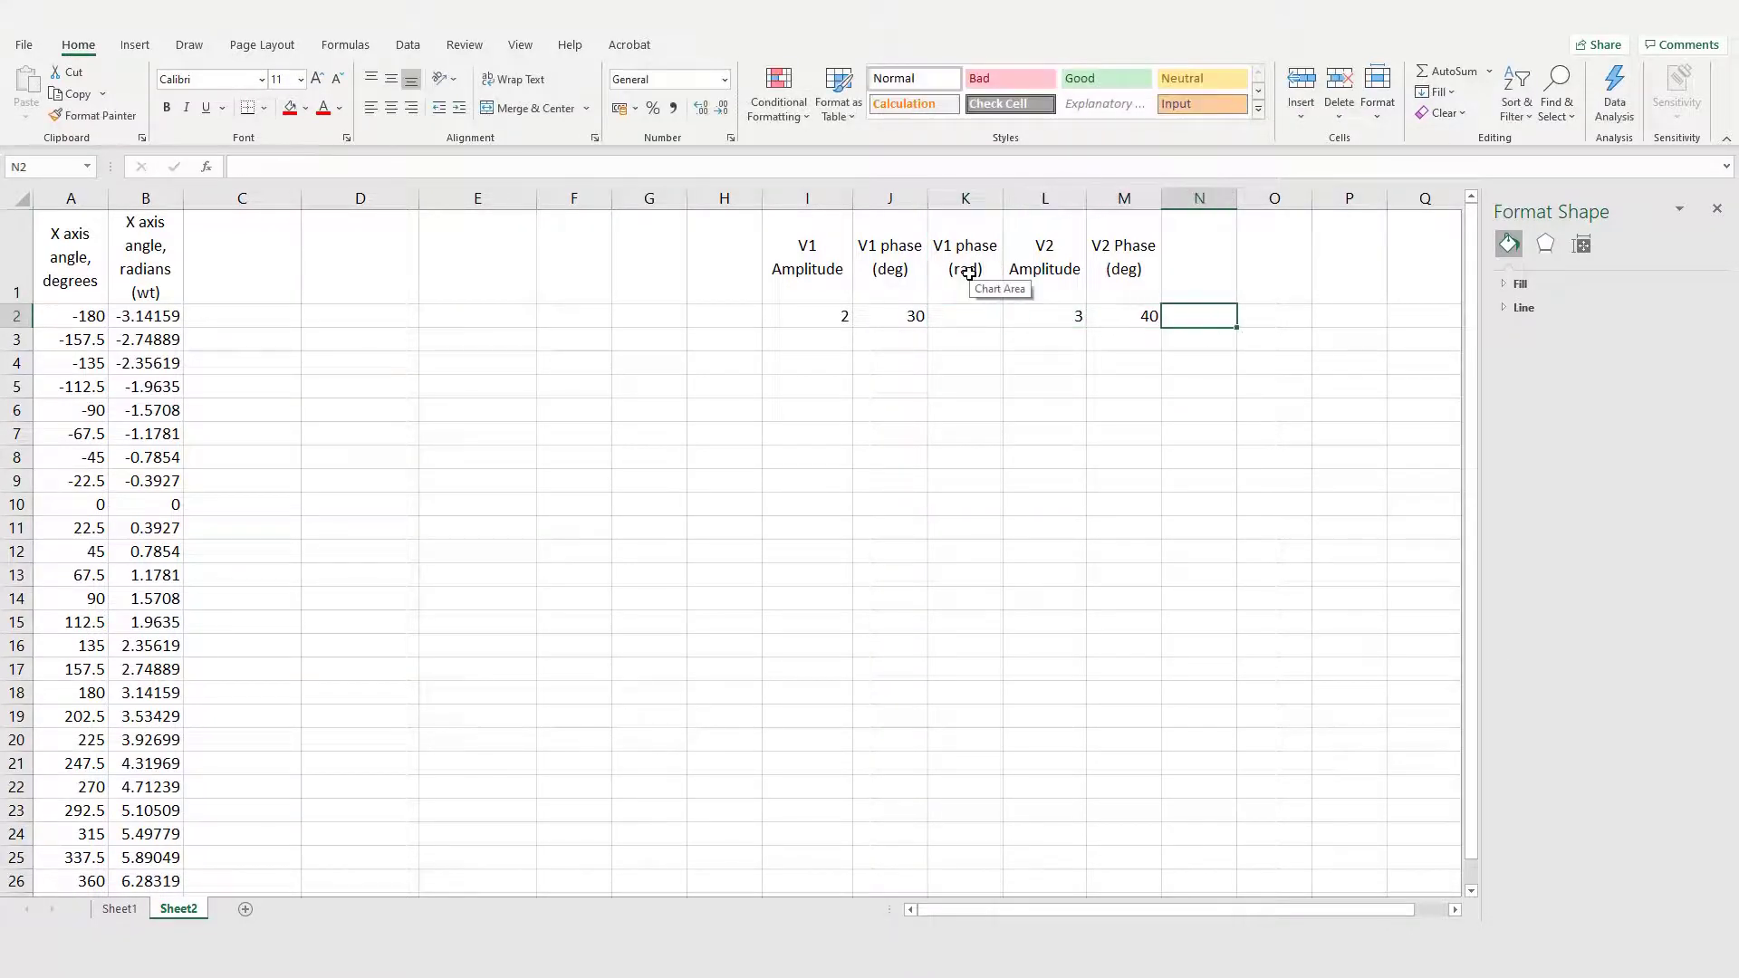
key("Up")
type("V2 phase ")
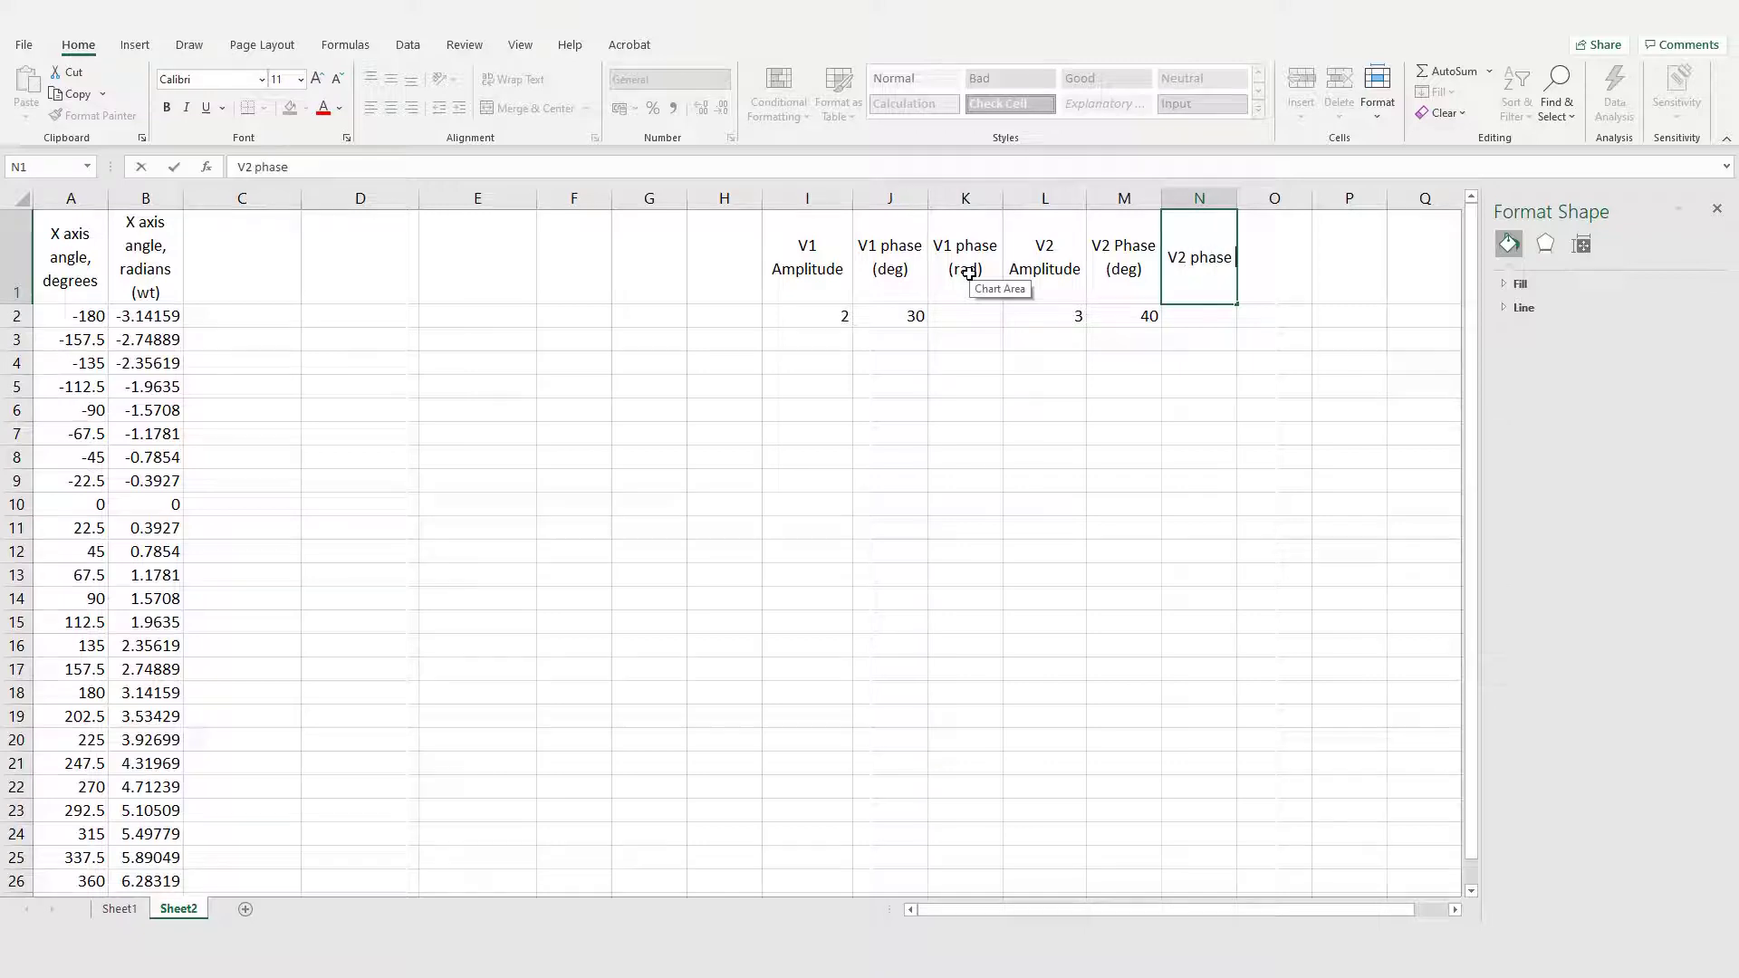
type("(rad)")
key("Return")
Insert a blank spacer column before V2 Amplitude at column L.
left_click(1046, 199)
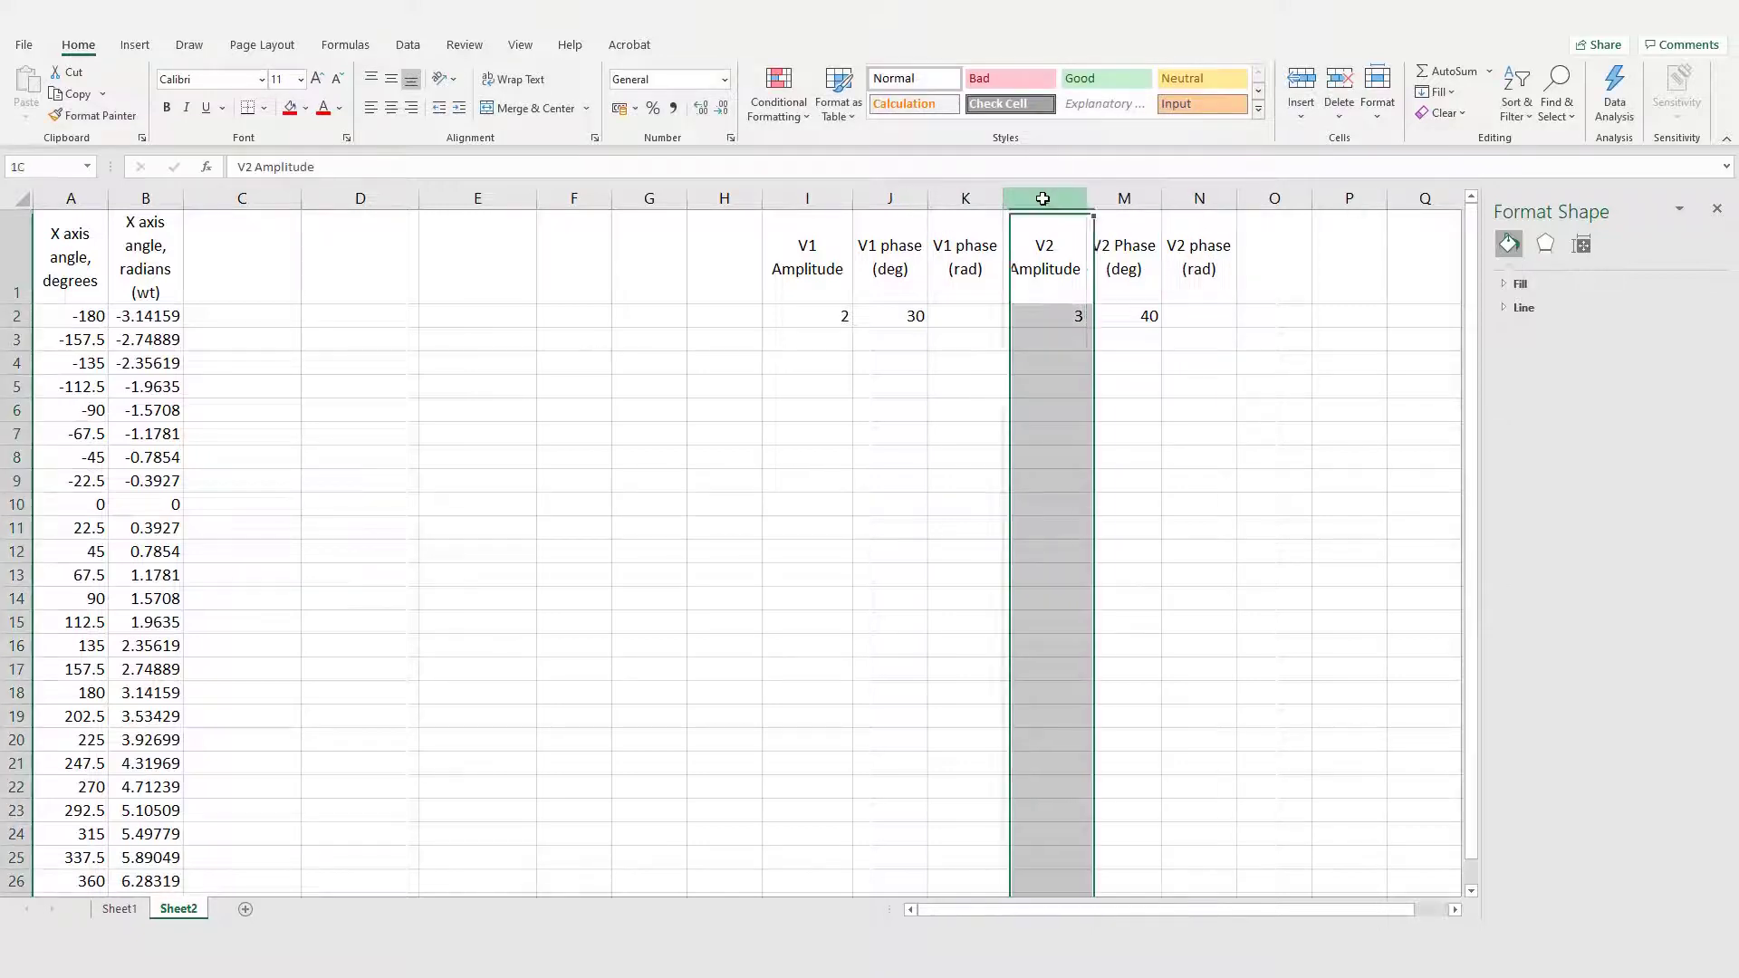
right_click(1046, 202)
left_click(1091, 347)
left_click(1082, 363)
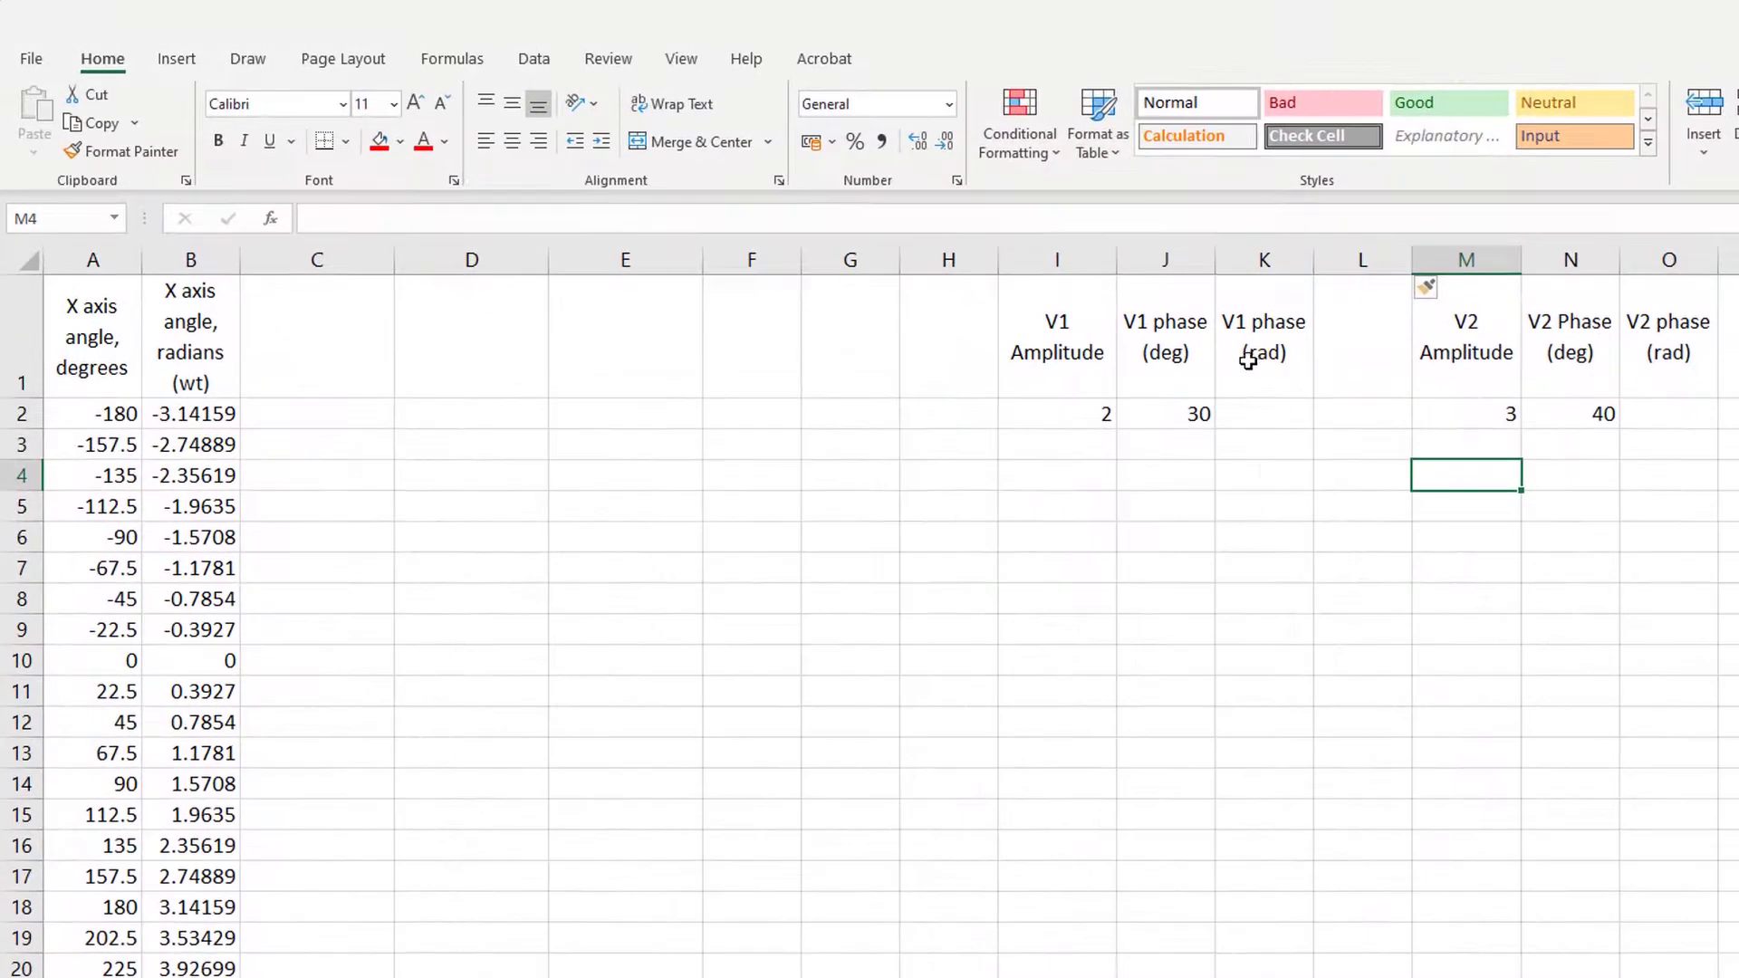
Enter =RADIANS(J2) in K2 and =RADIANS(N2) in O2, giving 0.5236 and 0.69813.
left_click(1257, 409)
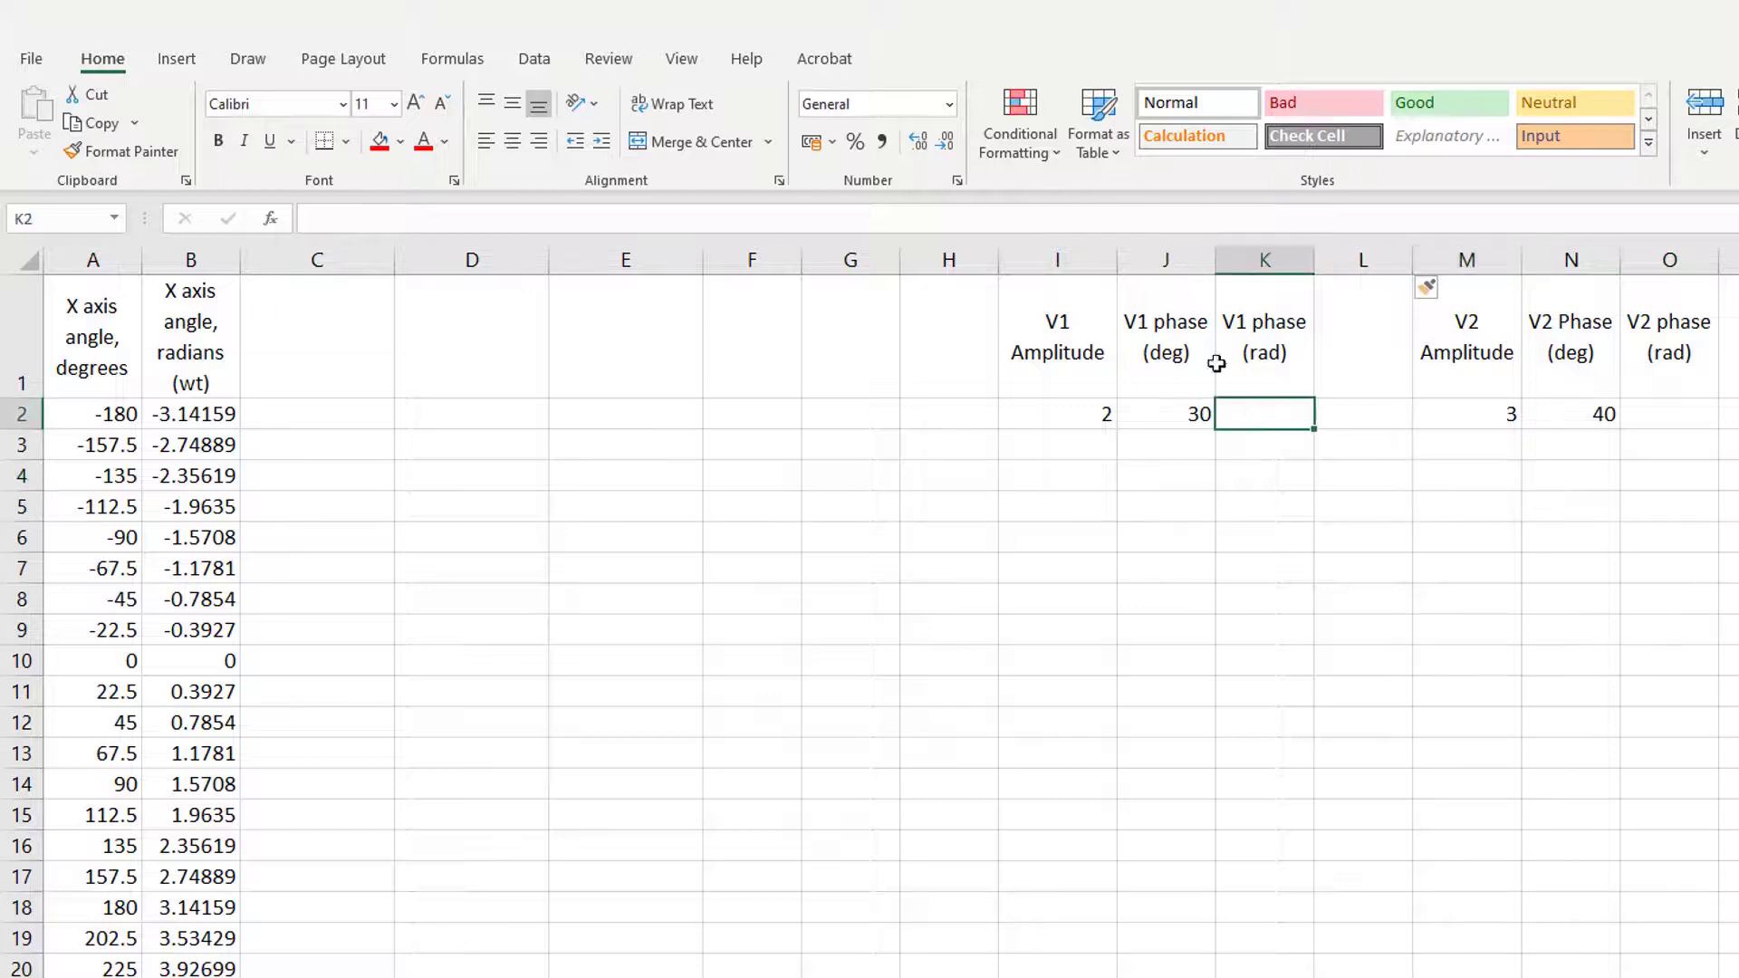
left_click(1089, 220)
type("=r")
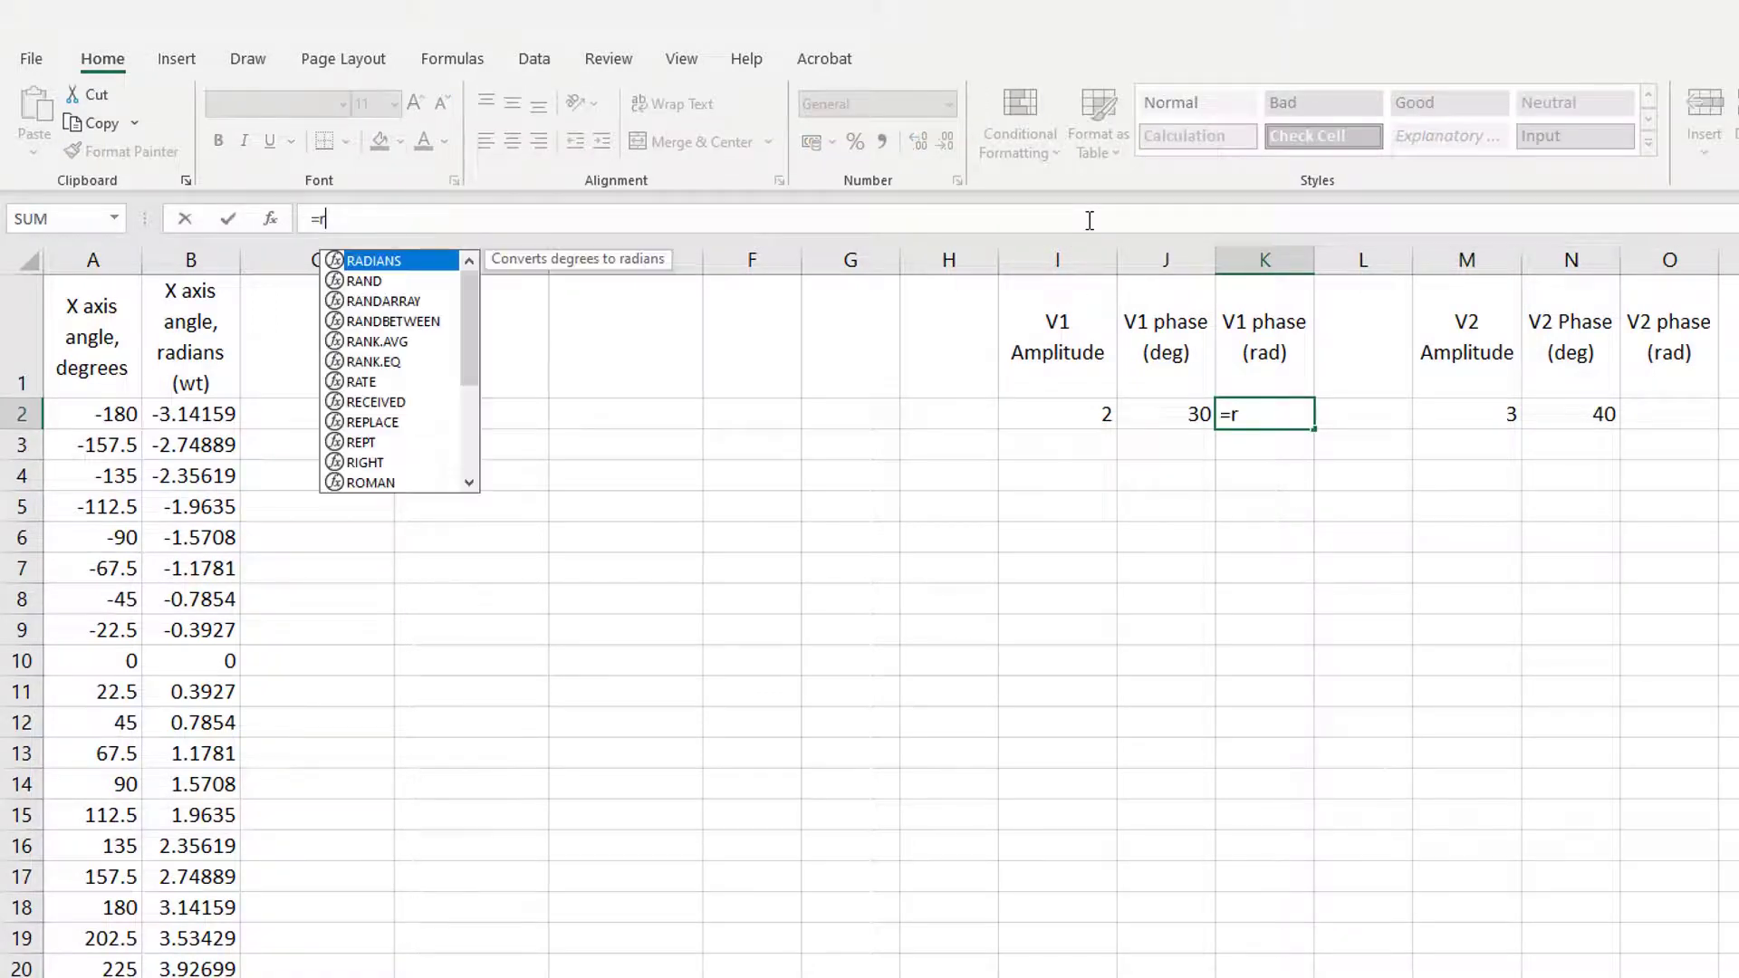
type("adians")
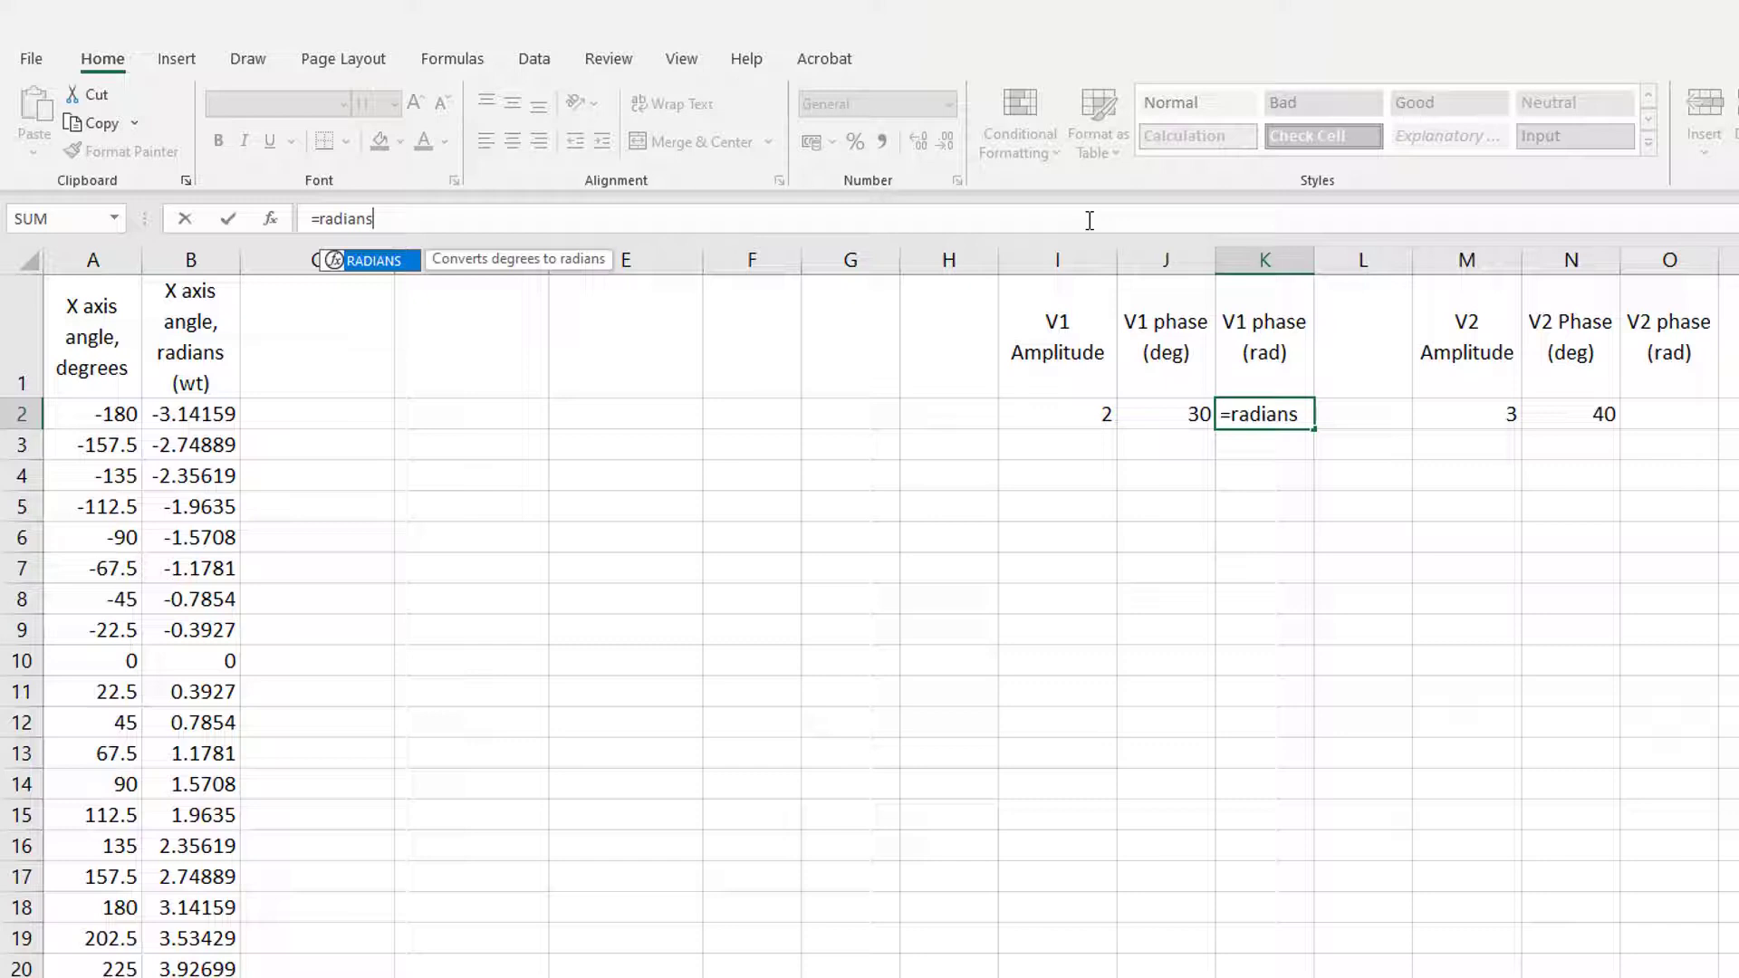
type("(")
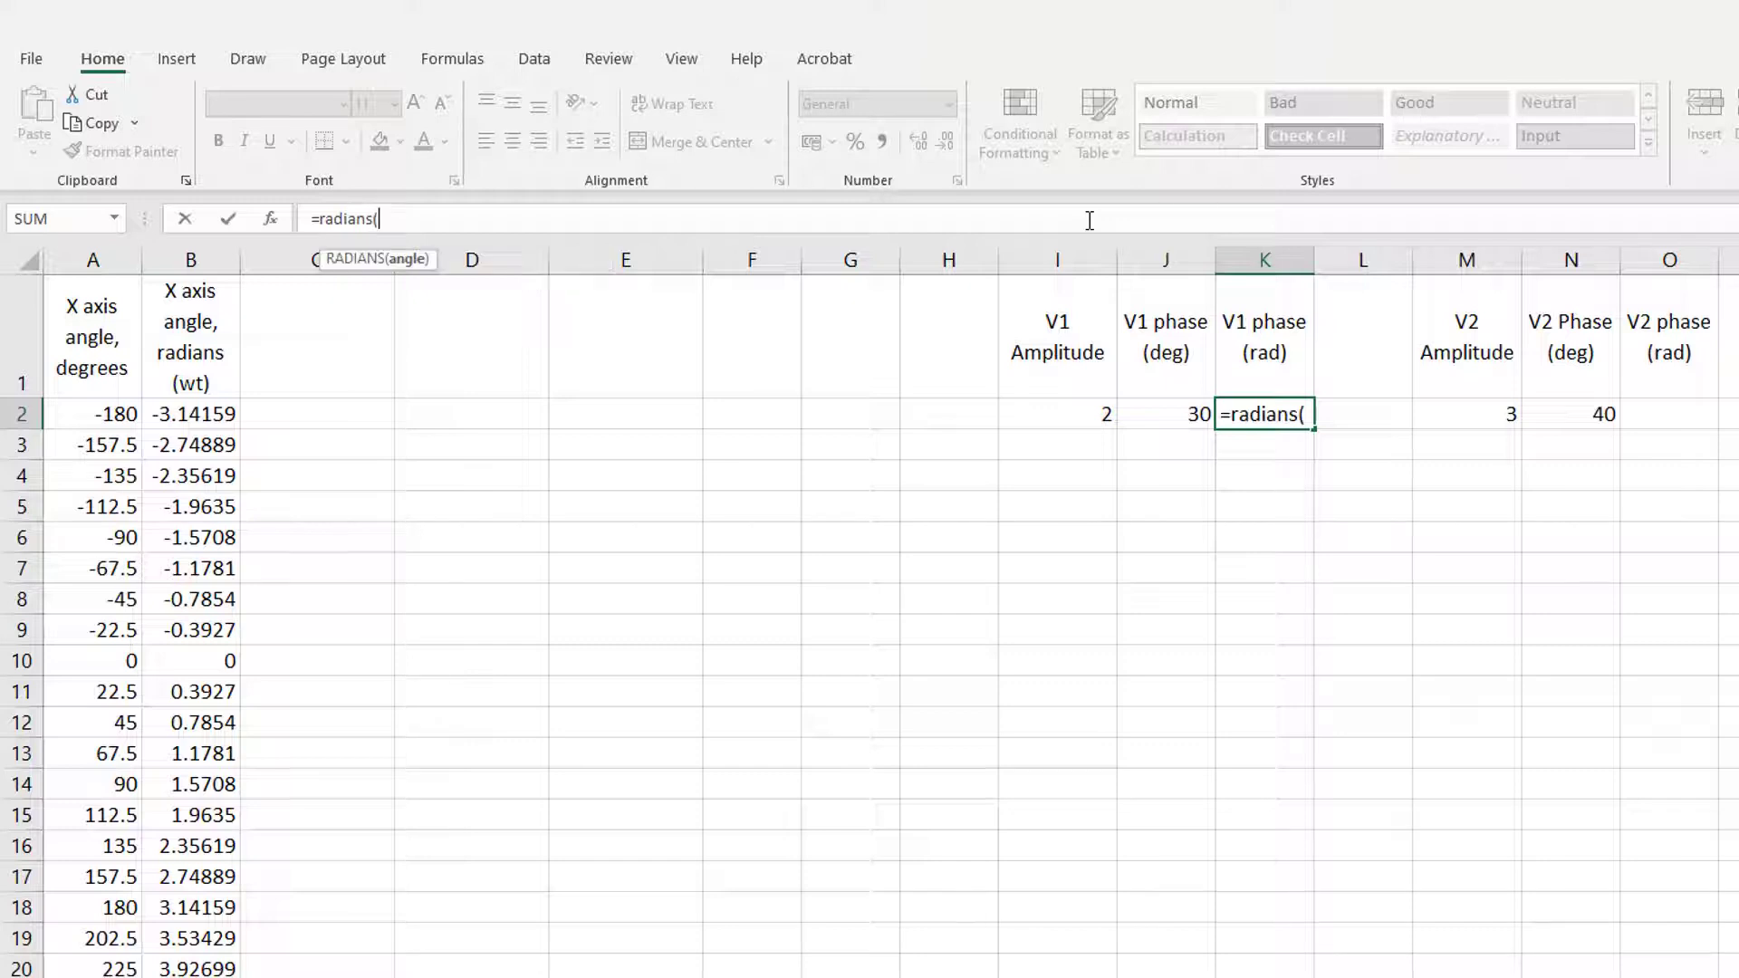
left_click(1160, 409)
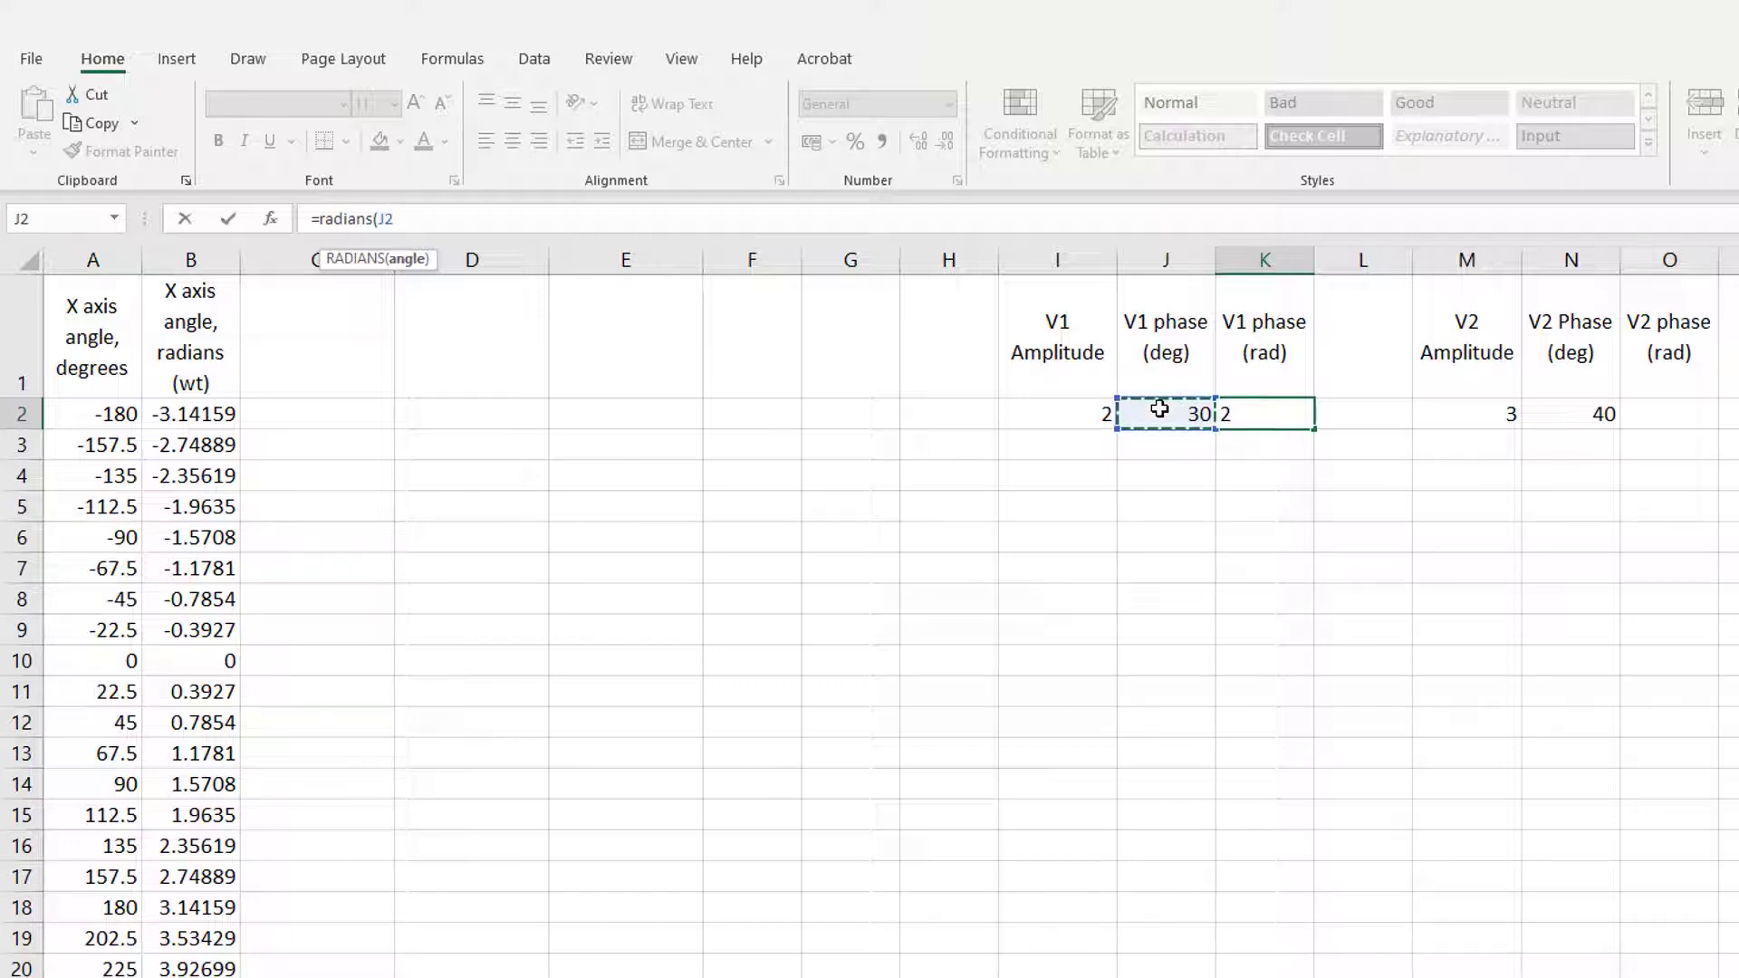
type(")")
key("Return")
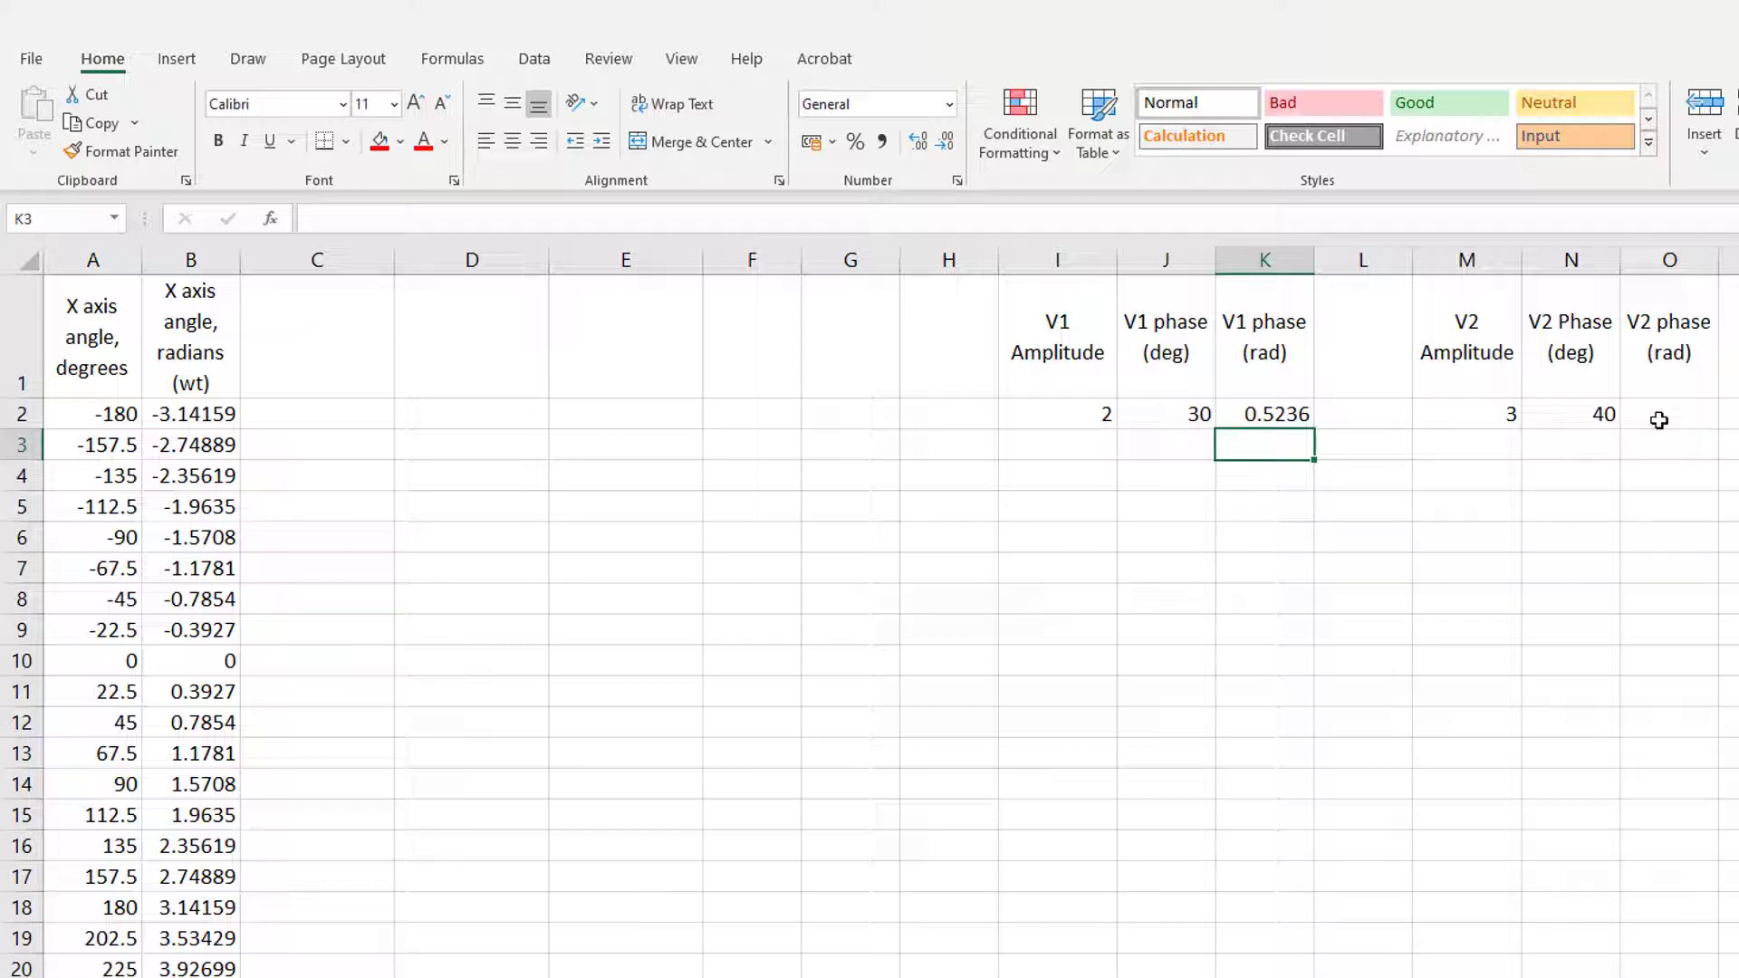
left_click(1658, 420)
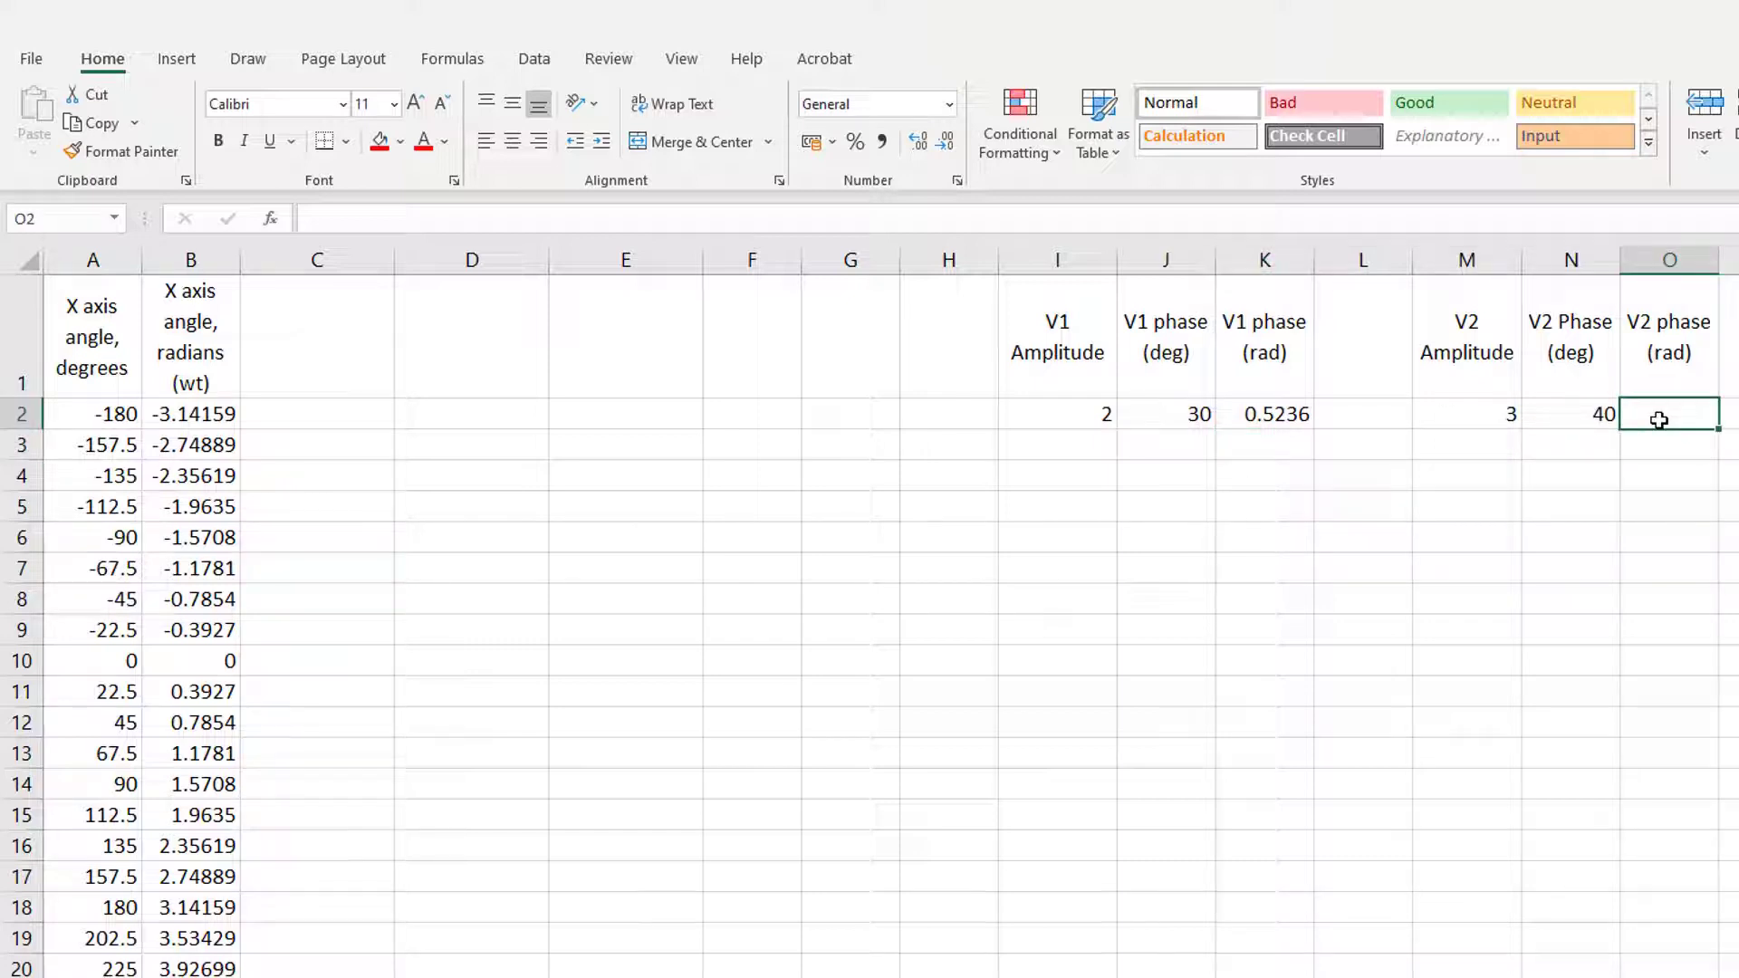
type("=radians")
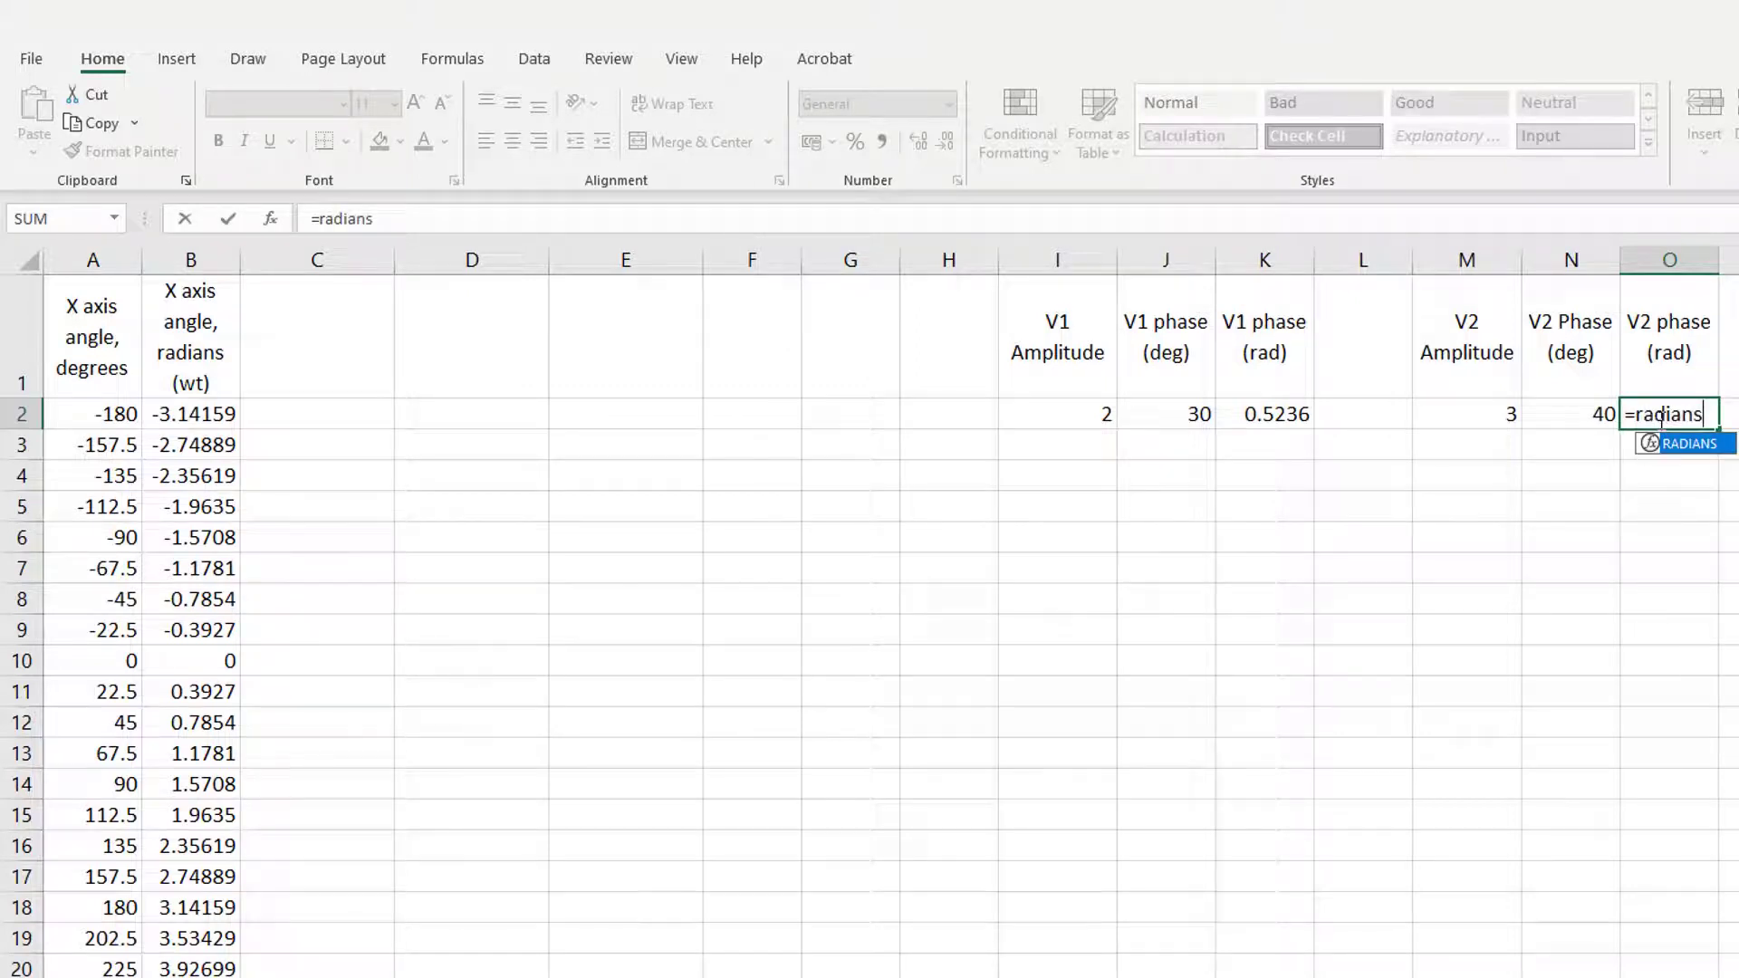
type("(")
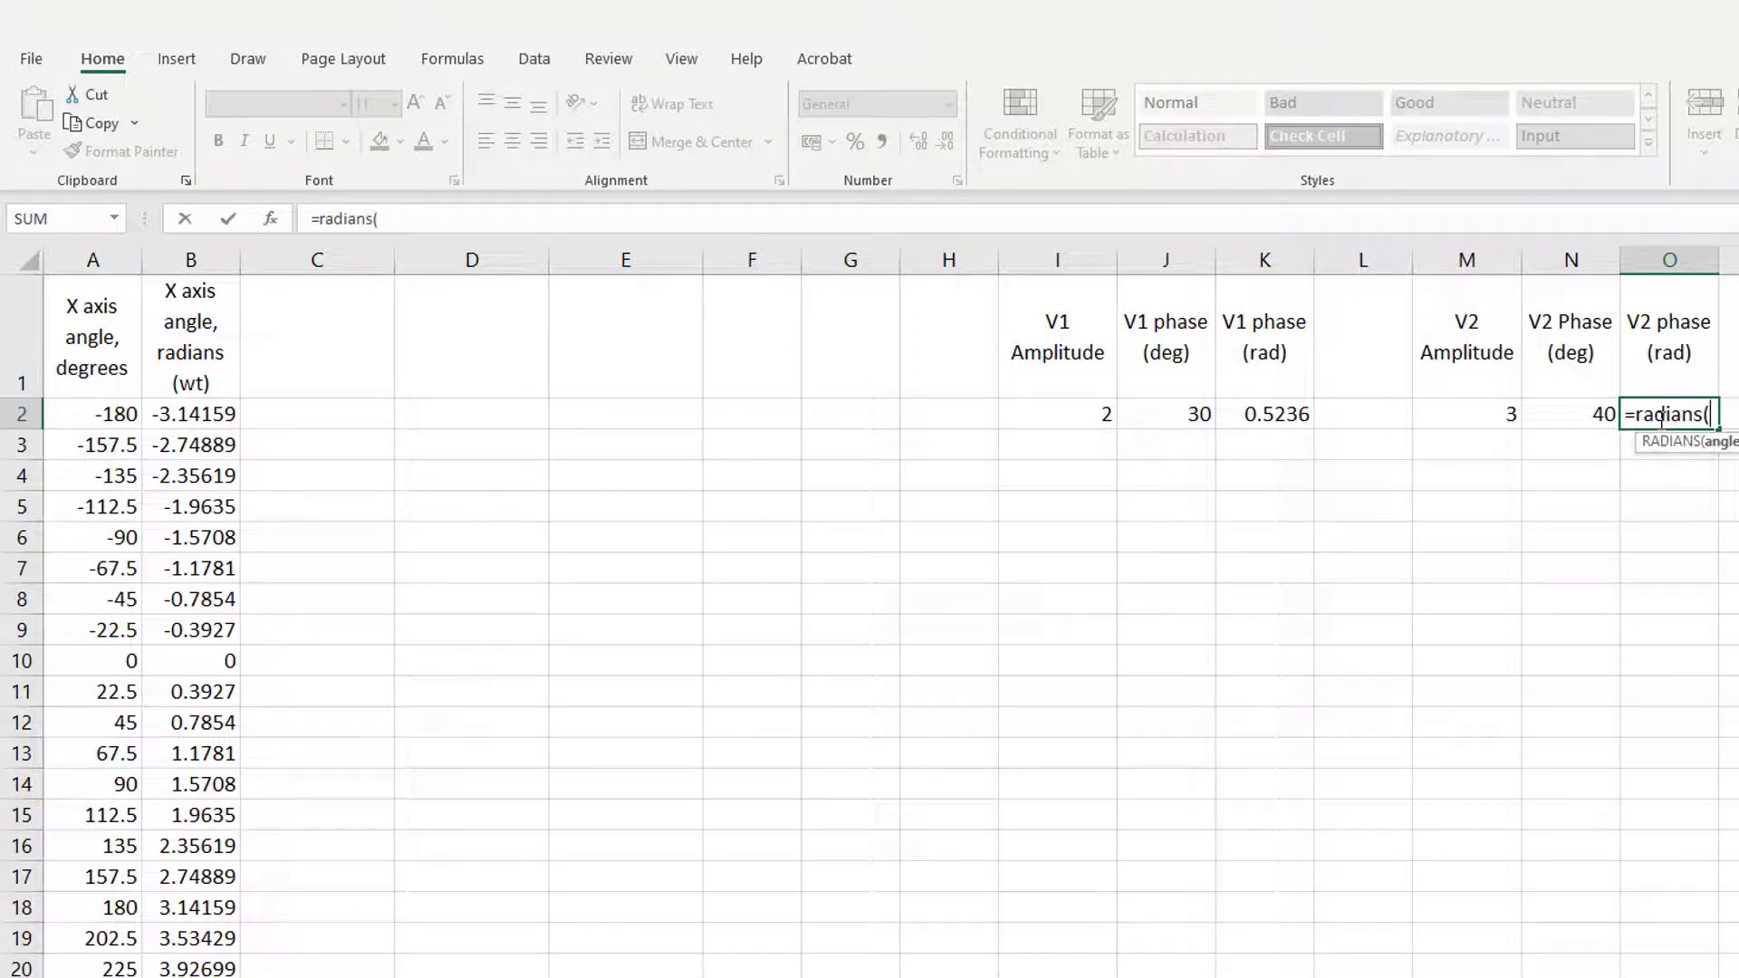
type("n2)")
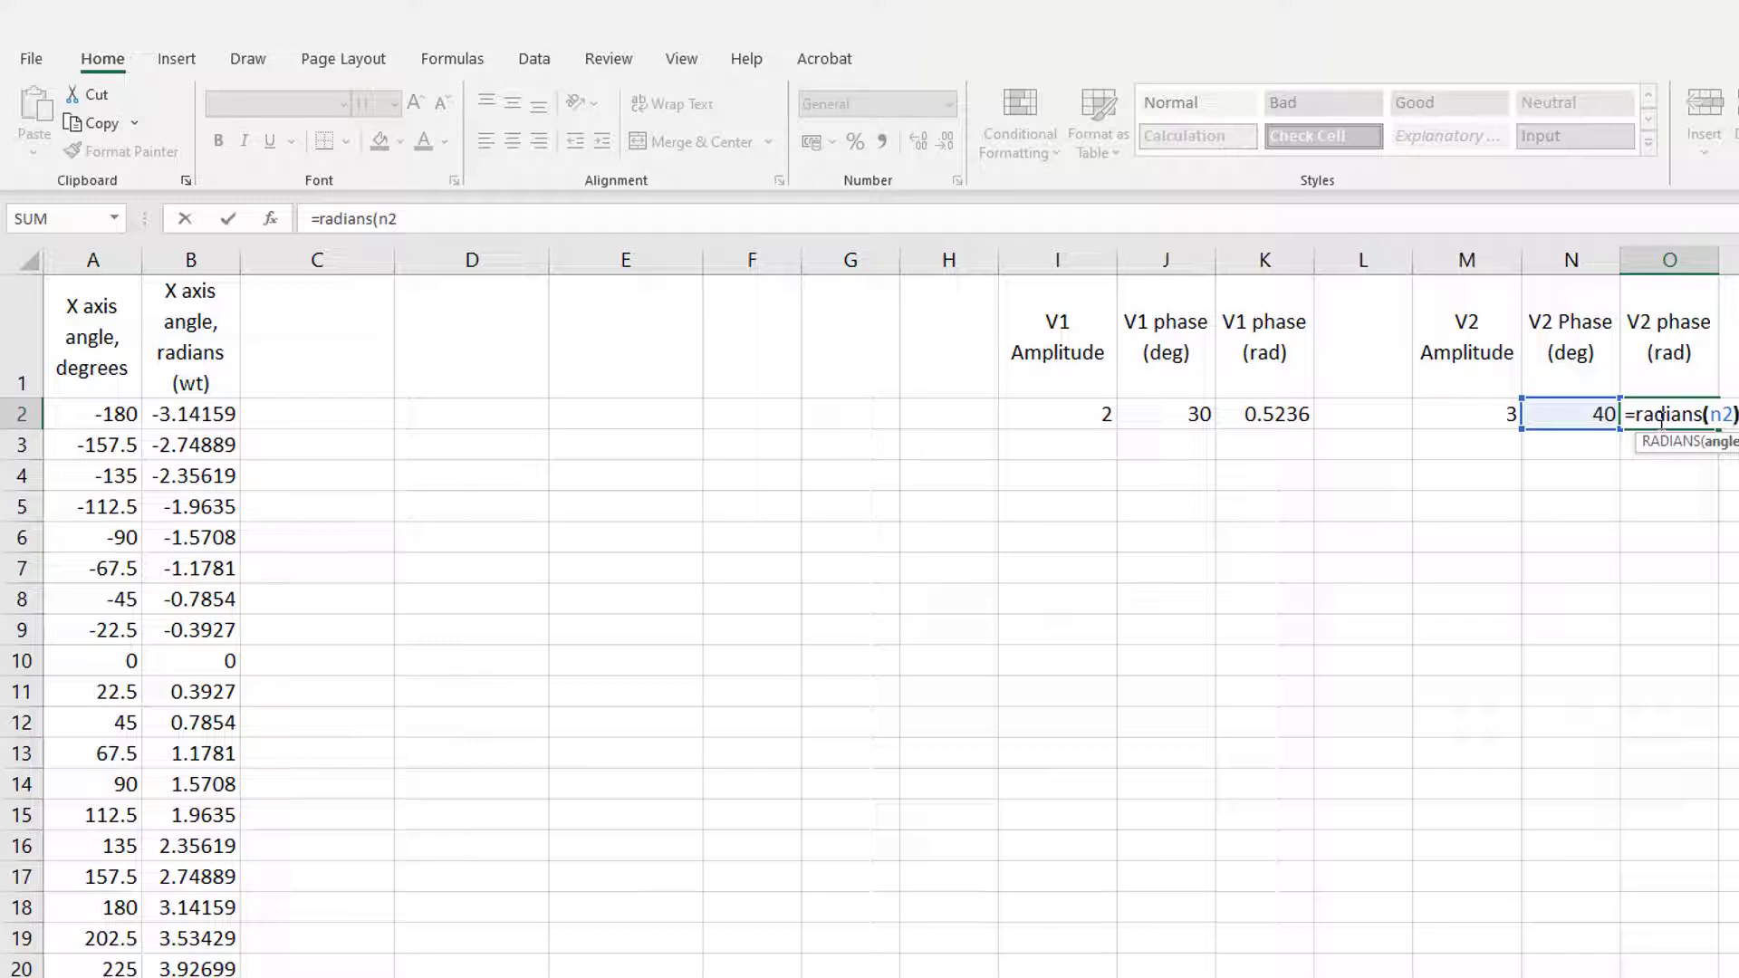
key("Return")
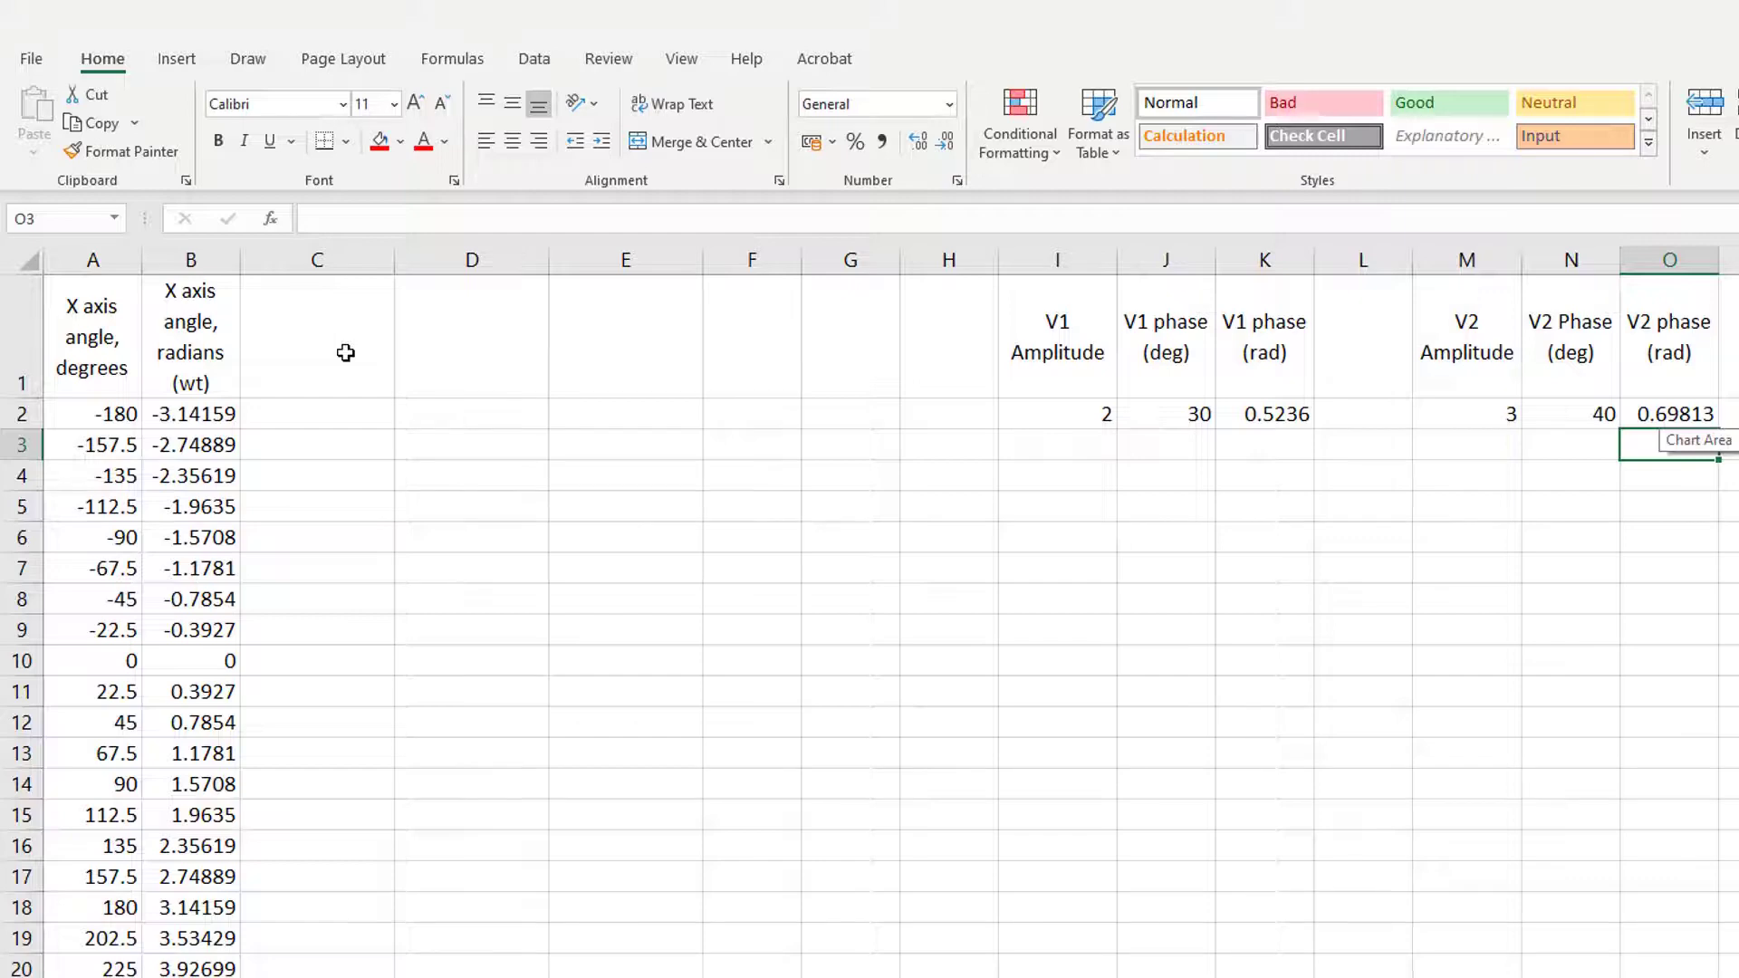
Head C1 'V1 = A Sin (wt + ph1)' and D1 'V2 = A Sin (wt + ph2)', widening both columns.
left_click(346, 353)
type("V1 = A")
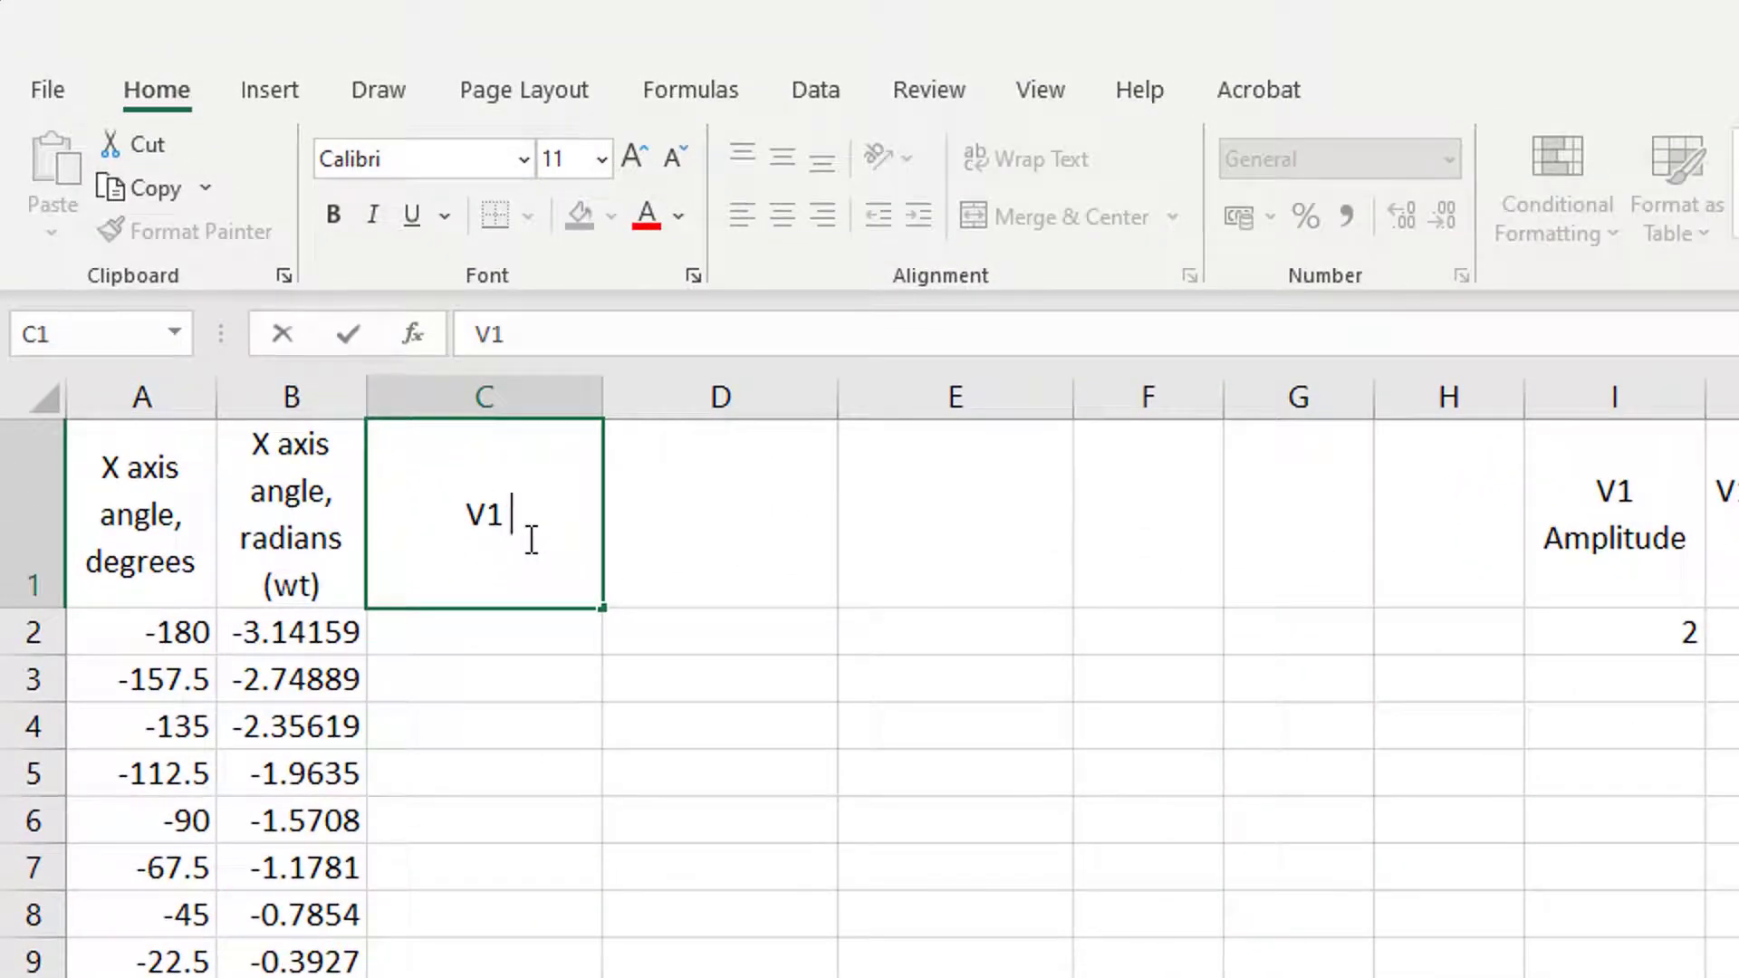
type(" Sin")
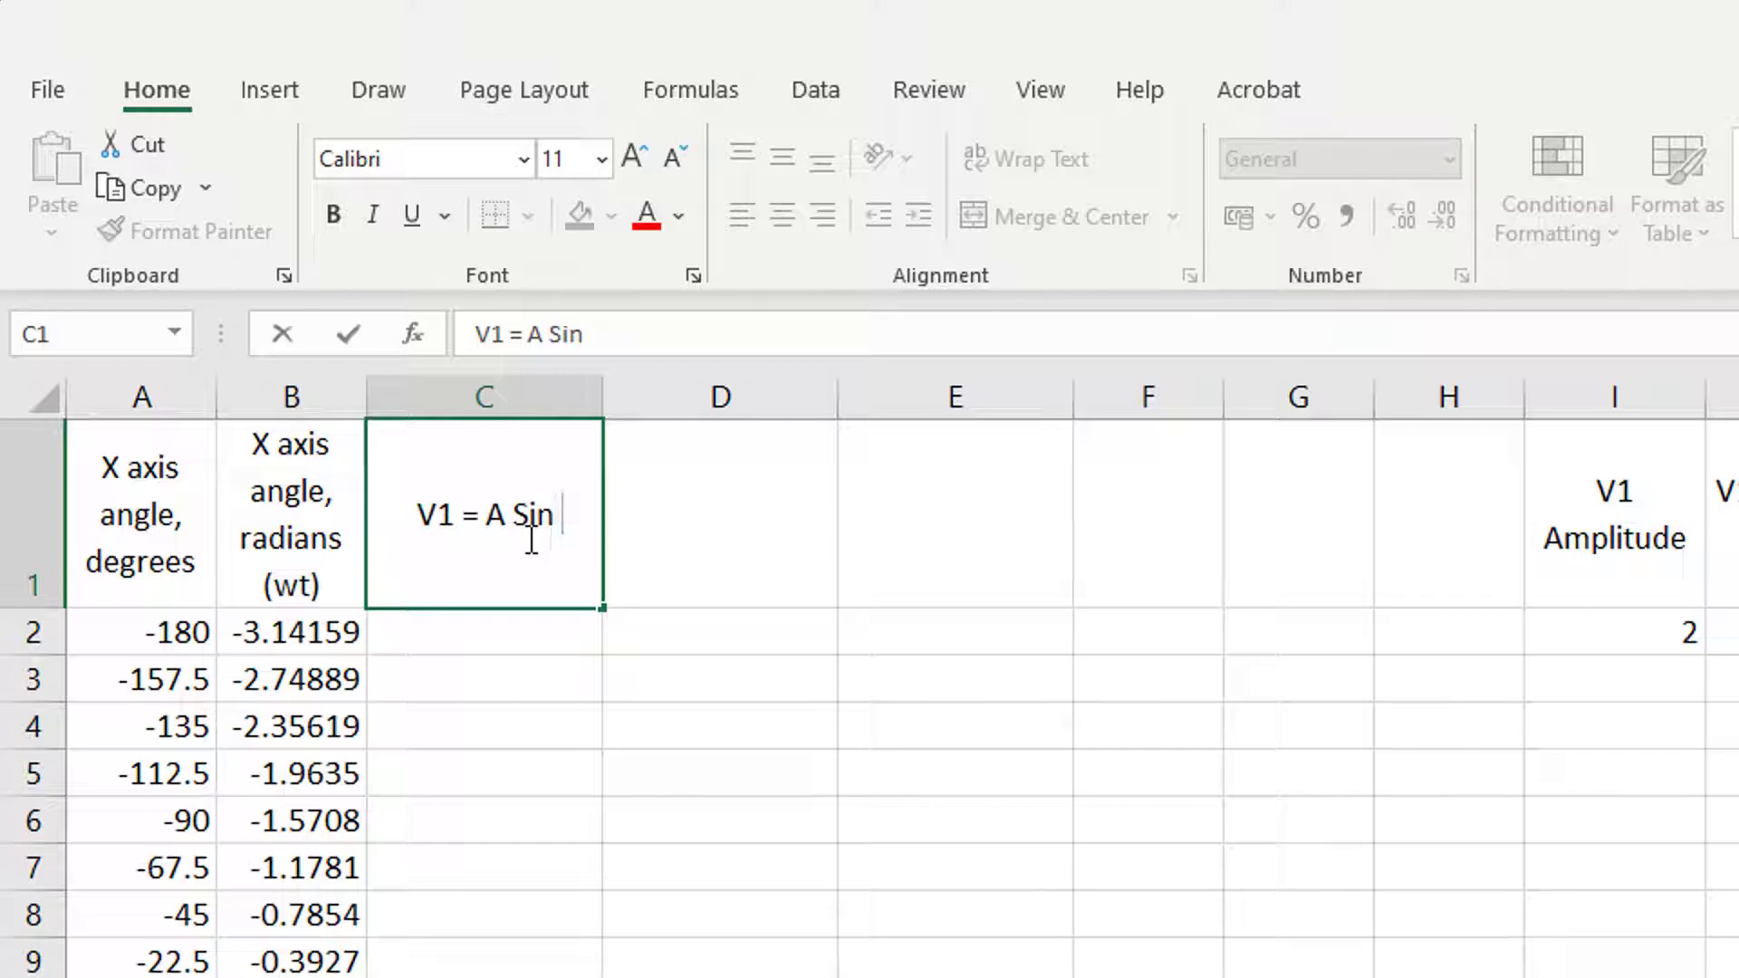
type(" (wt")
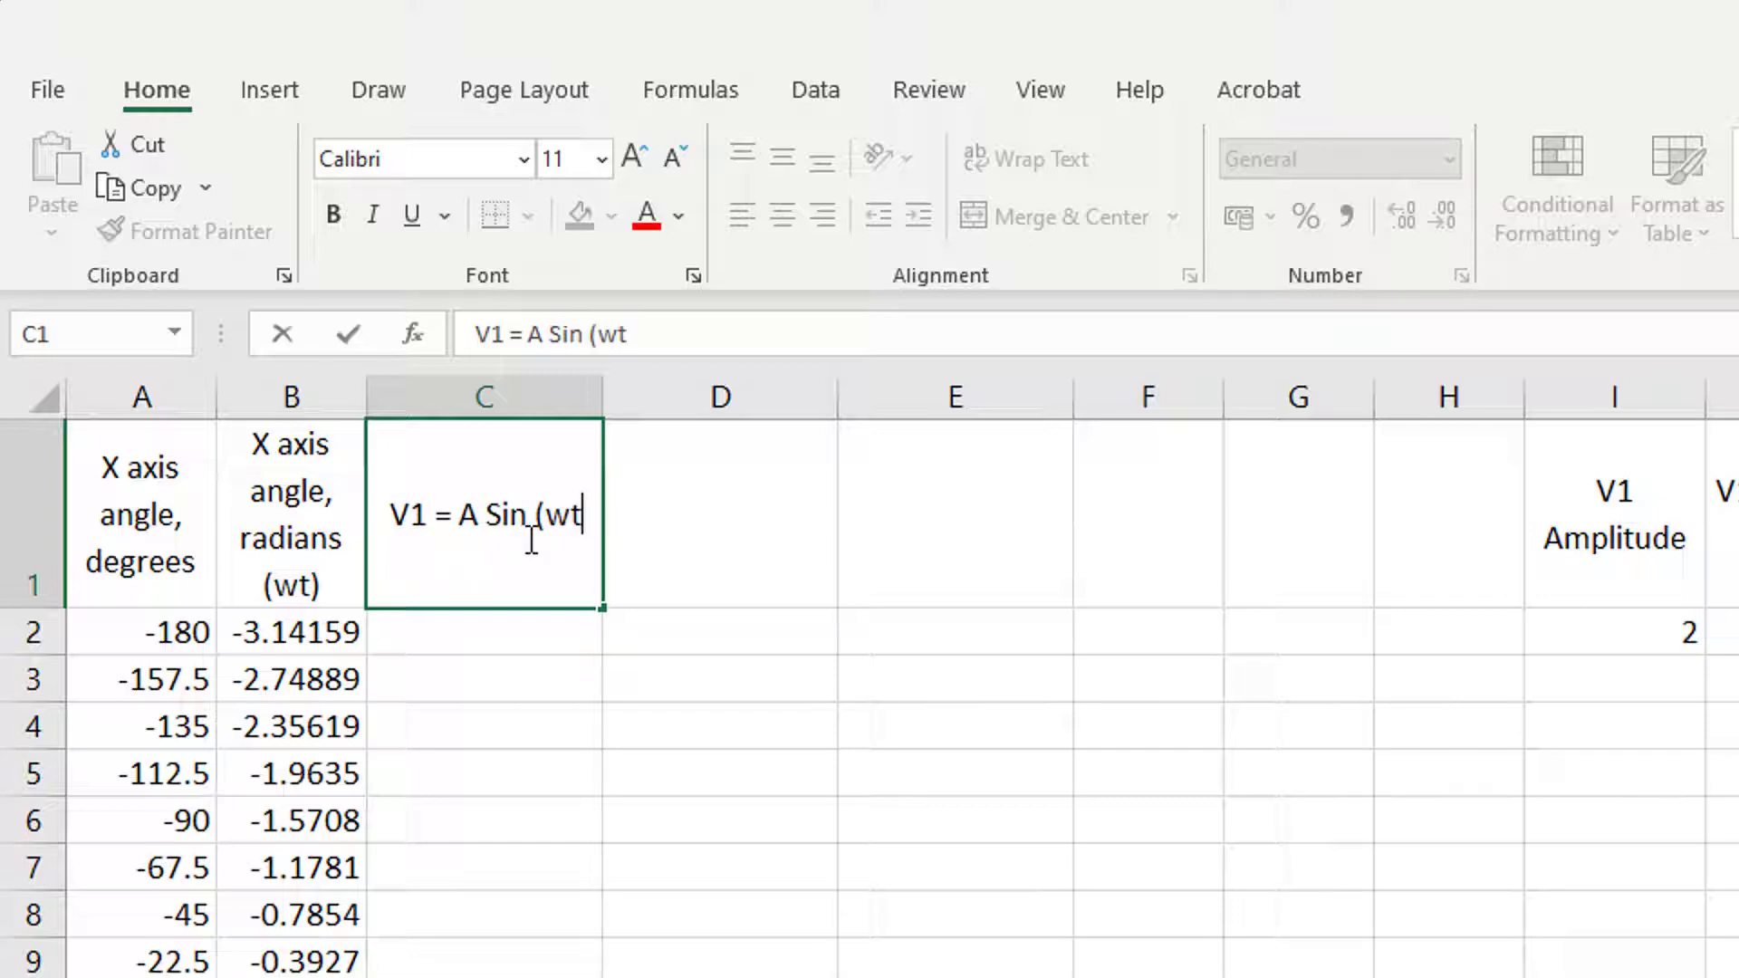
type(" + ")
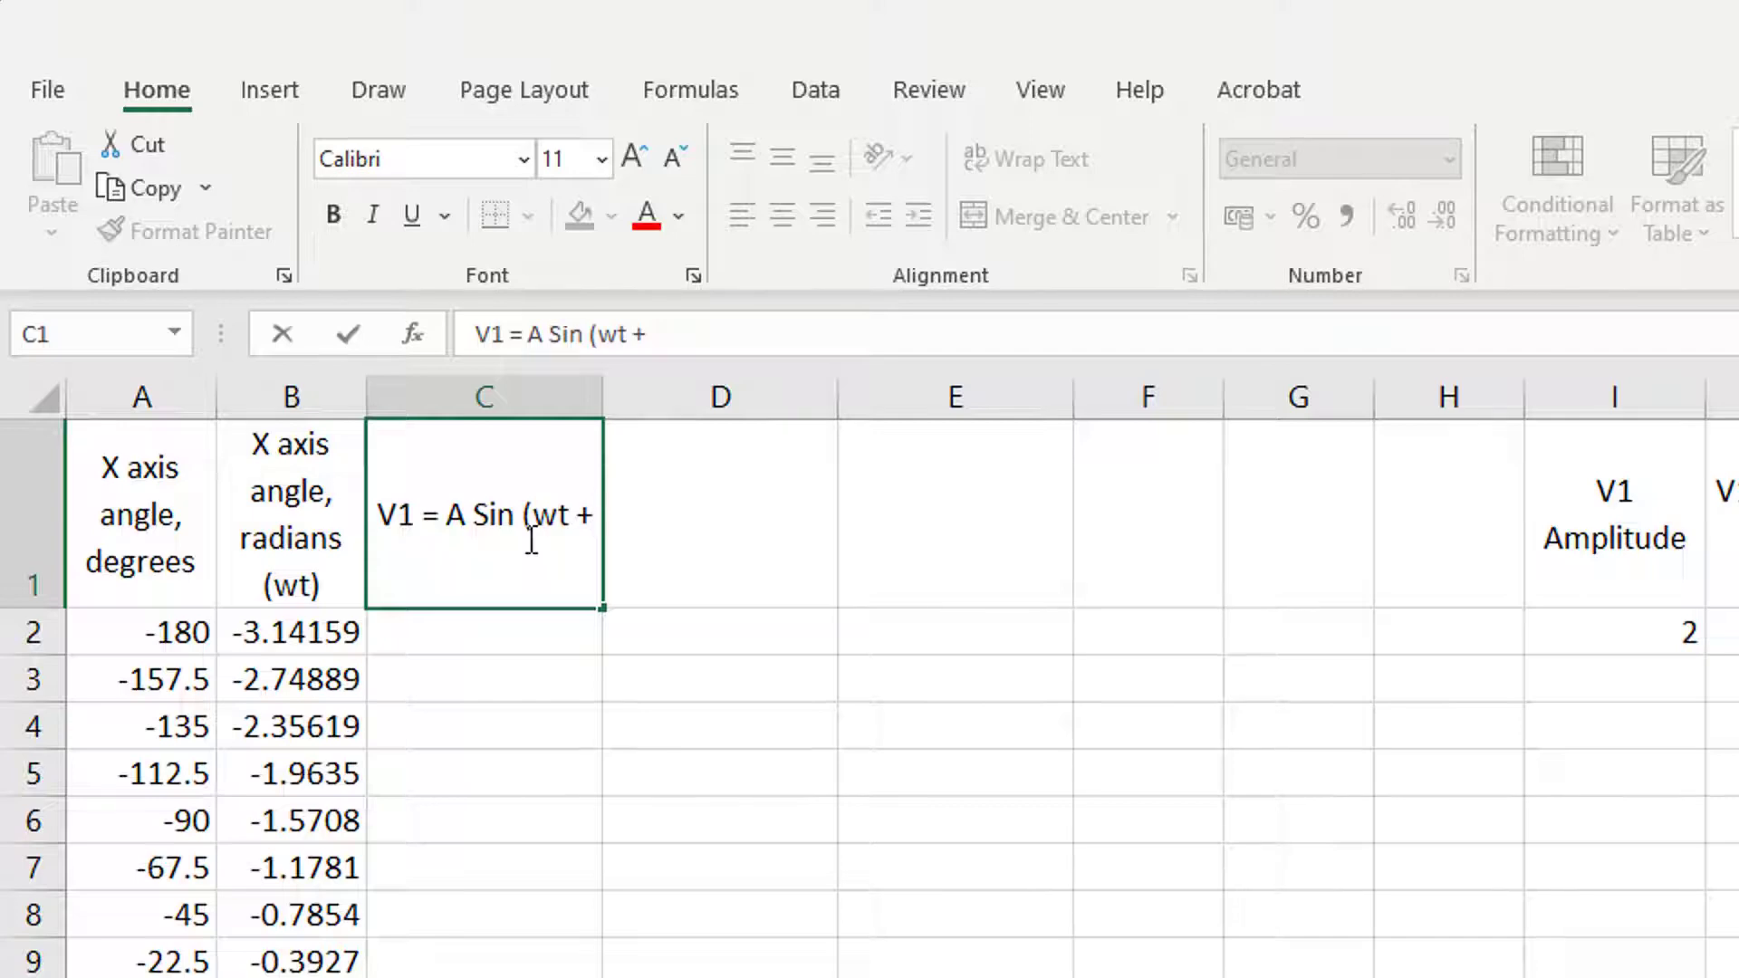
type("ph1")
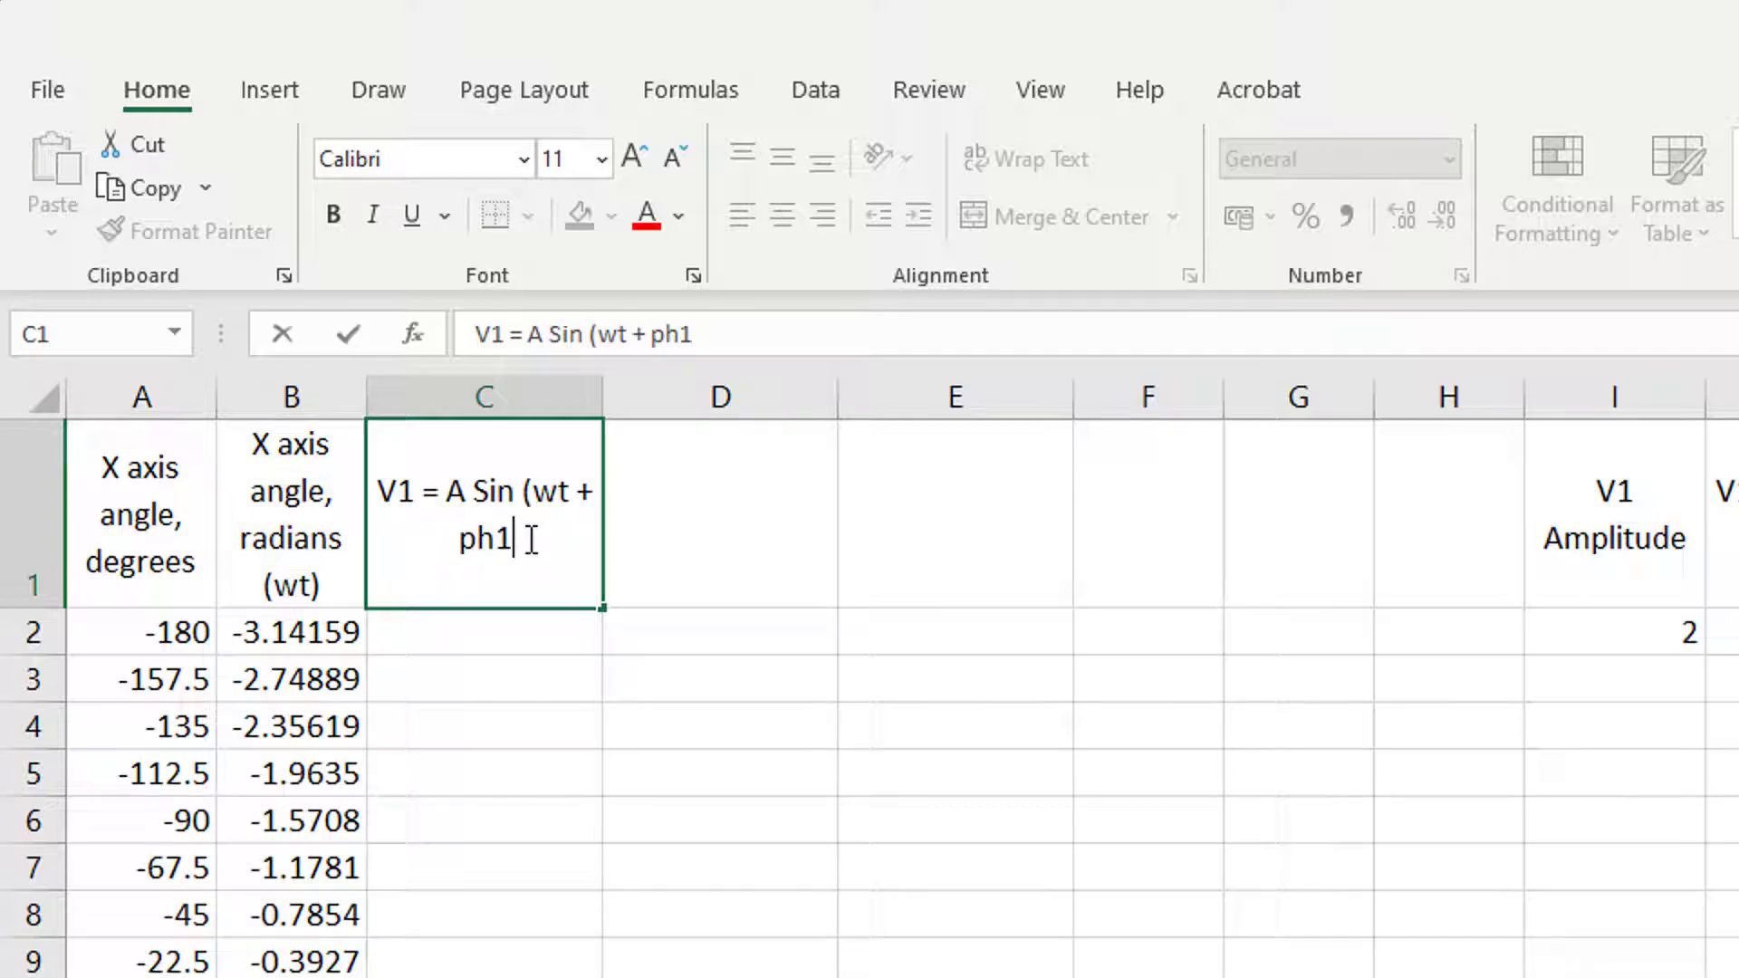
type(")")
key("Tab")
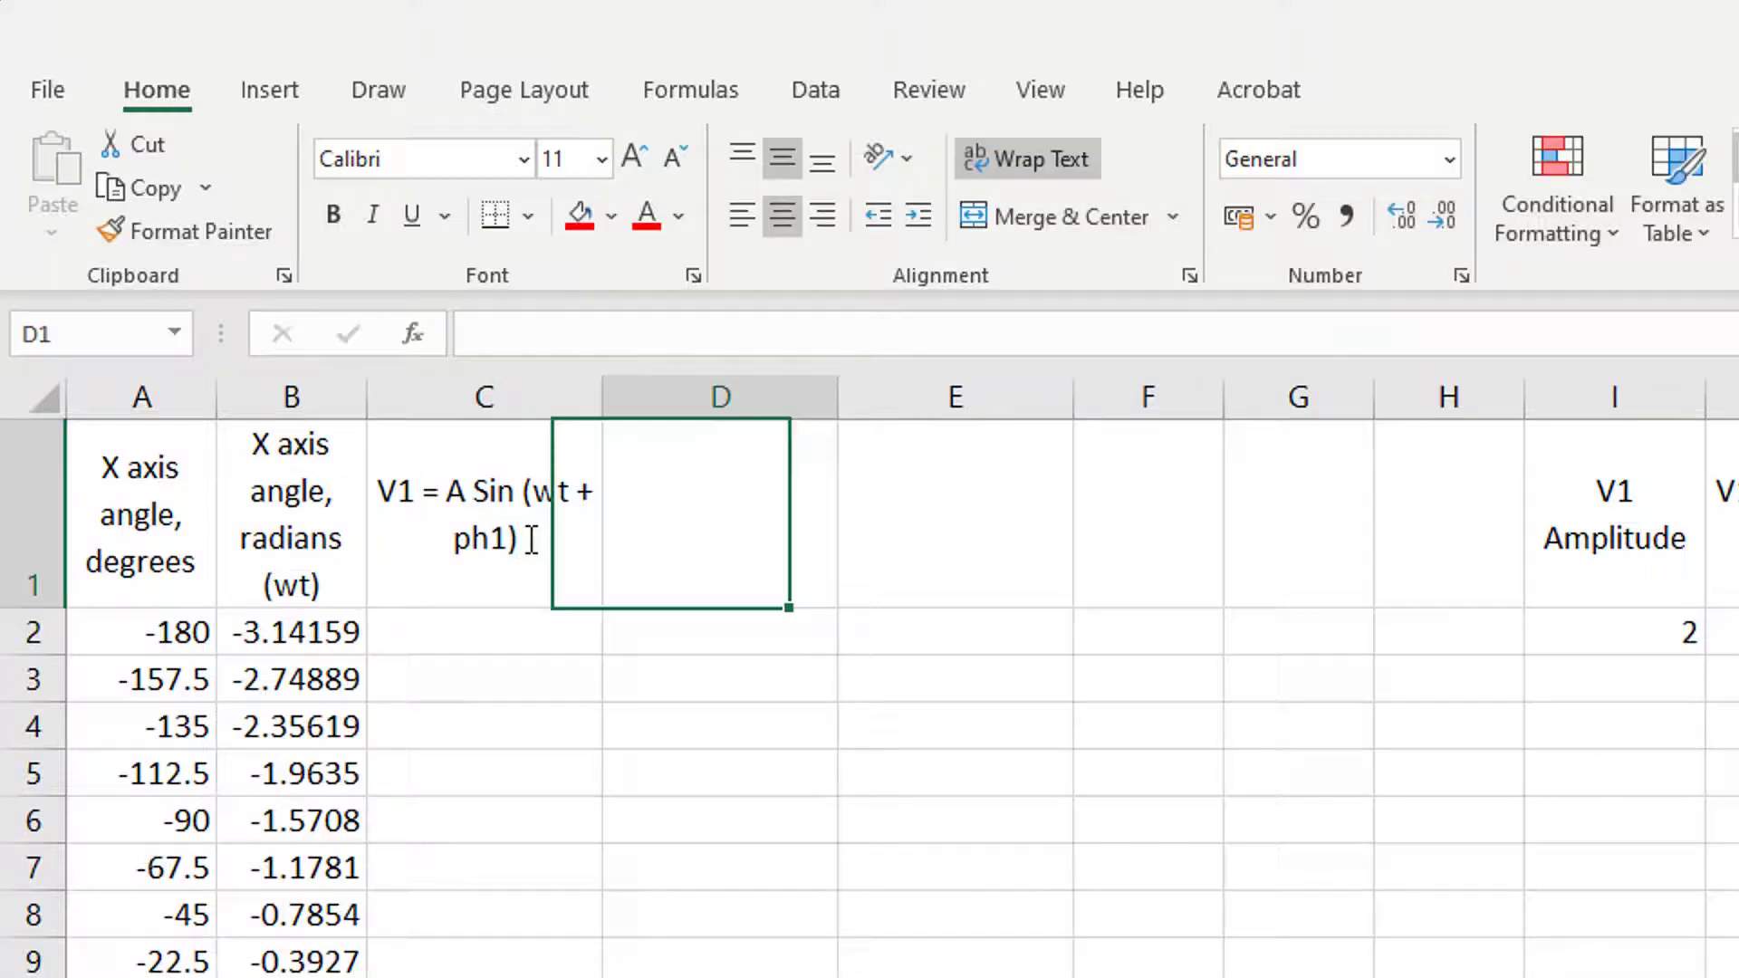
type("V2")
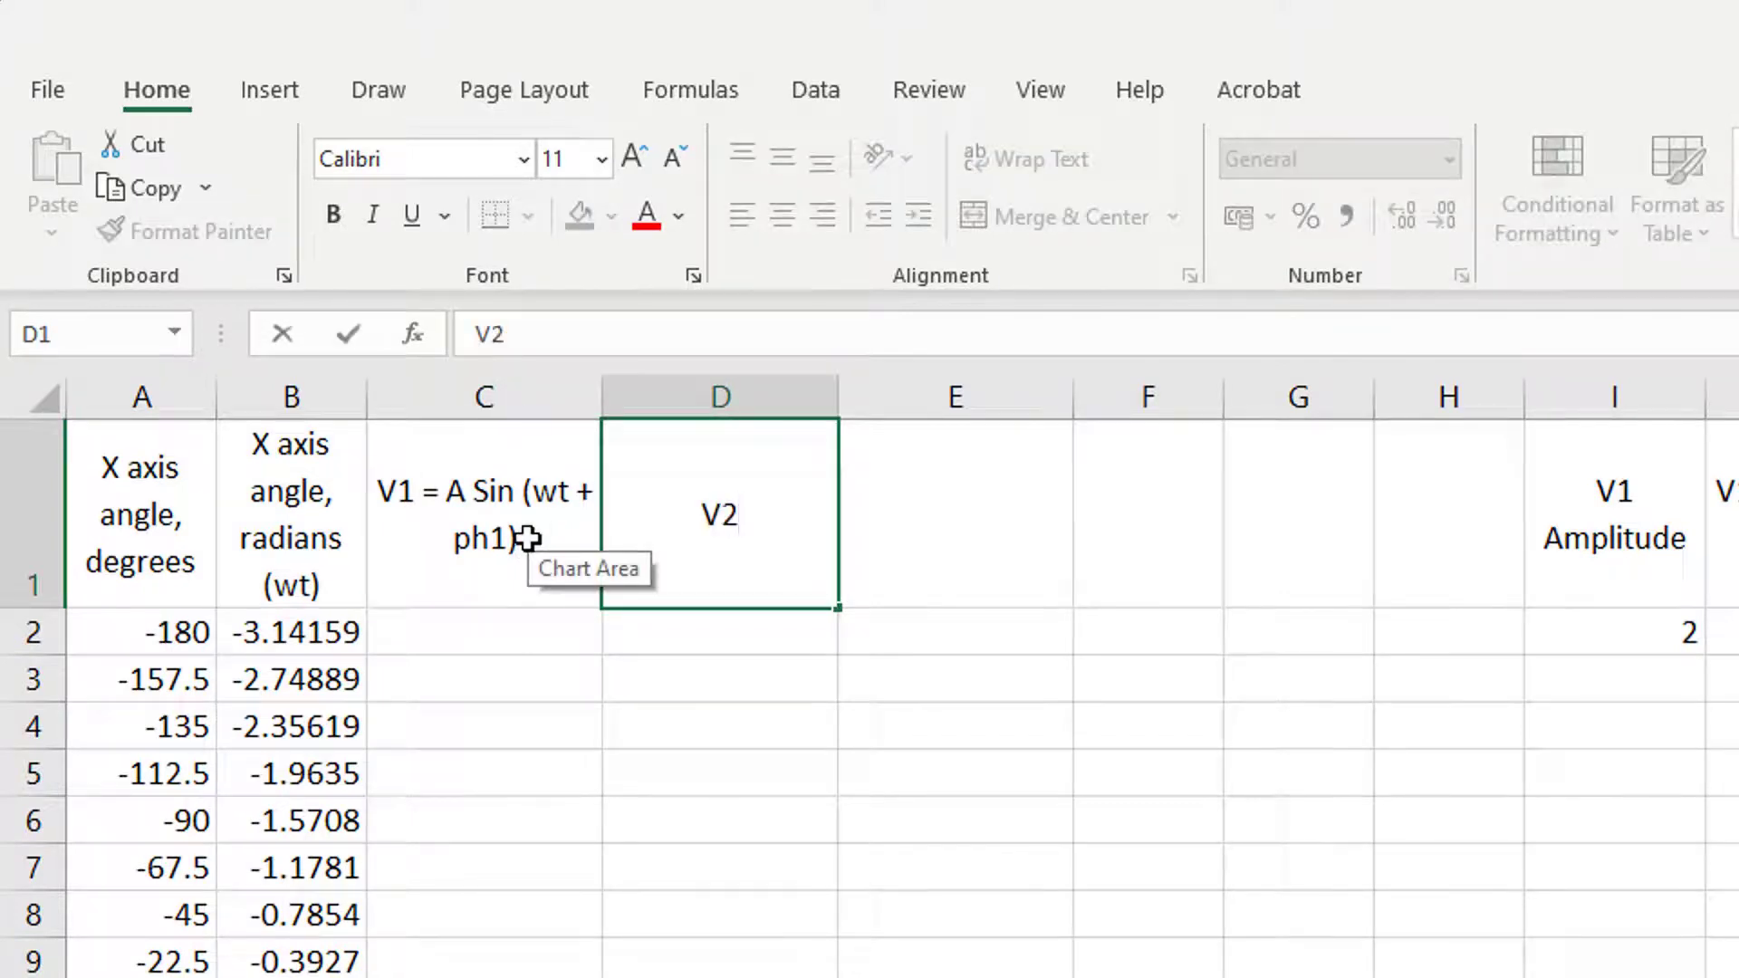
type(" = A S")
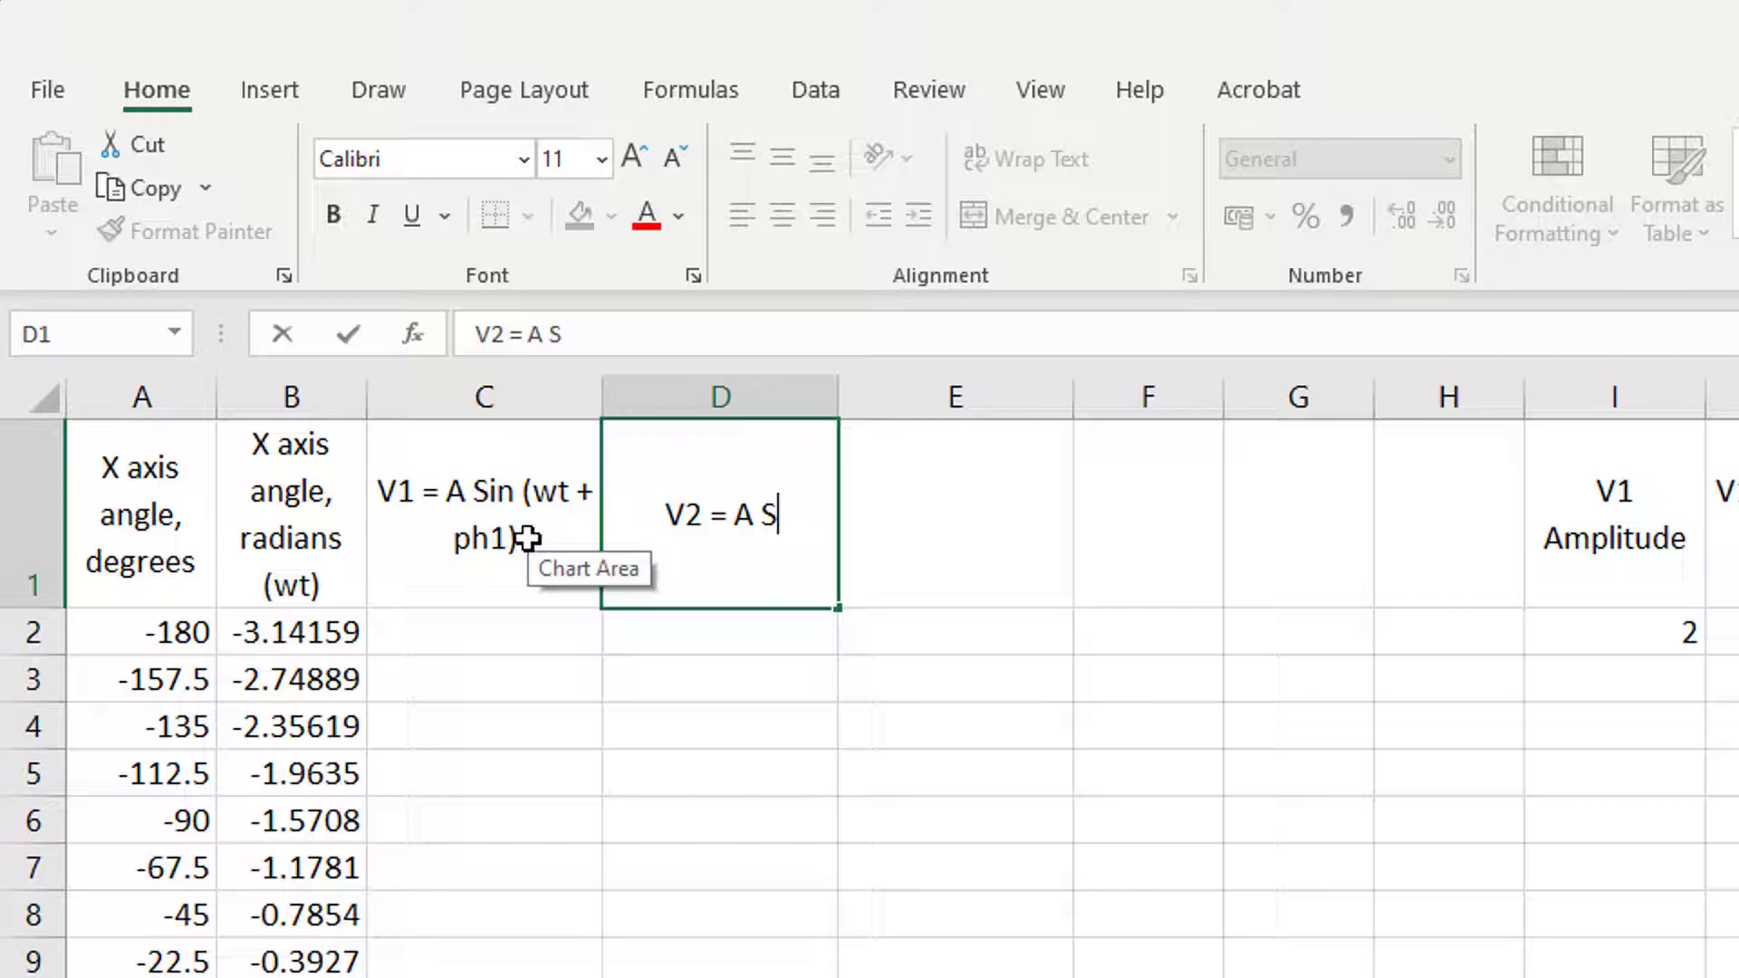
type("in")
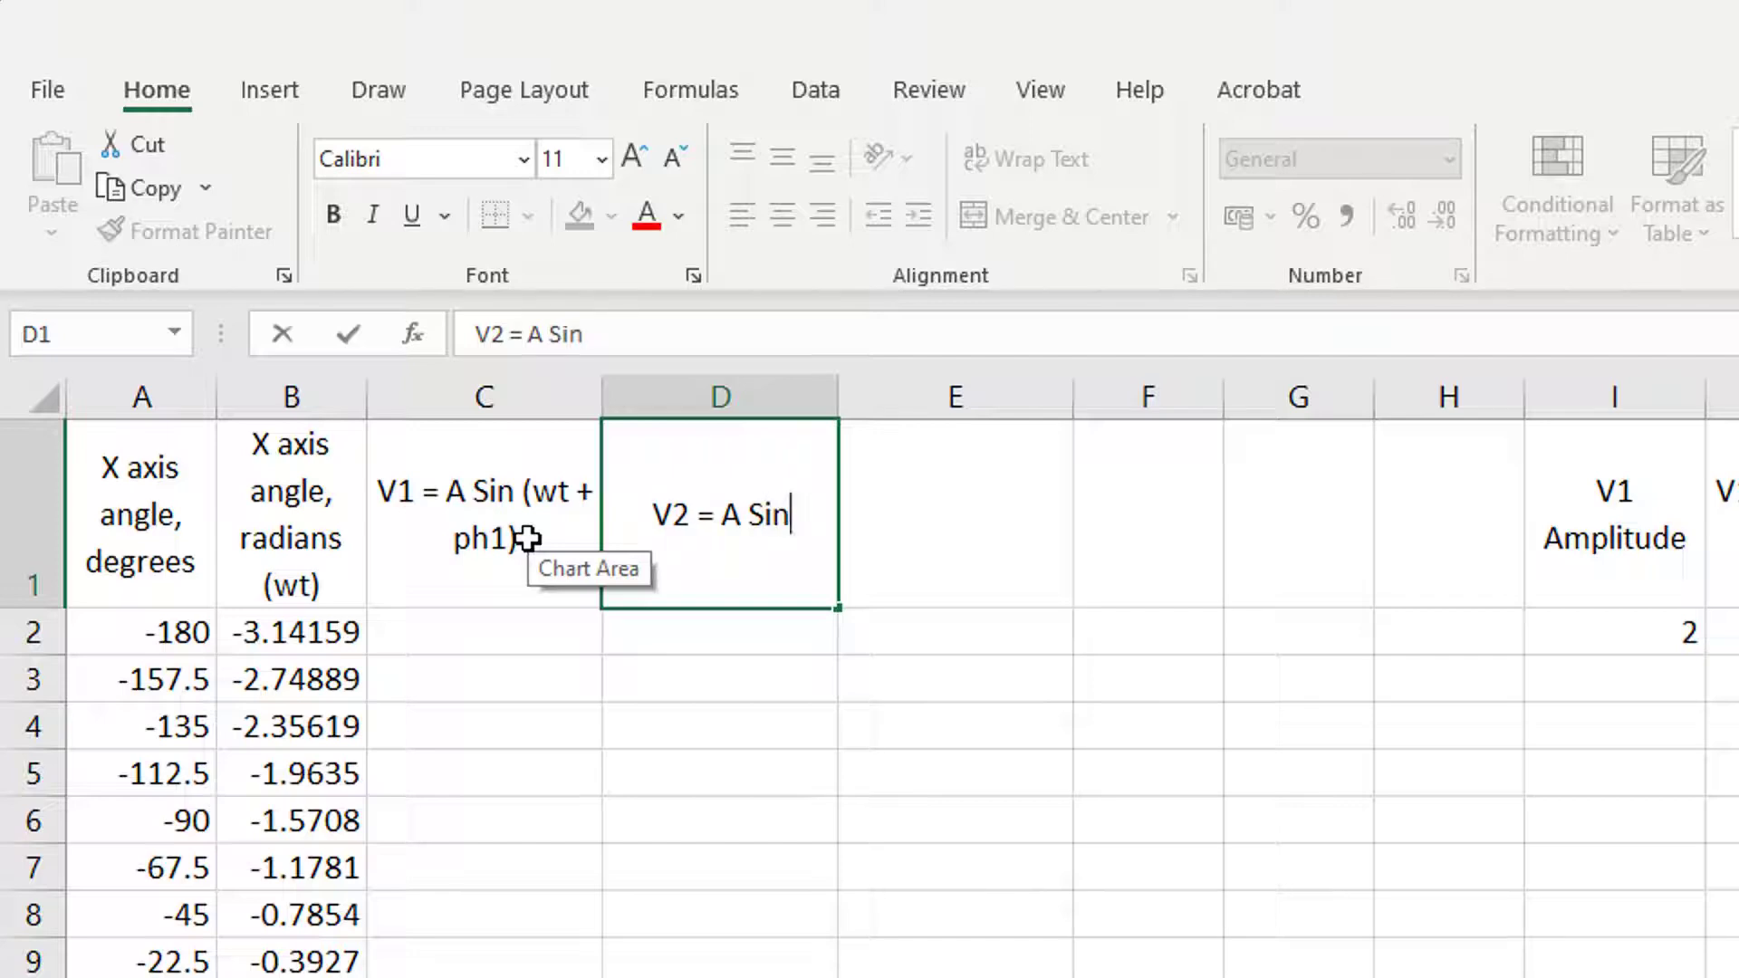
type(" (wt")
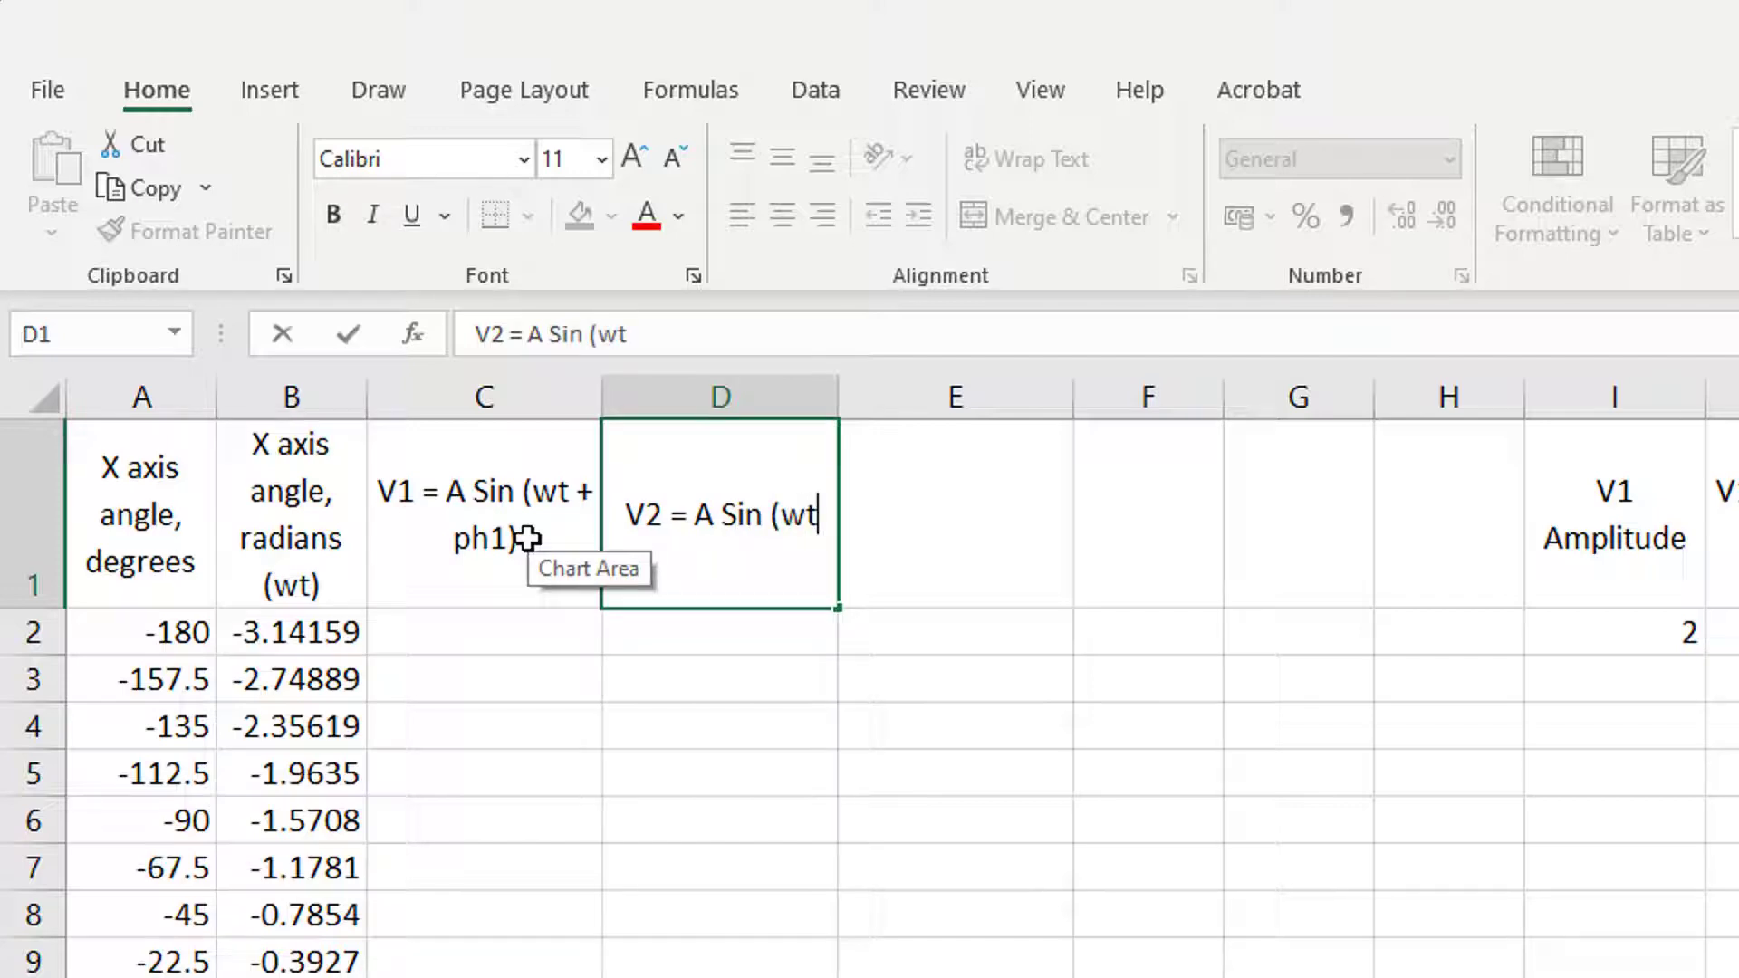
type(" + ")
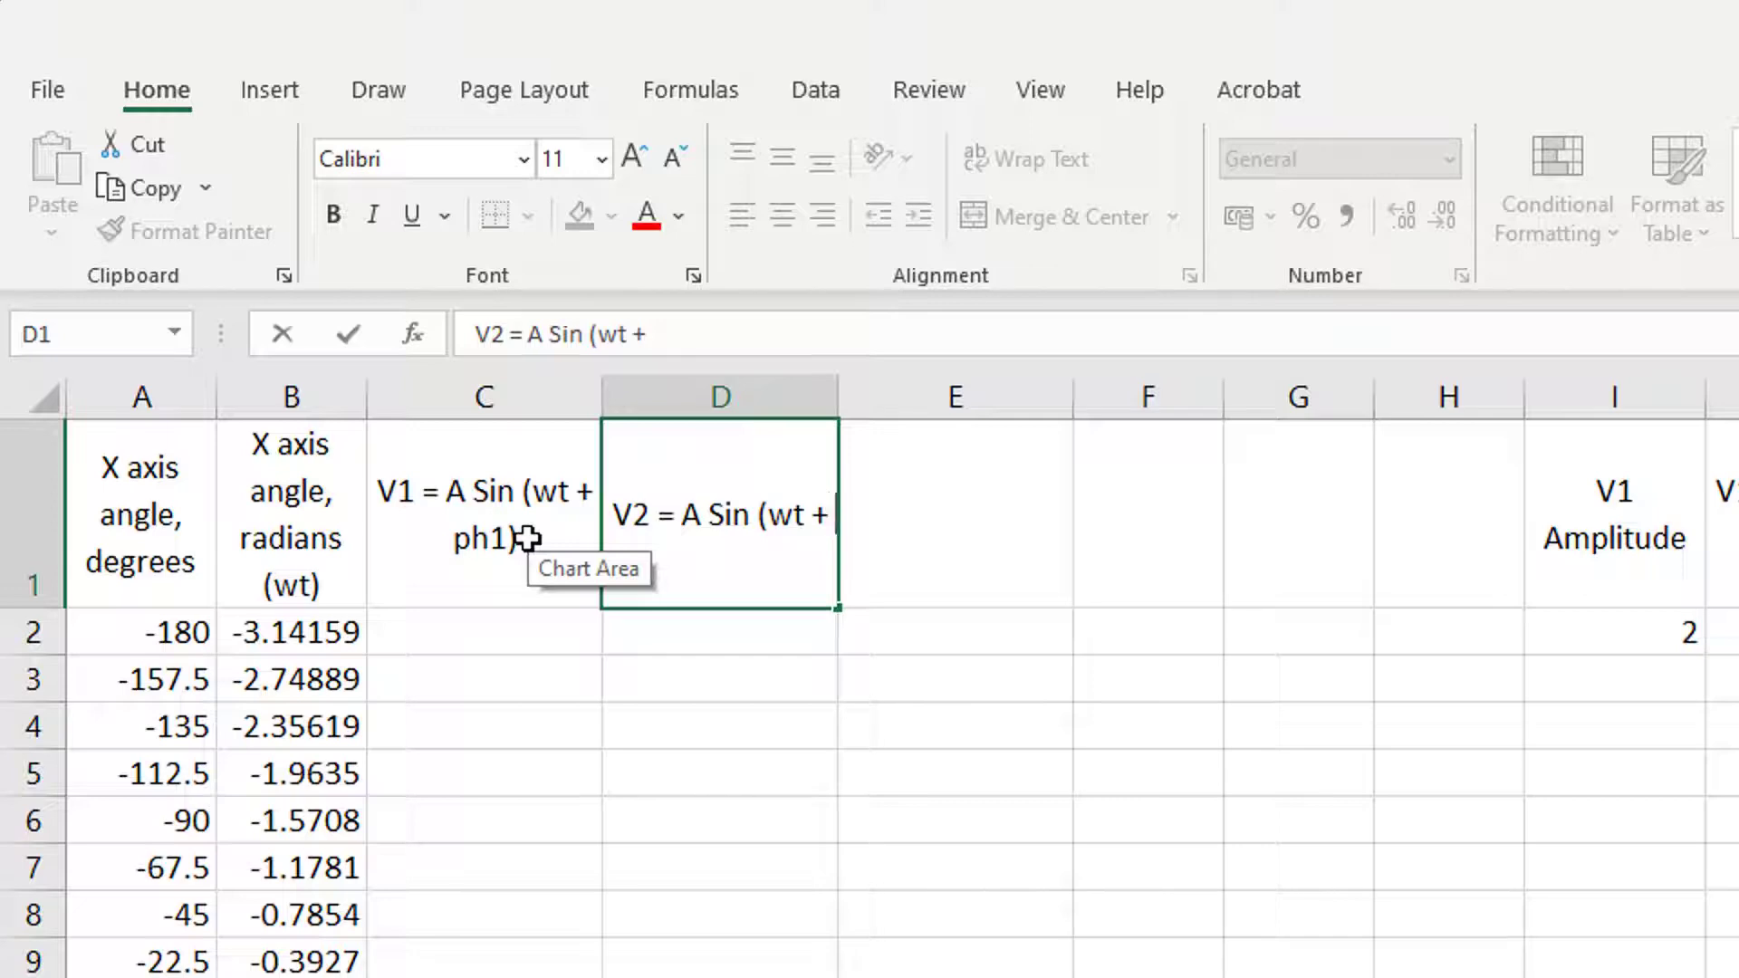
type("ph2")
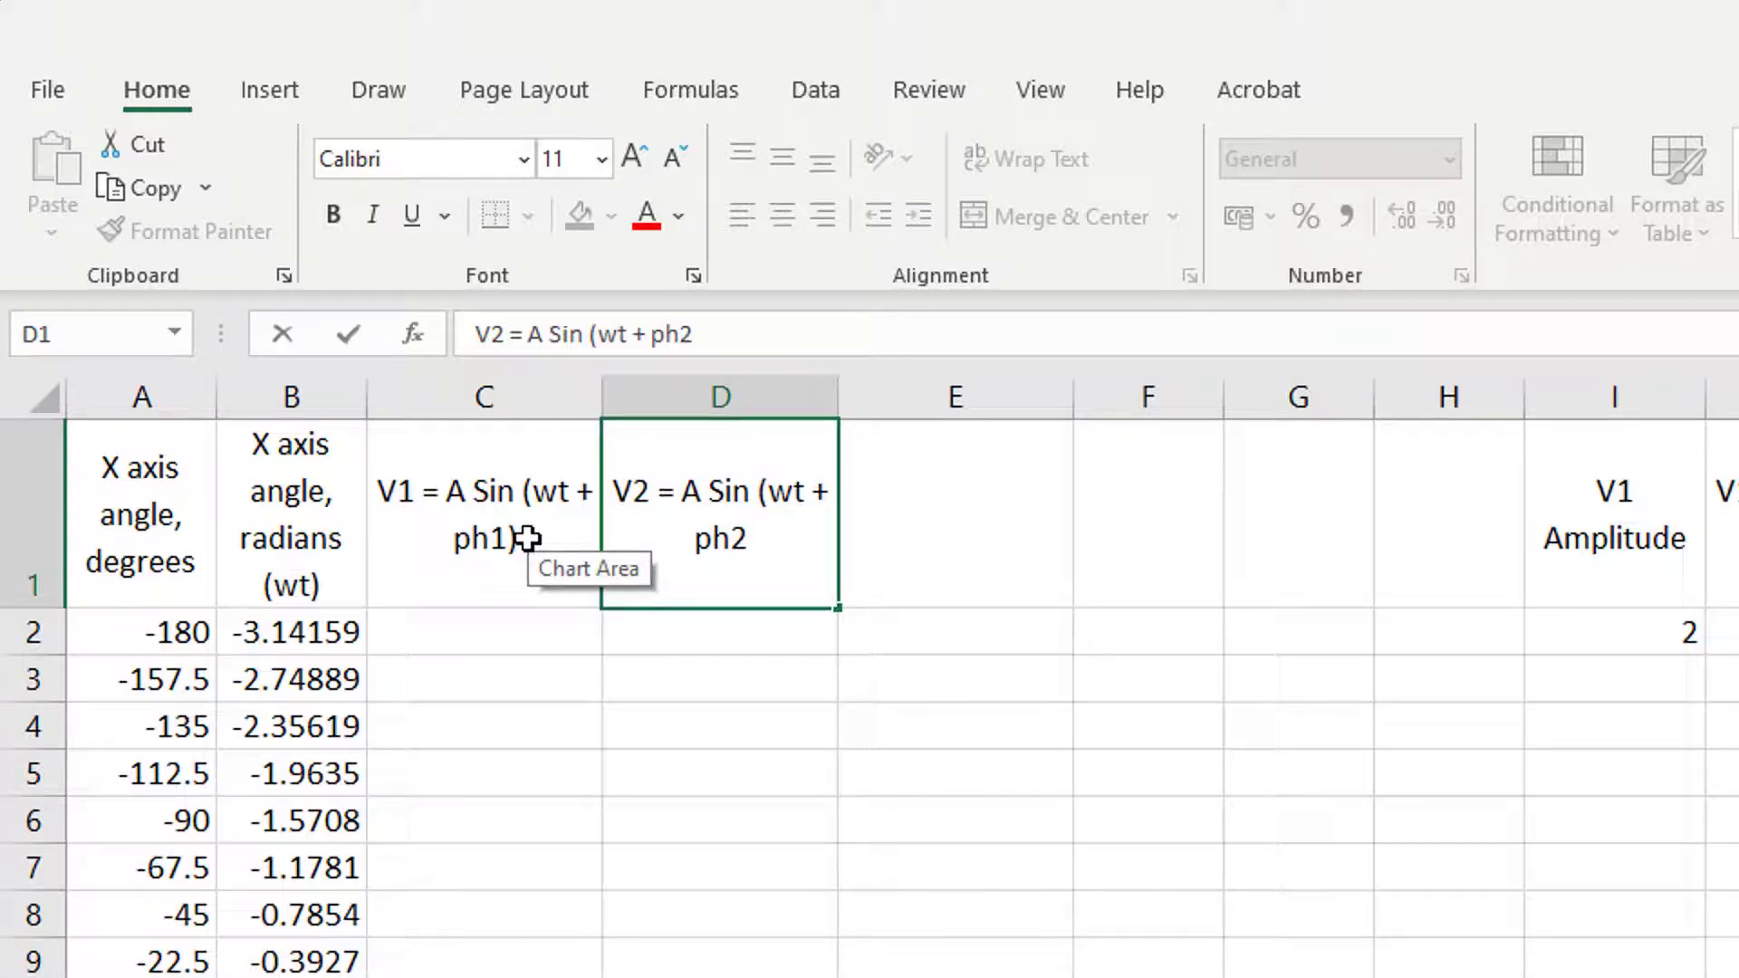
type(")")
key("Return")
left_click_drag(597, 392, 725, 392)
left_click_drag(964, 392, 1047, 393)
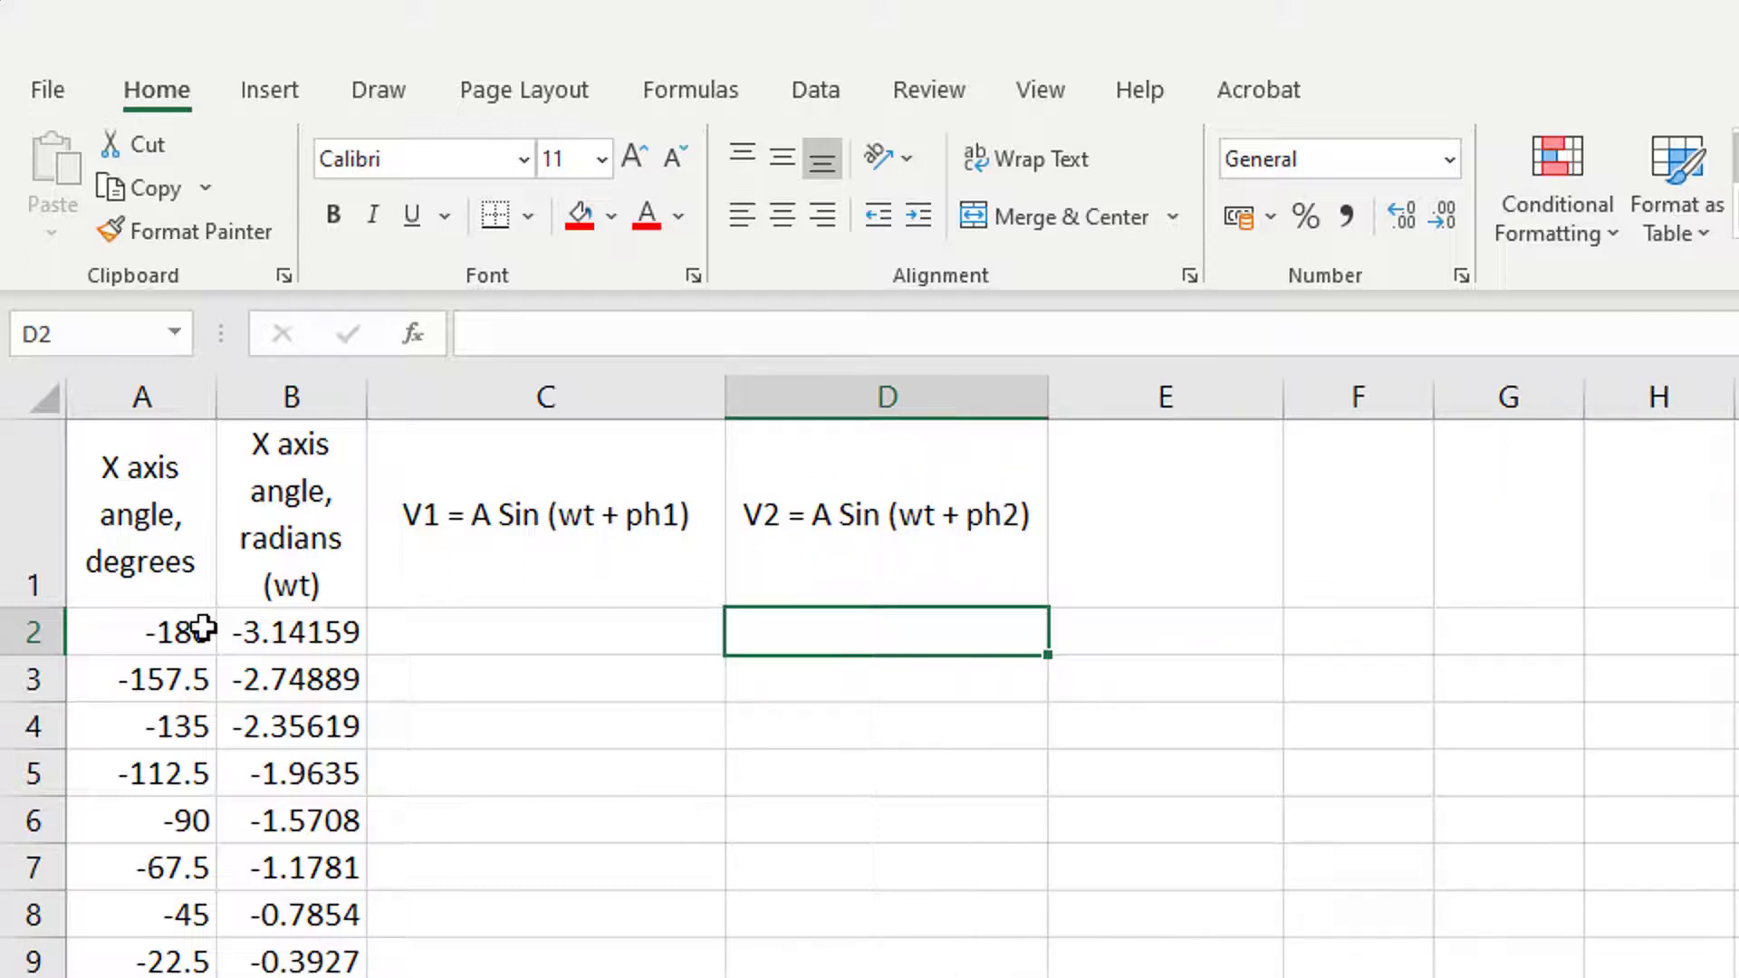
Head column E with 'VT = V1 + V2' in E1.
left_click(1117, 516)
left_click(637, 342)
type("VT = V1 + V2")
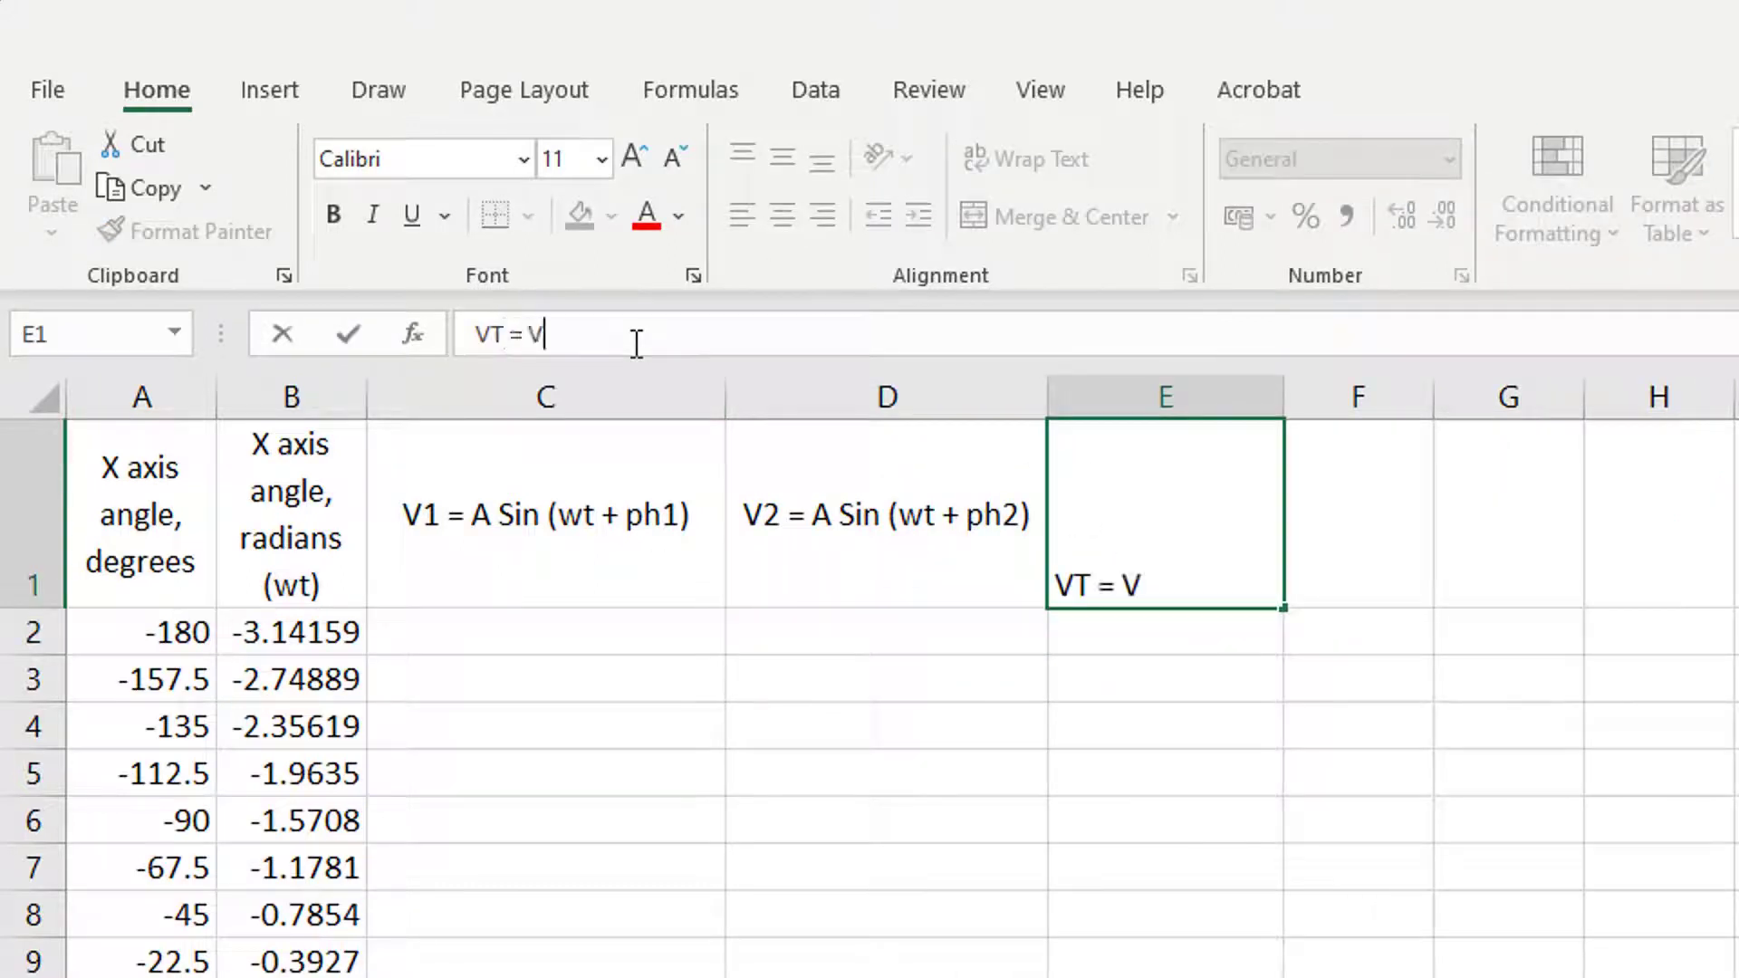
key("Return")
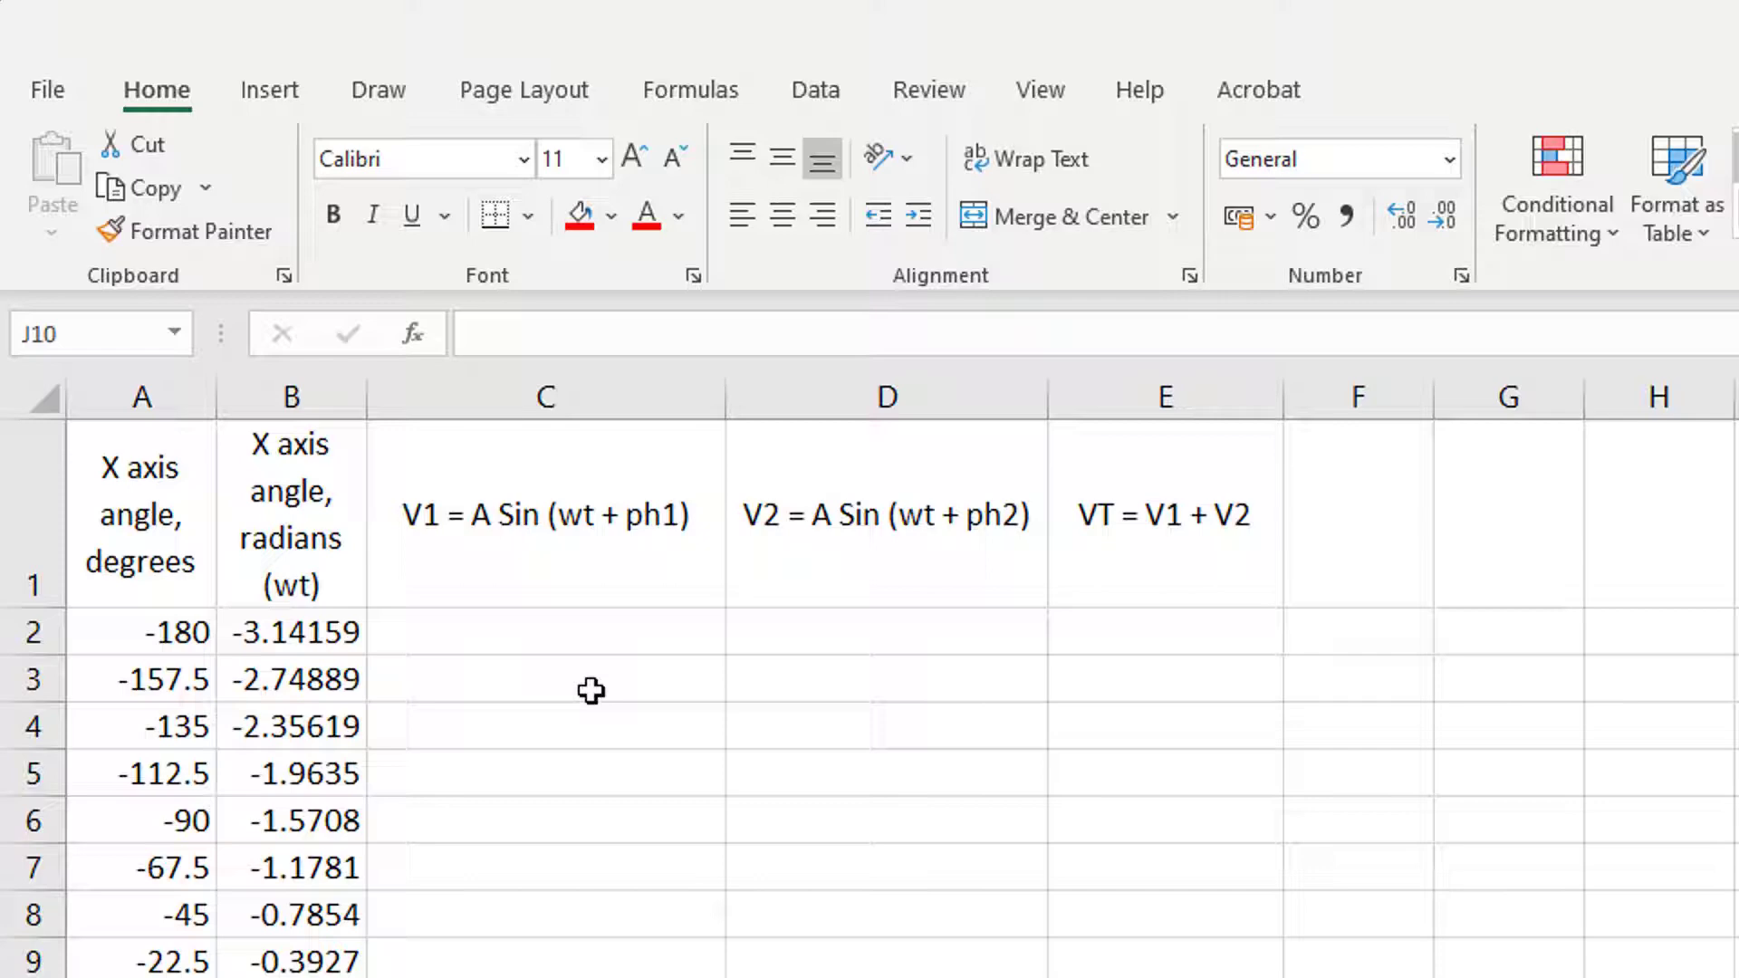
left_click(552, 639)
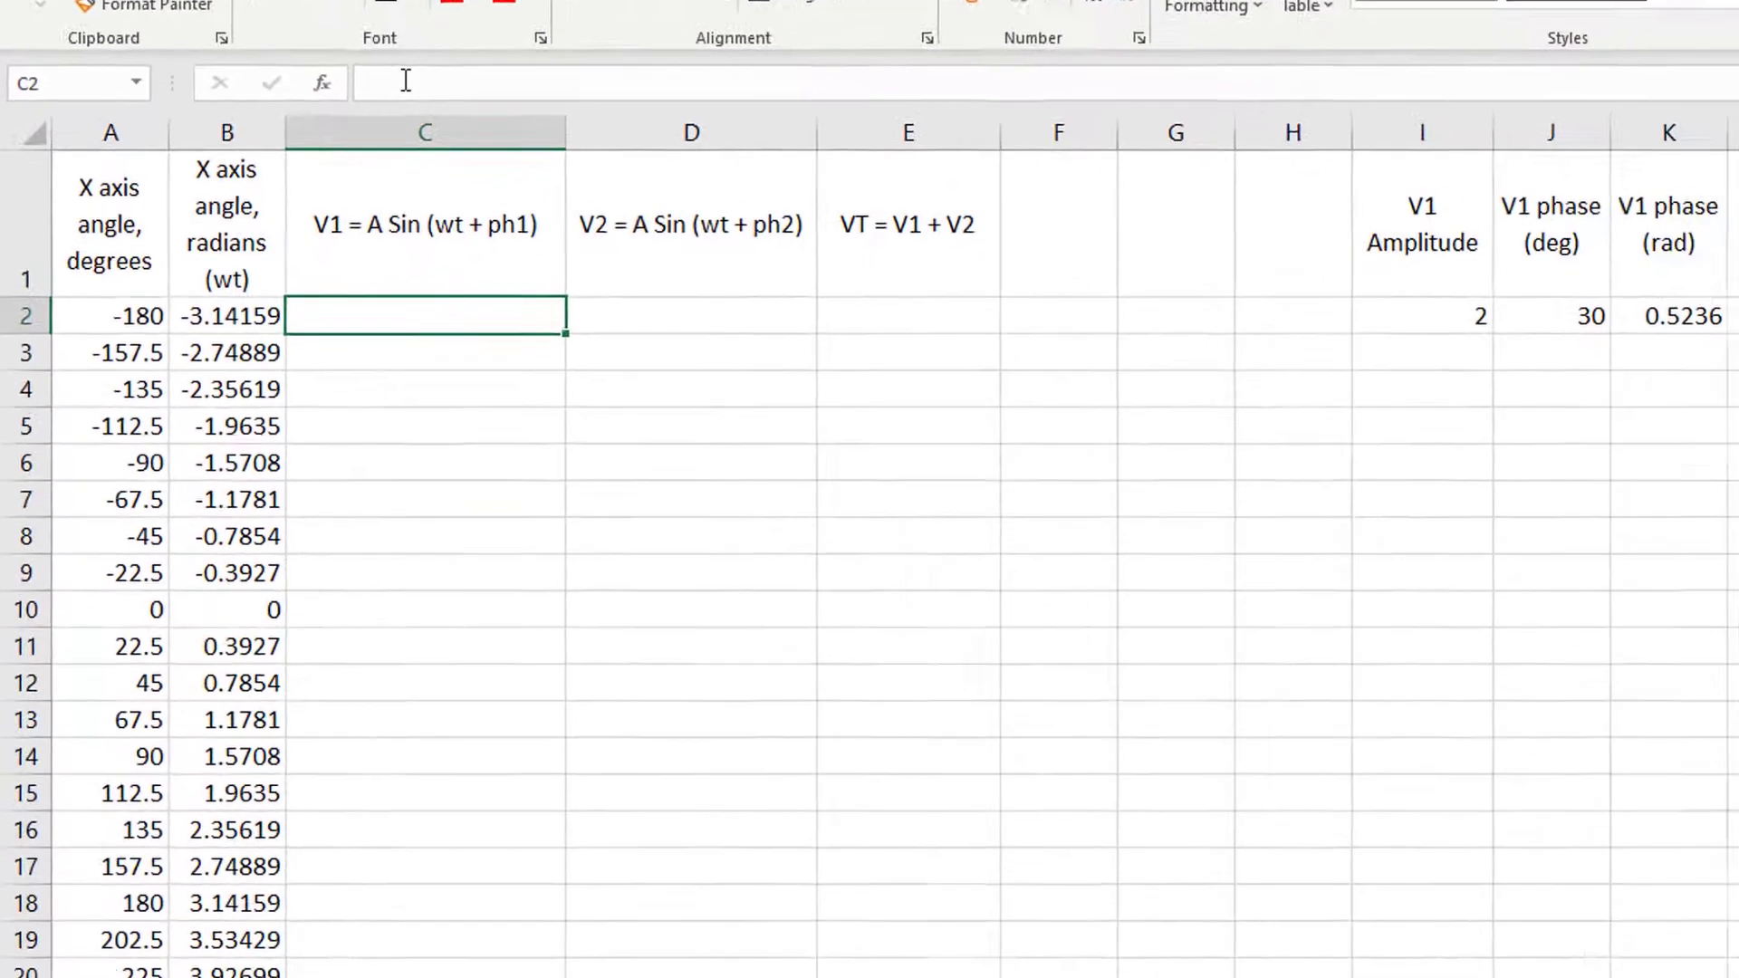
Enter =I2*SIN(B2+$K$2) in C2, giving -1 as the first V1 value.
left_click(520, 331)
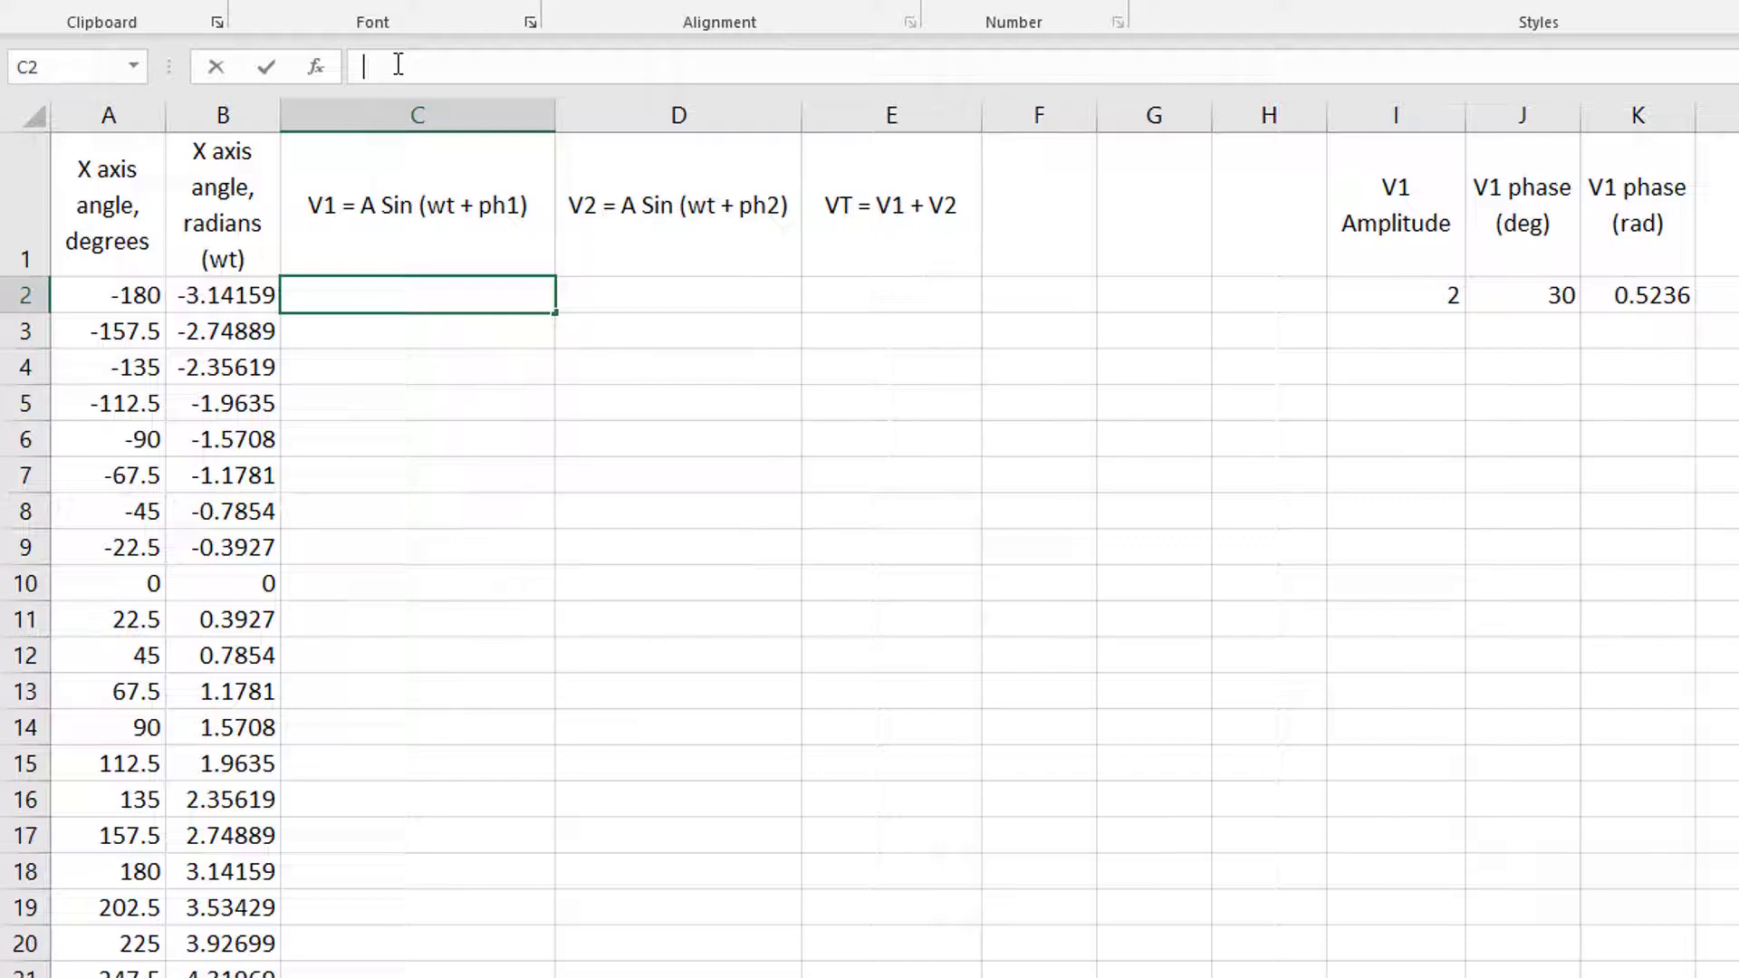
type("=")
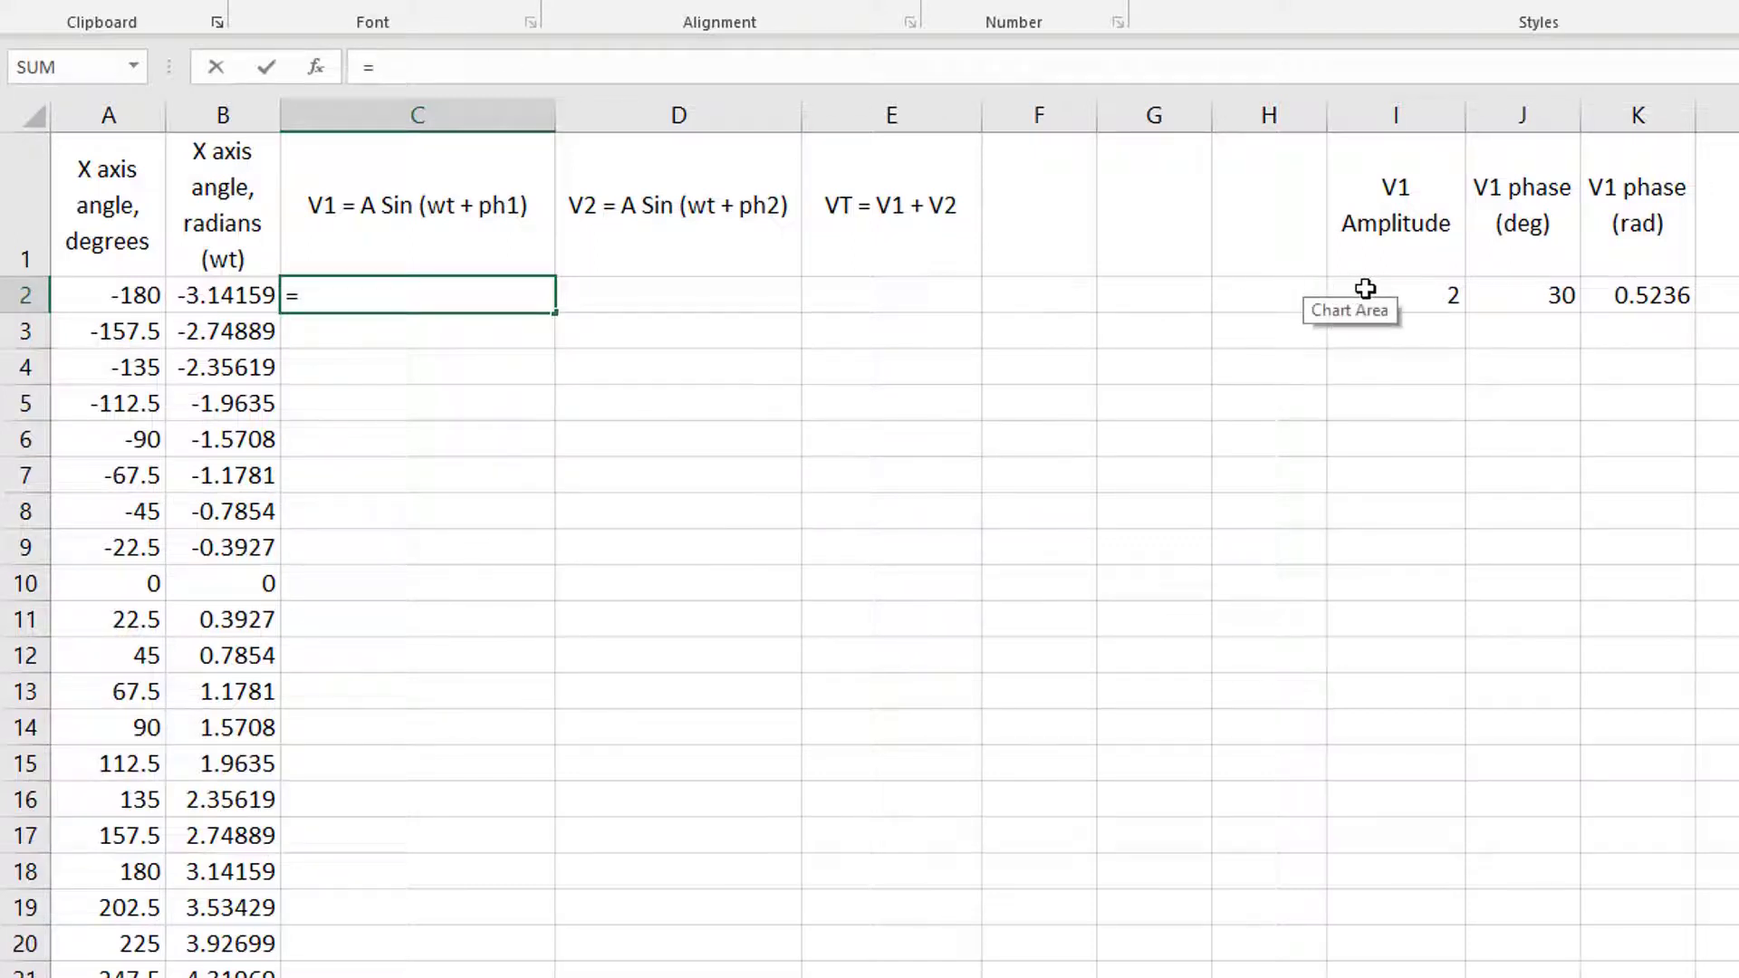
left_click(1421, 293)
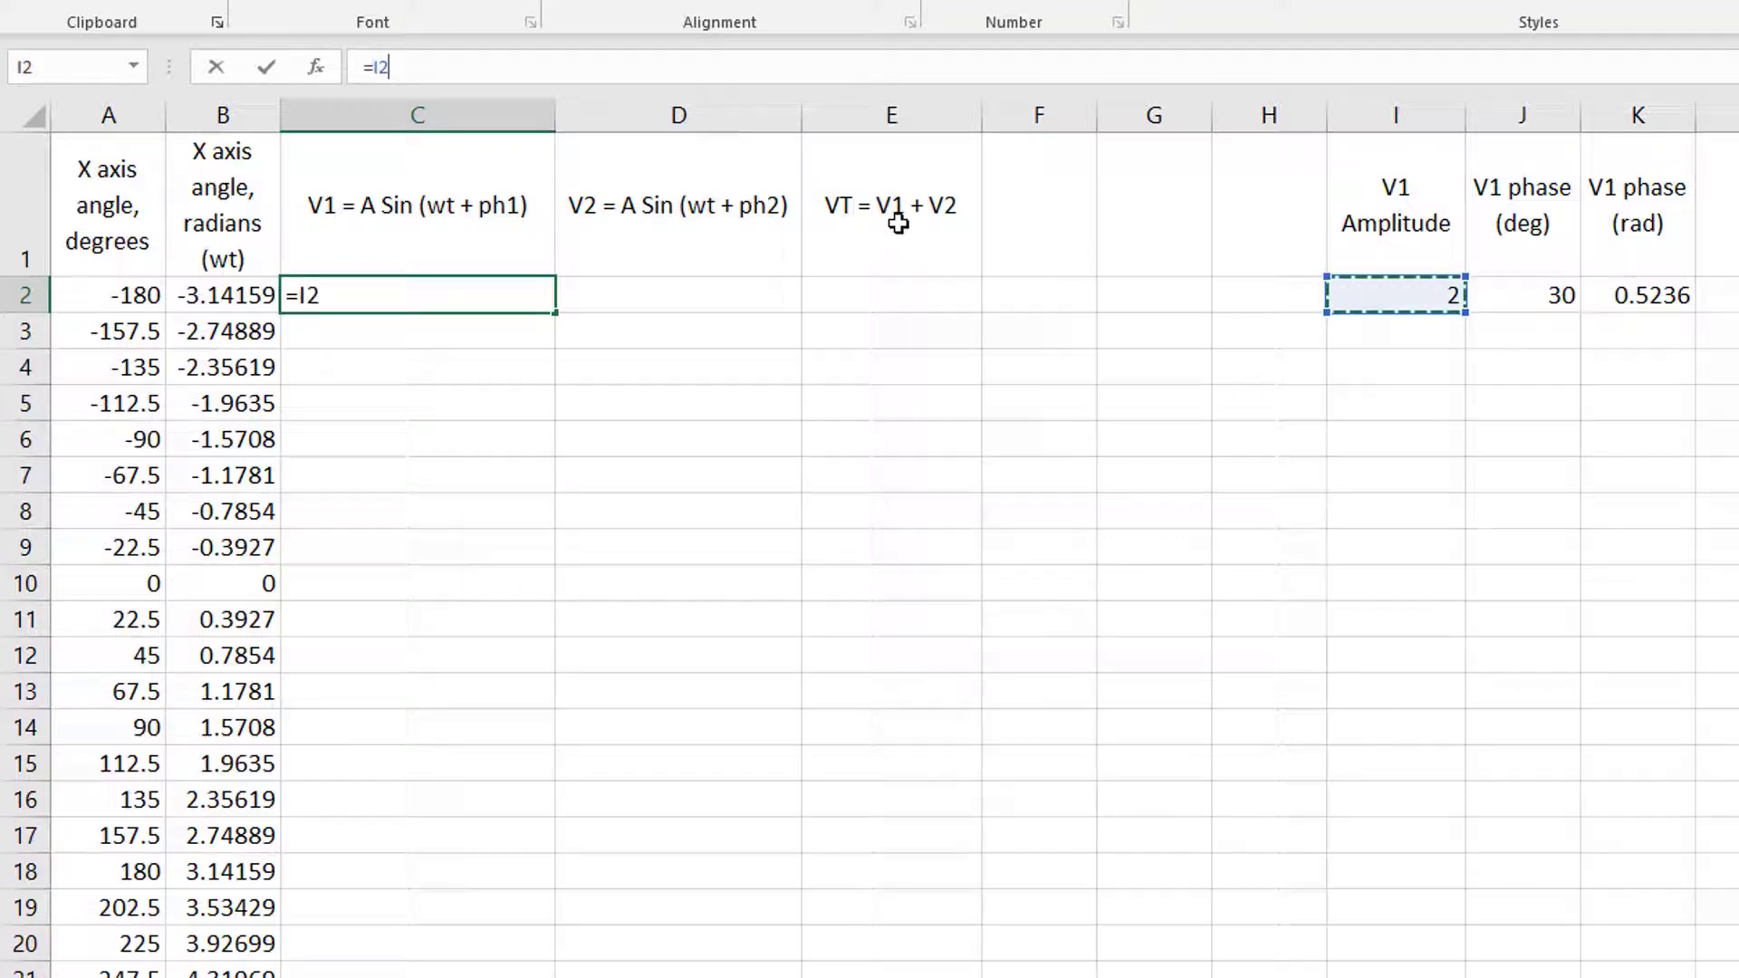
type("*")
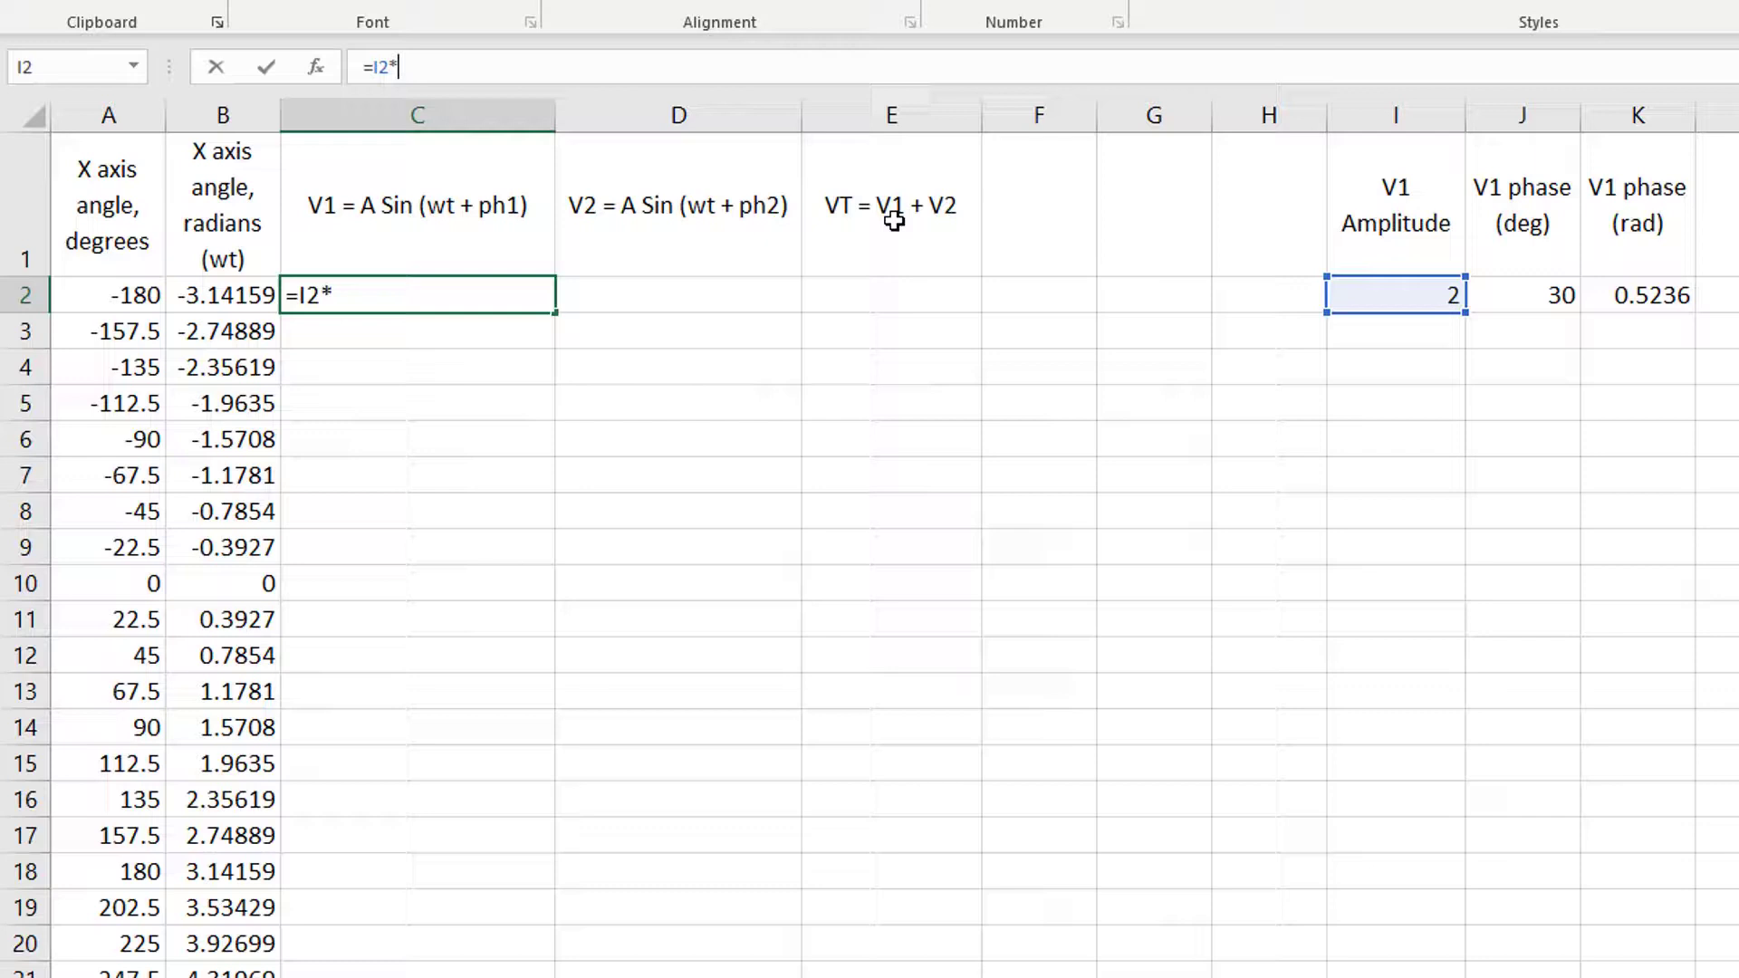
type("Sin(")
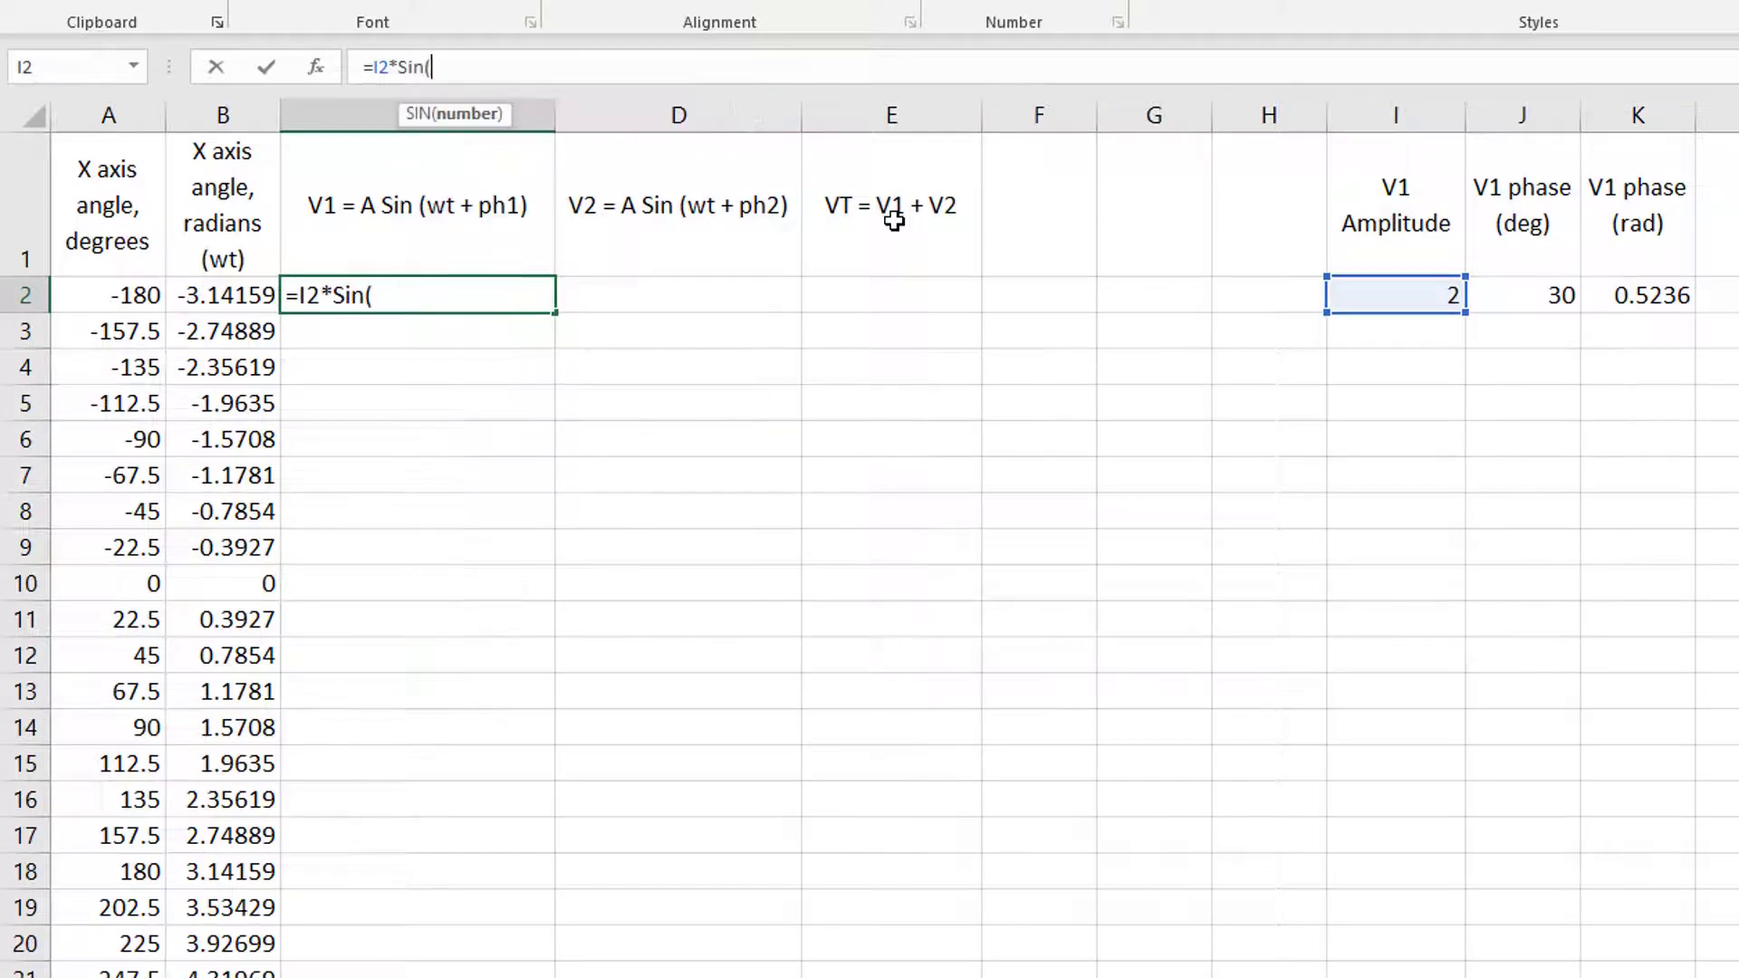
left_click(241, 291)
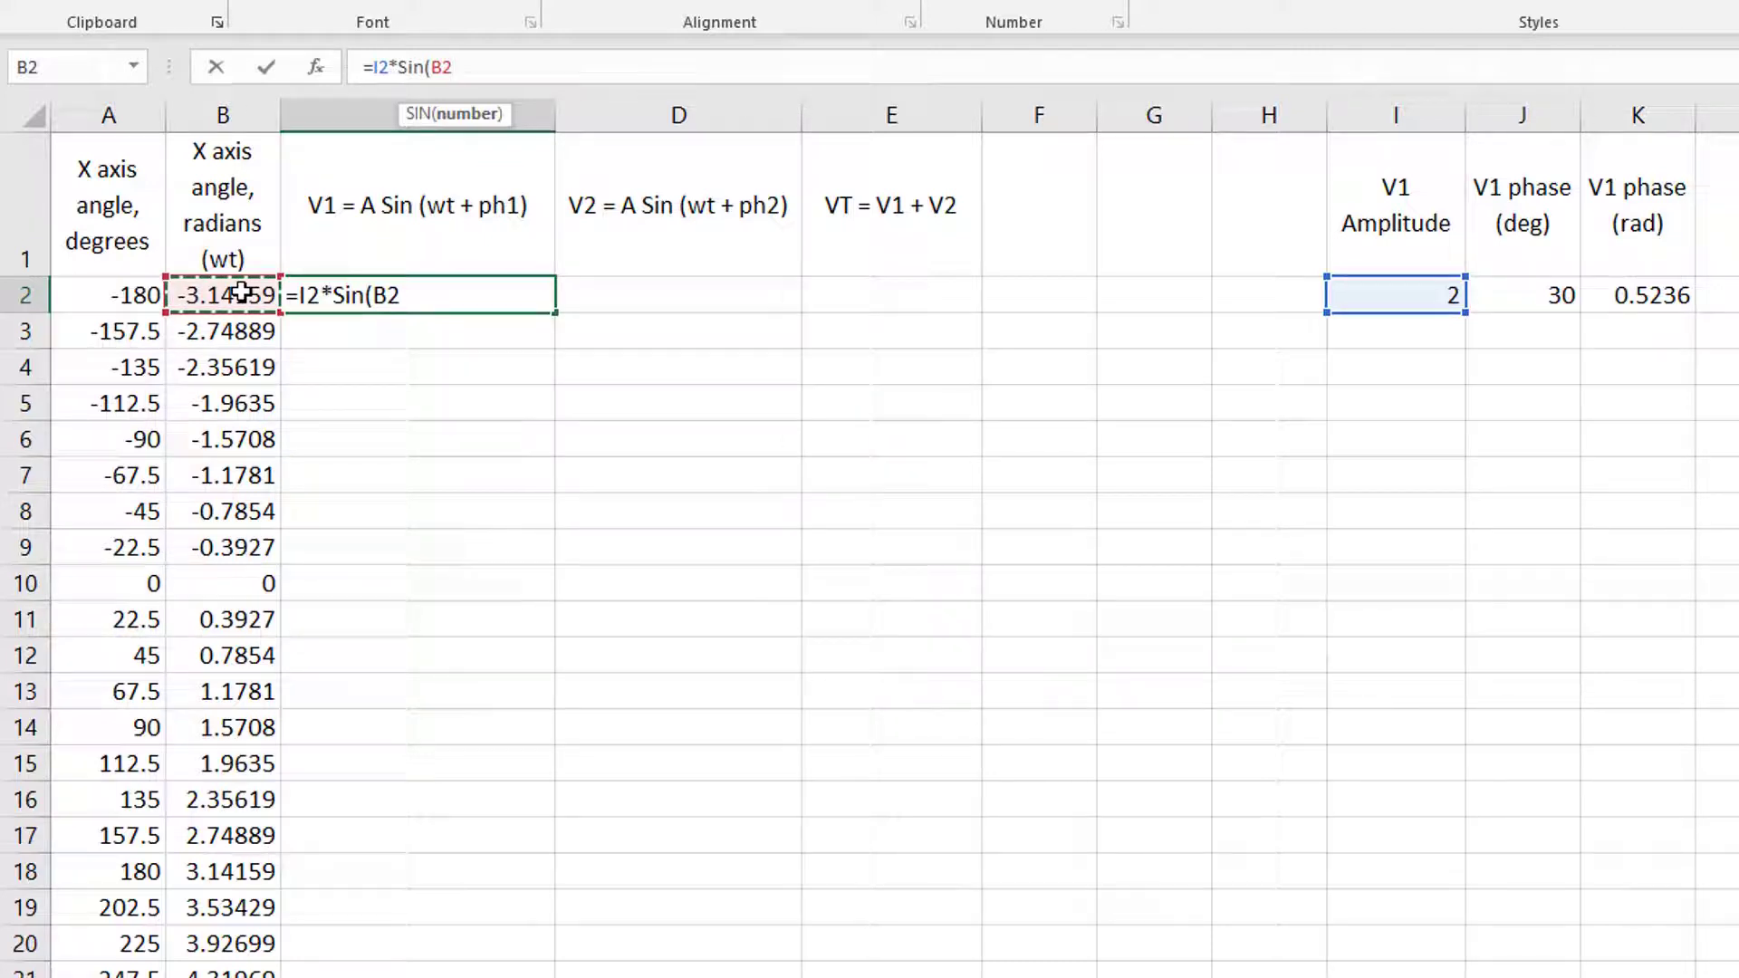
type("+")
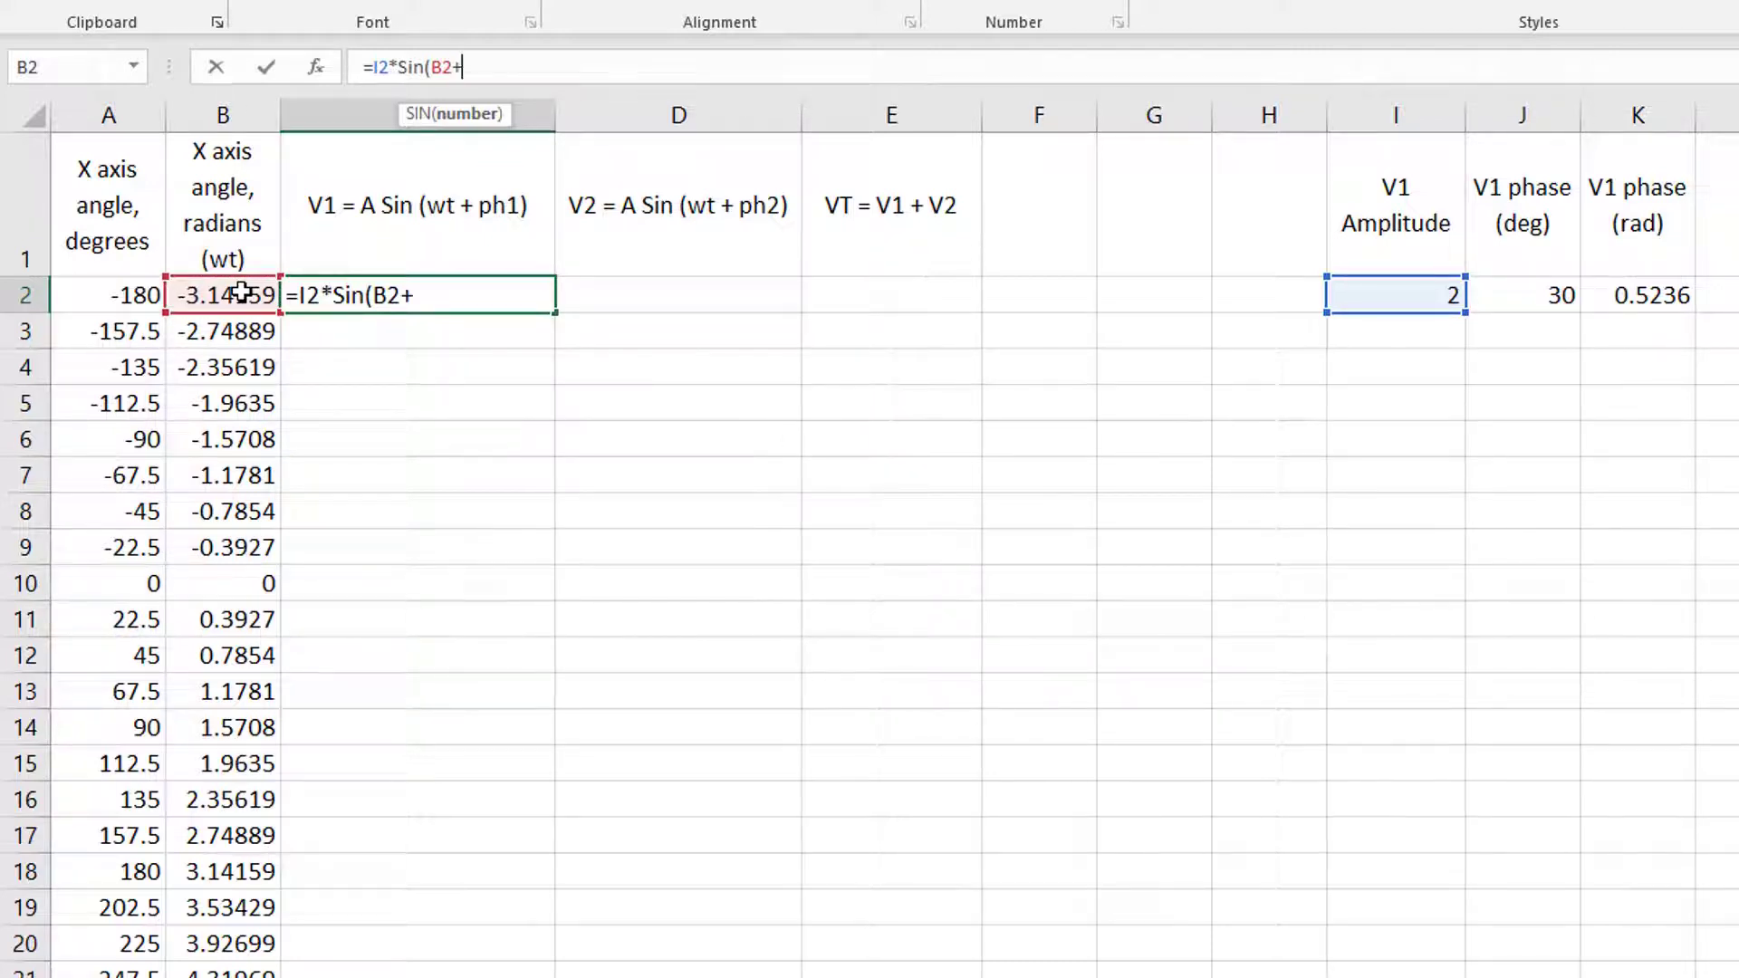
left_click(1612, 297)
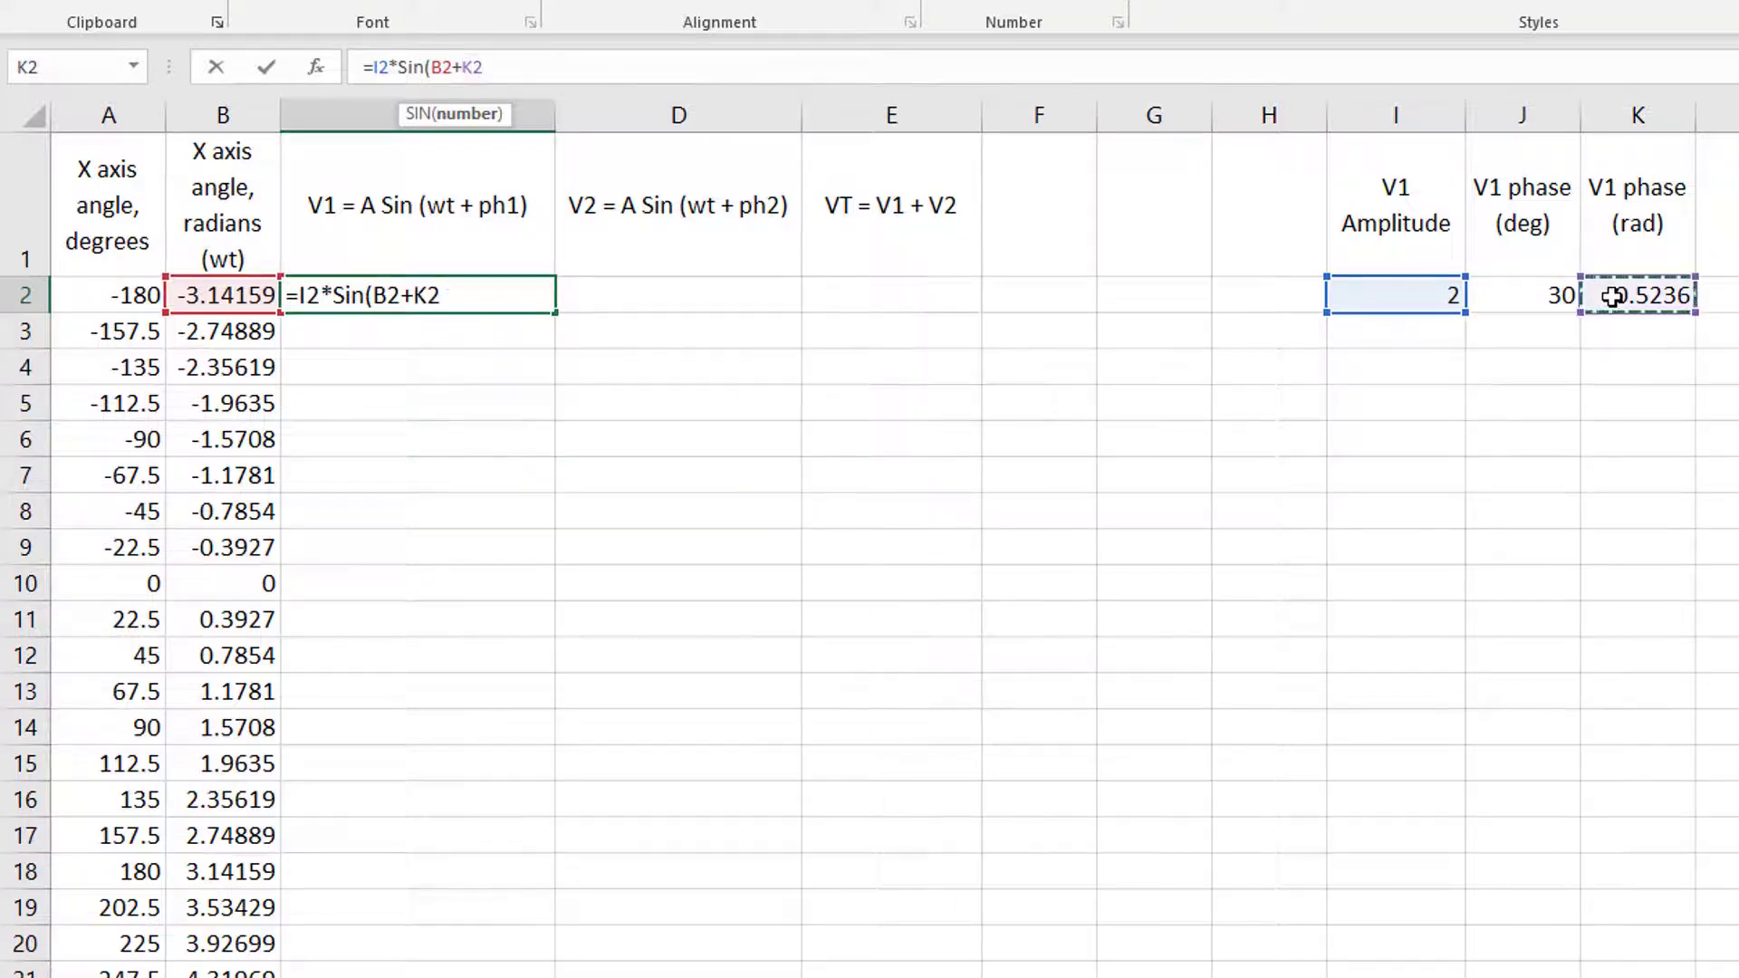
left_click(462, 67)
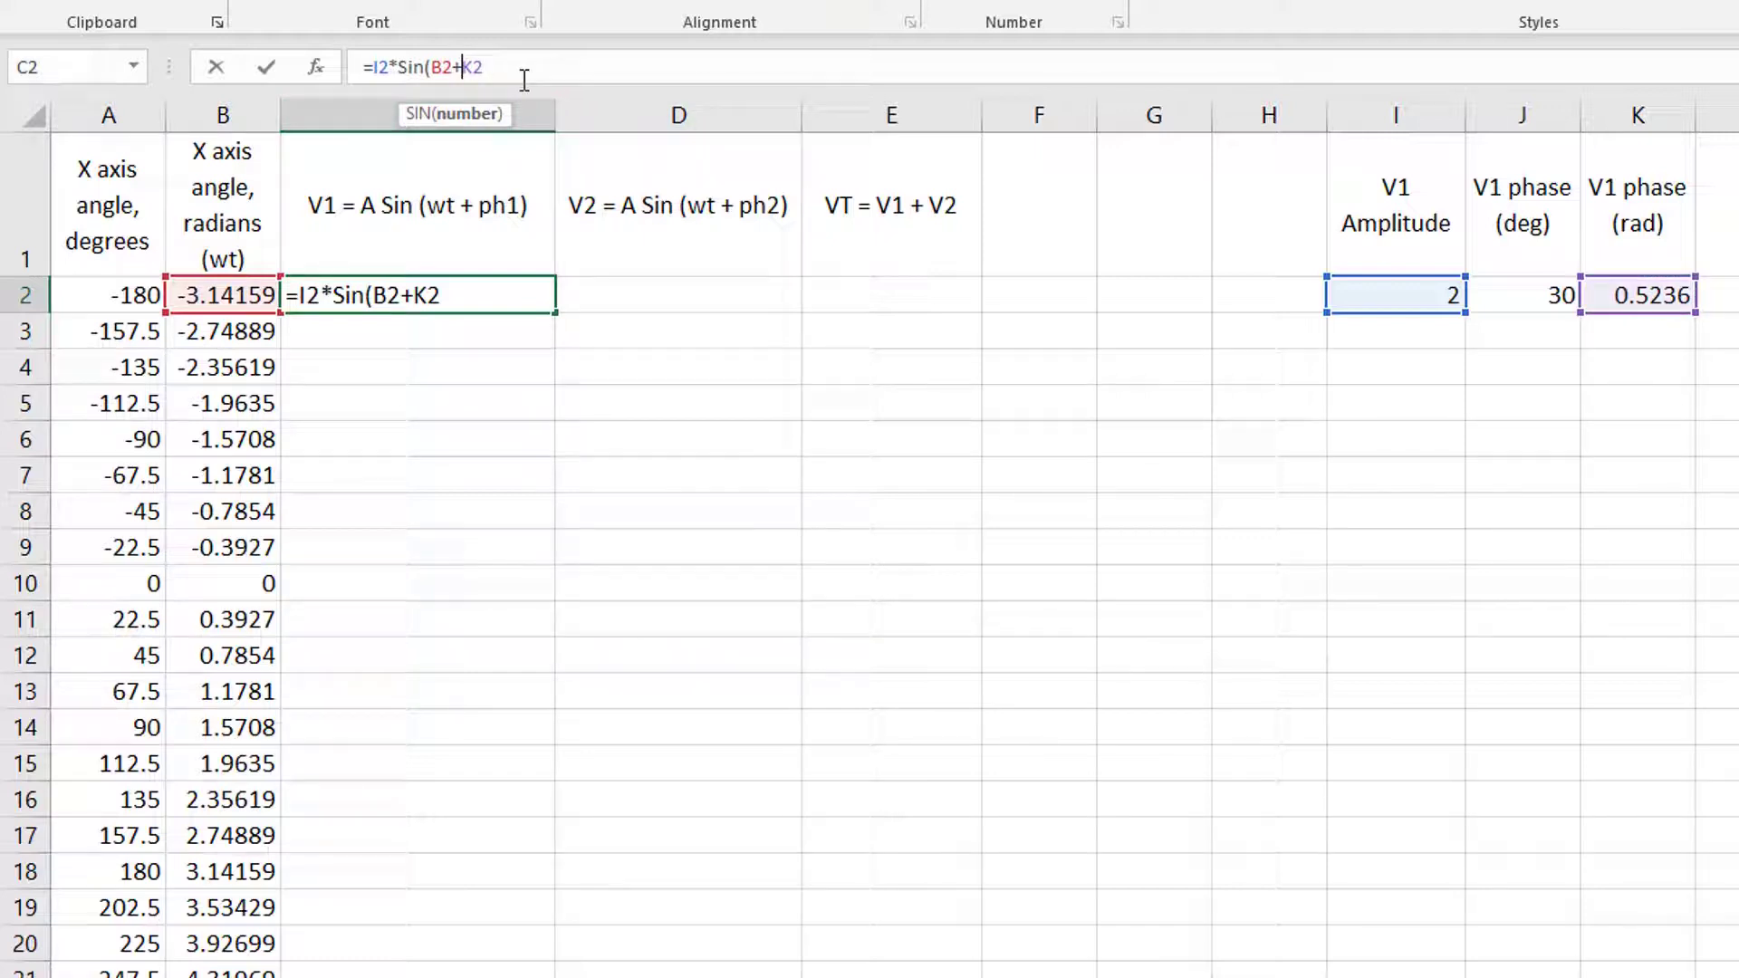
type("$K")
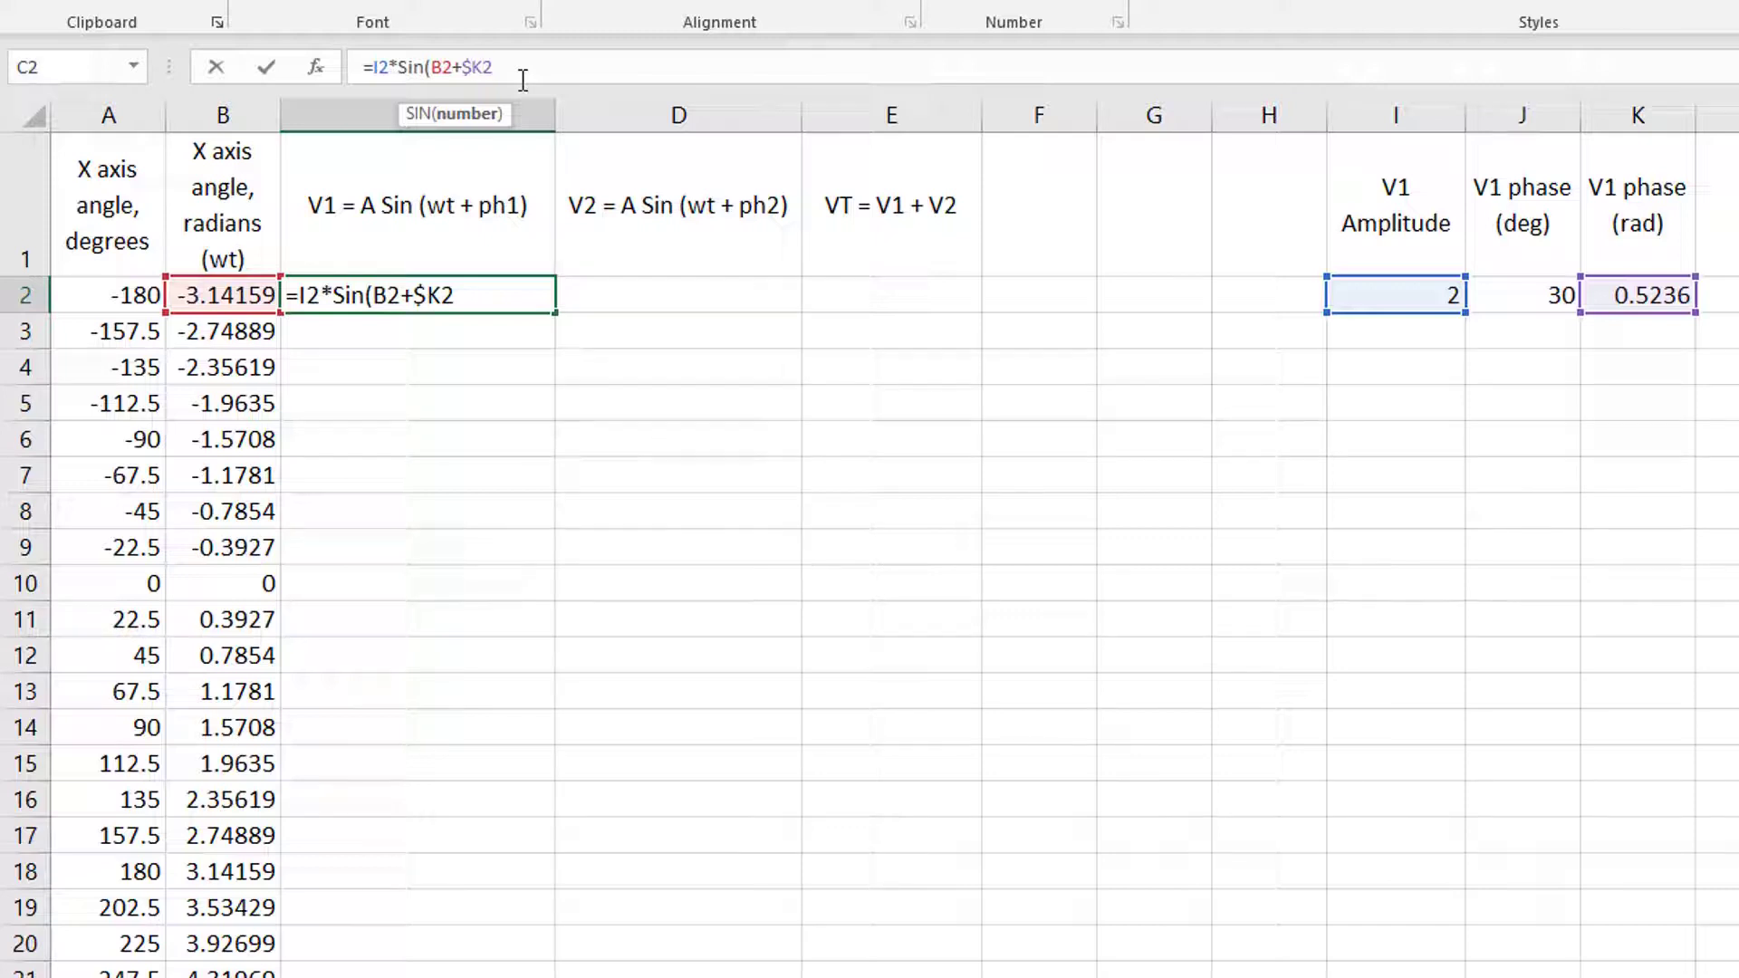
type("$2")
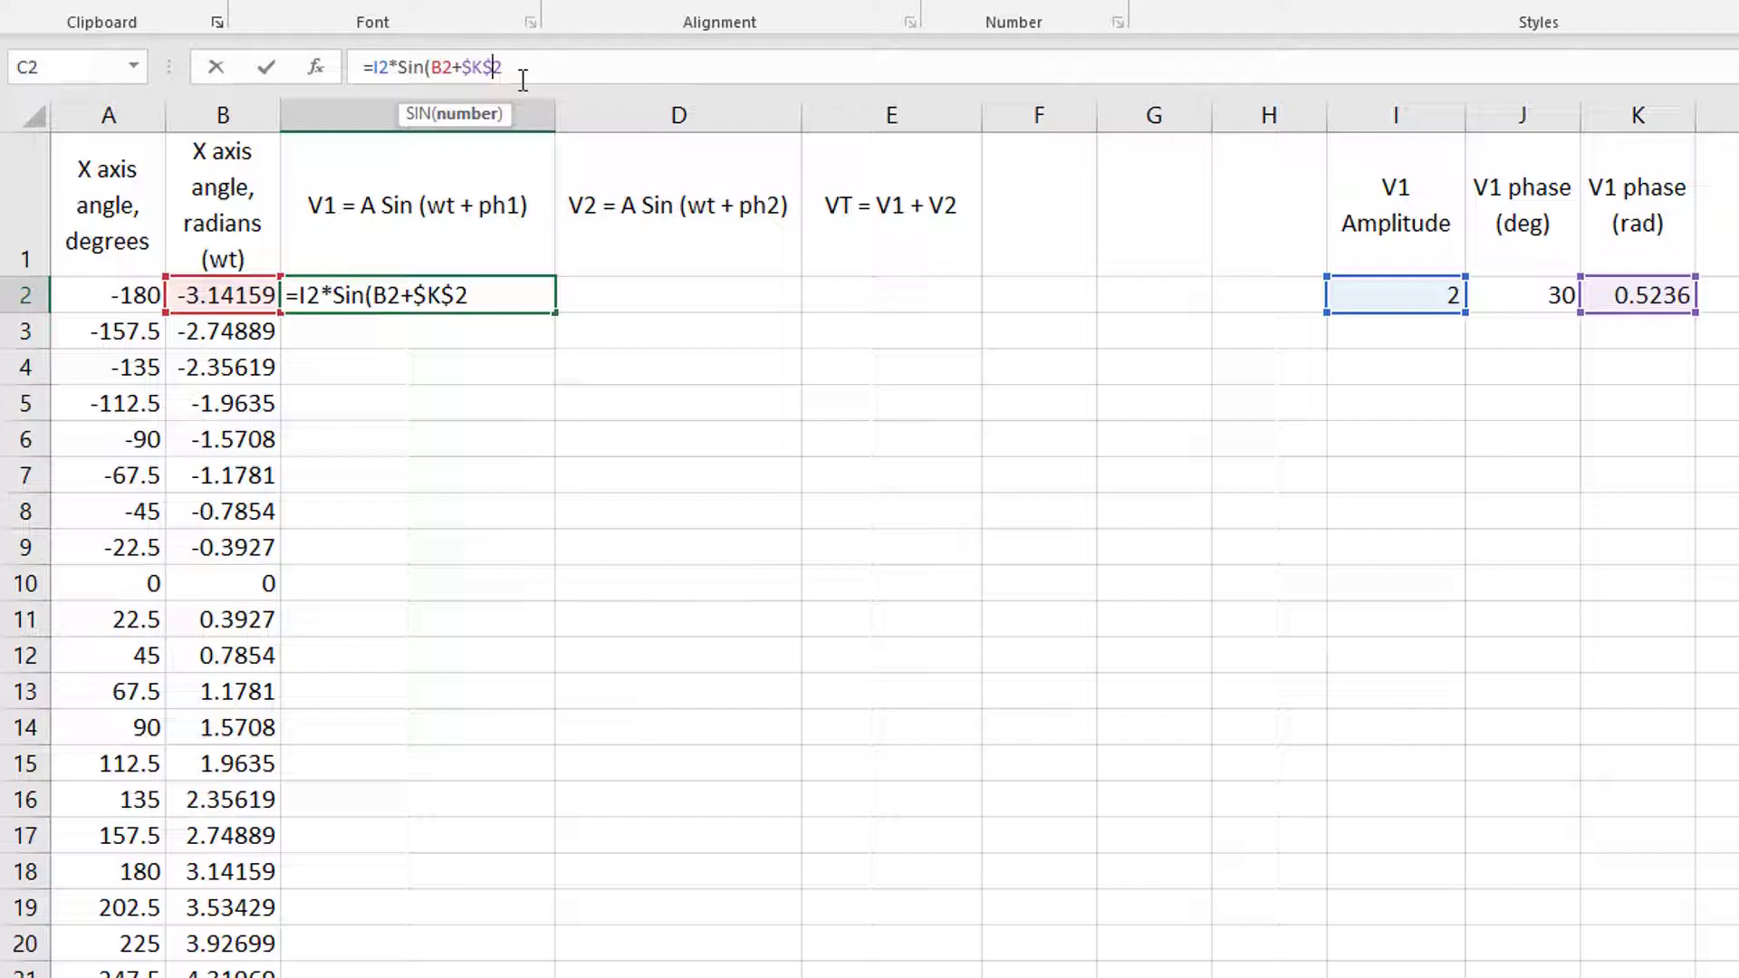
type(")")
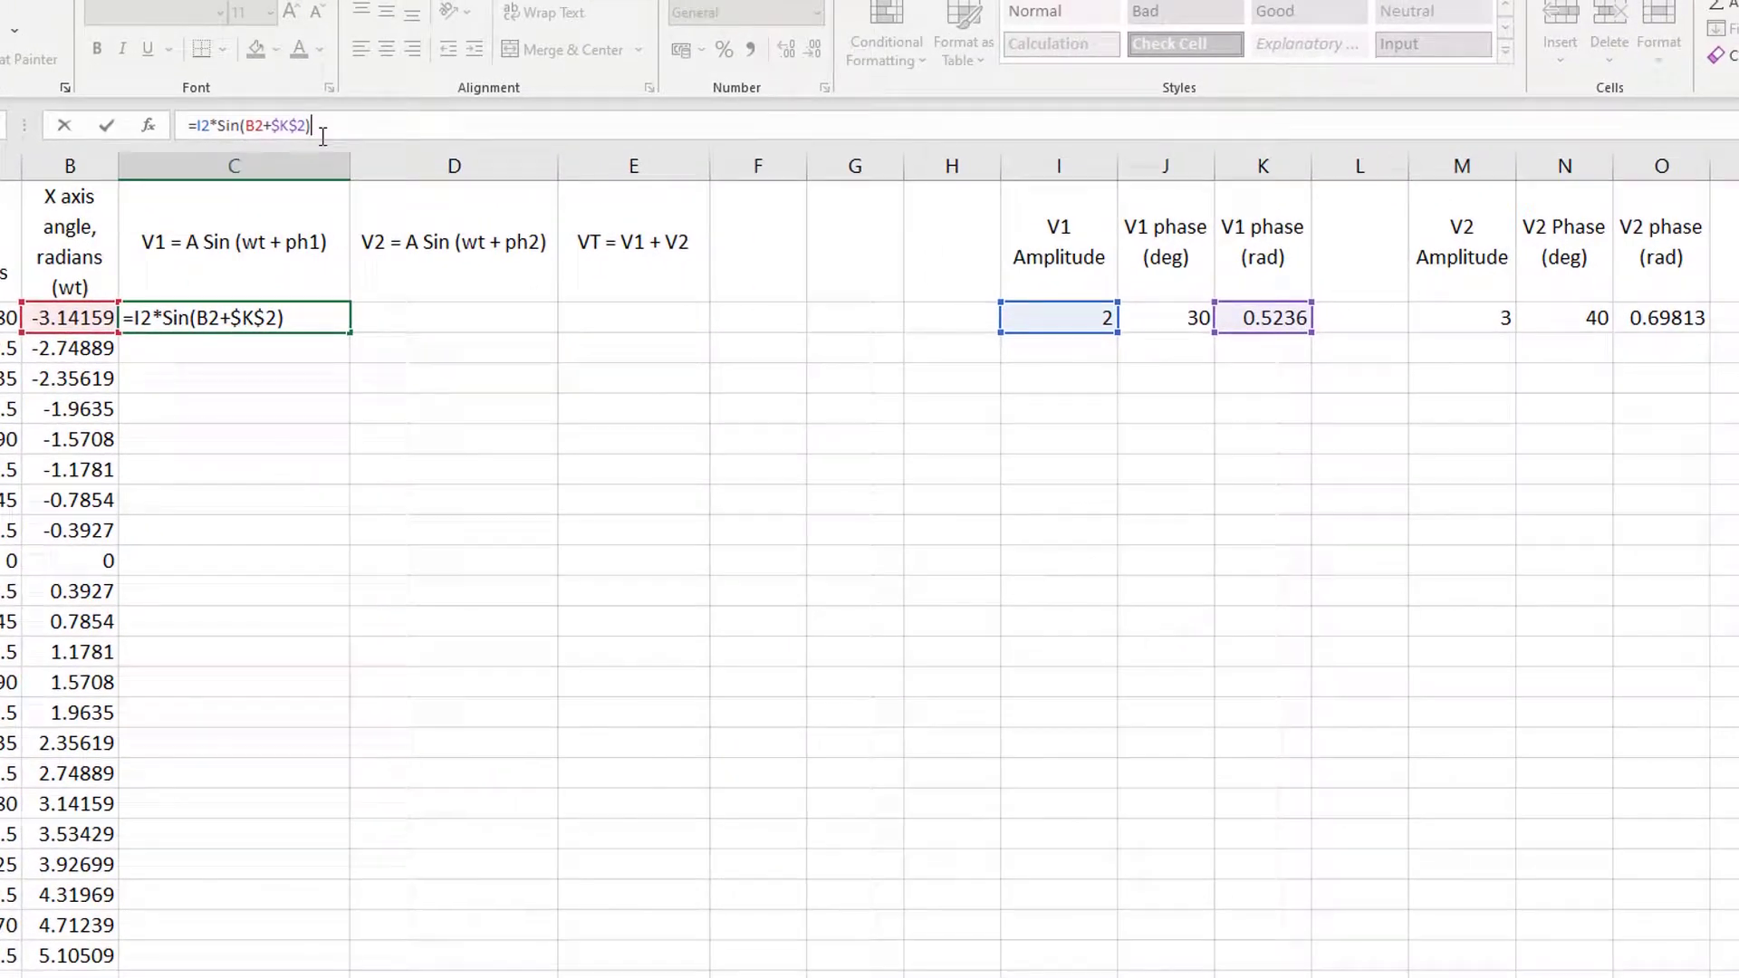
key("Return")
Enter =M2*SIN(B2+$O$2) in D2, giving -1.928362829 as the first V2 value.
key("Up")
key("Right")
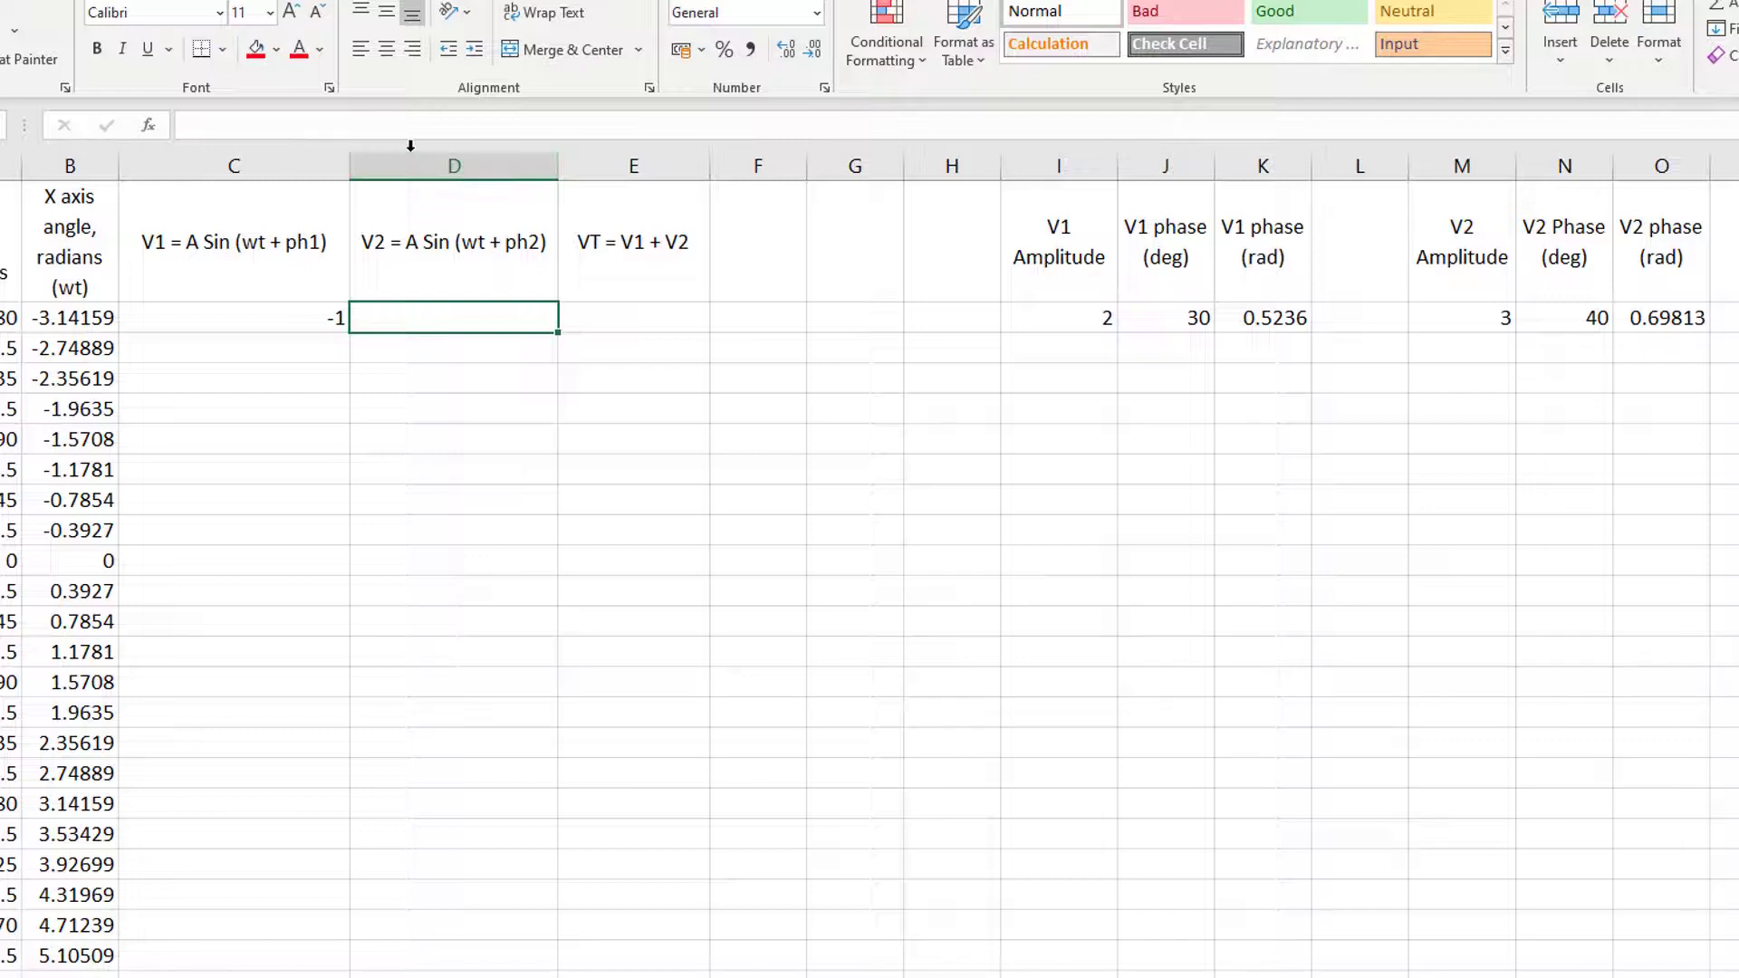
type("=")
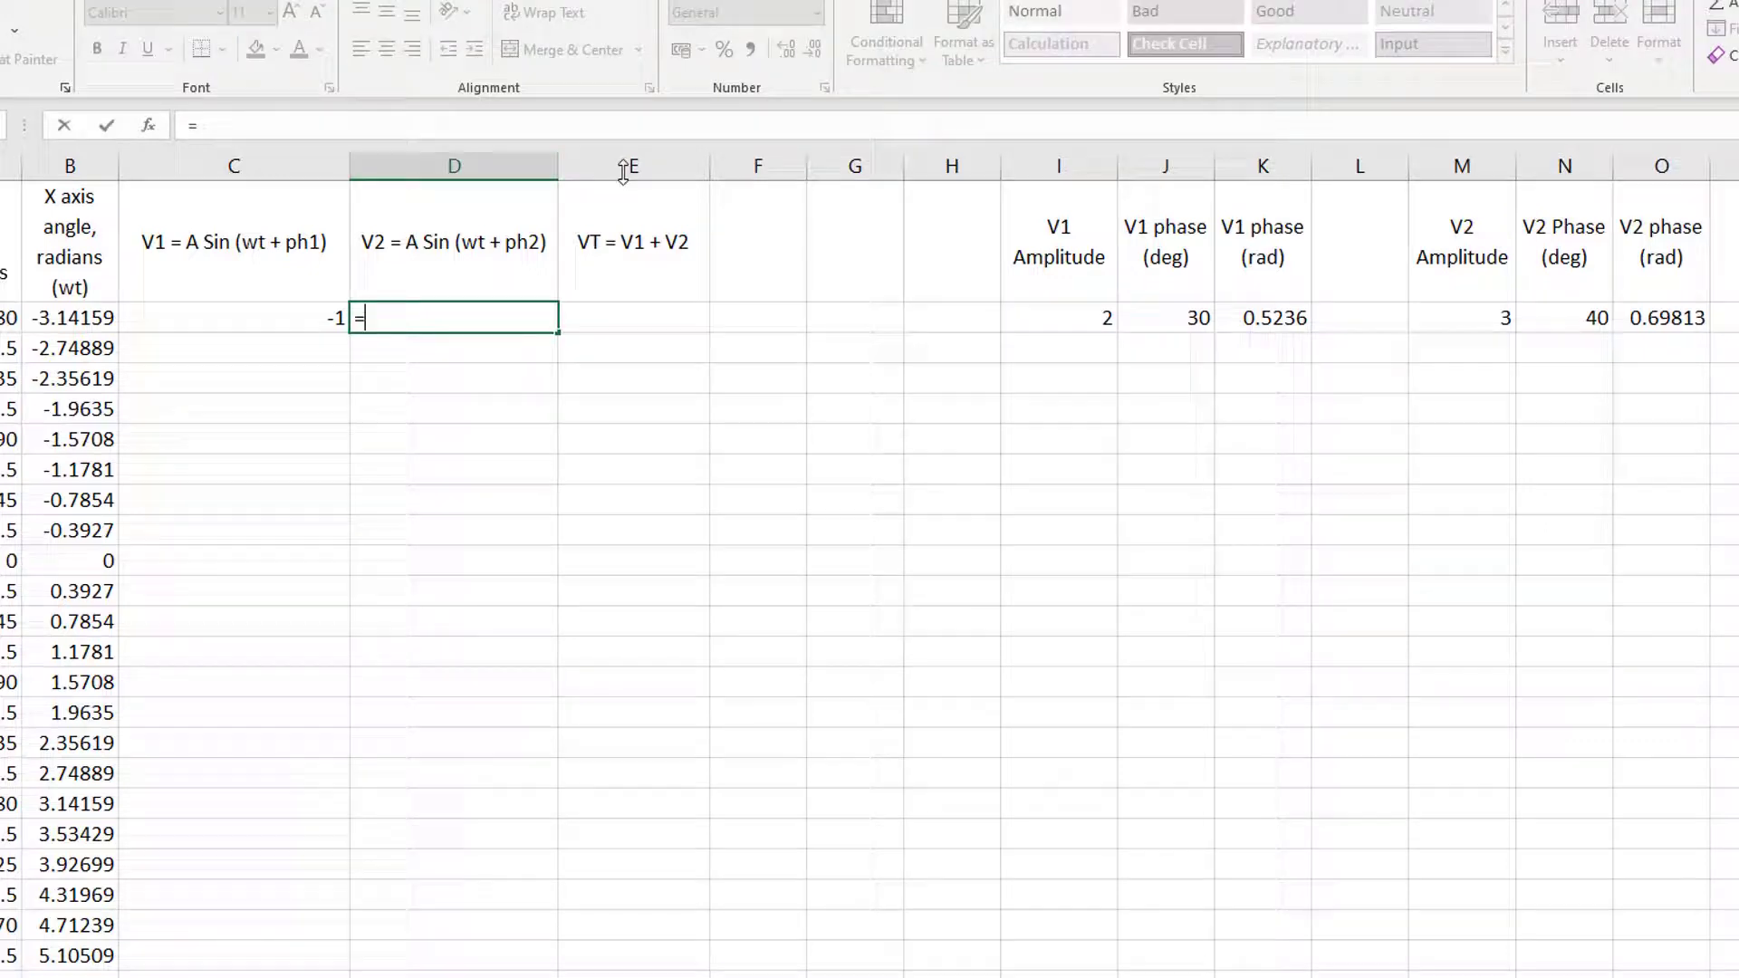
left_click(1463, 317)
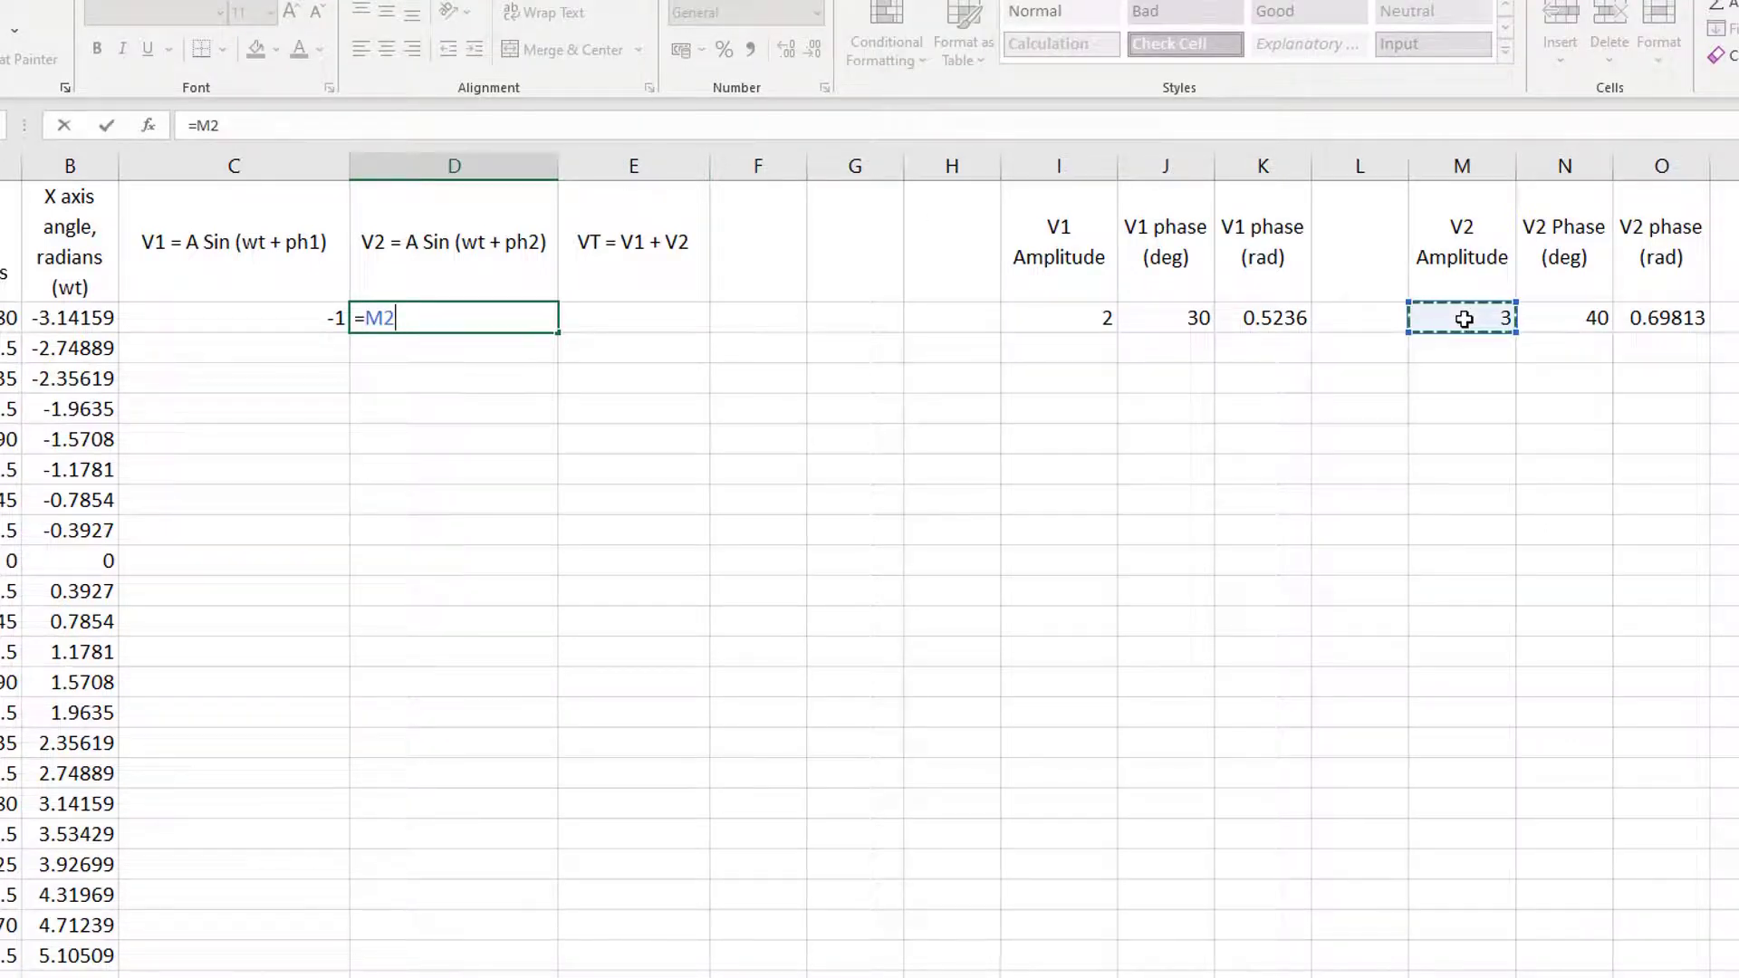
type("*Sin")
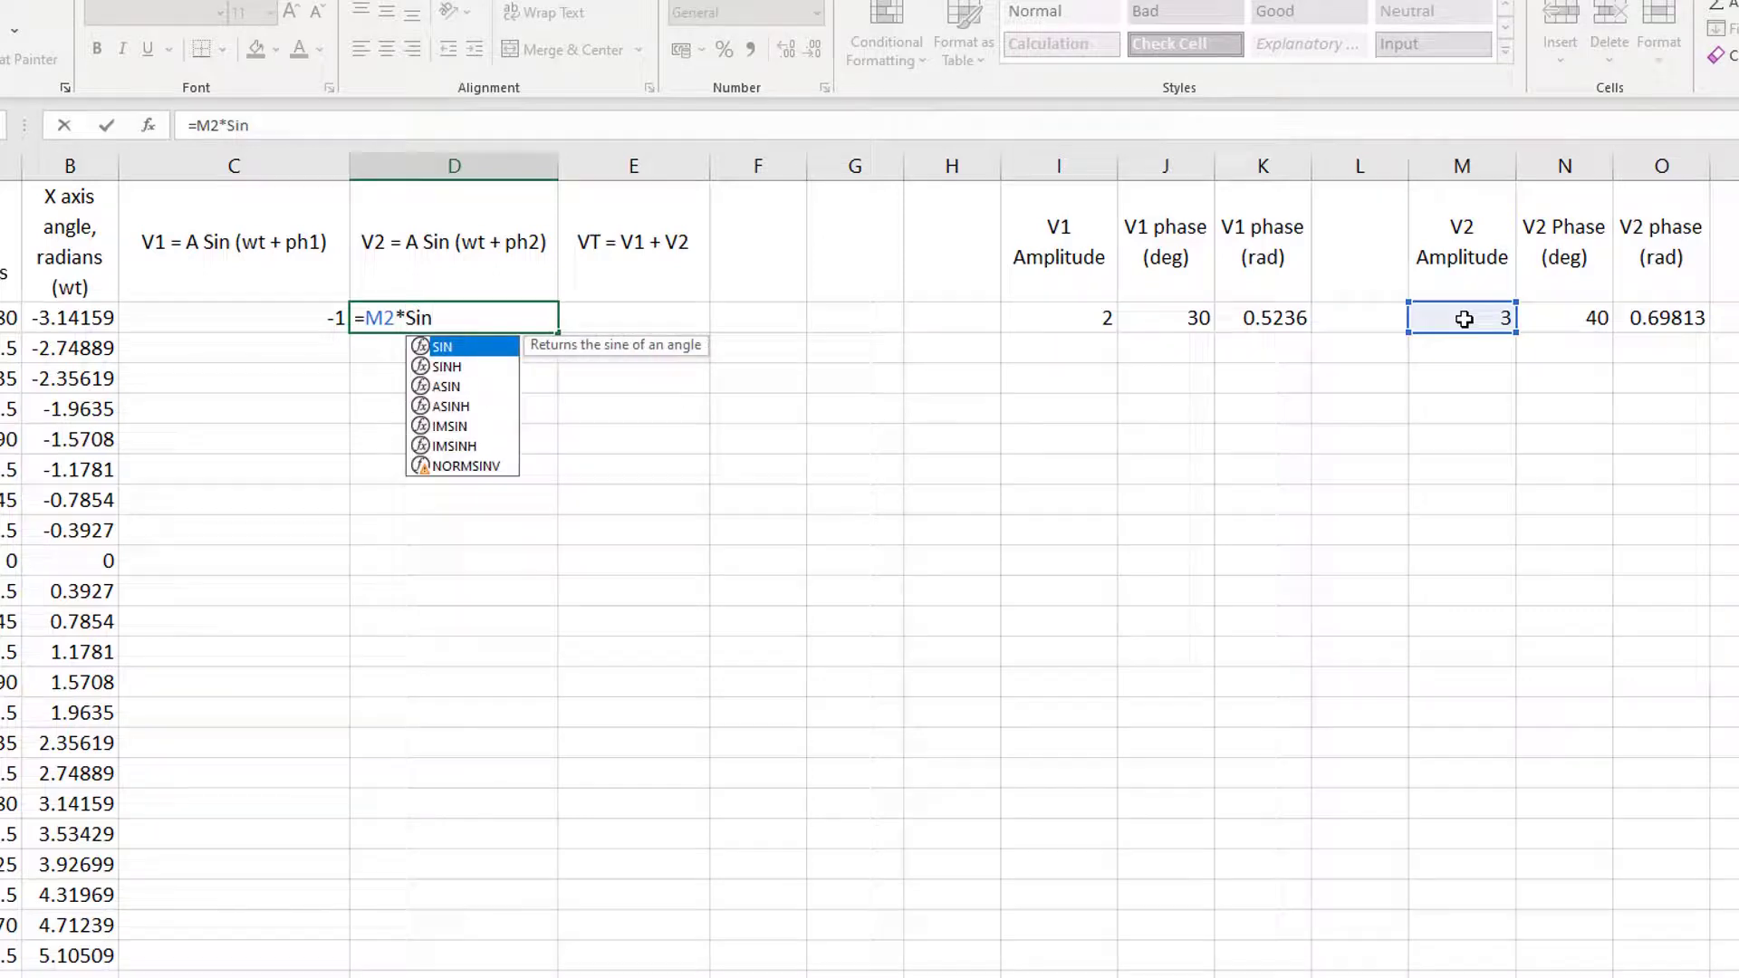
type("(")
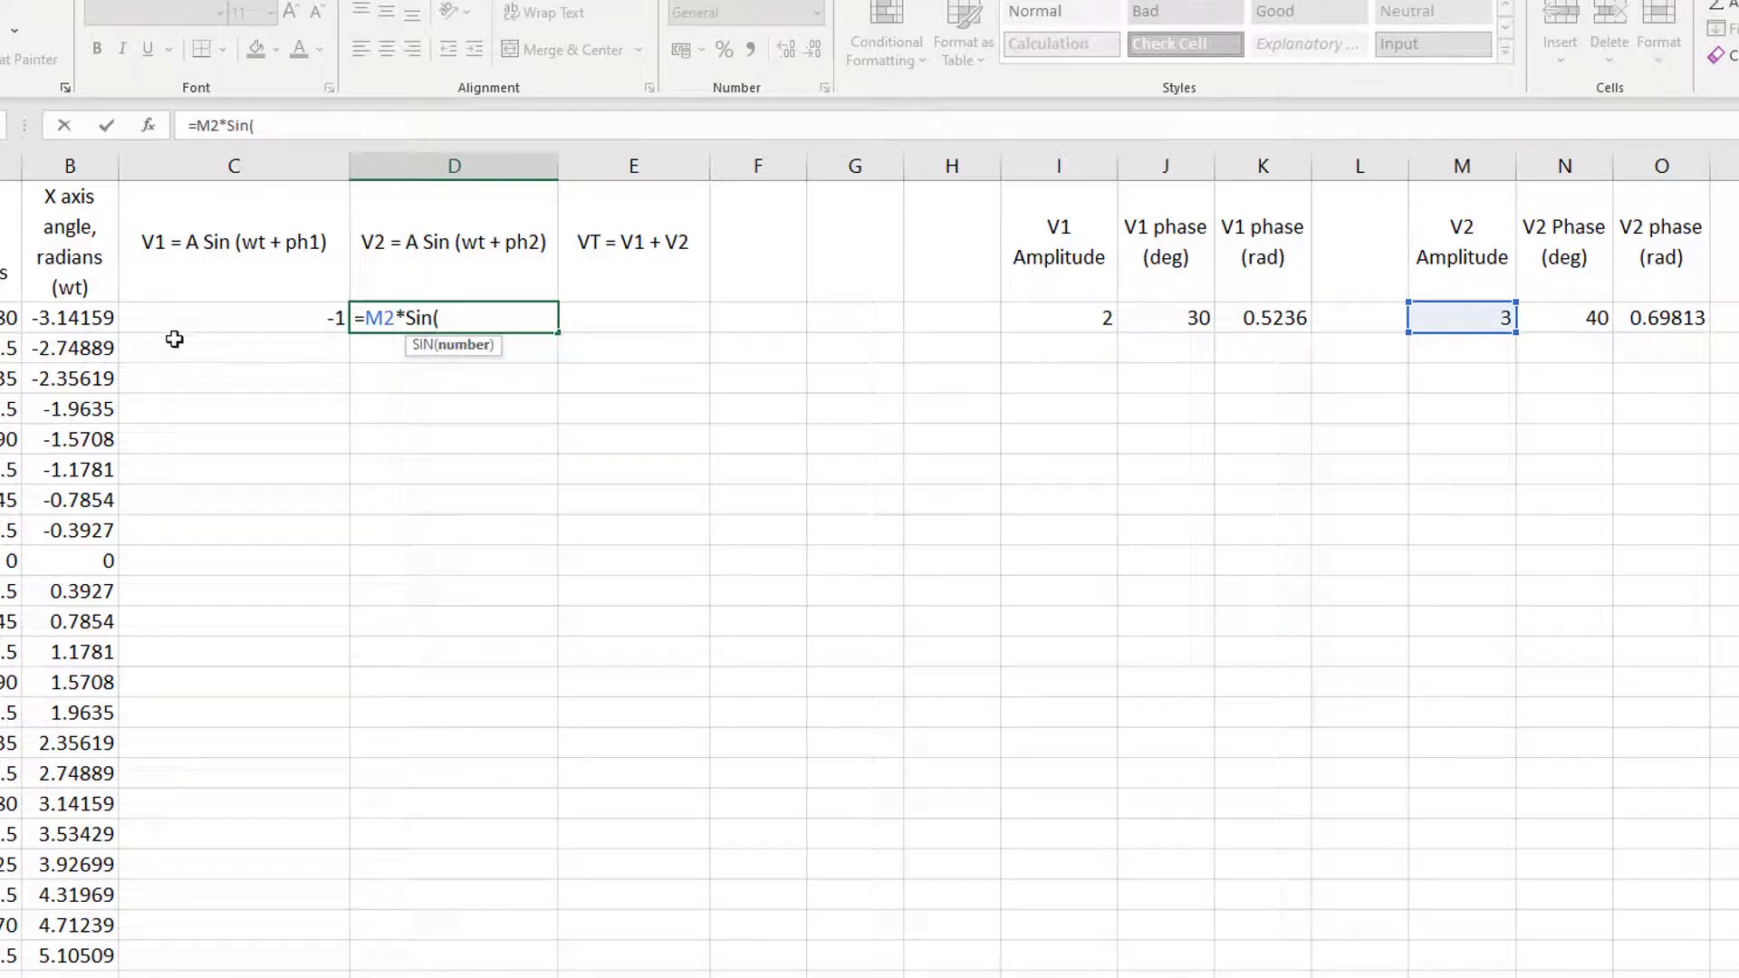
left_click(95, 321)
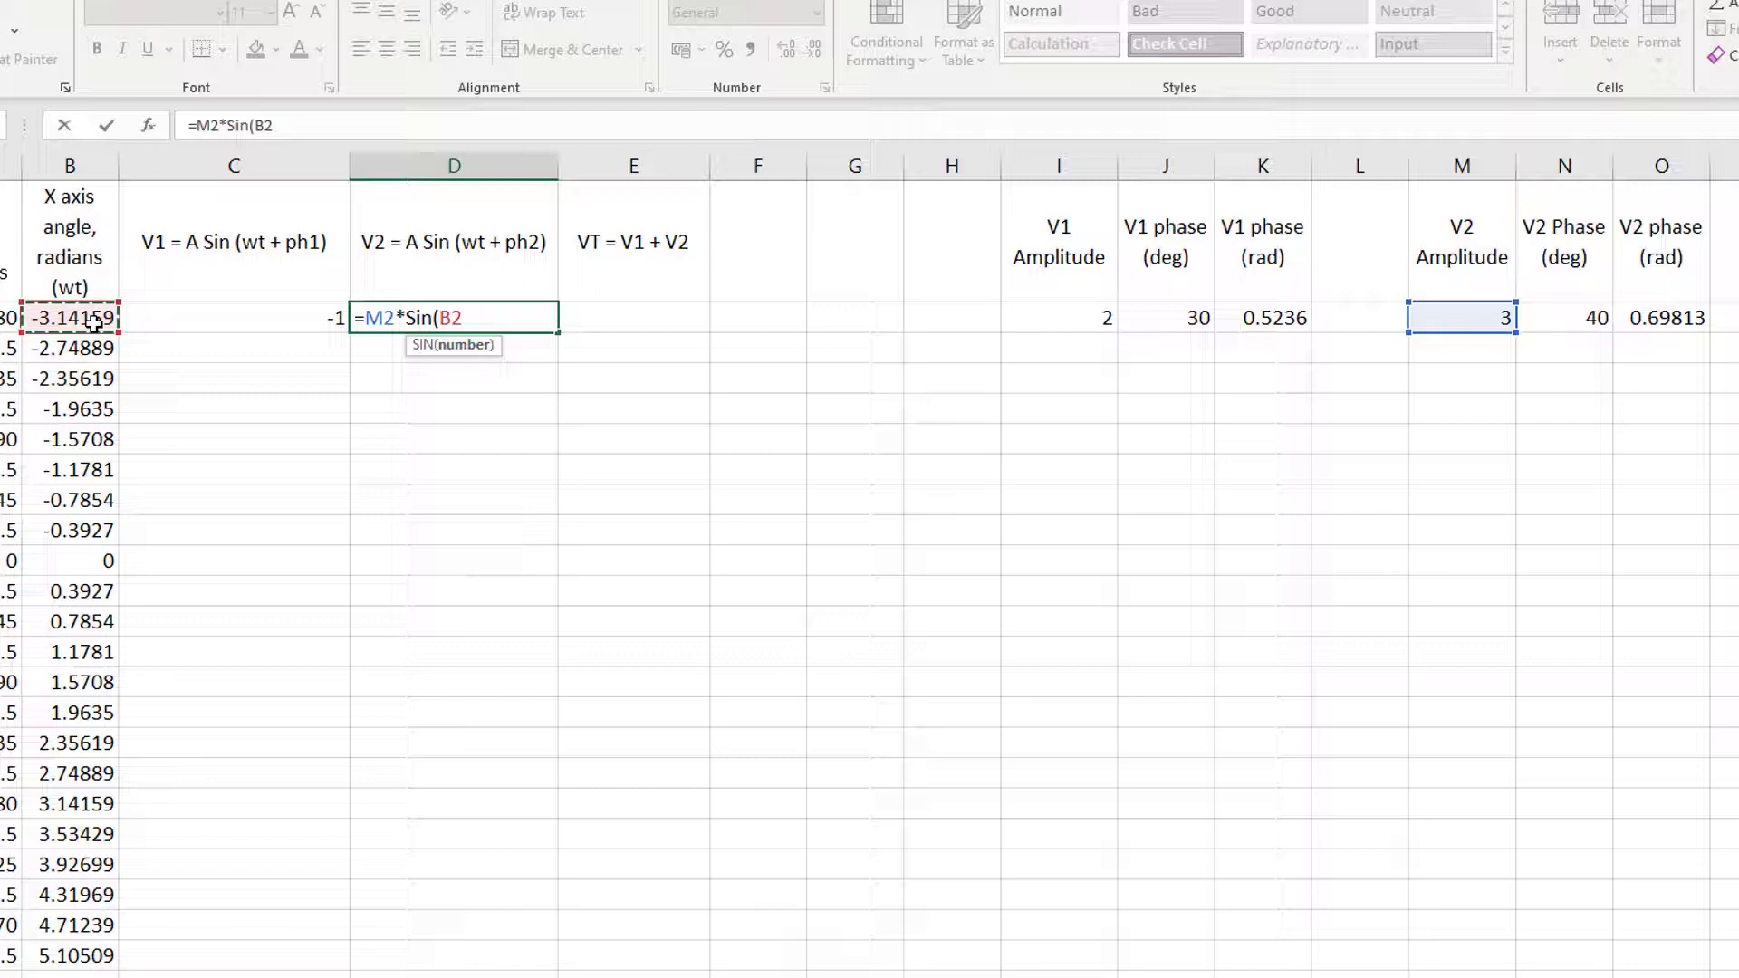
type("+")
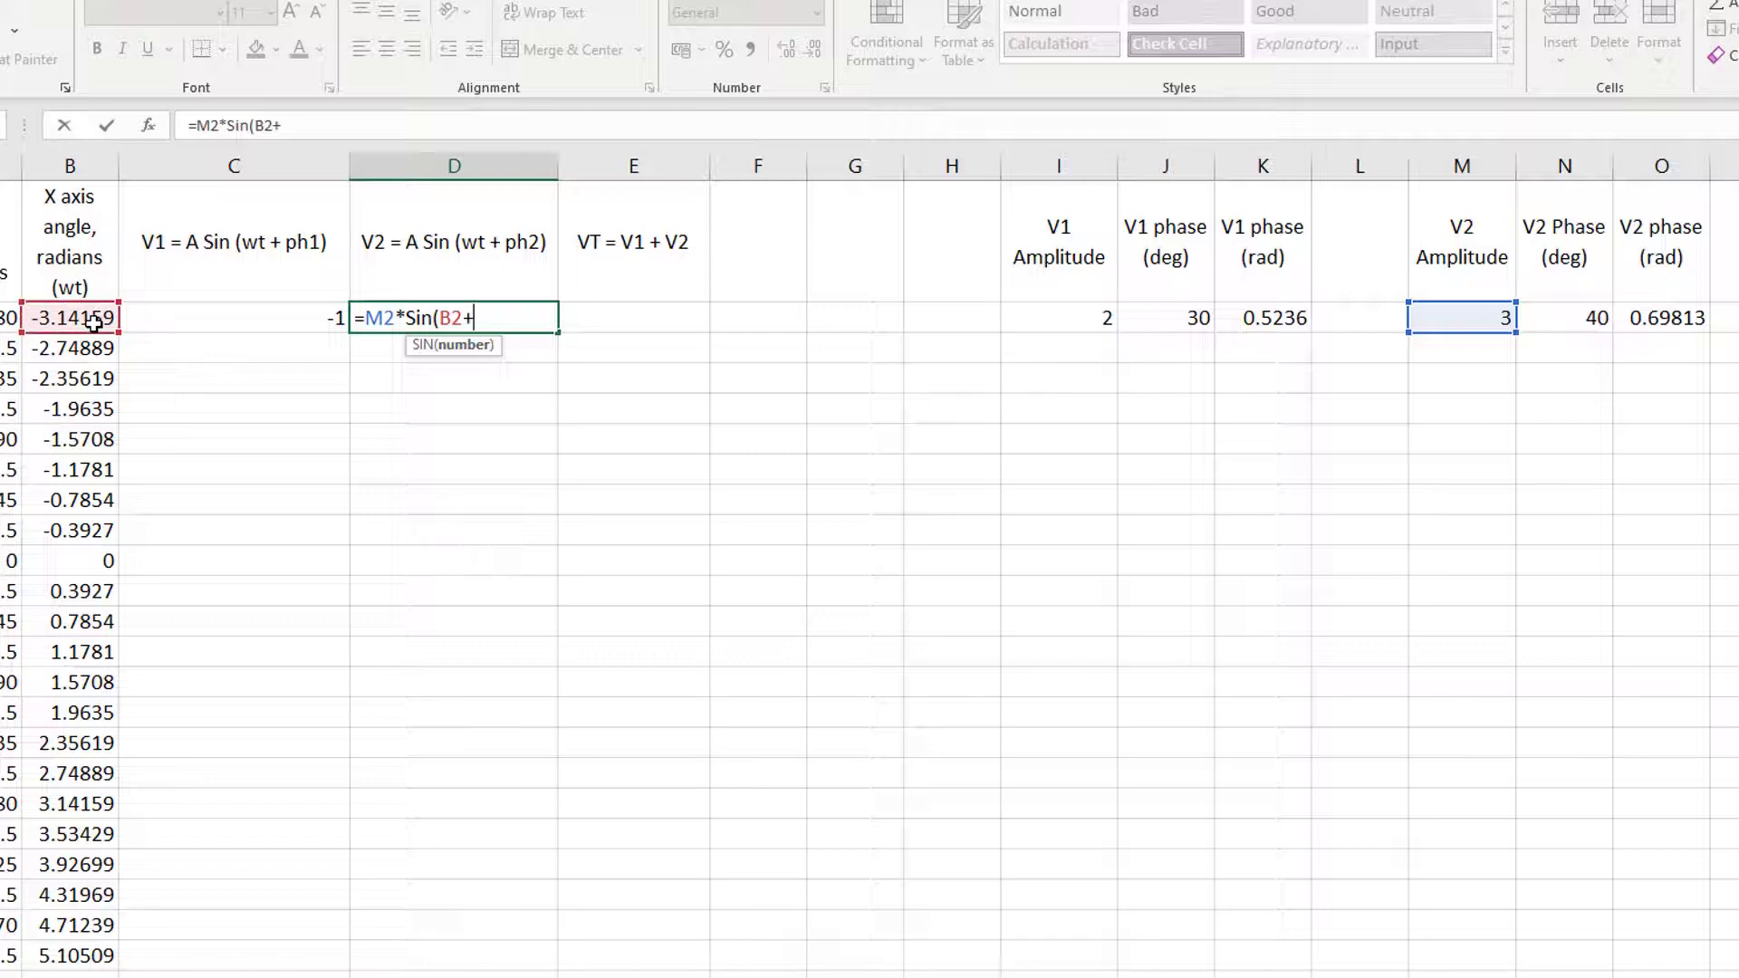
left_click(1666, 321)
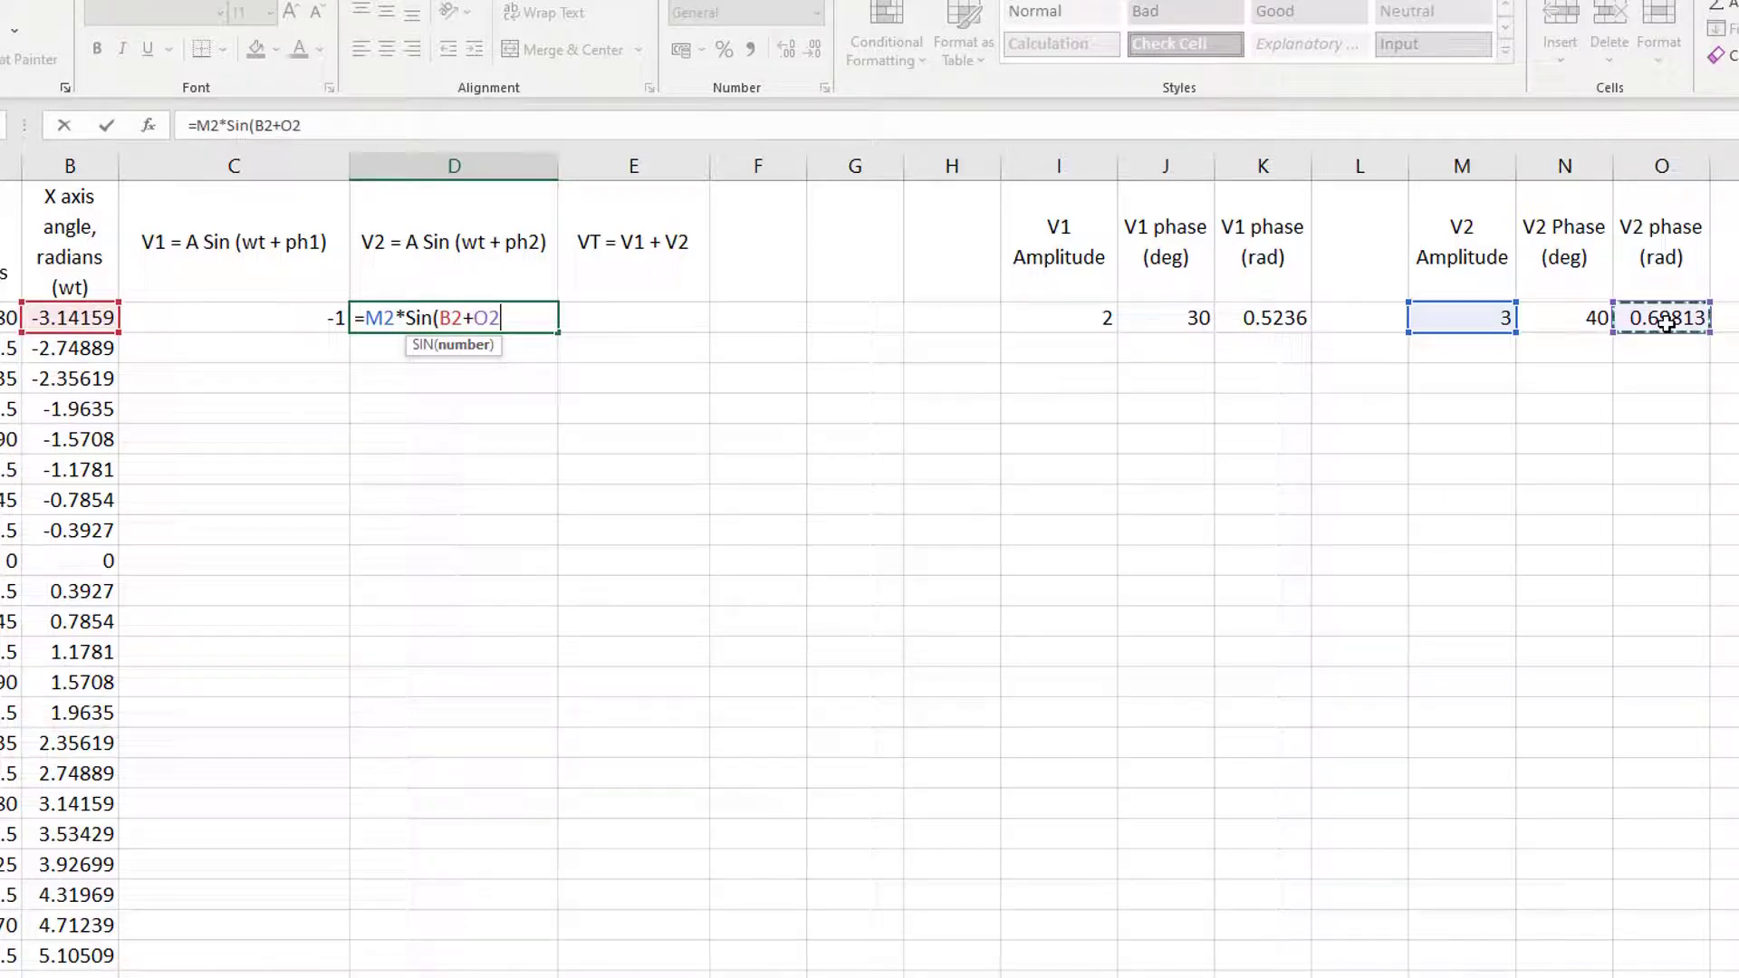
left_click(286, 125)
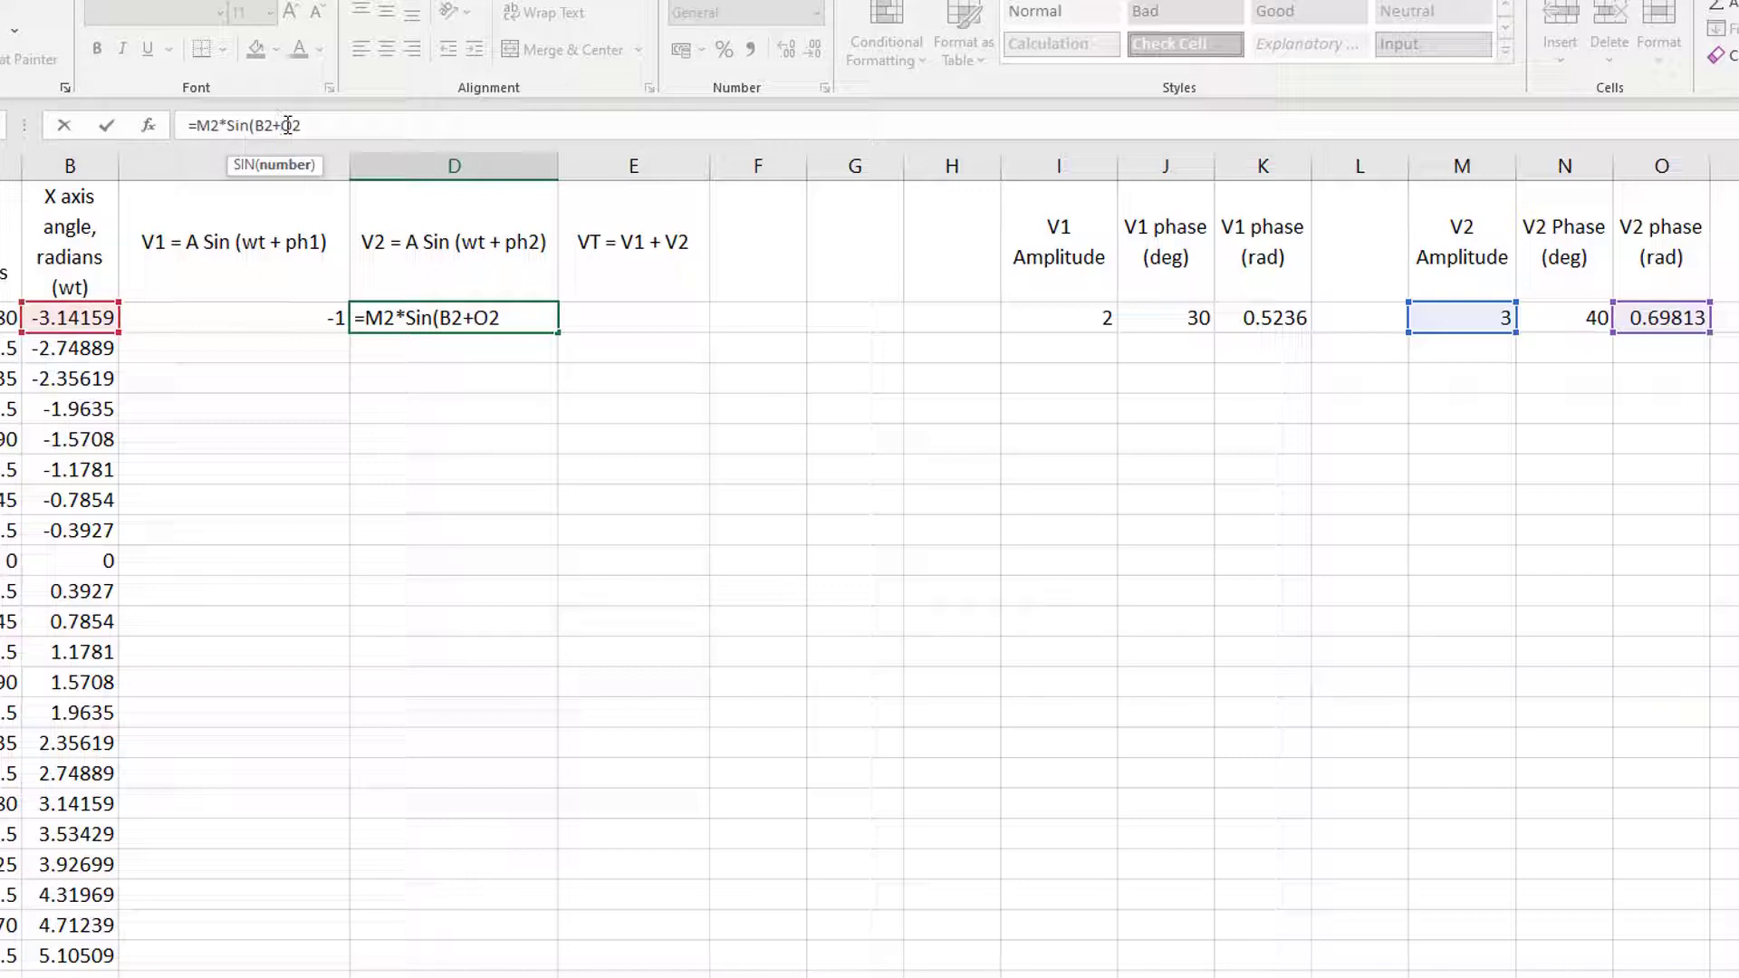
type("$")
key("Right")
type("$2)")
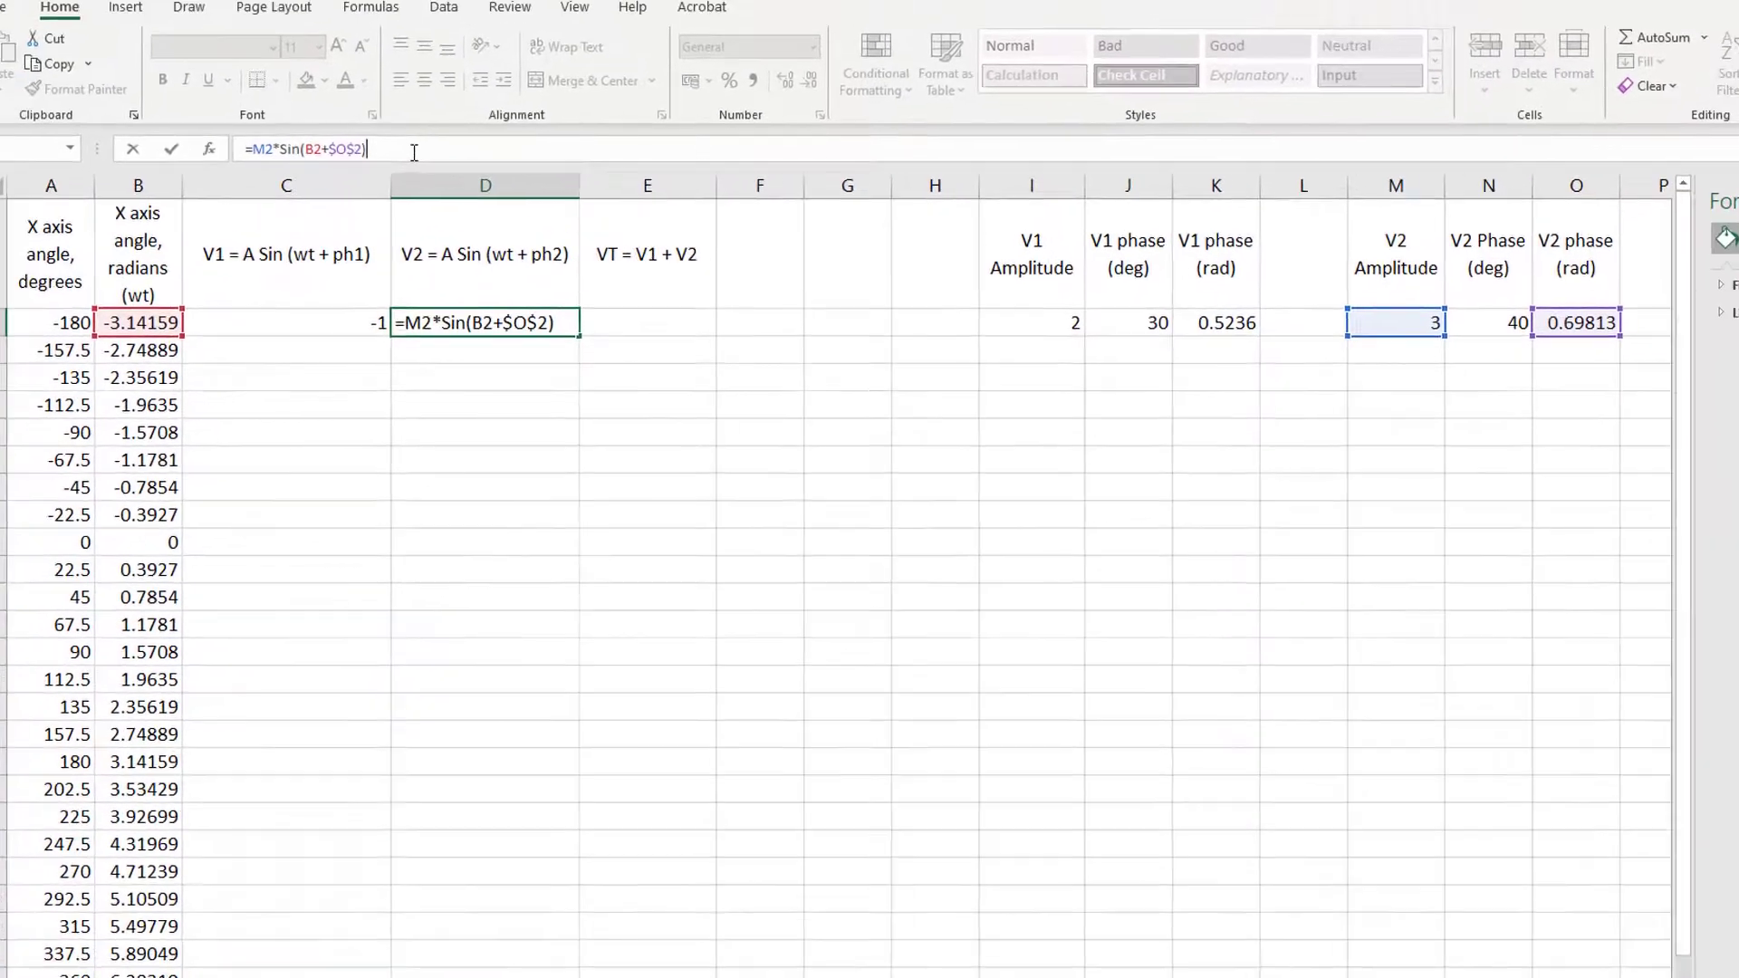
key("Return")
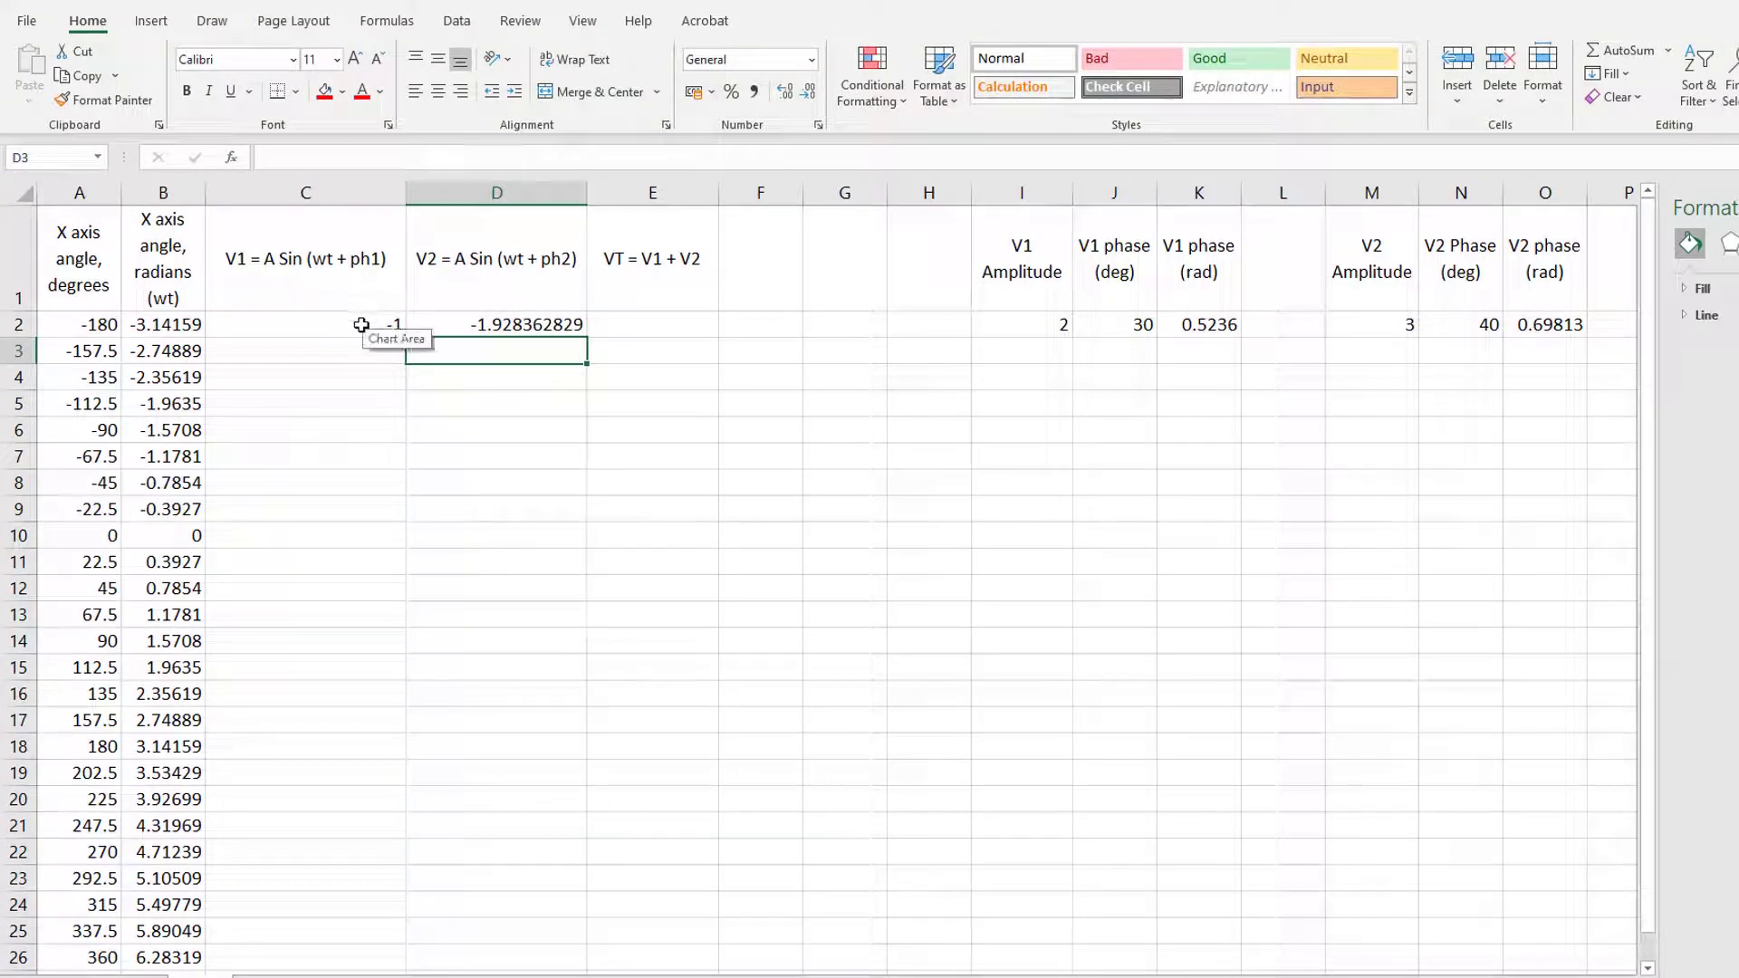
Fill C2:D2 down to row 26, then anchor C2's amplitude as $I$2.
left_click_drag(363, 324, 431, 326)
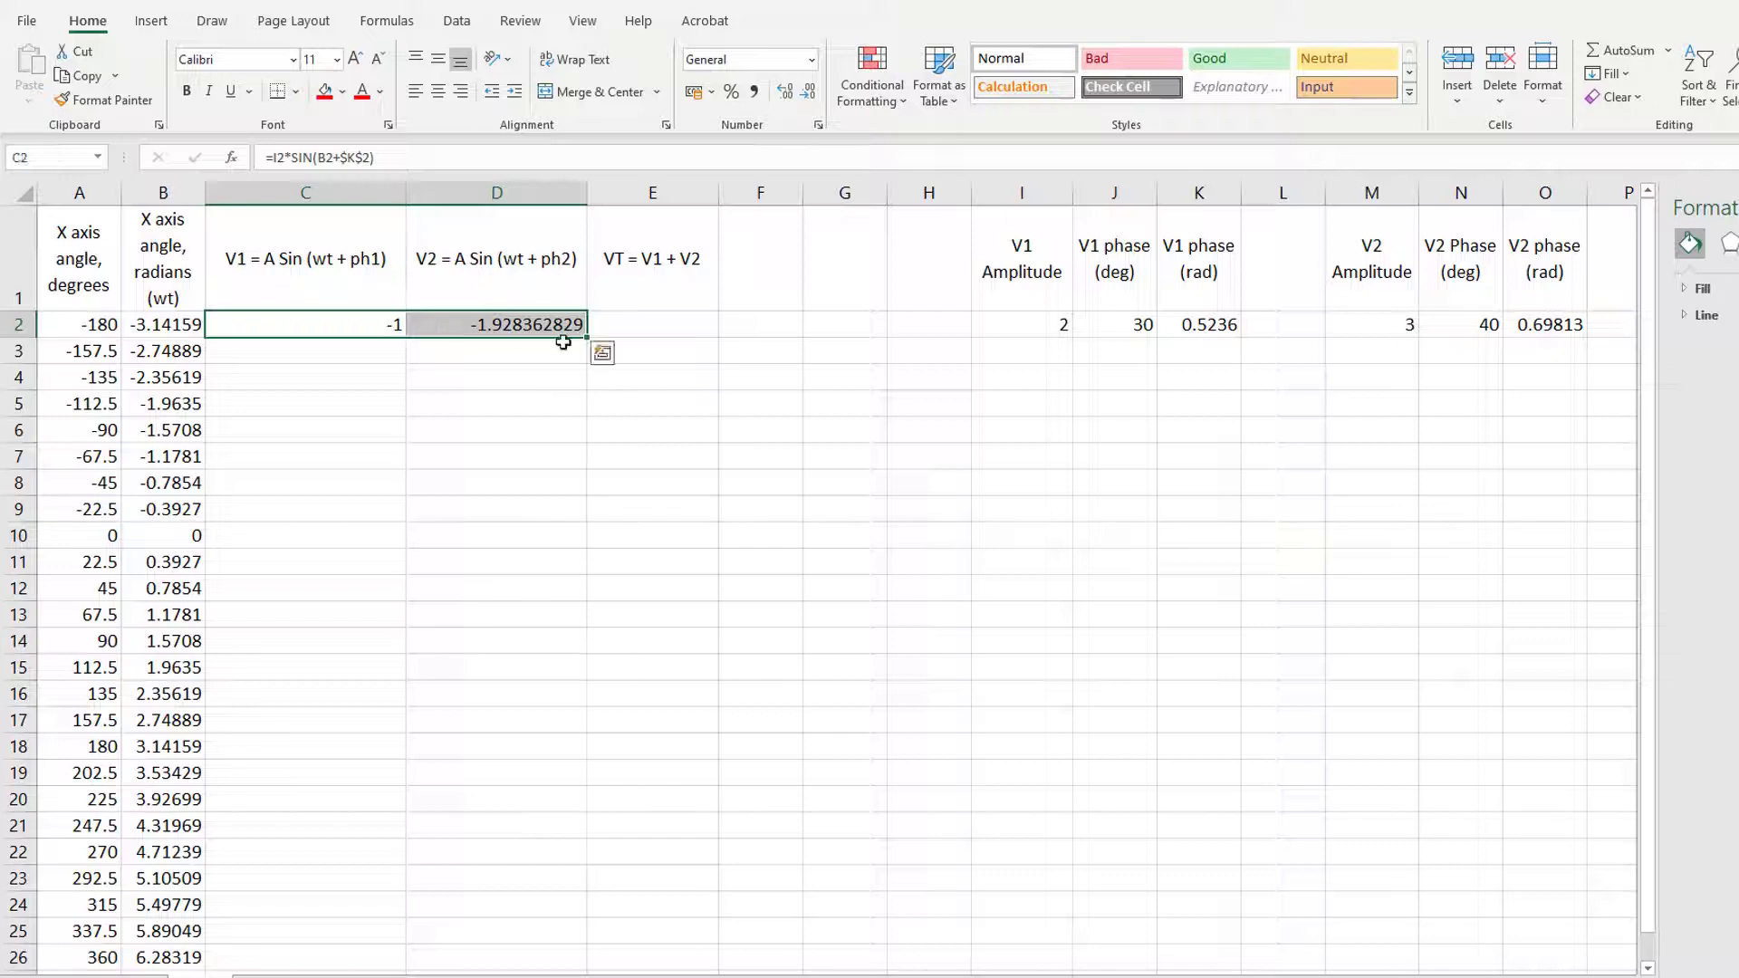
left_click_drag(588, 337, 590, 957)
key("F2")
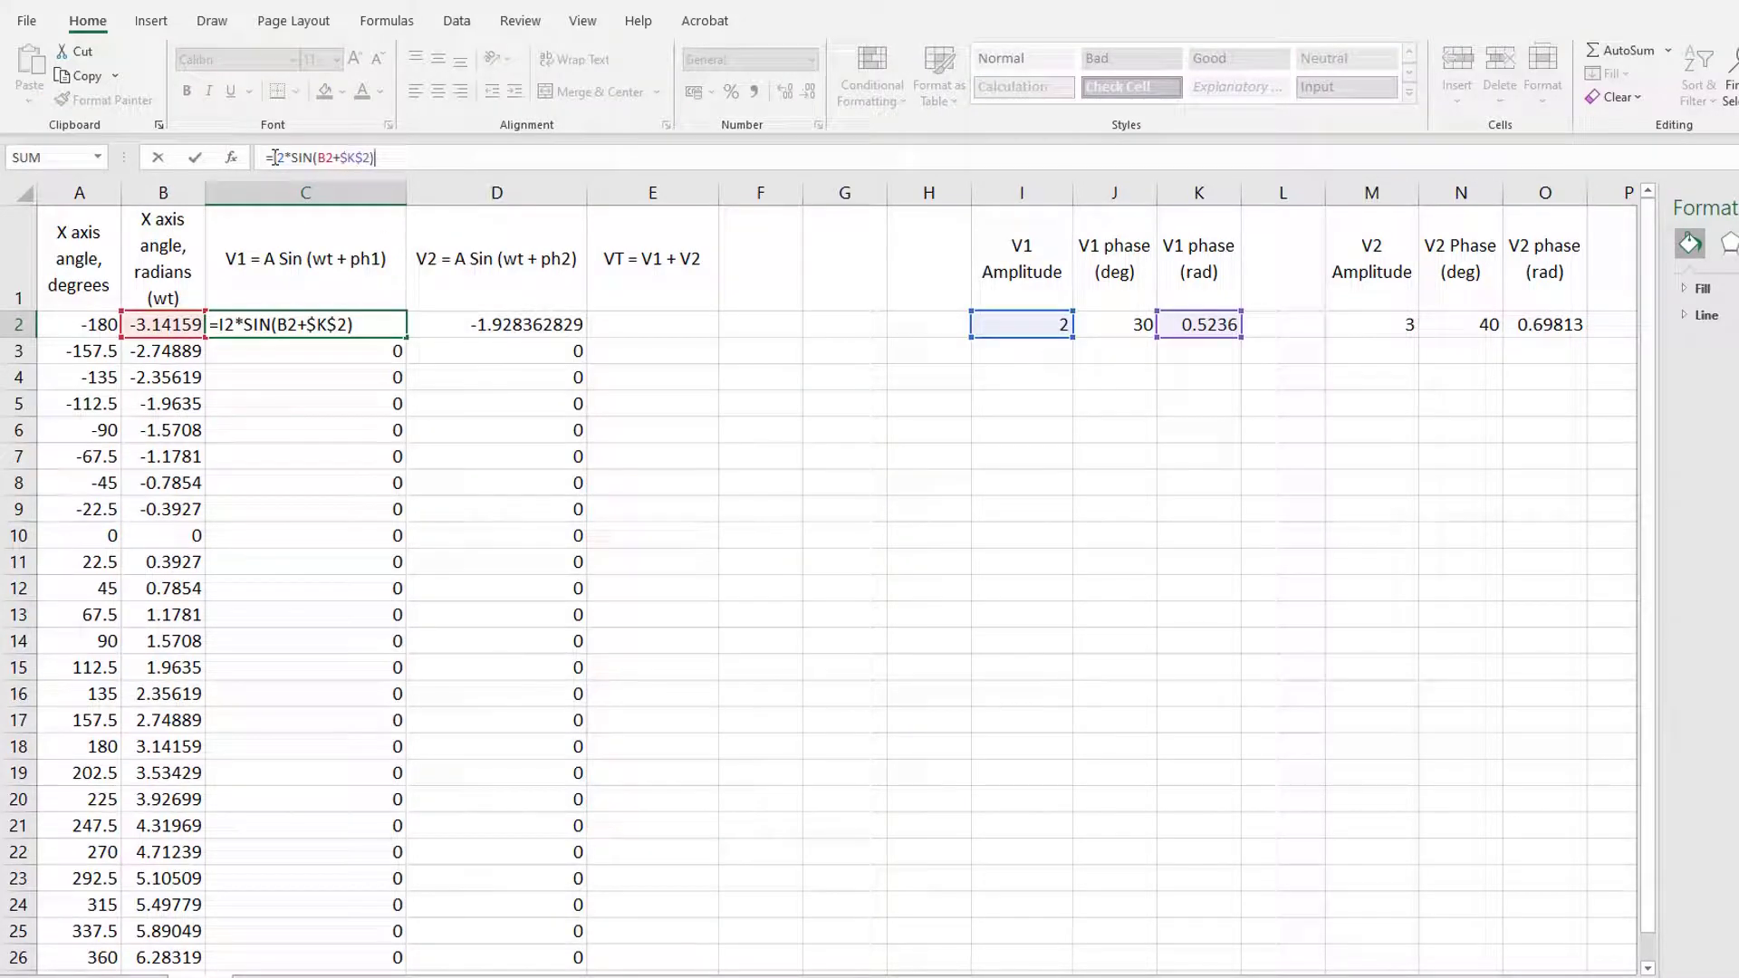
type("$I")
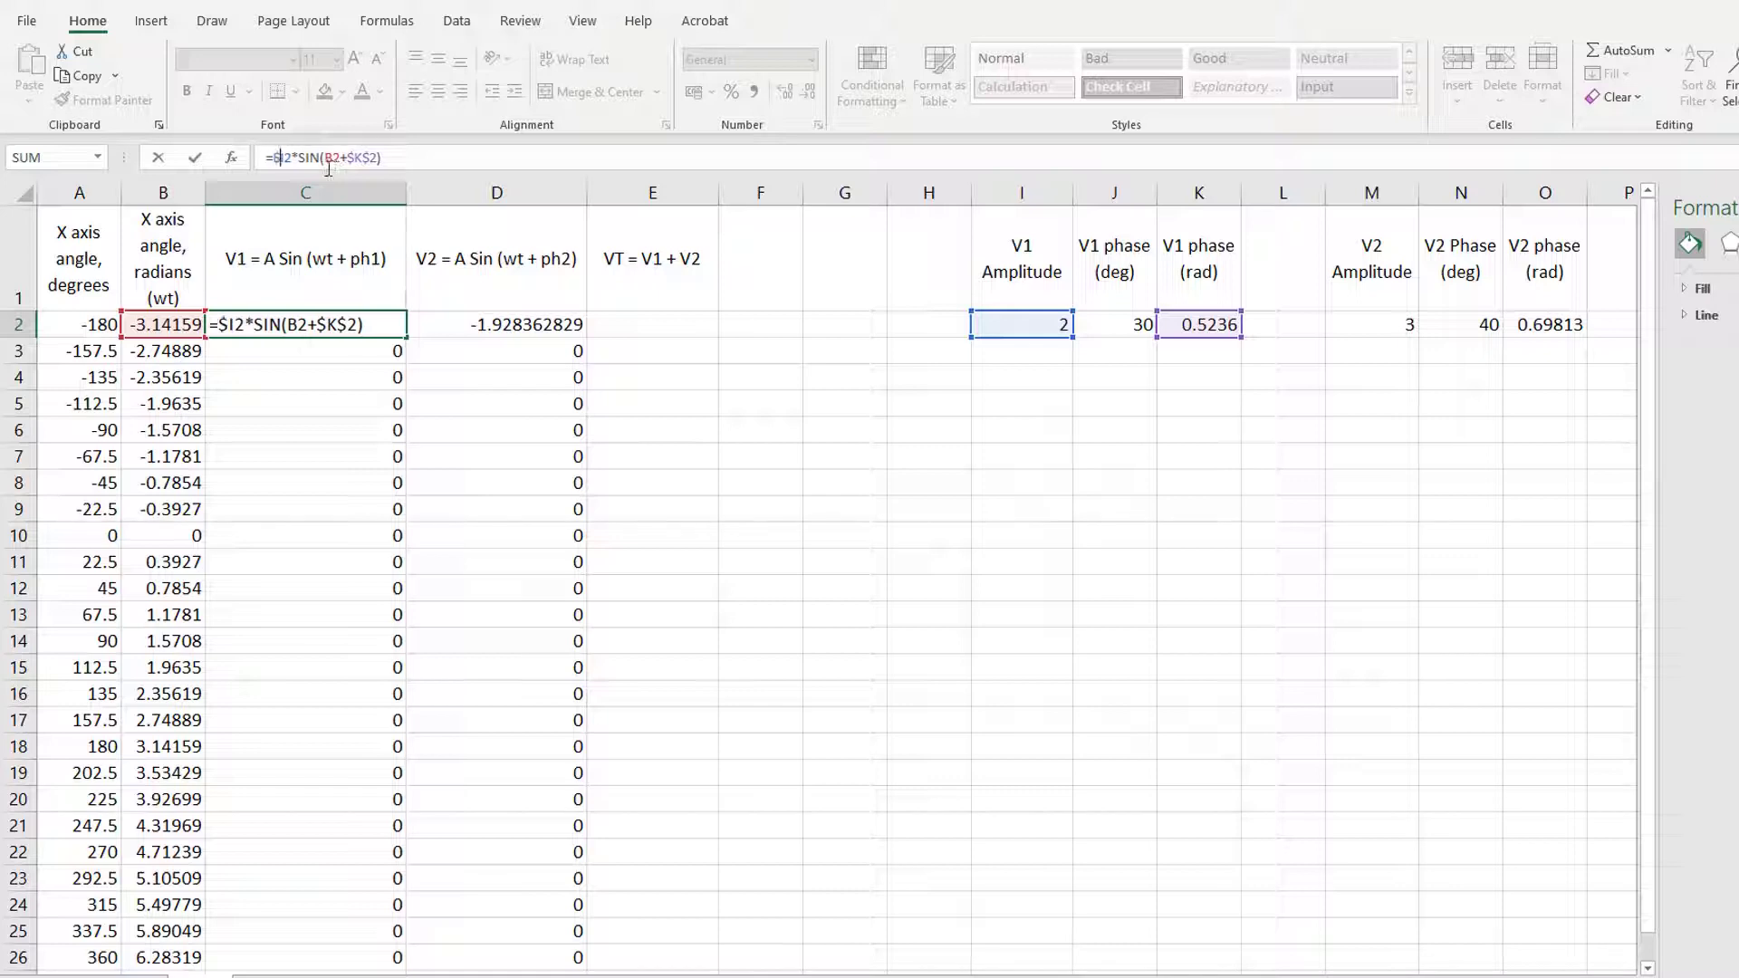
type("$")
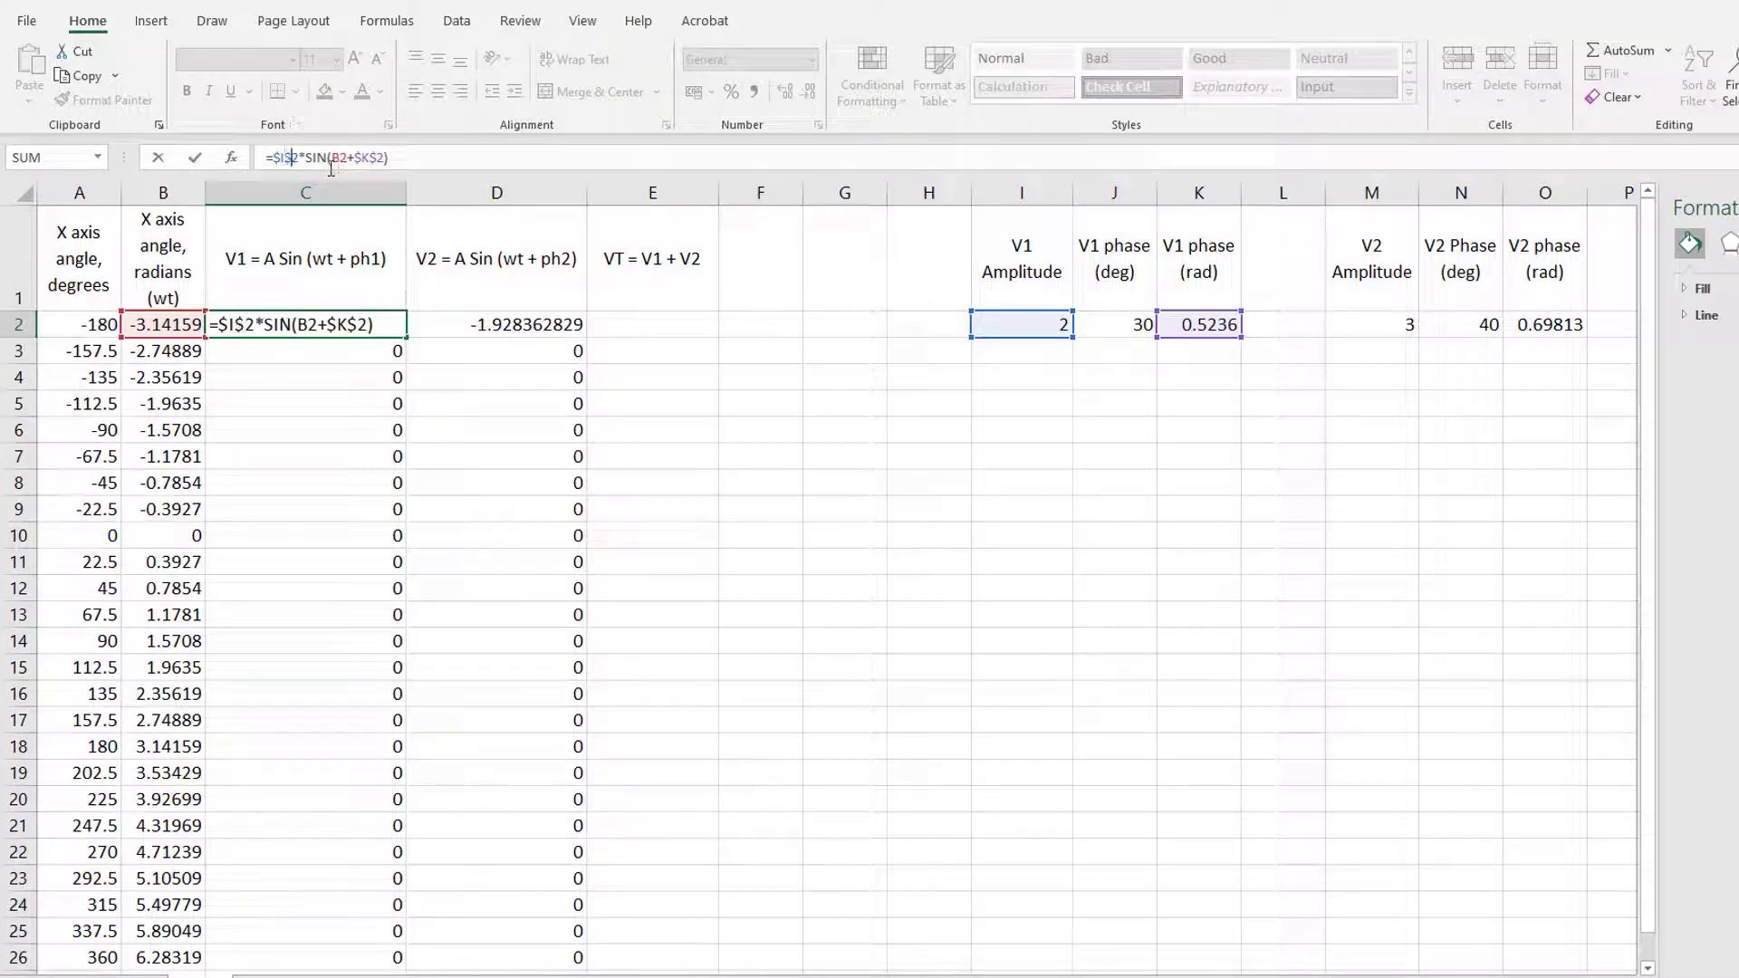
key("Return")
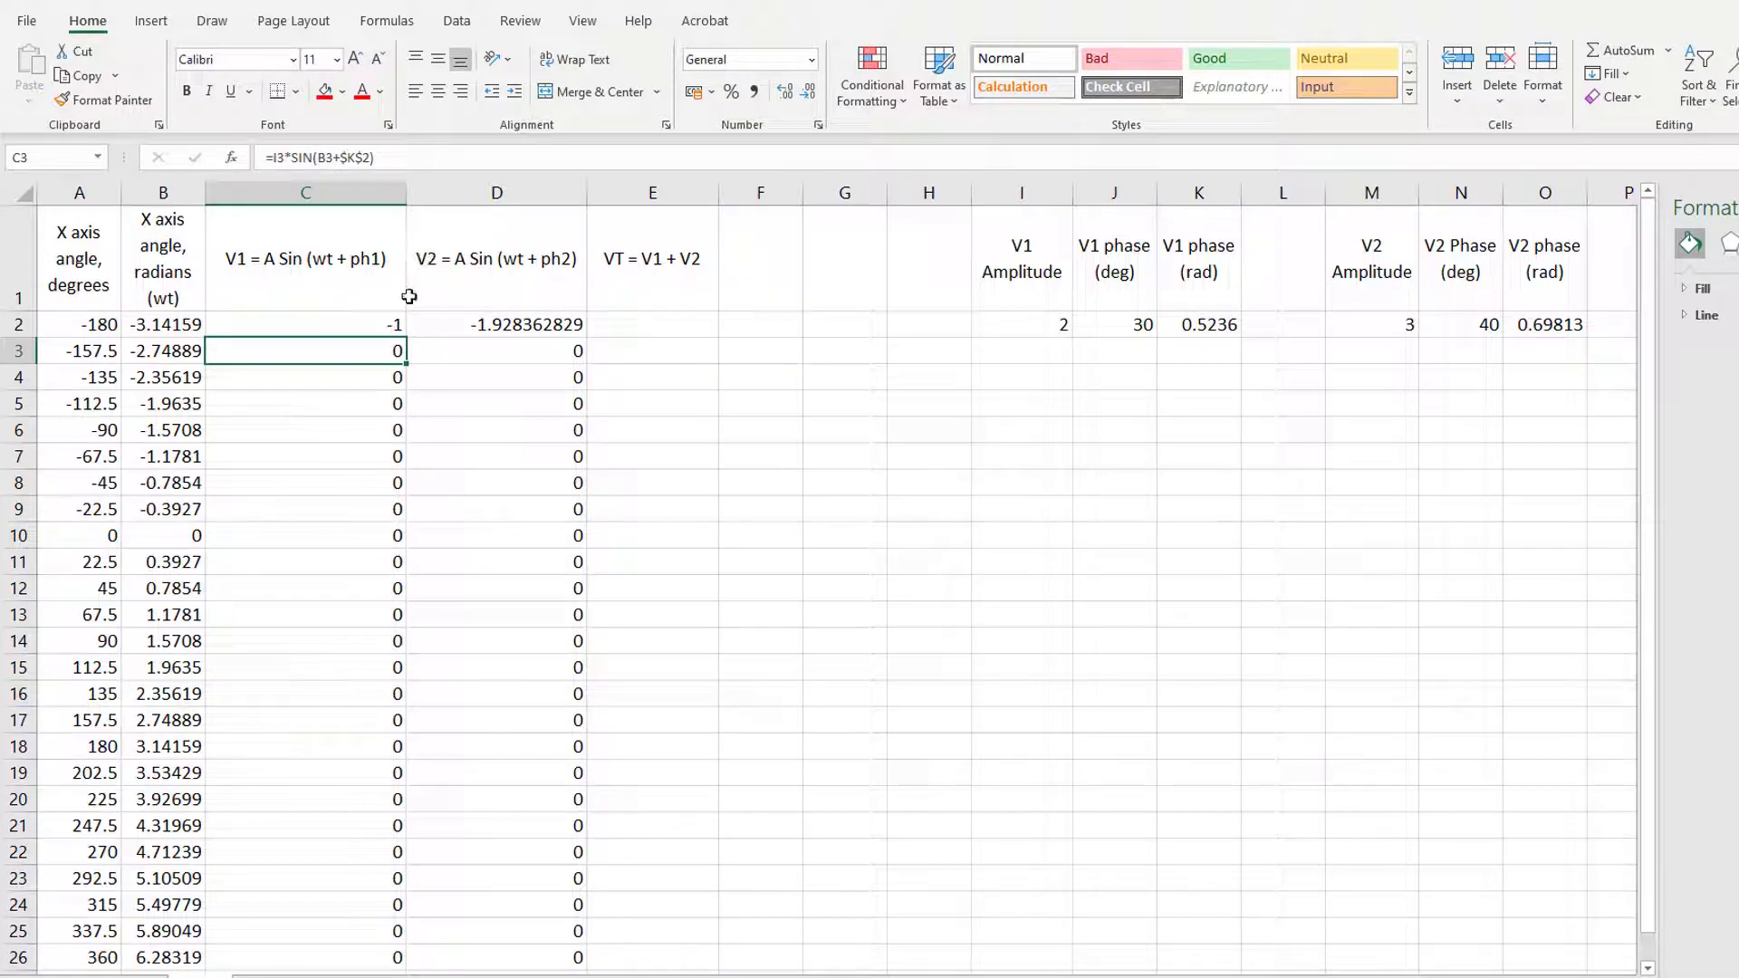
Refill the corrected V1 formula down to C26 and inspect D2's V2 formula.
left_click(398, 326)
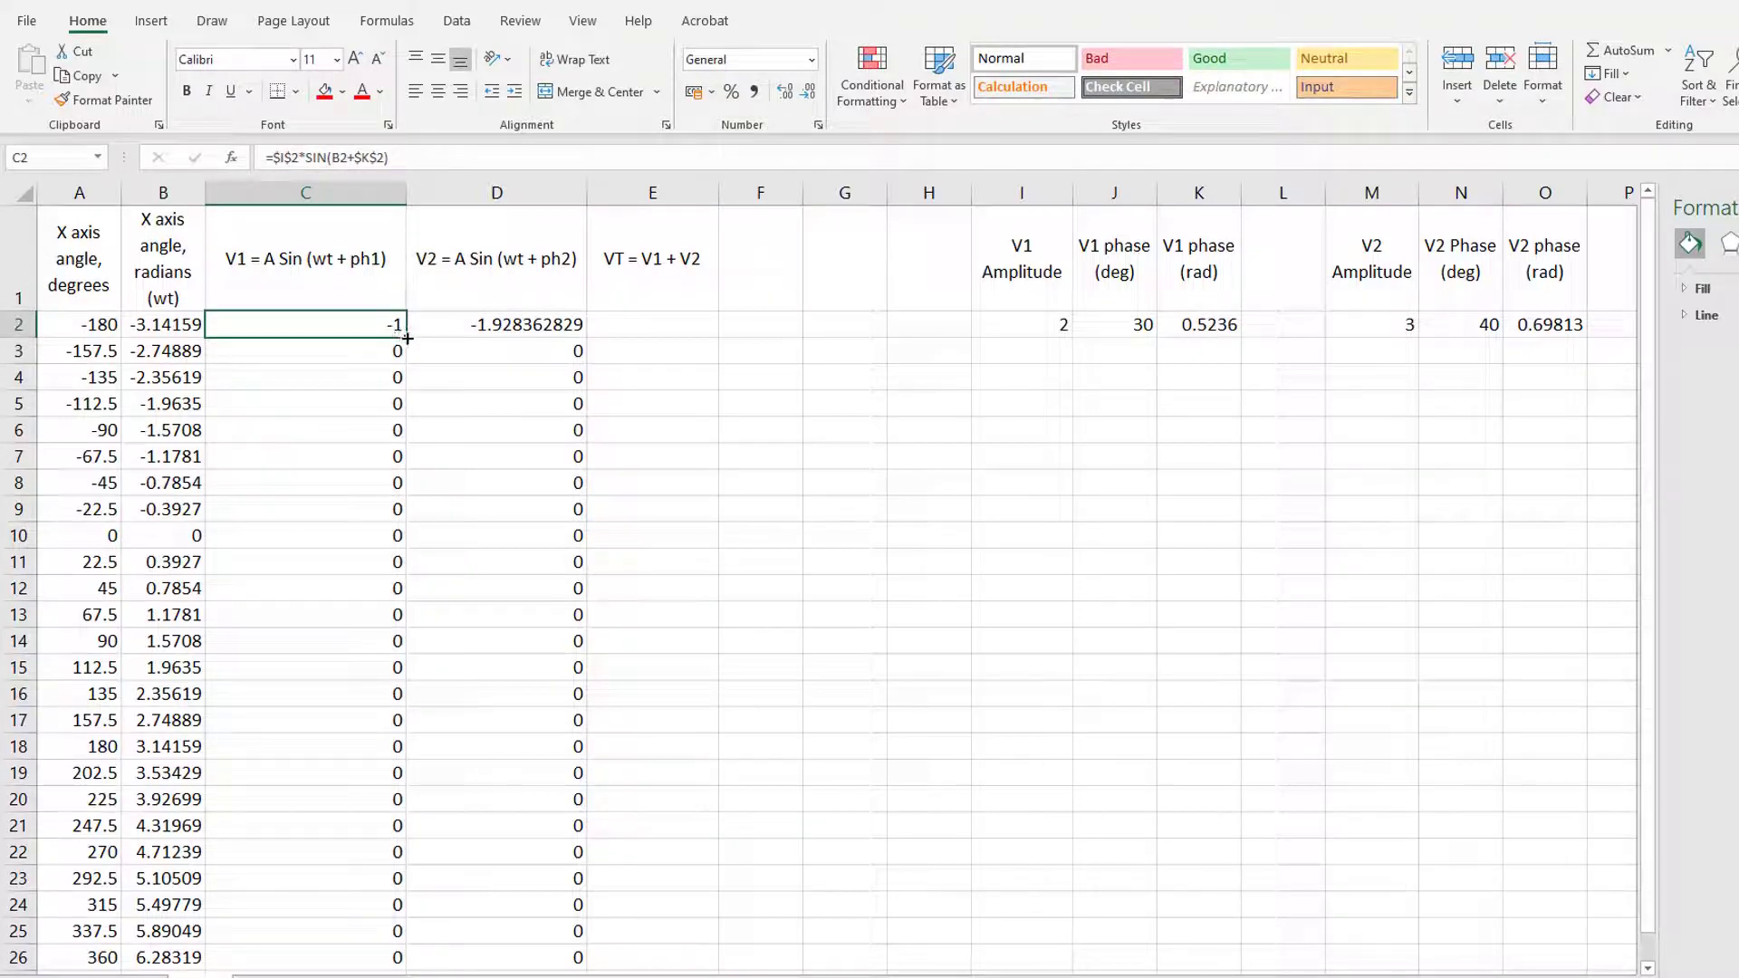
left_click_drag(407, 338, 402, 957)
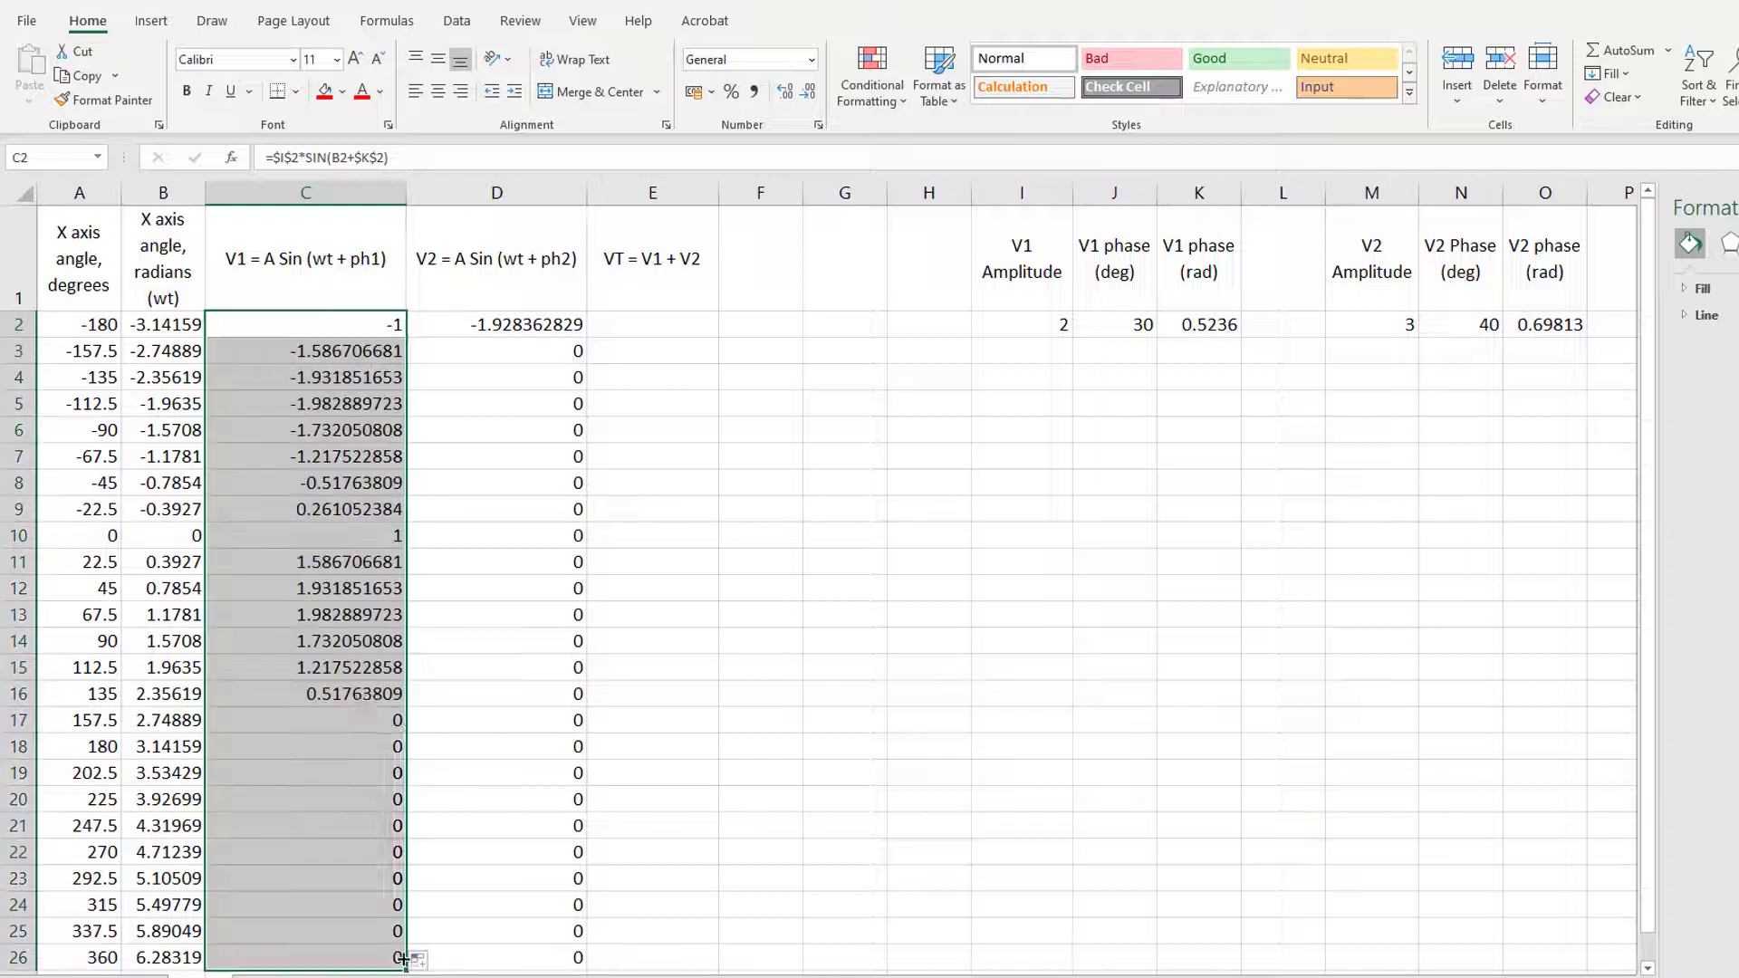
left_click(532, 327)
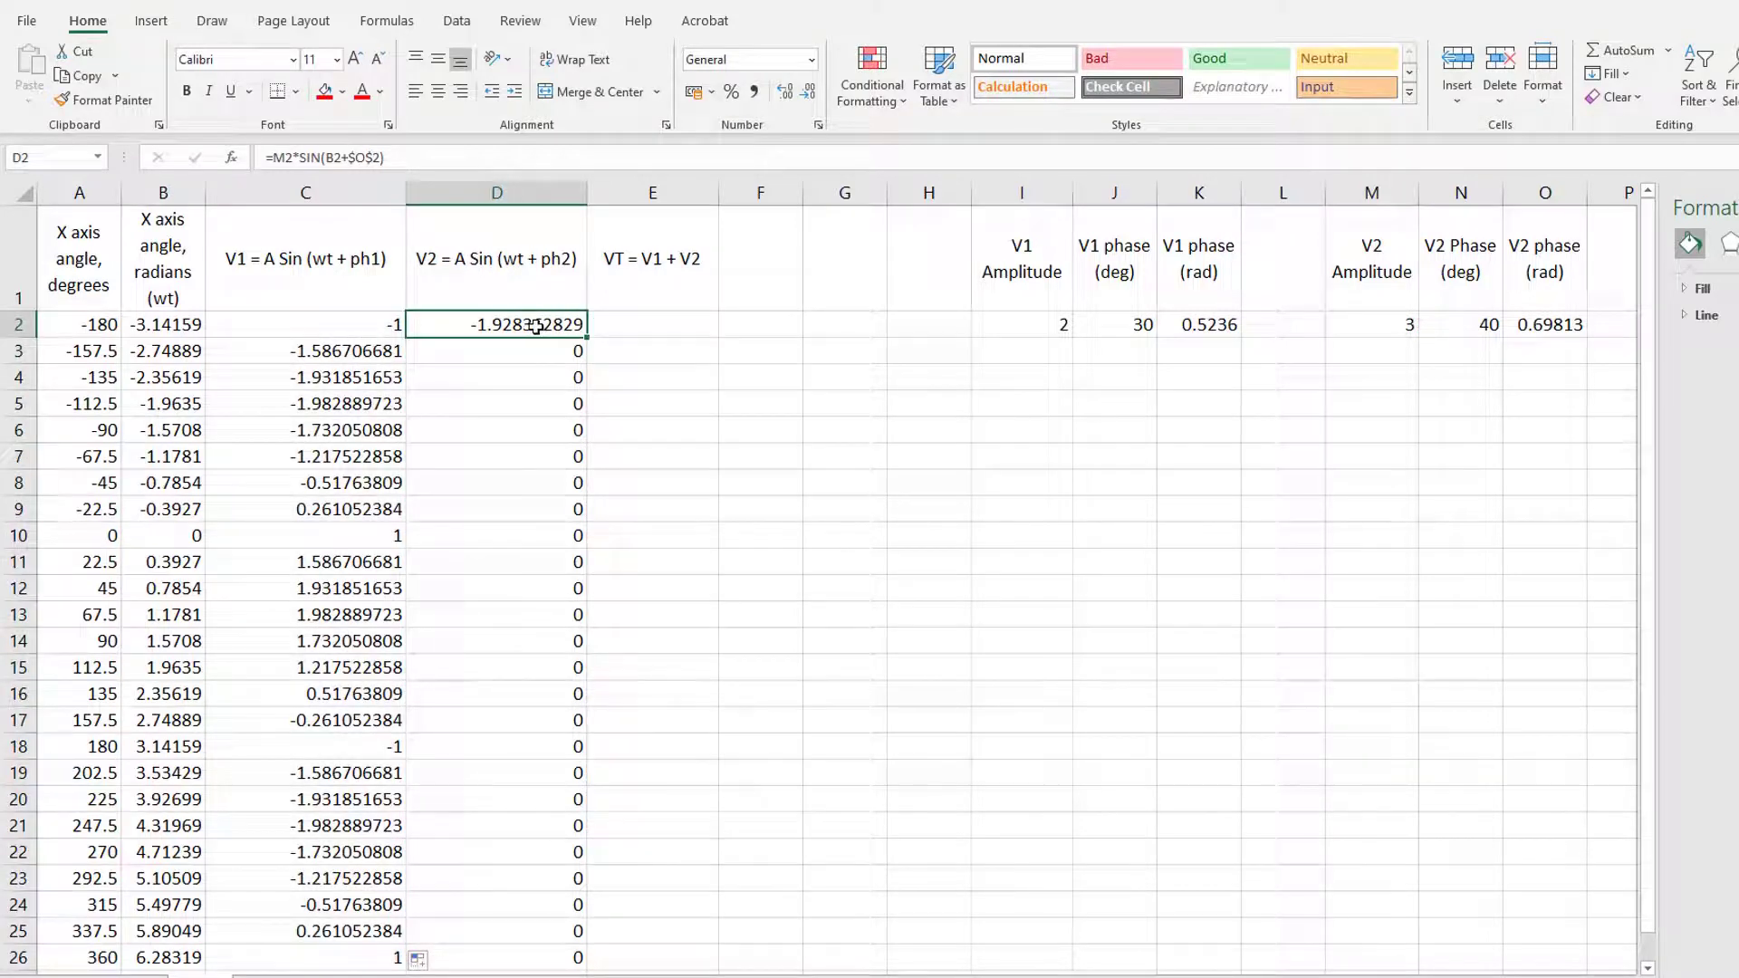
left_click(494, 159)
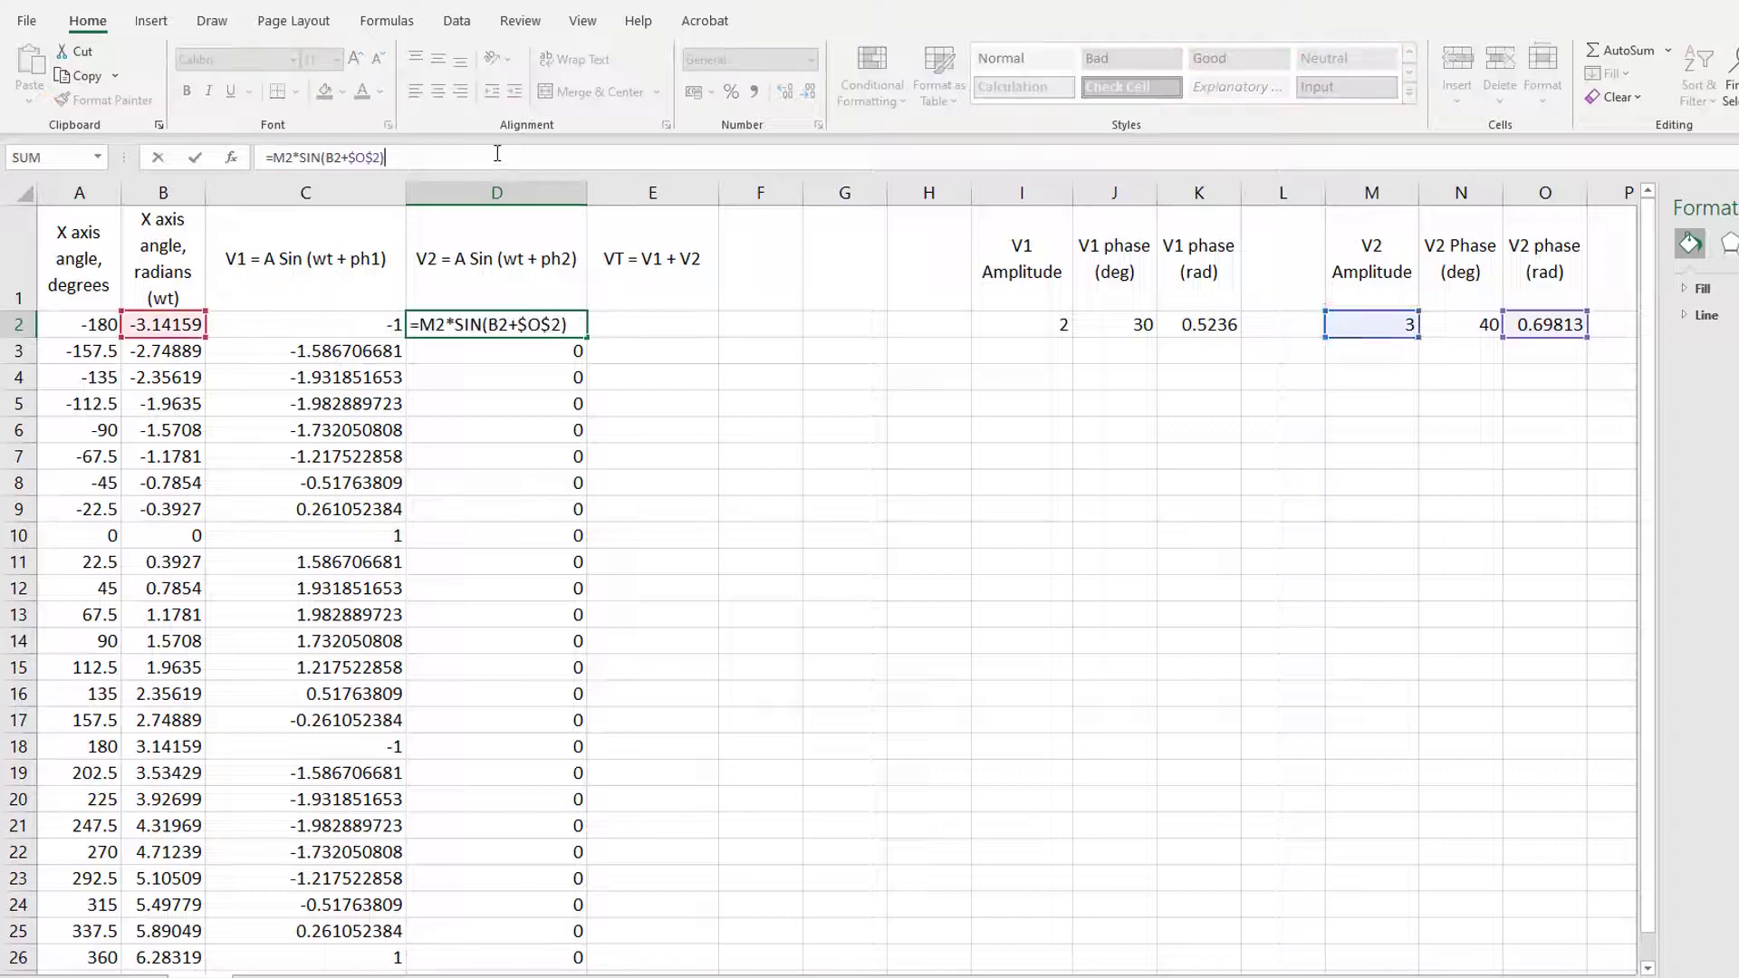
key("ctrl+Return")
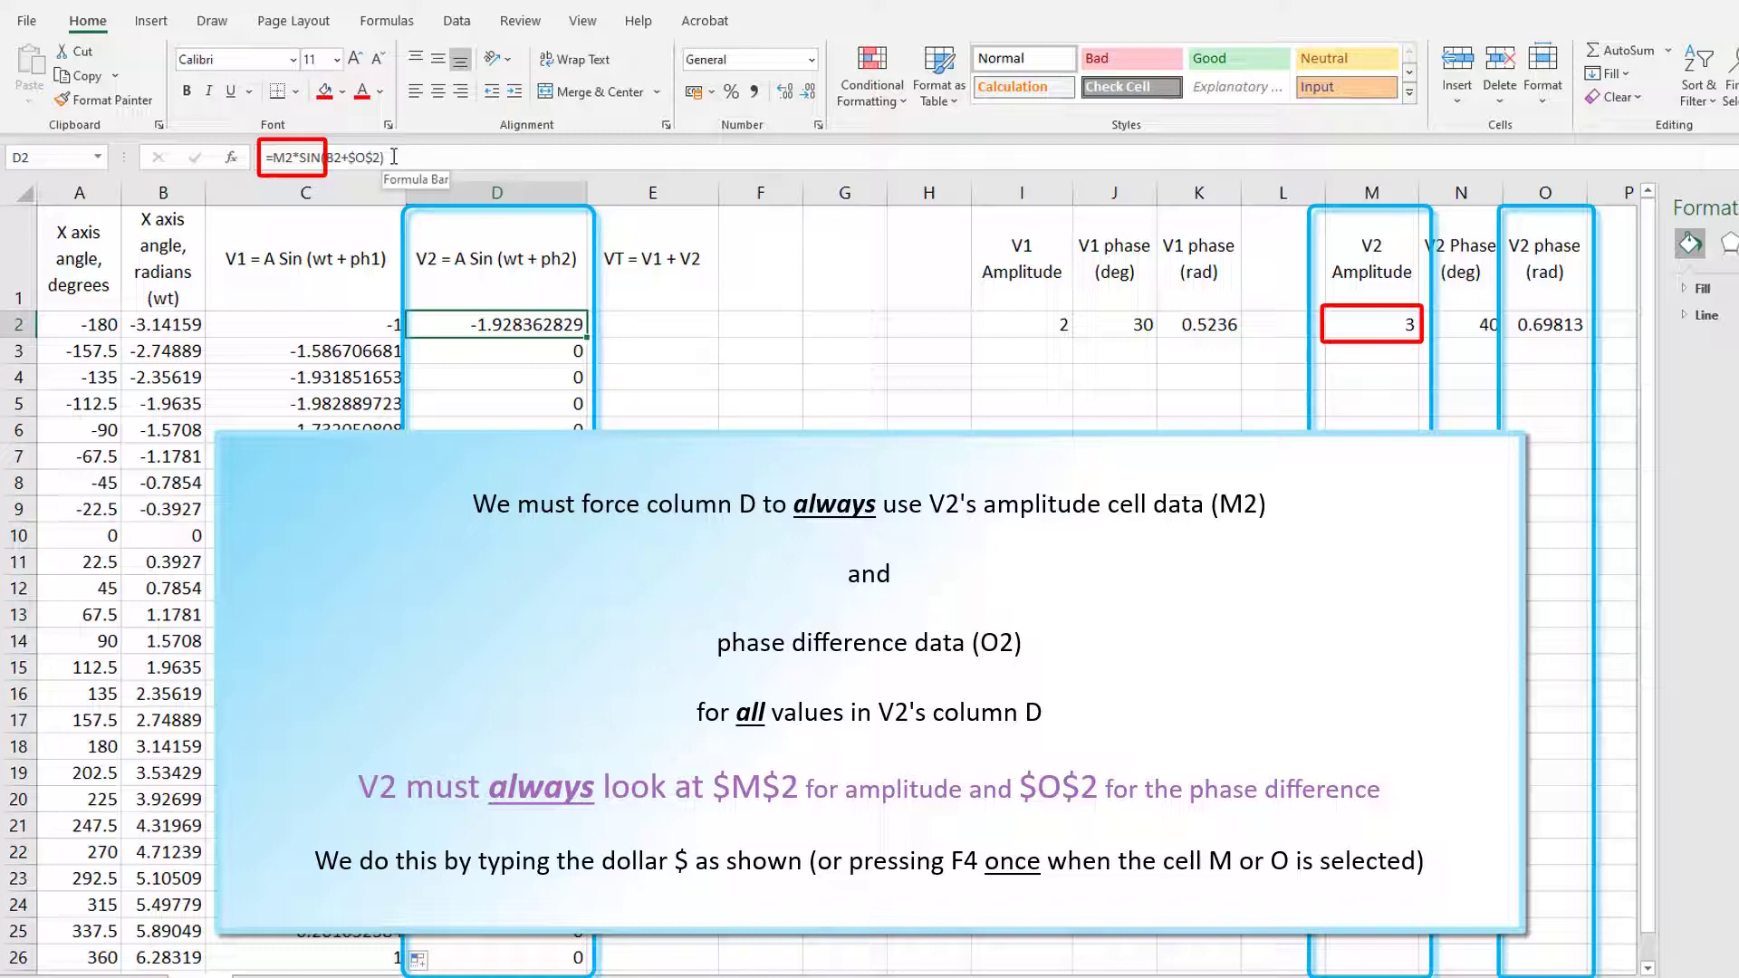
Check D3–D5, then change D2 to =$M$2*SIN(B2+$O$2).
key("Down")
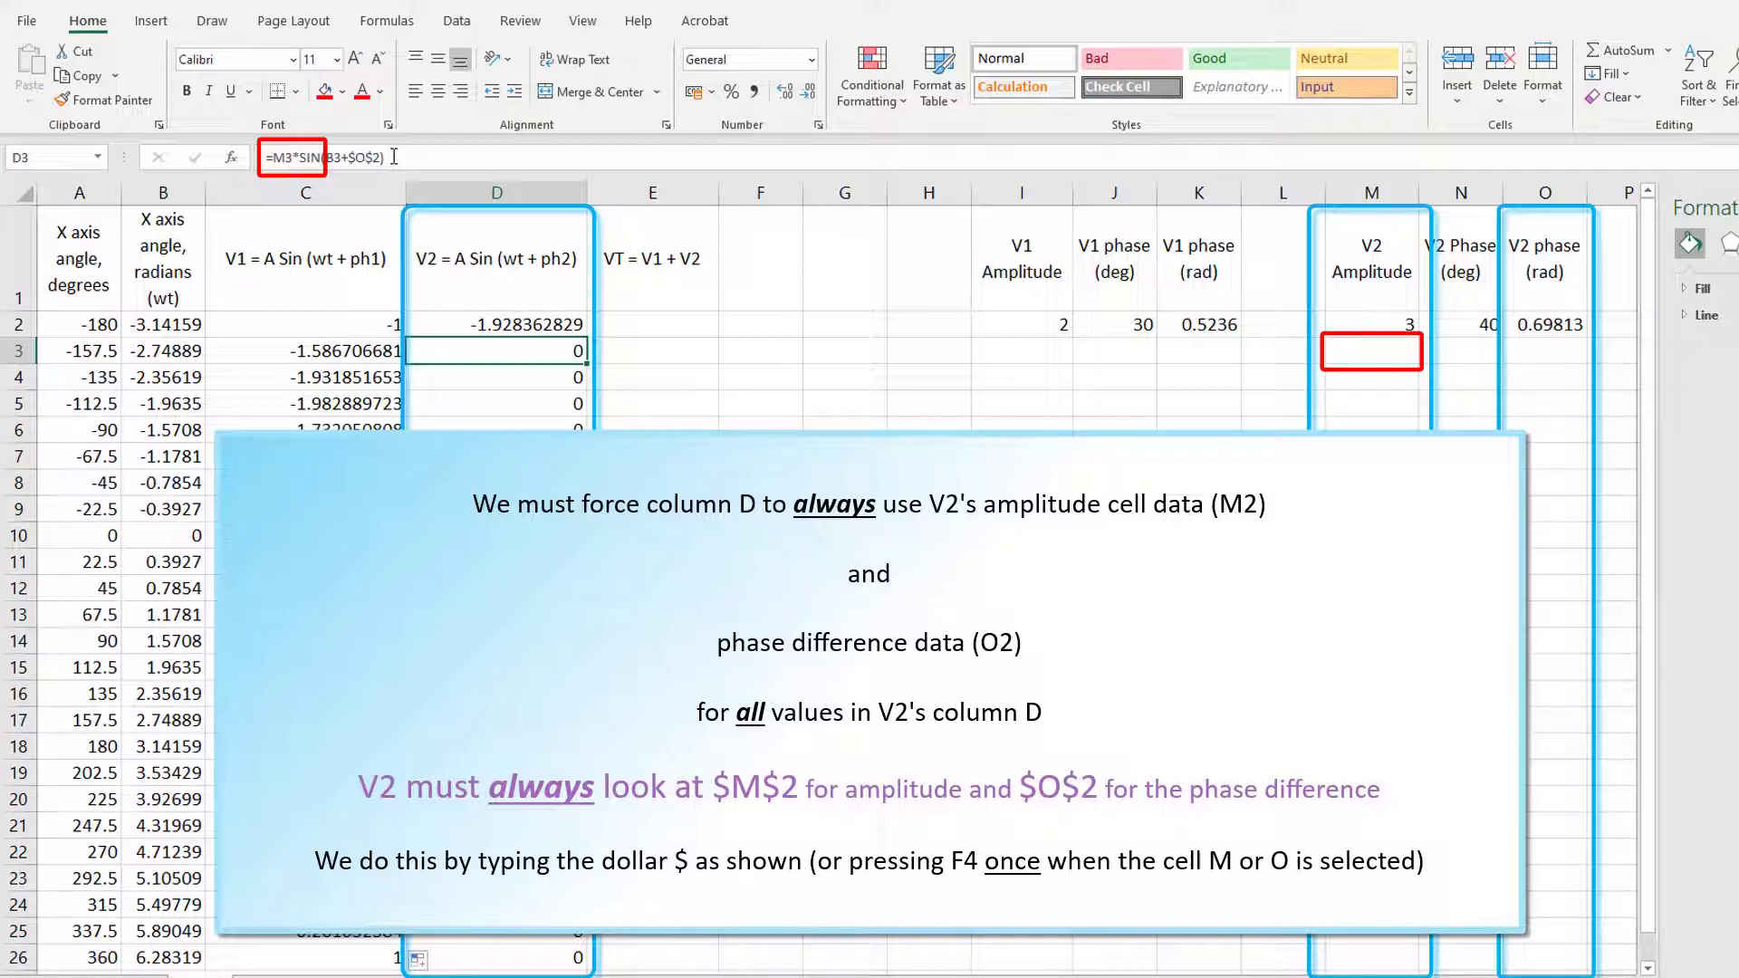
key("Down")
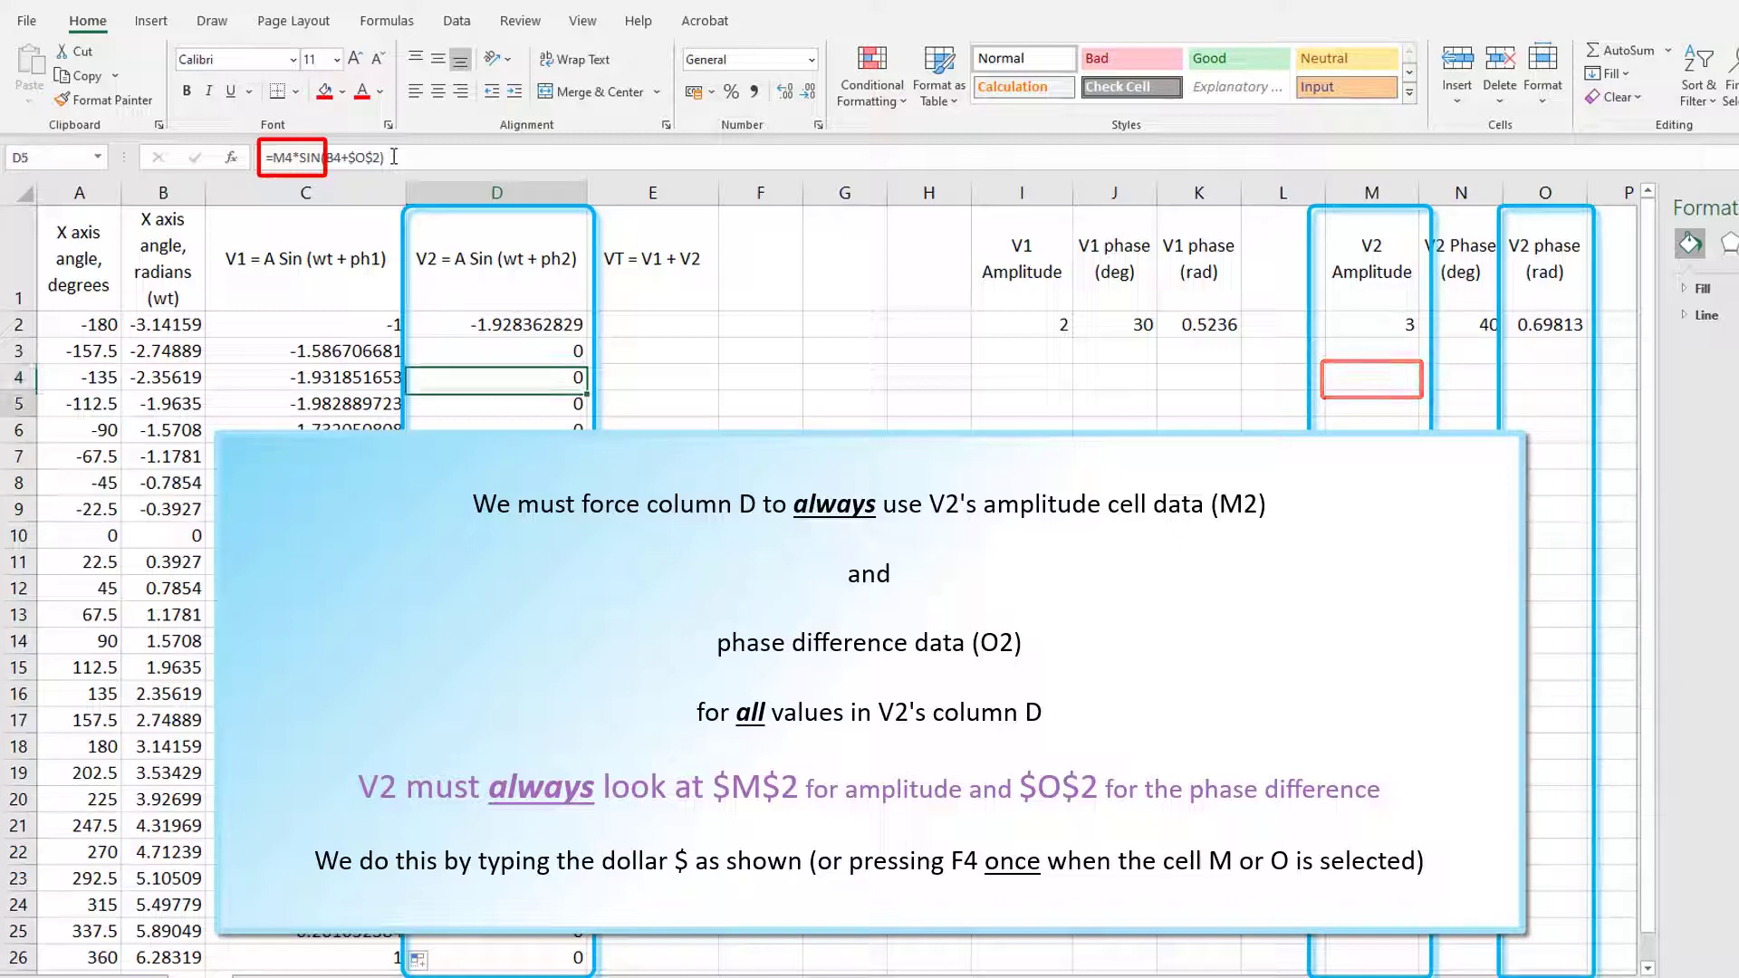
key("Down")
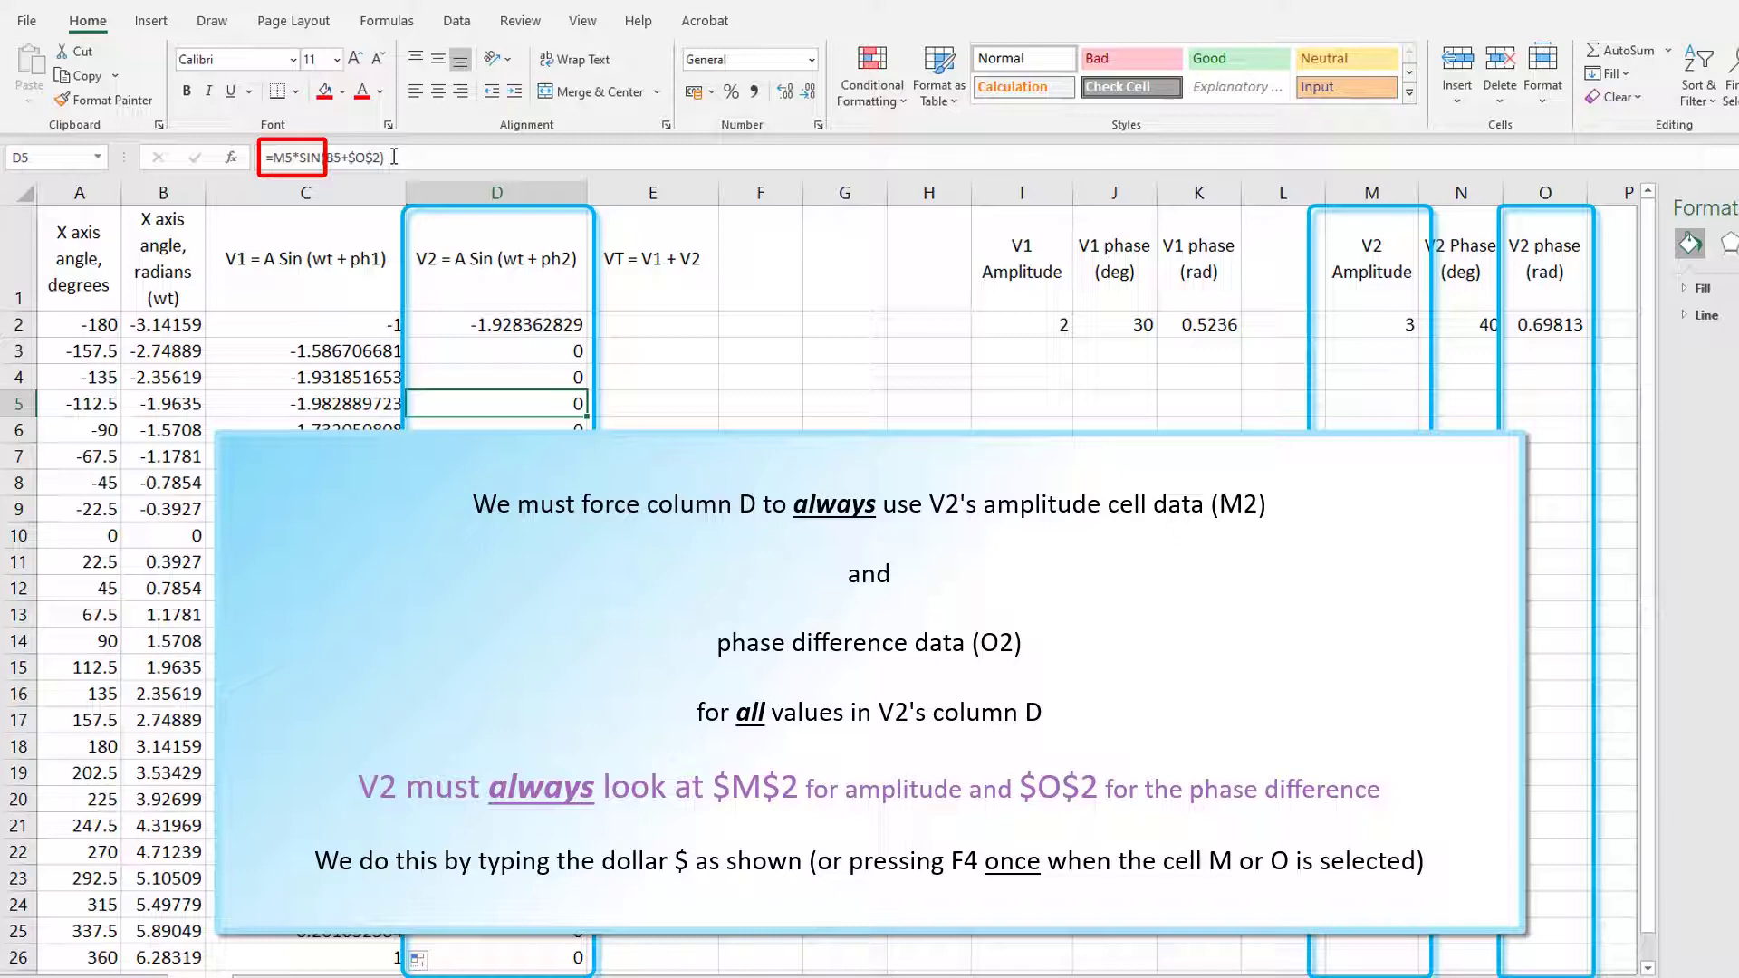
left_click(557, 326)
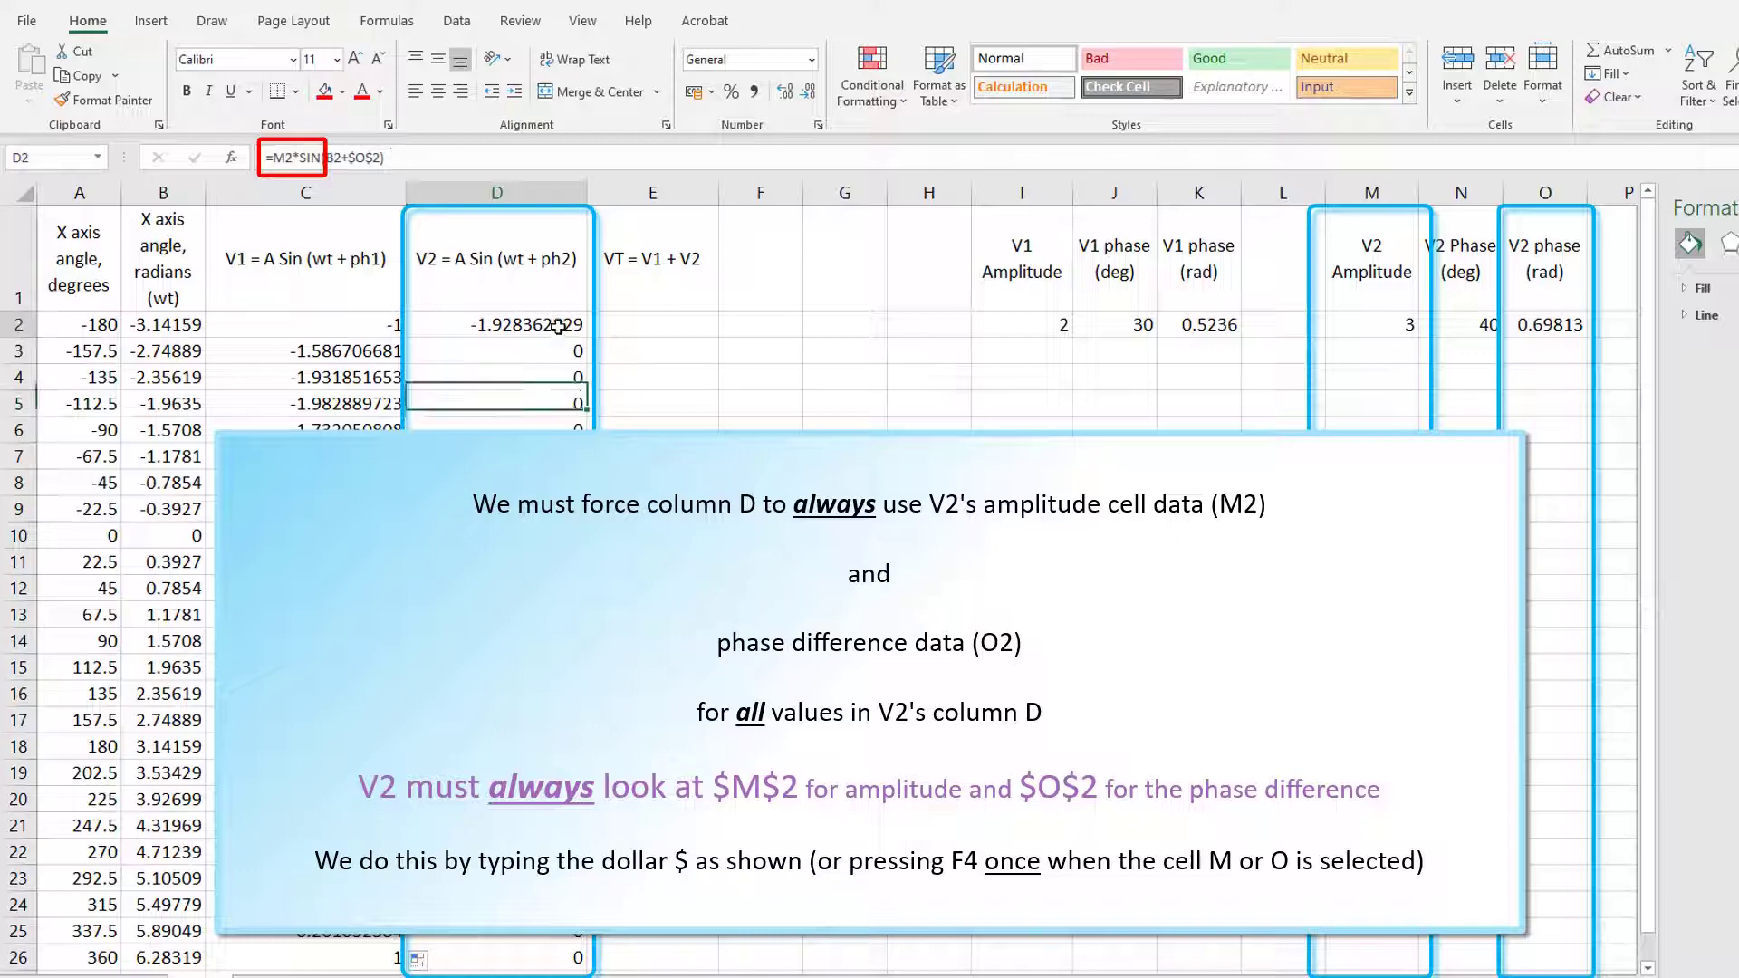
left_click(501, 159)
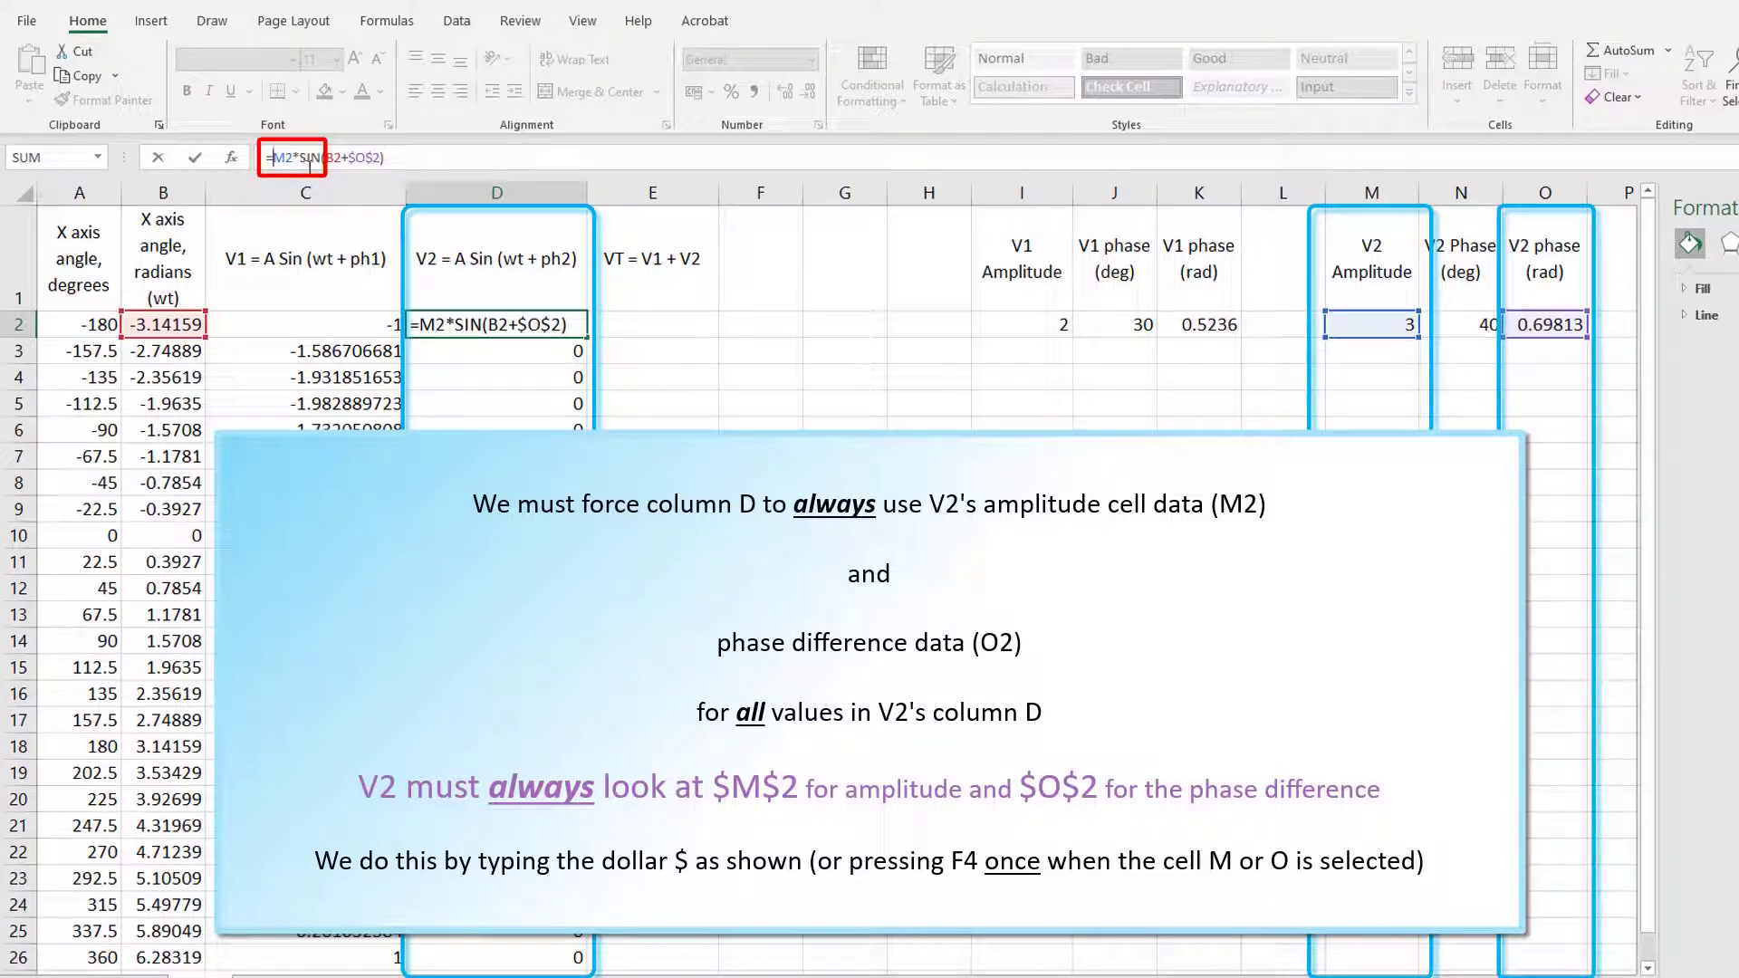
type("$M$")
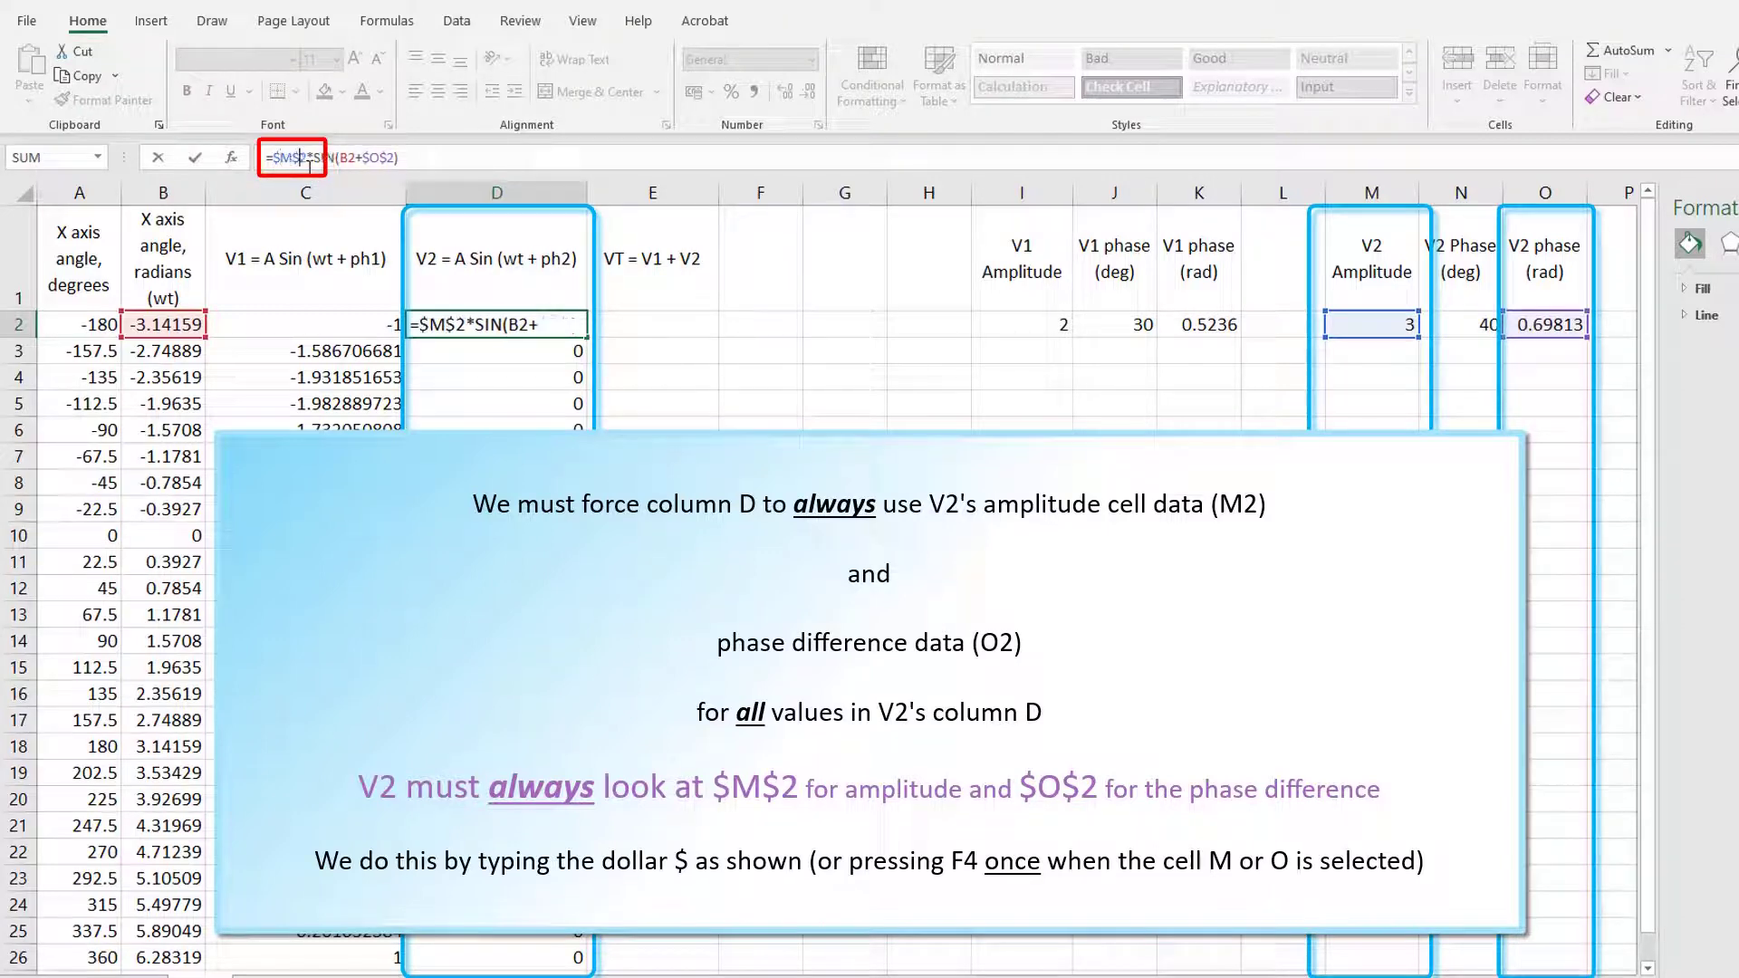
key("Return")
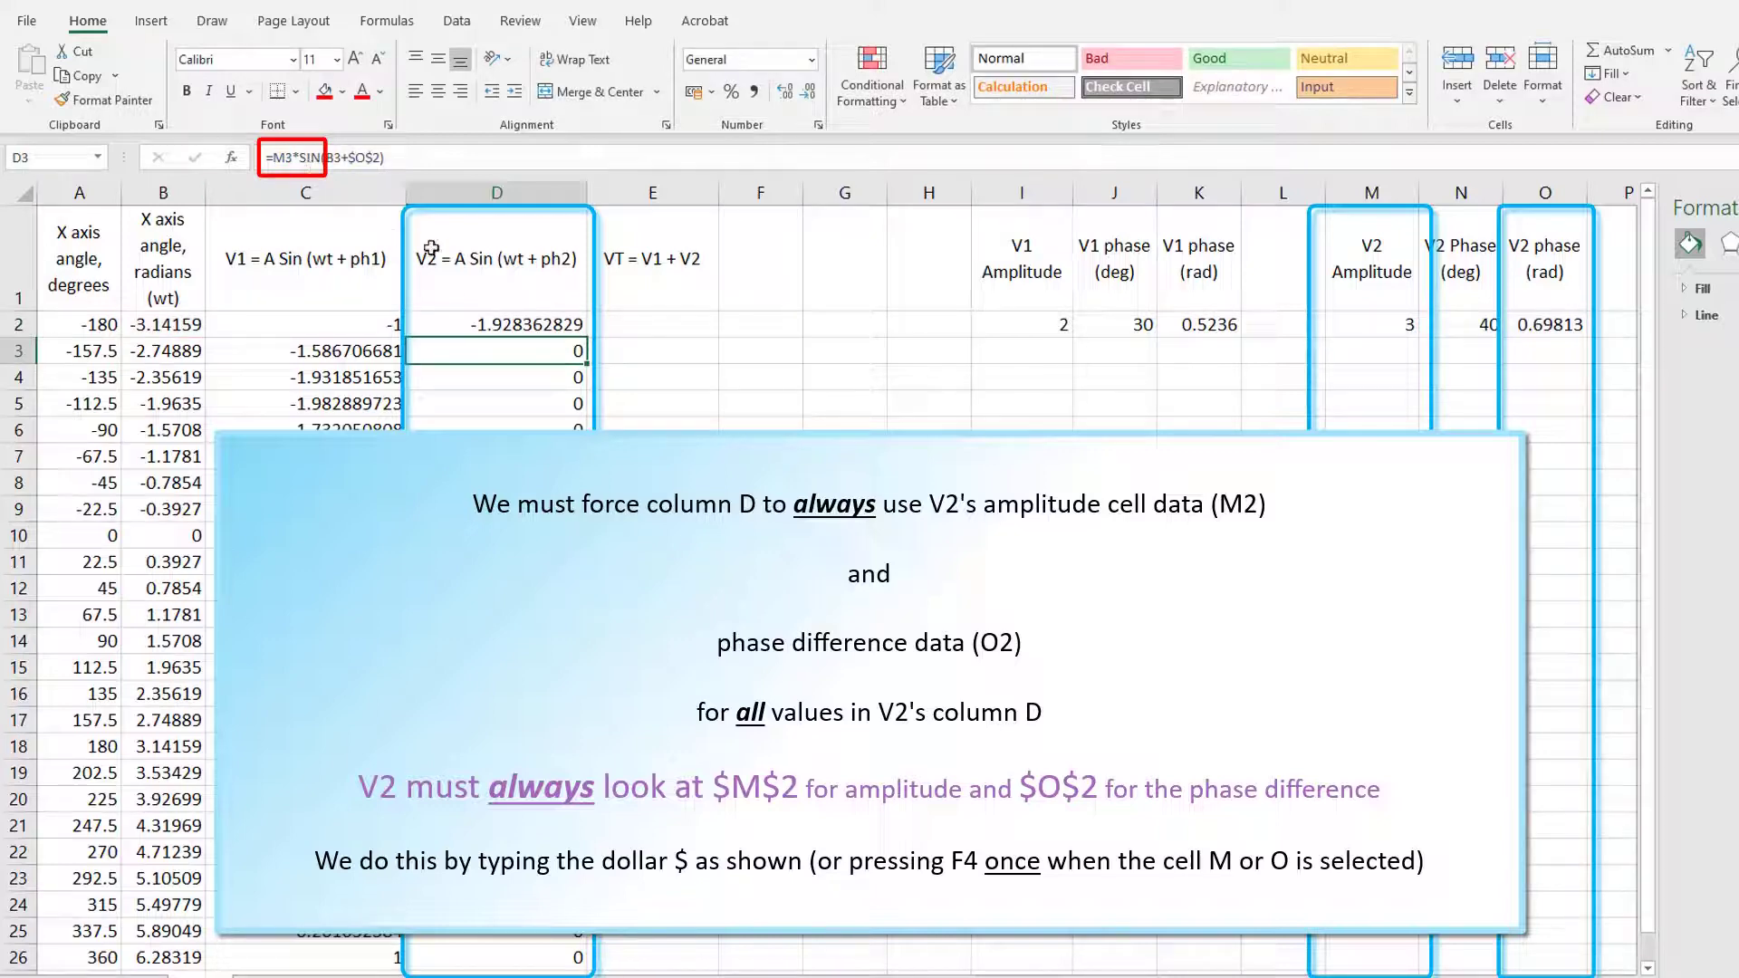
Fill D2's V2 formula down to D26.
left_click(525, 324)
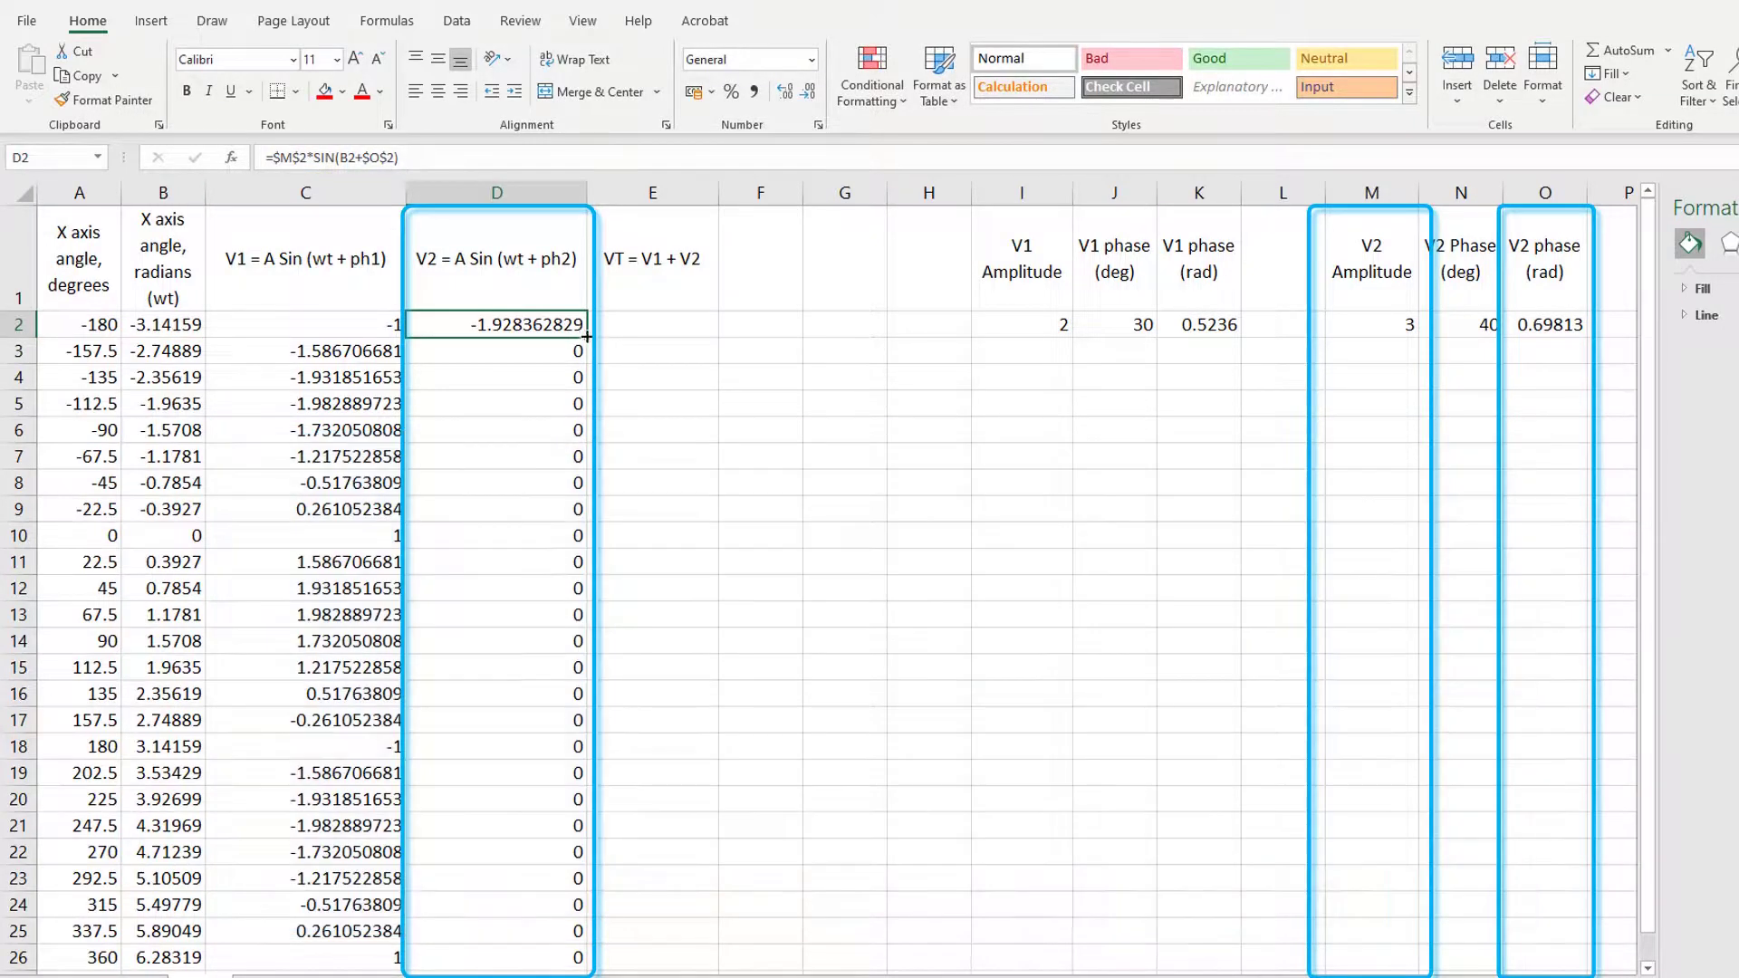
left_click_drag(587, 337, 586, 958)
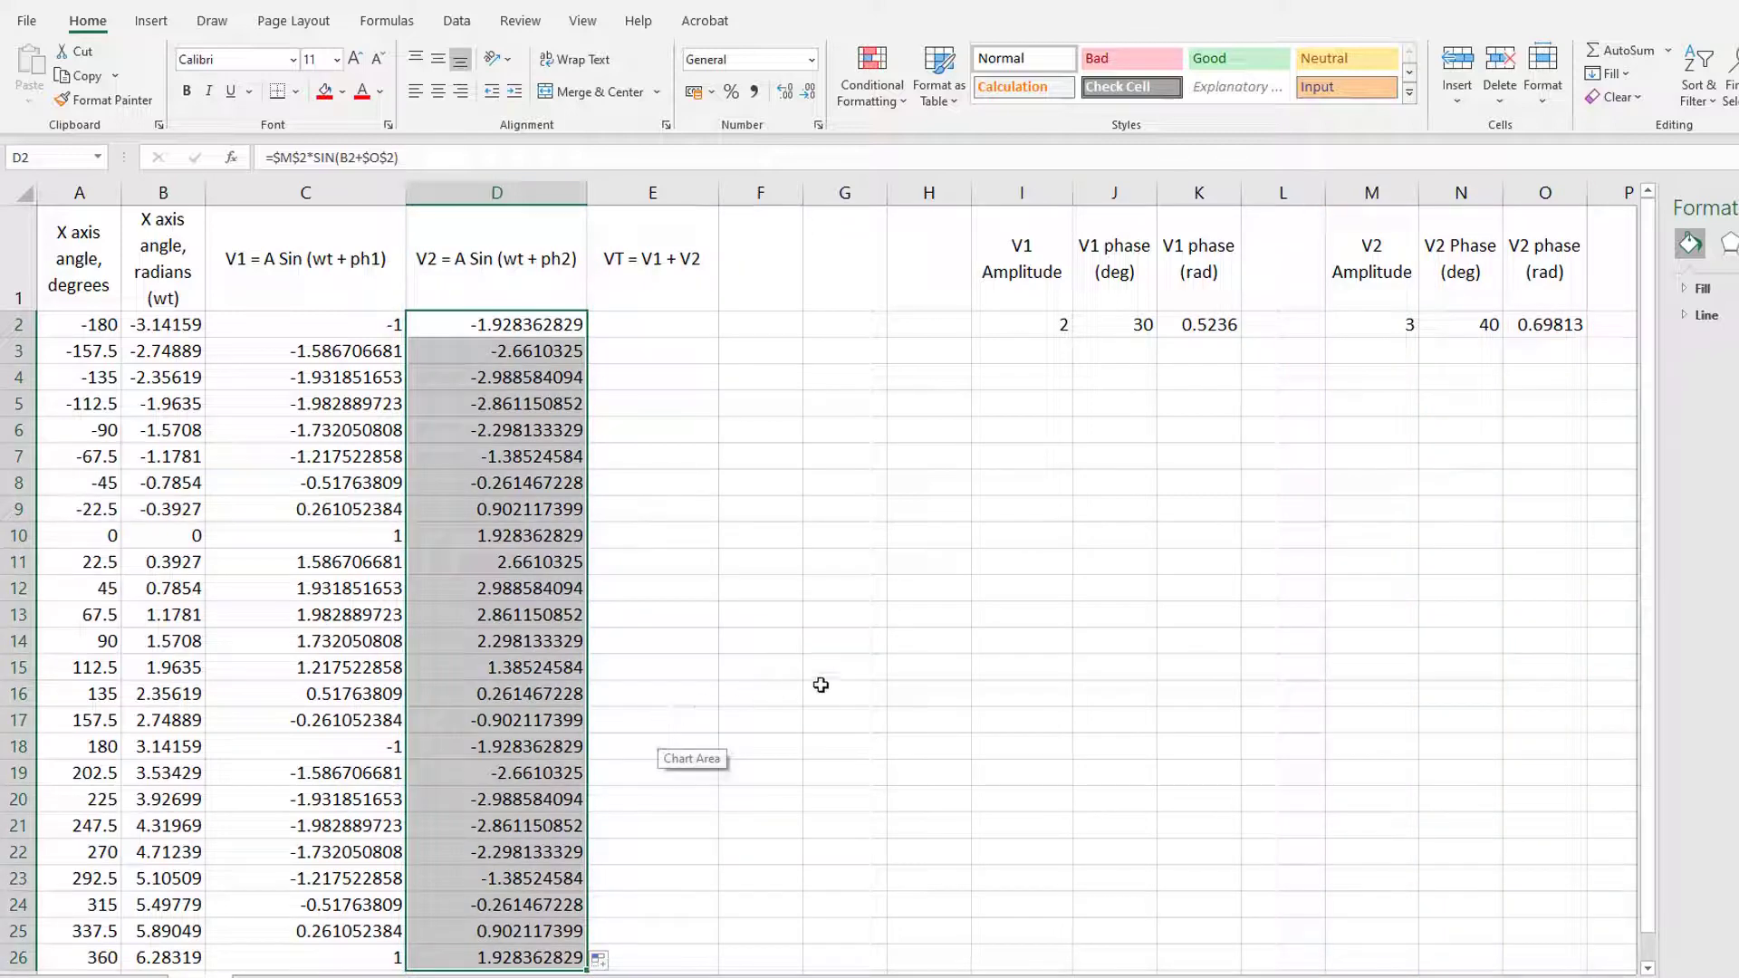
left_click(846, 674)
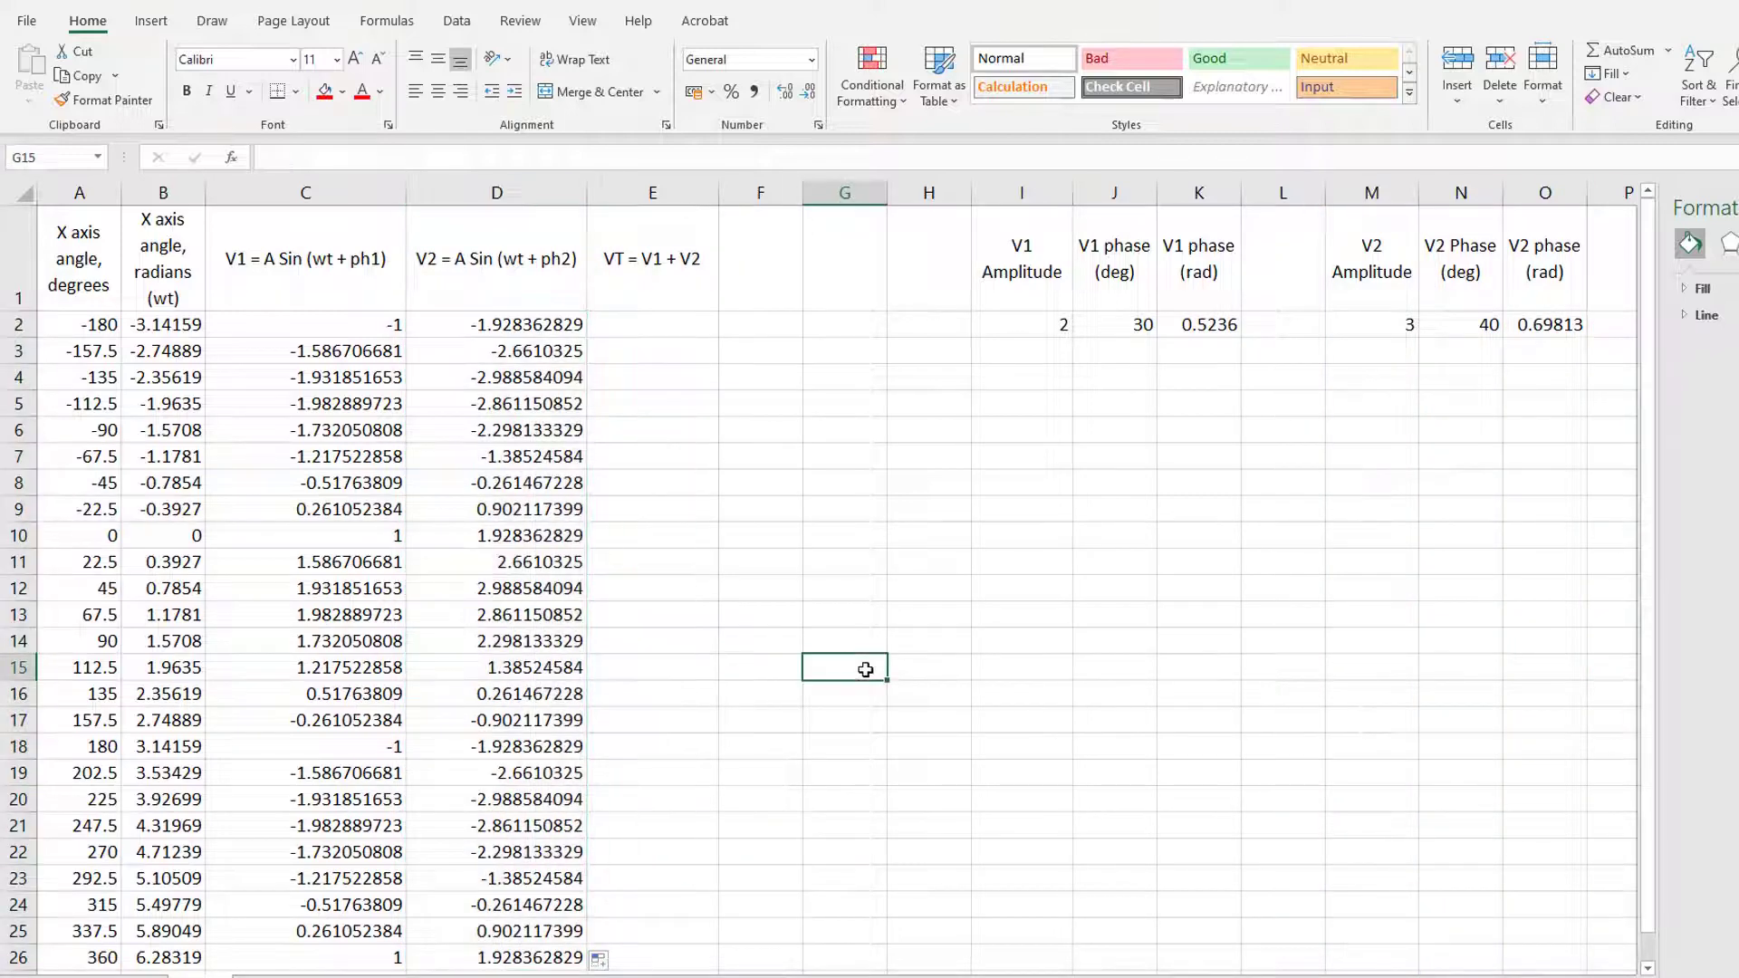
Enter =C2+D2 in E2 and fill it down to E26 for the VT values.
left_click(652, 330)
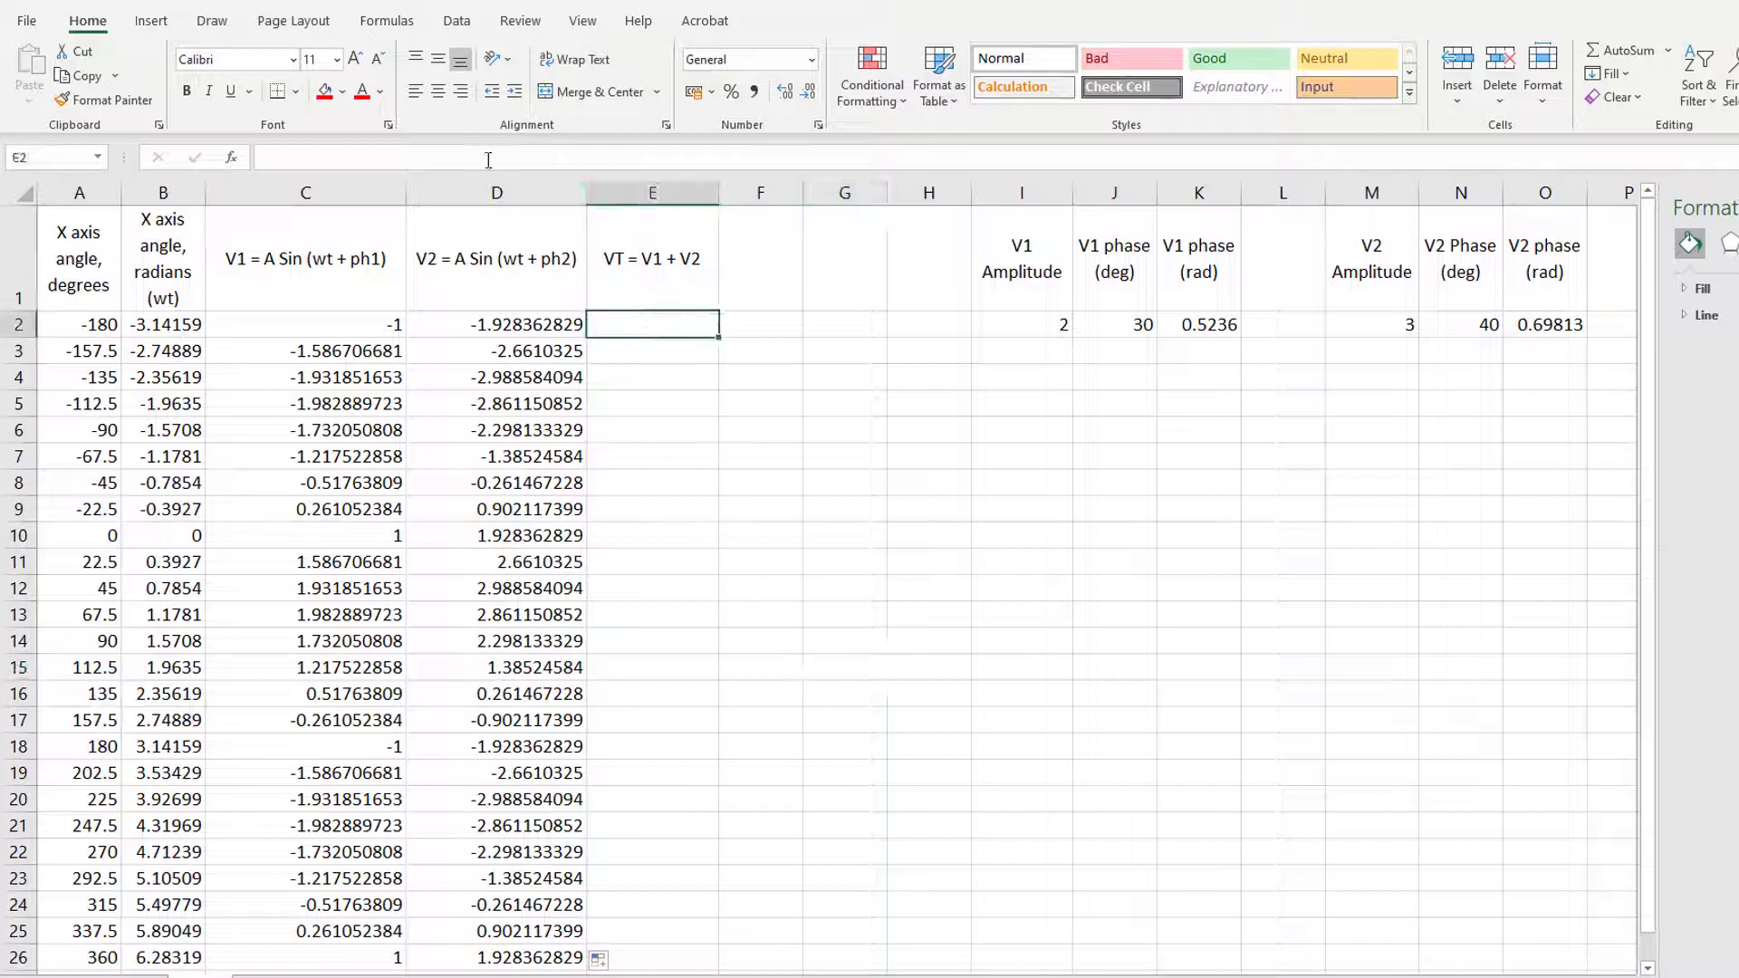
left_click(488, 159)
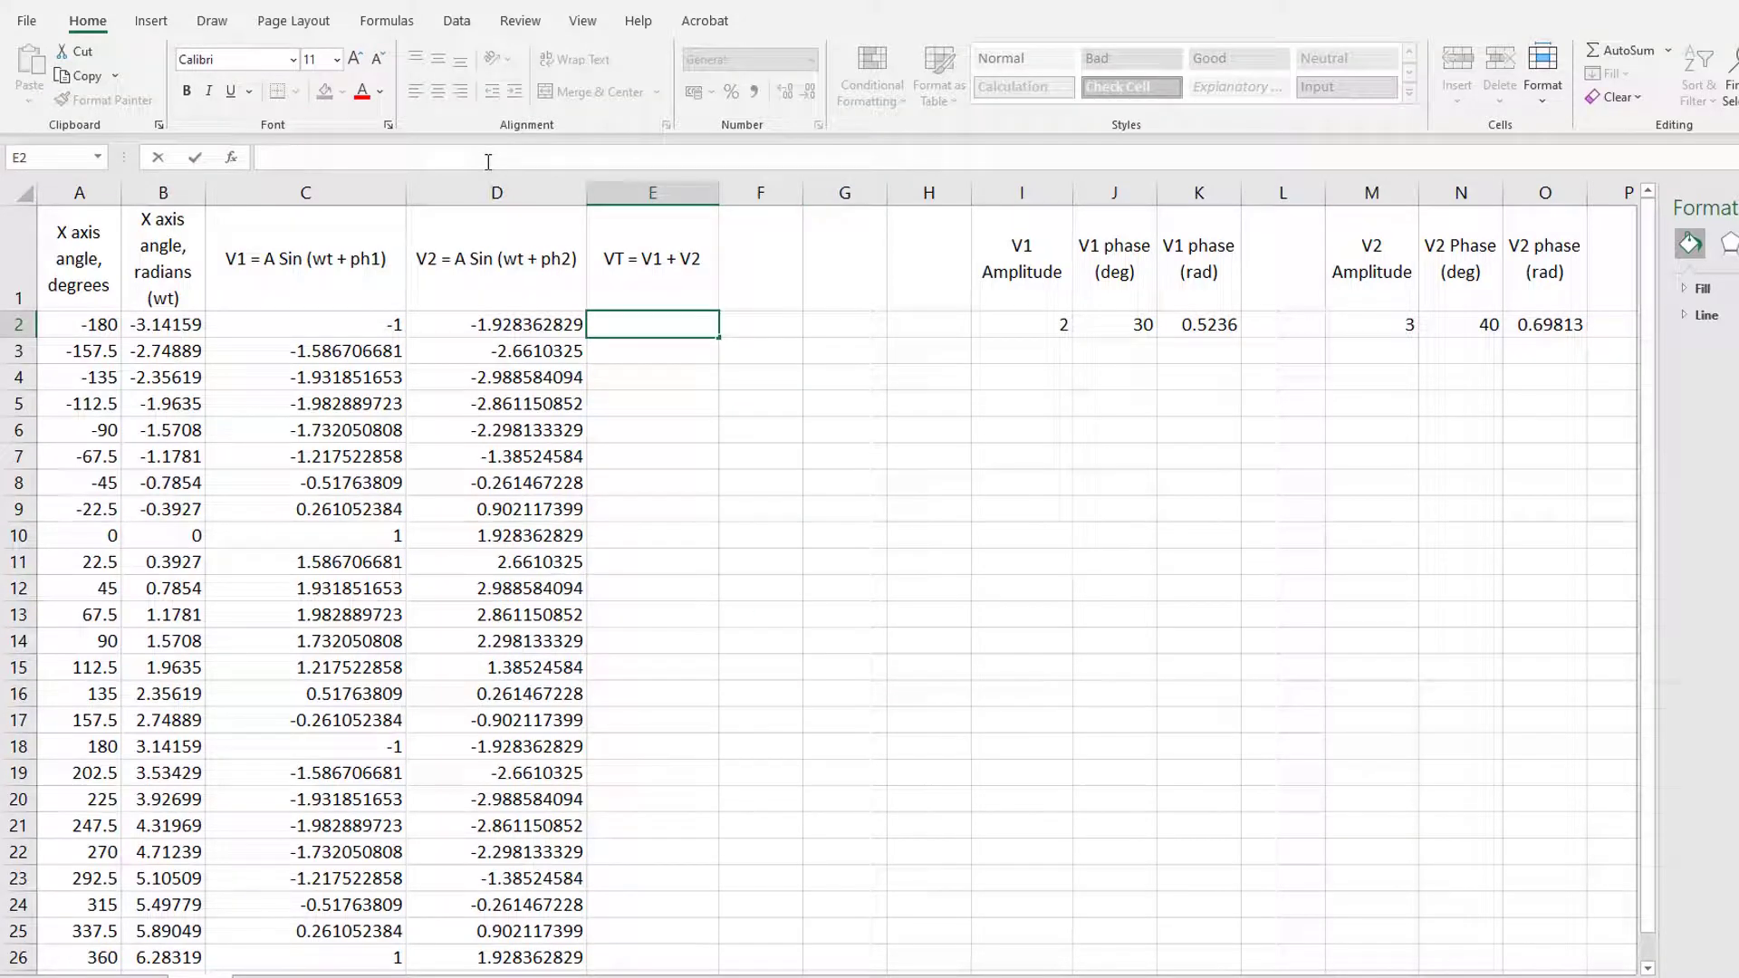
type("=")
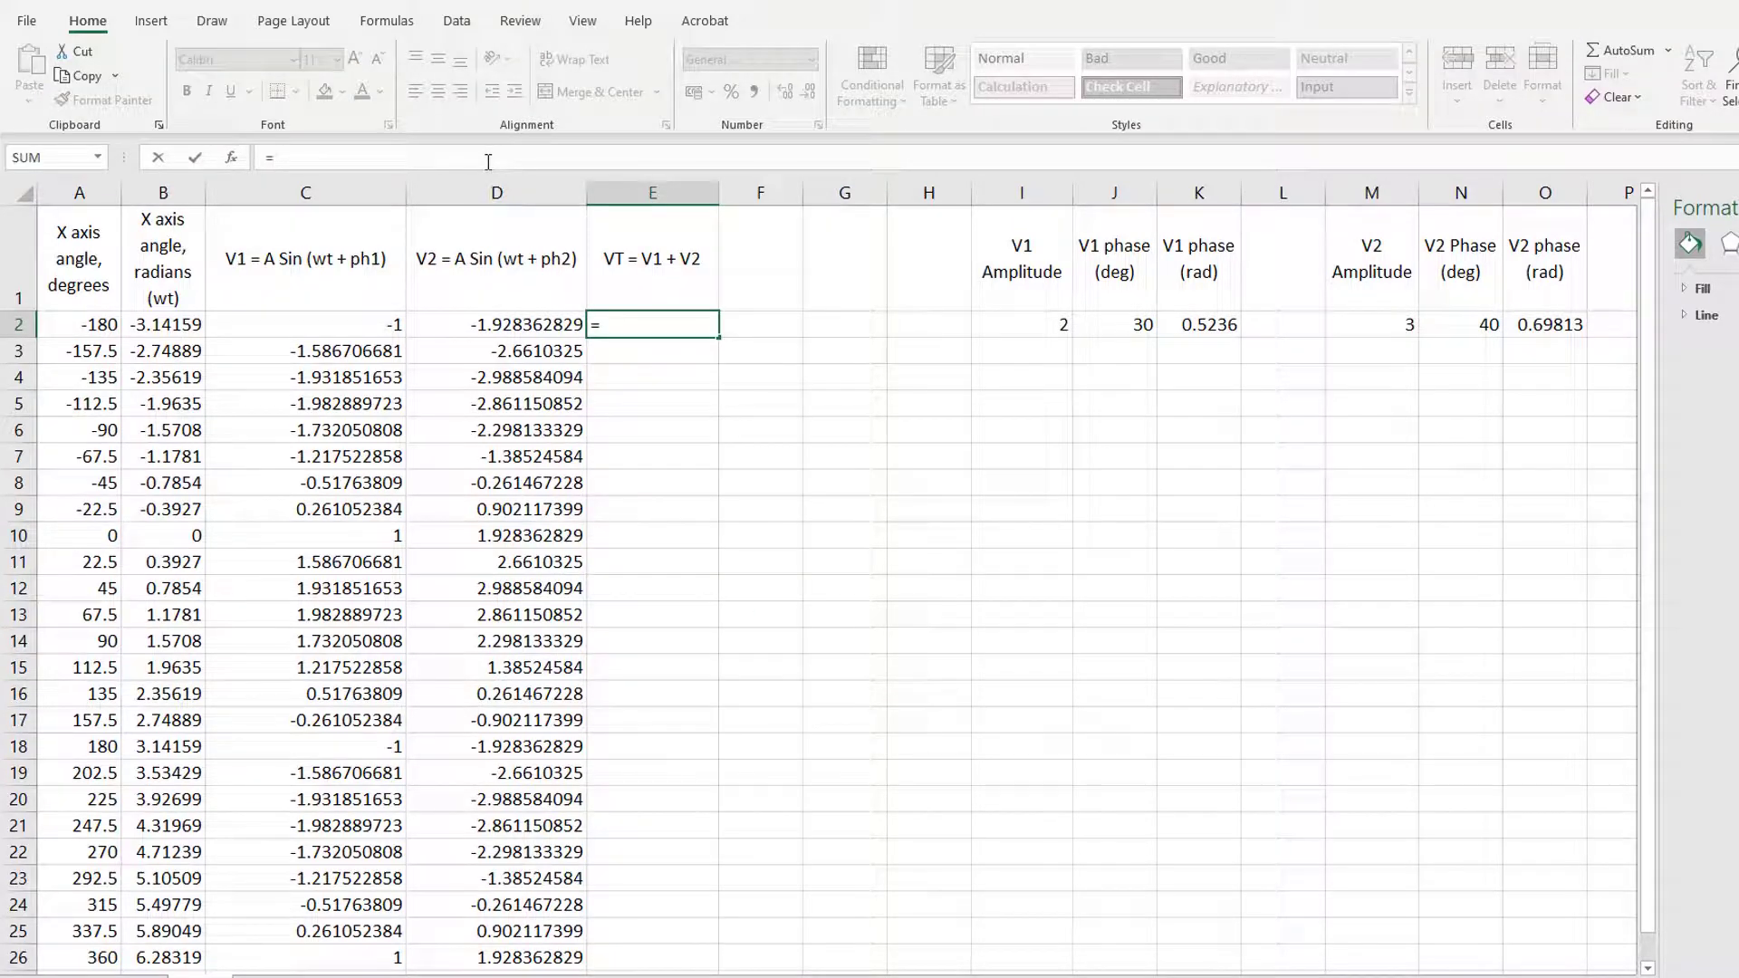
type("c2")
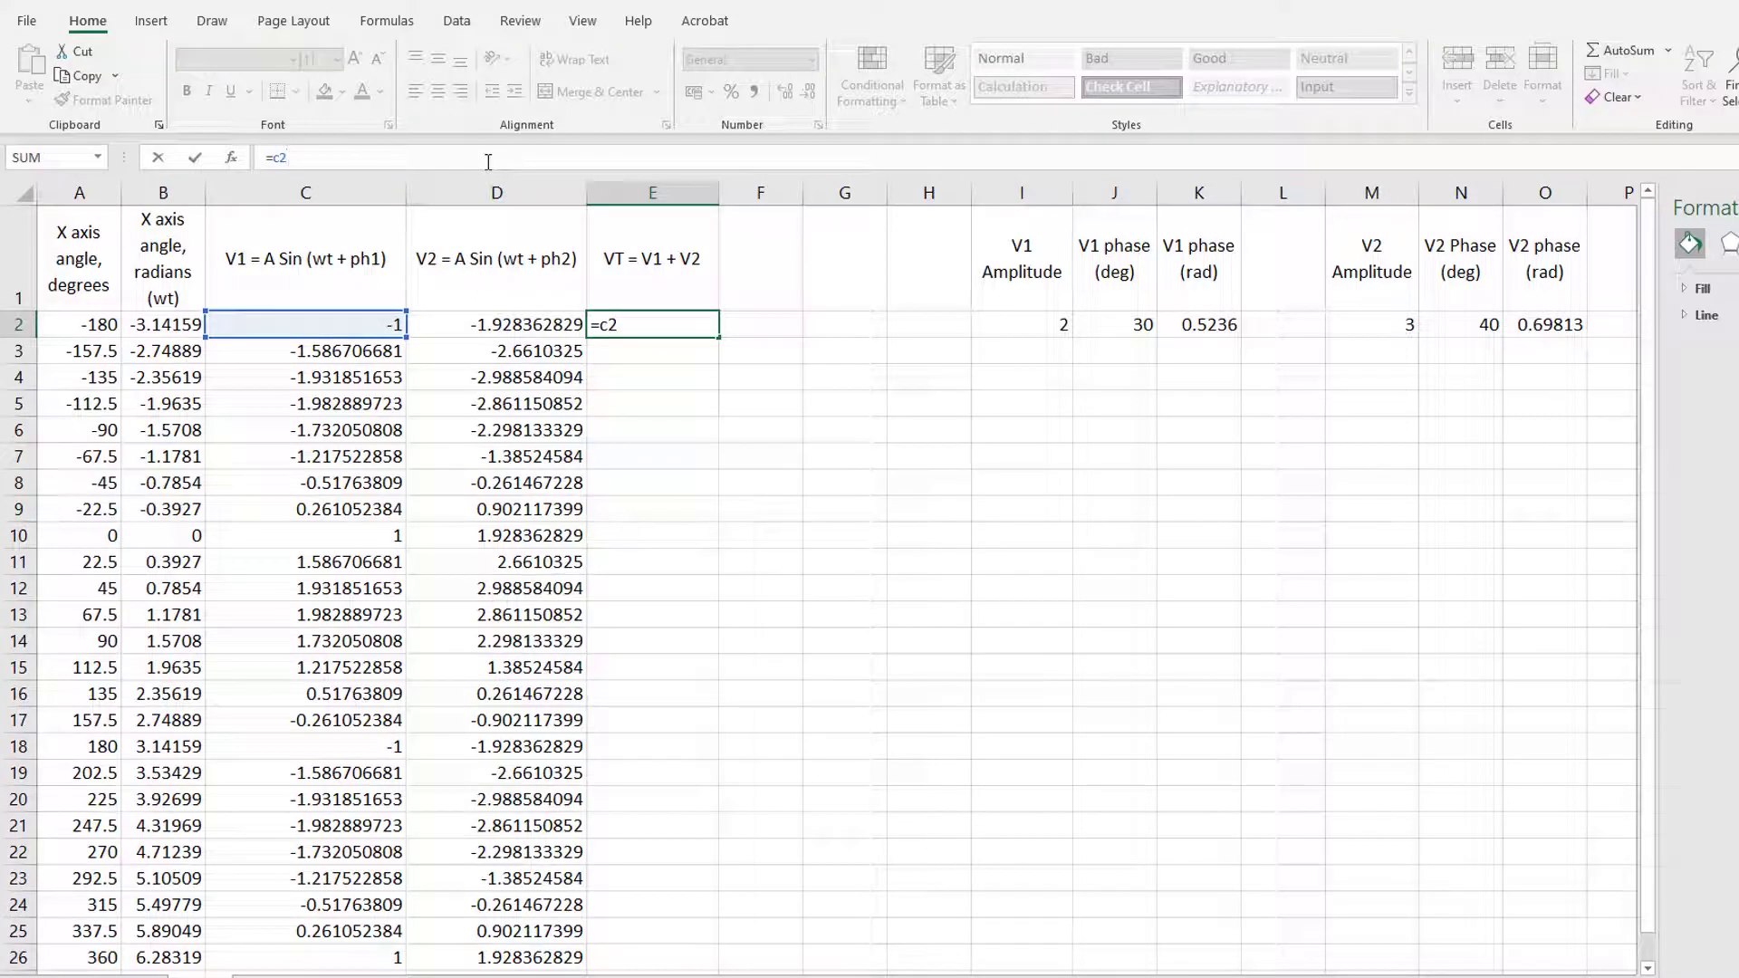
type("+d2")
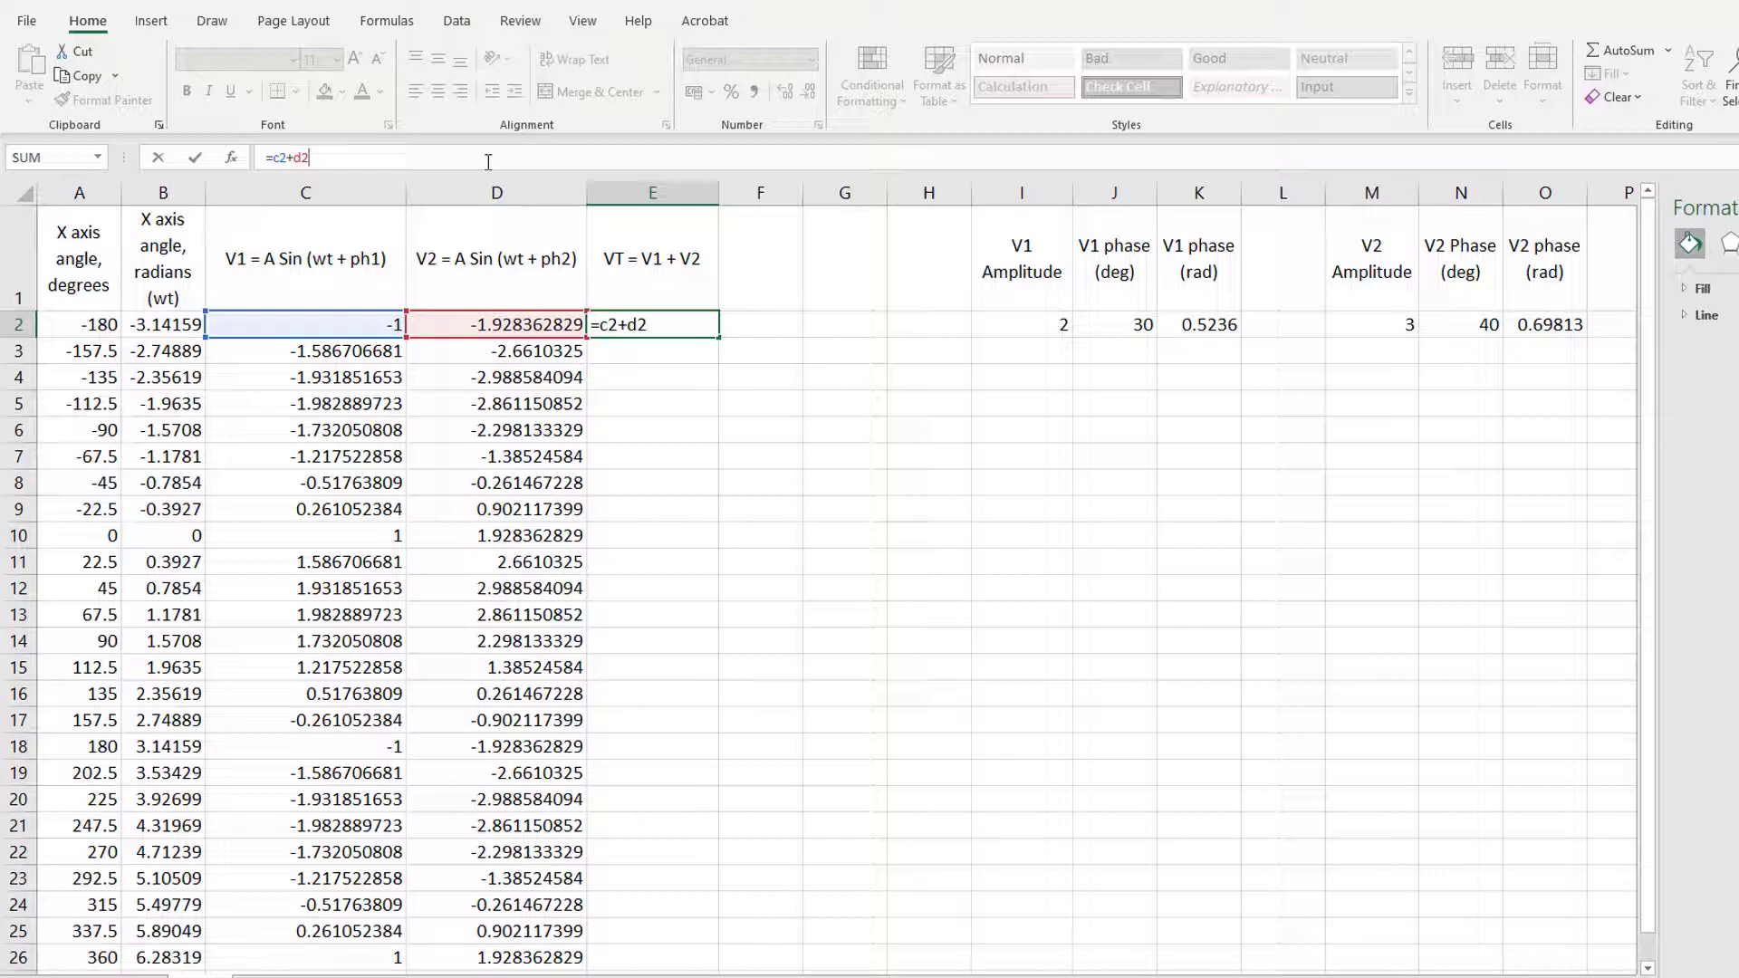
key("Return")
left_click(646, 319)
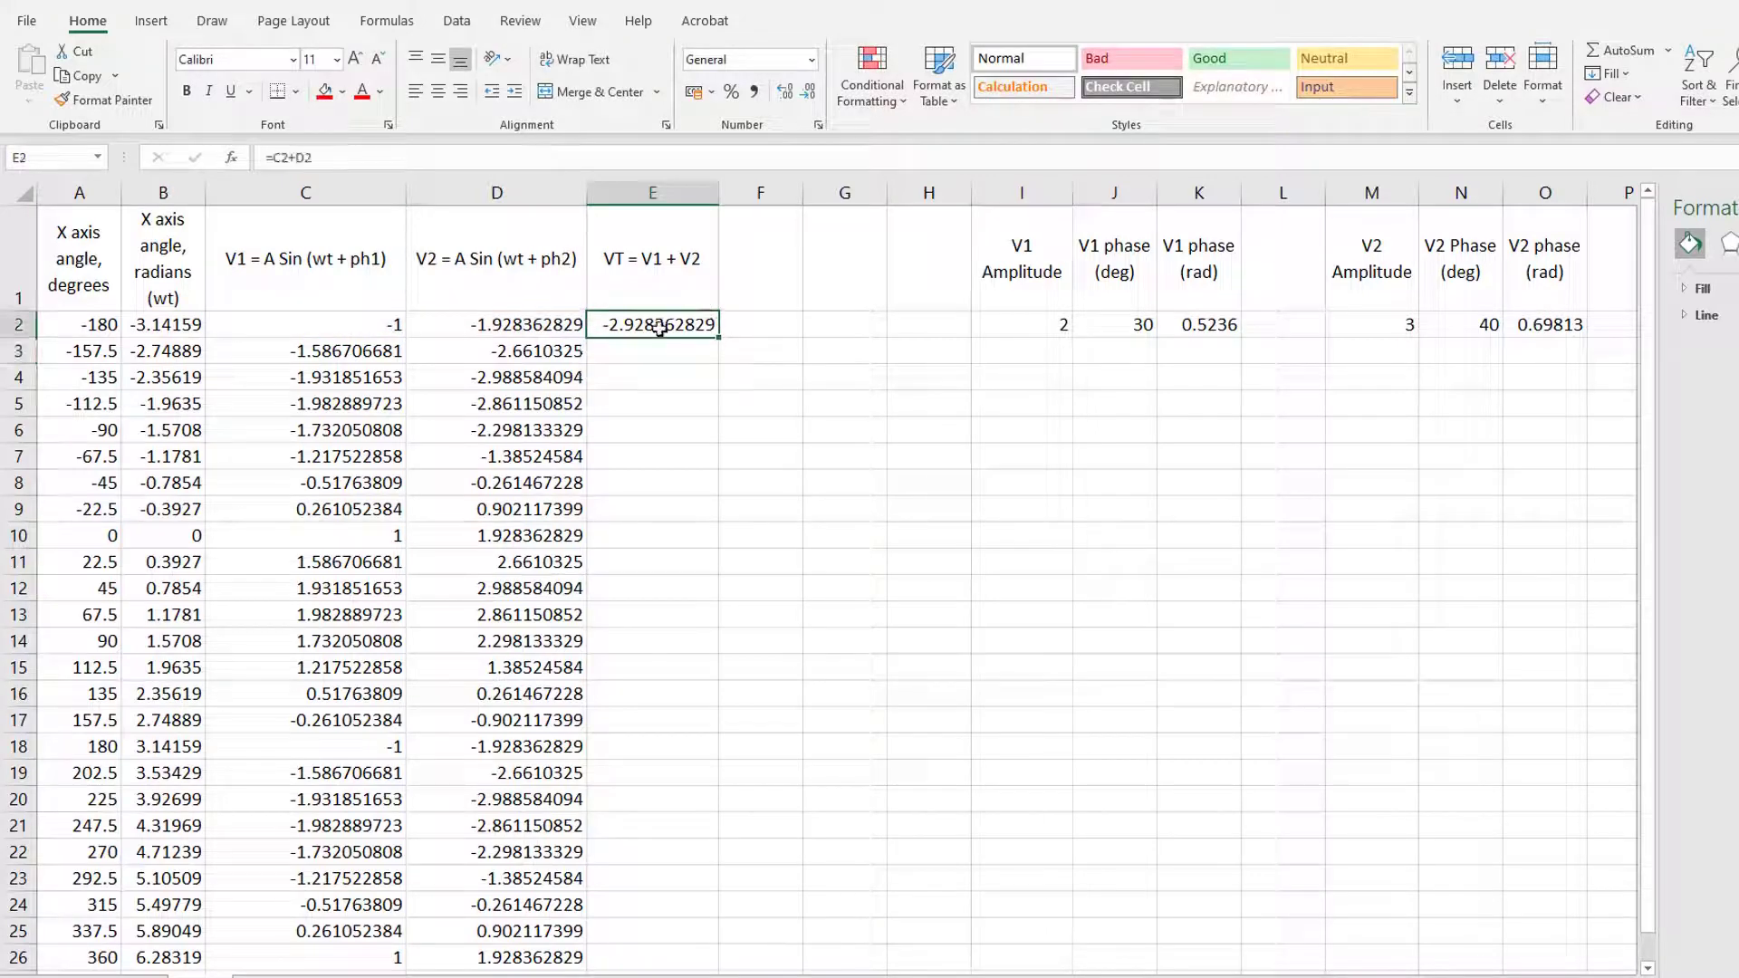
left_click_drag(717, 336, 713, 961)
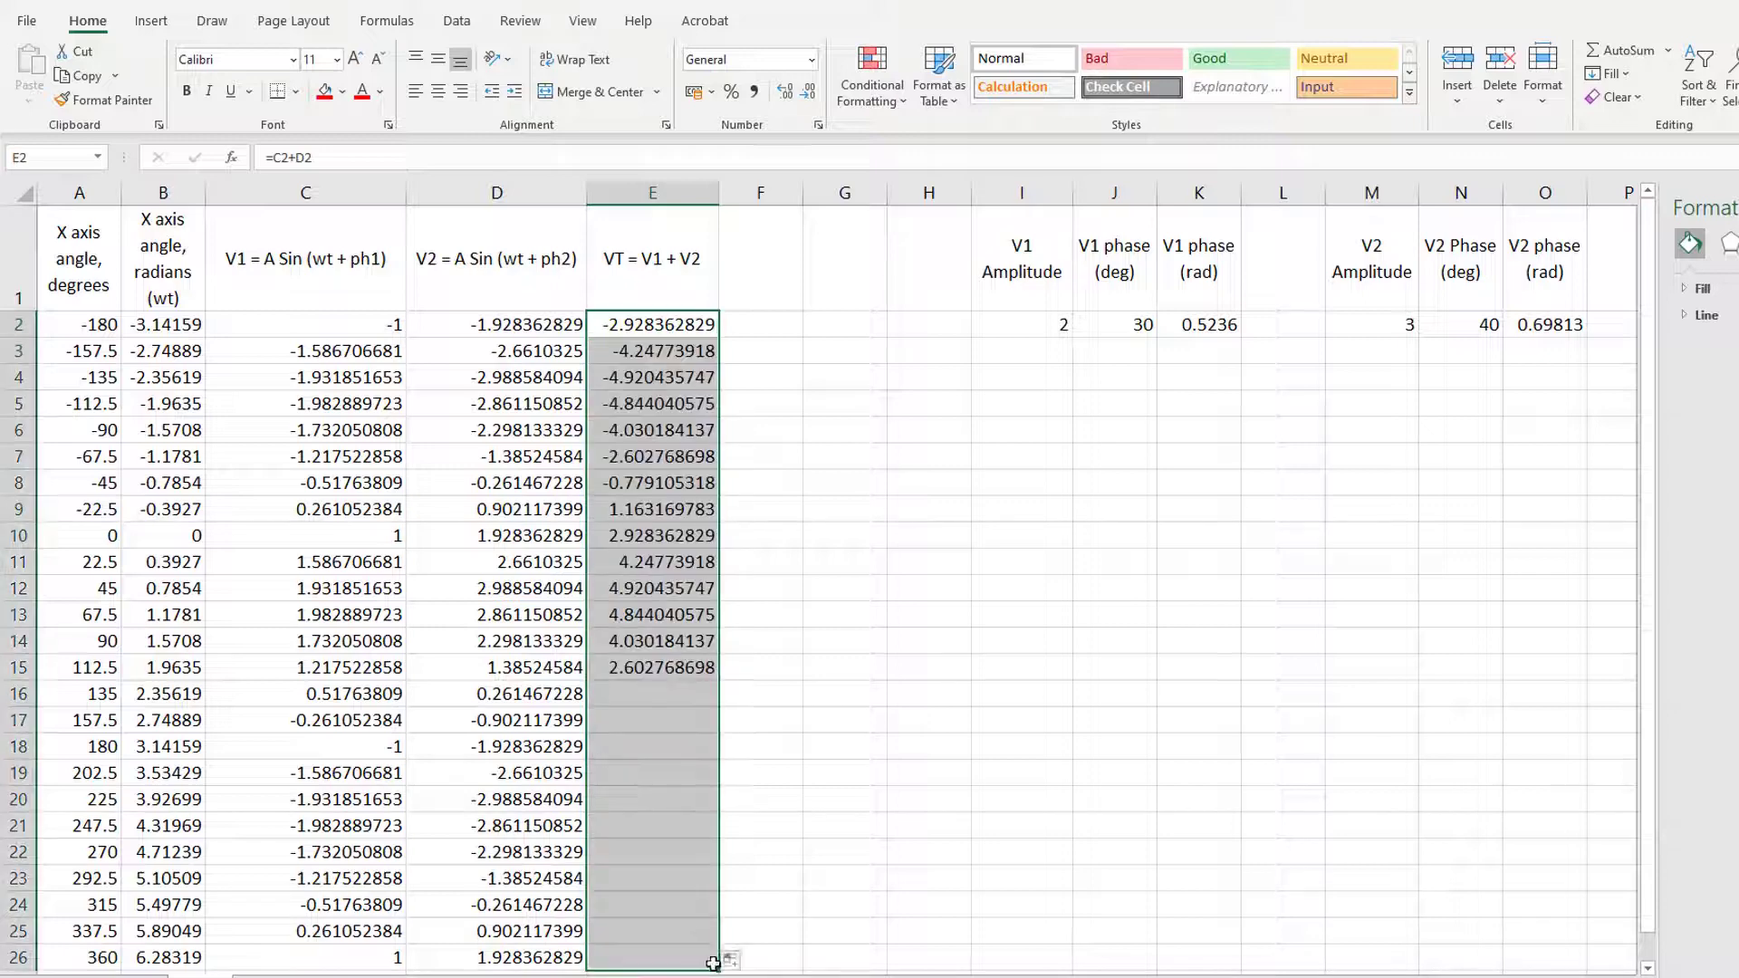
left_click(885, 702)
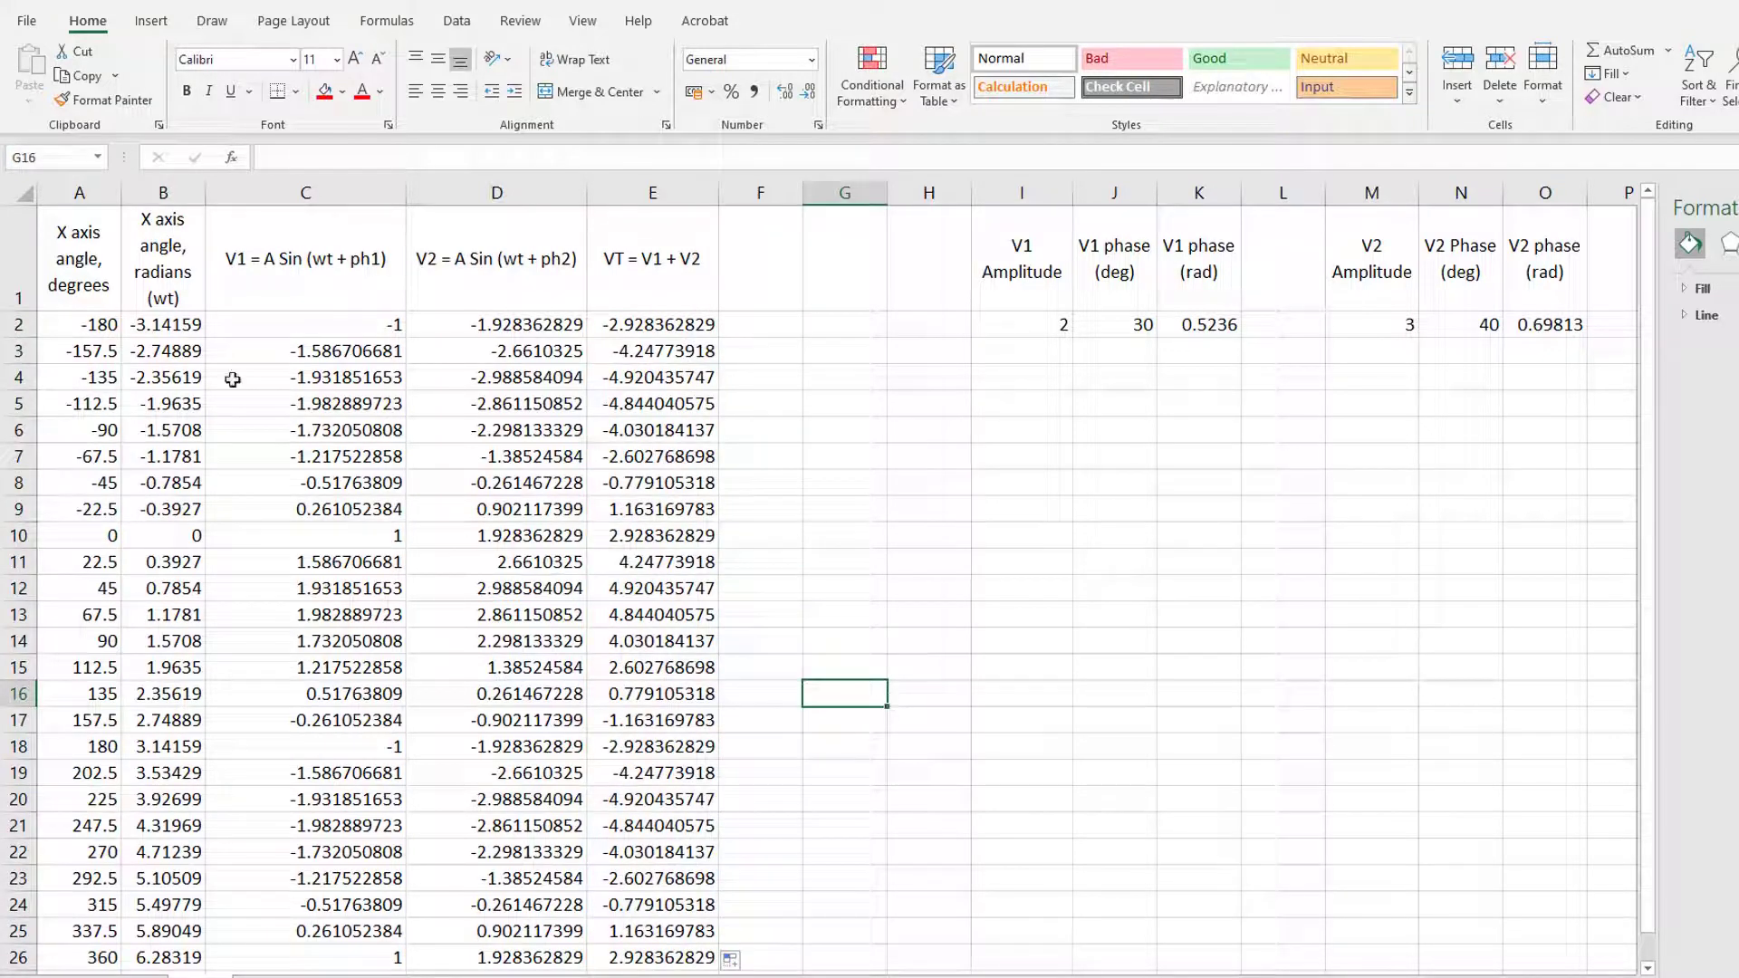
Insert a smooth-line scatter chart of V1 against the radian angle.
left_click_drag(162, 258, 389, 960)
left_click(151, 20)
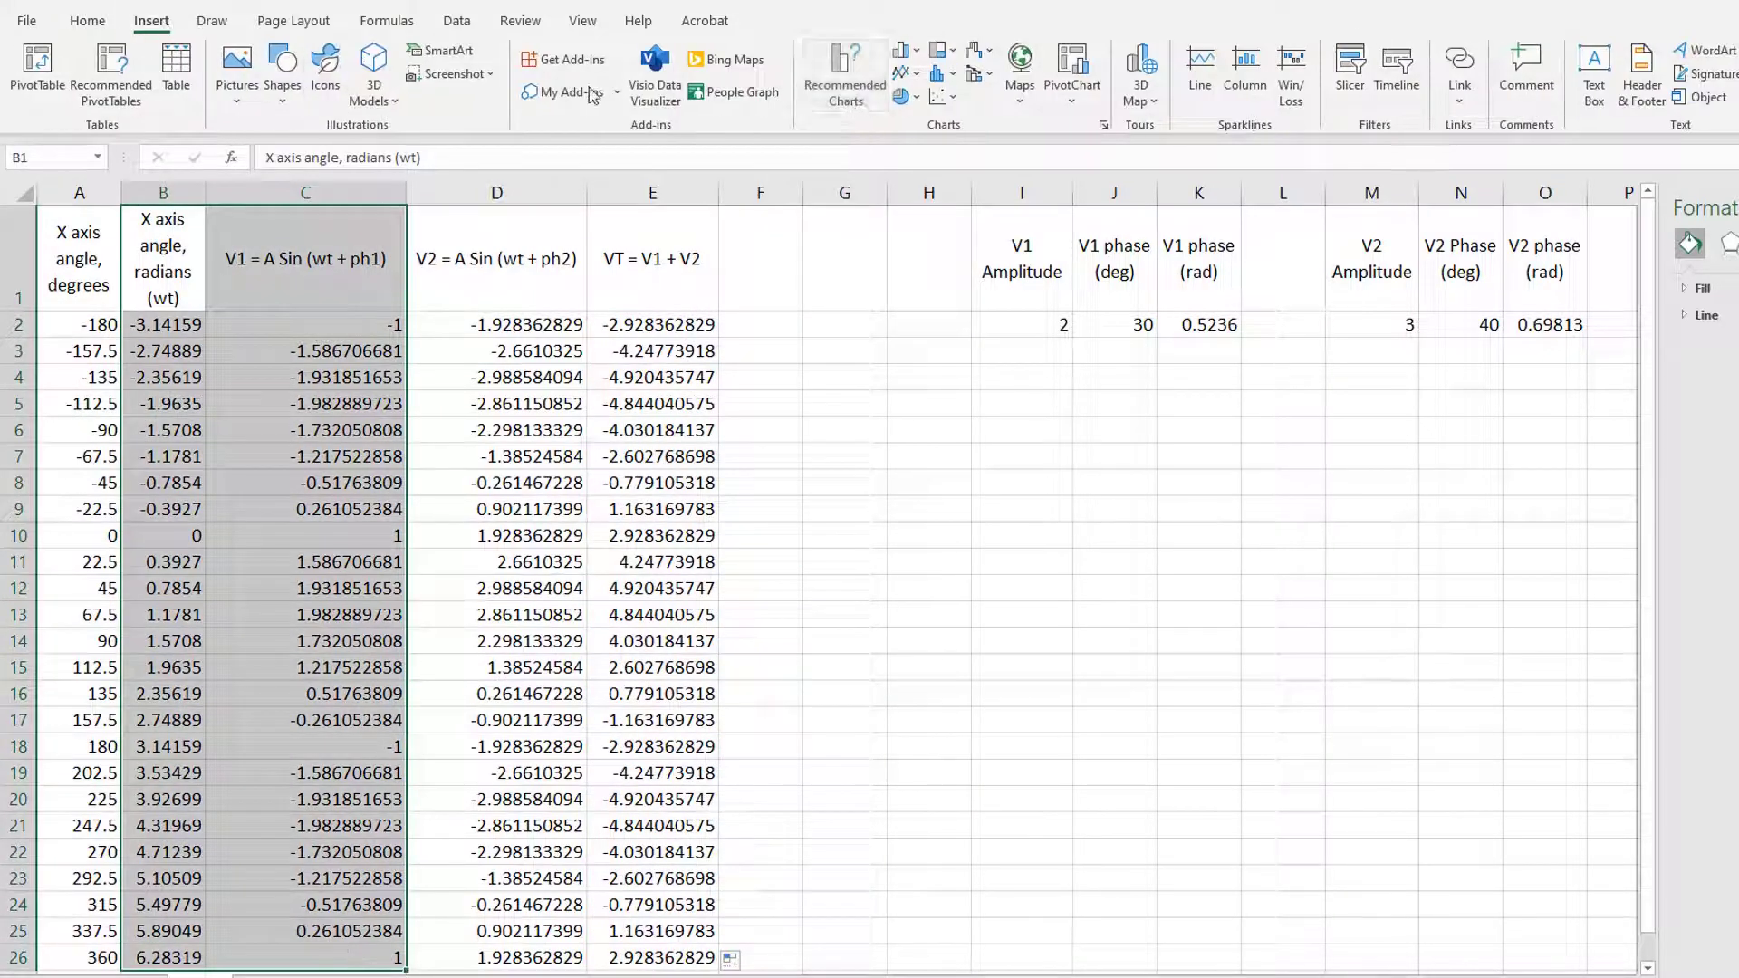
left_click(942, 97)
left_click(1115, 172)
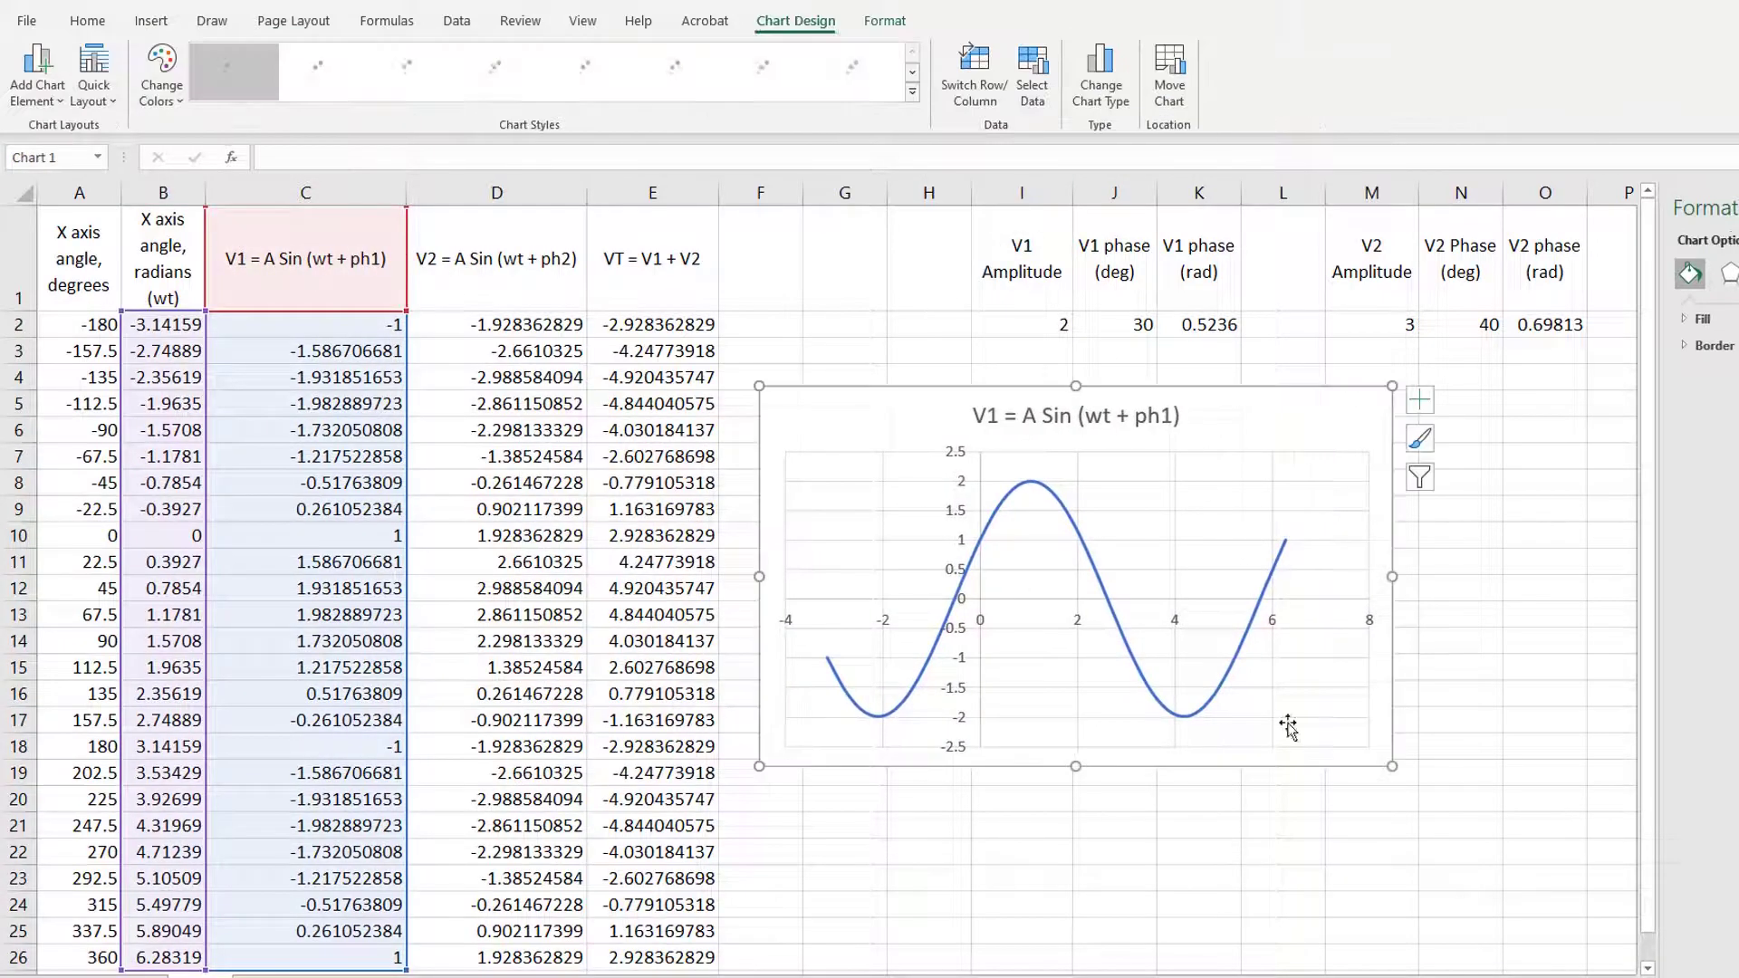
left_click(1236, 865)
Insert a smooth-line scatter chart of V1 and V2 and move it right.
left_click_drag(163, 258, 494, 958)
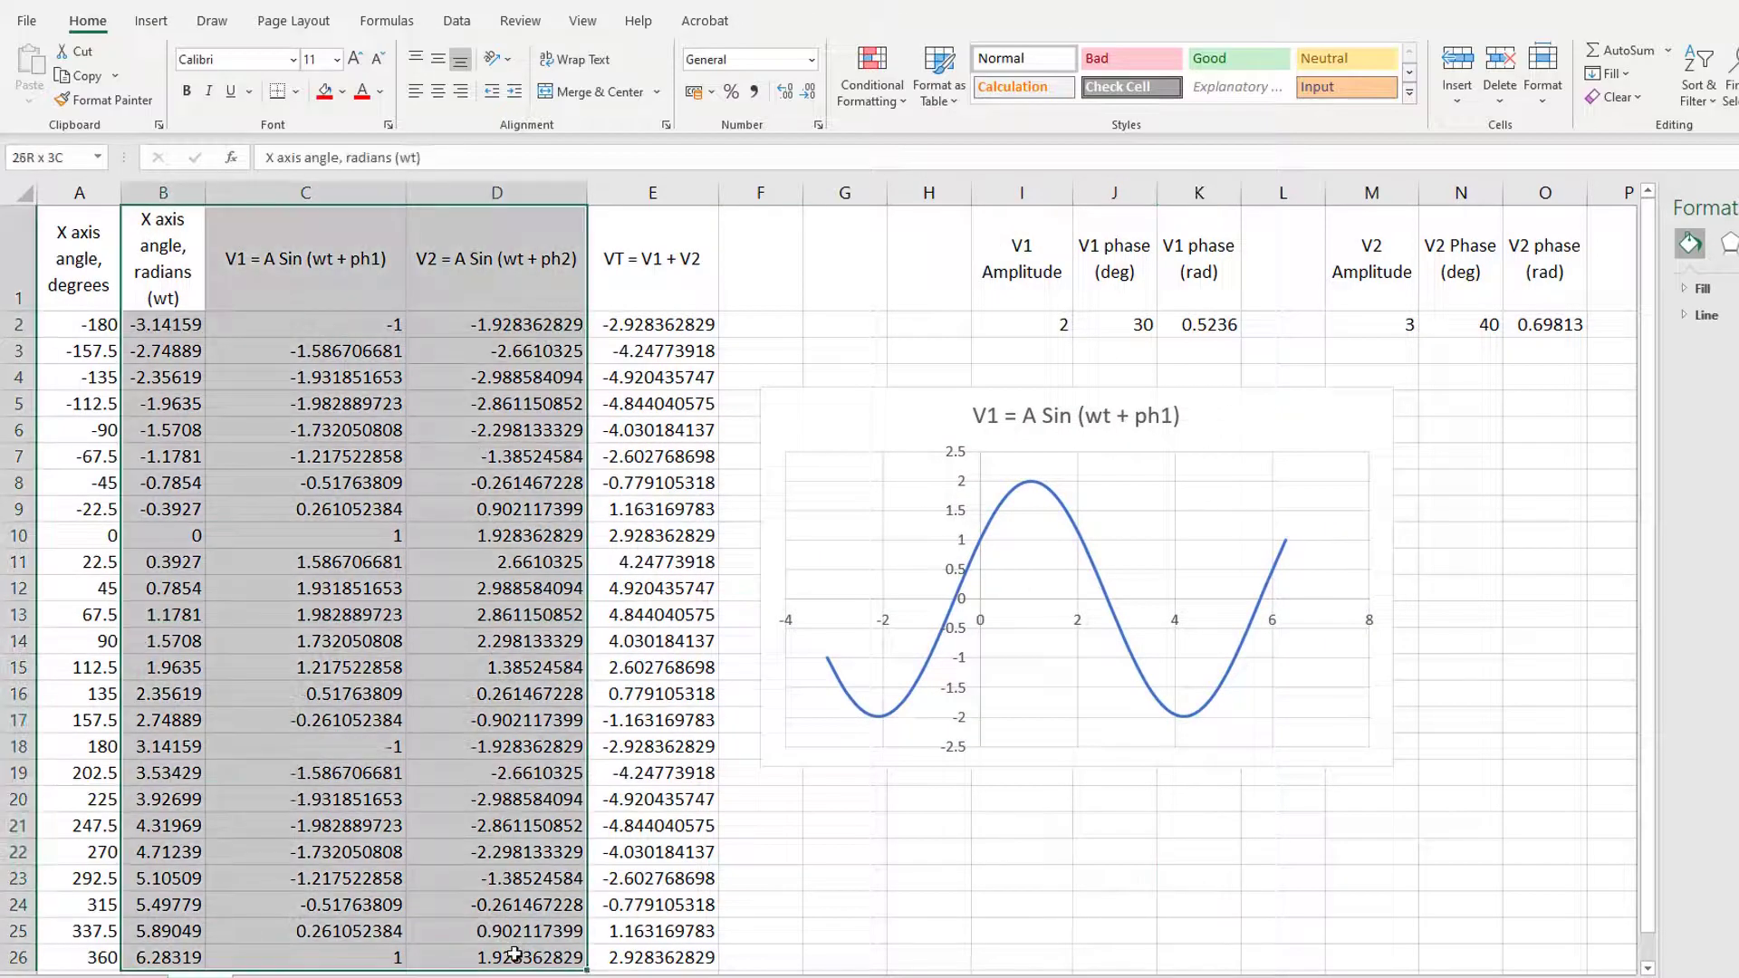
left_click(150, 20)
left_click(941, 97)
left_click(1065, 172)
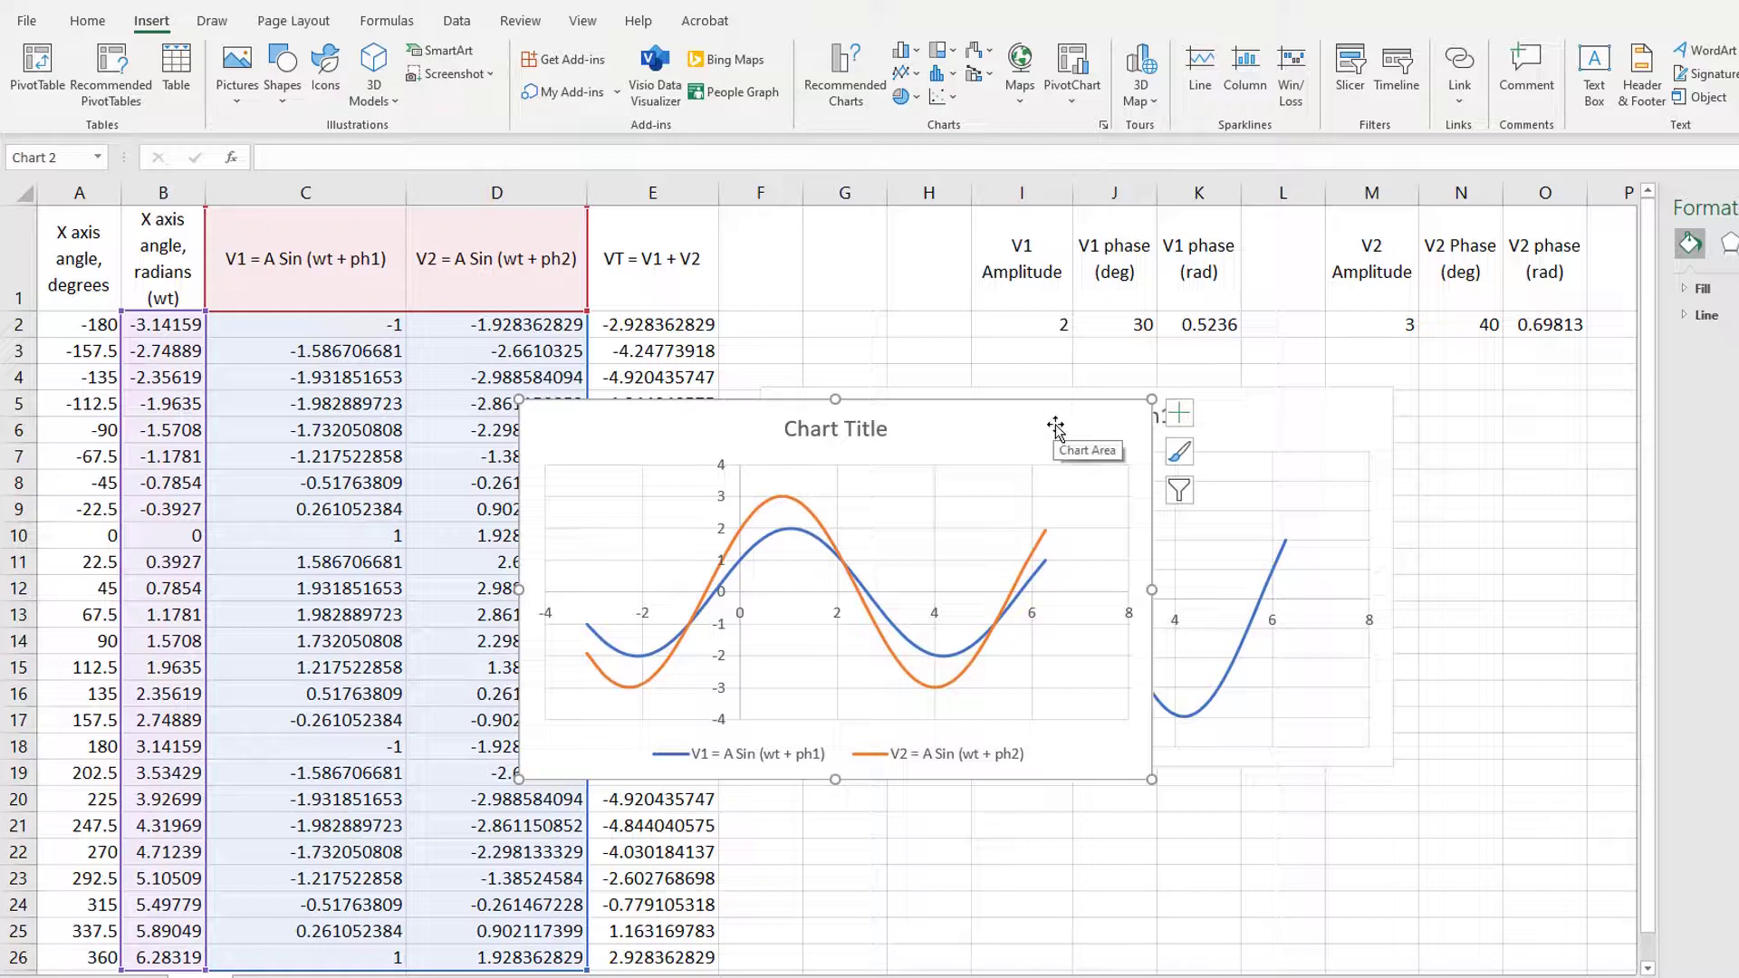
left_click_drag(1132, 438, 1417, 441)
left_click(1114, 877)
Insert a smooth-line scatter of B1:E26 with V1, V2 and VT, then reposition and enlarge it.
mouse_move(202, 264)
left_mouse_down()
mouse_move(611, 292)
mouse_move(684, 945)
left_mouse_up()
left_click(154, 21)
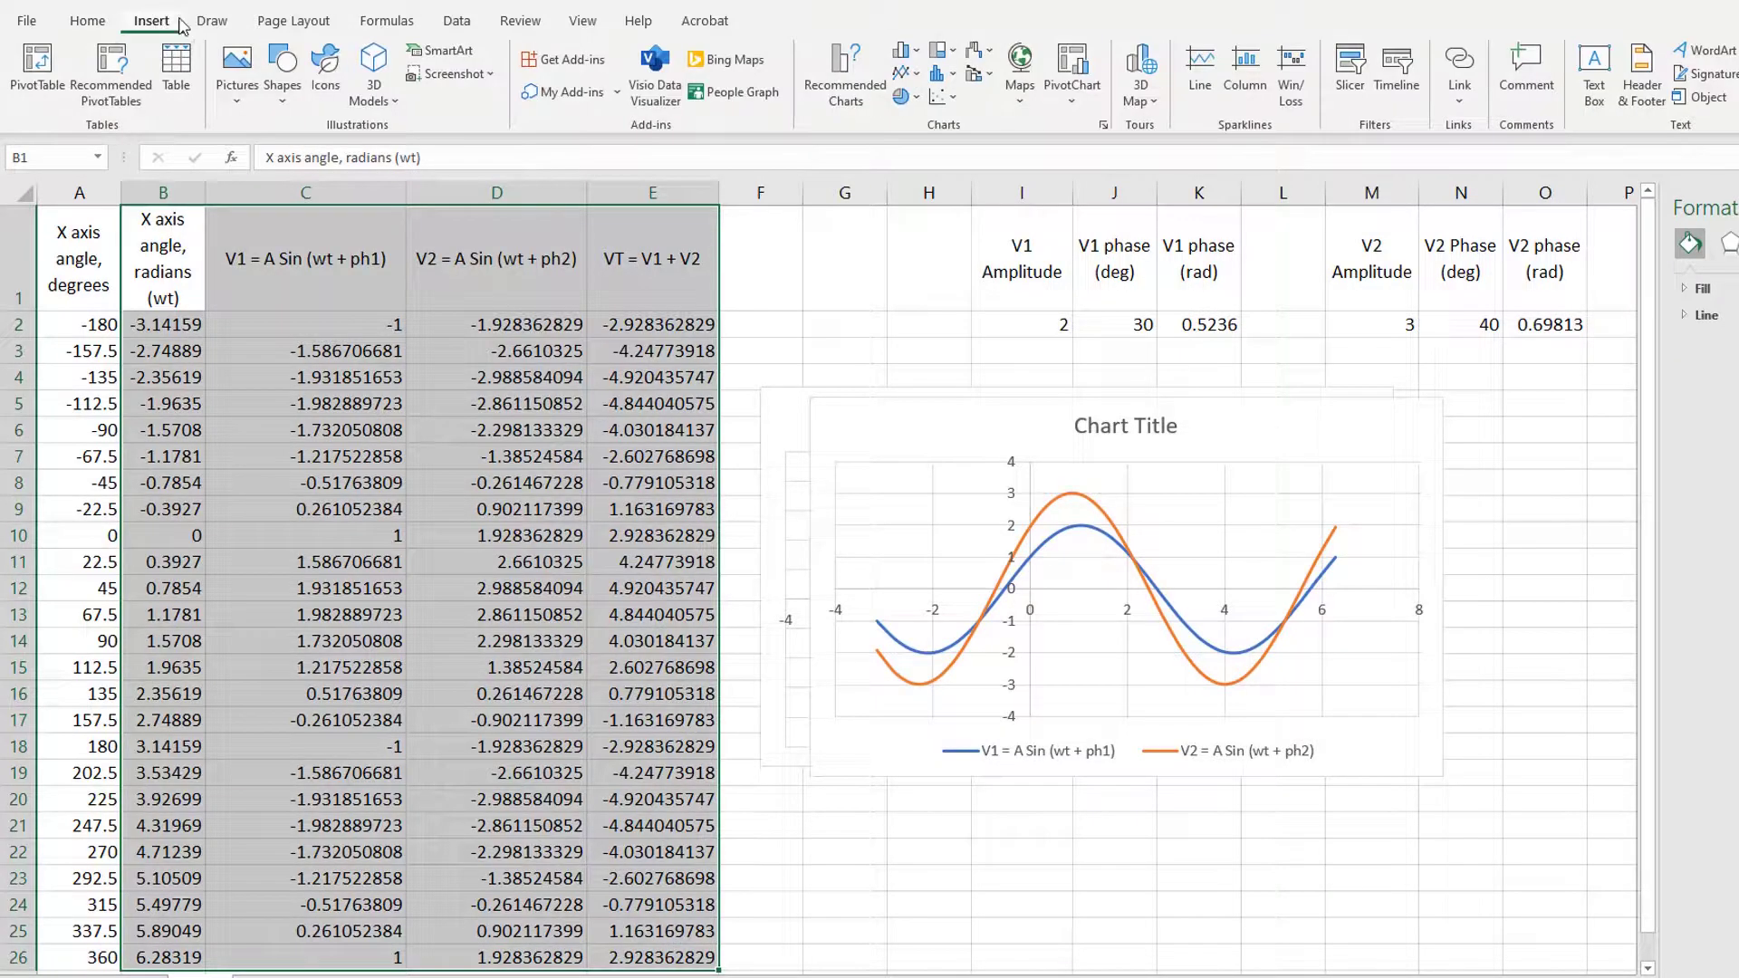
left_click(949, 97)
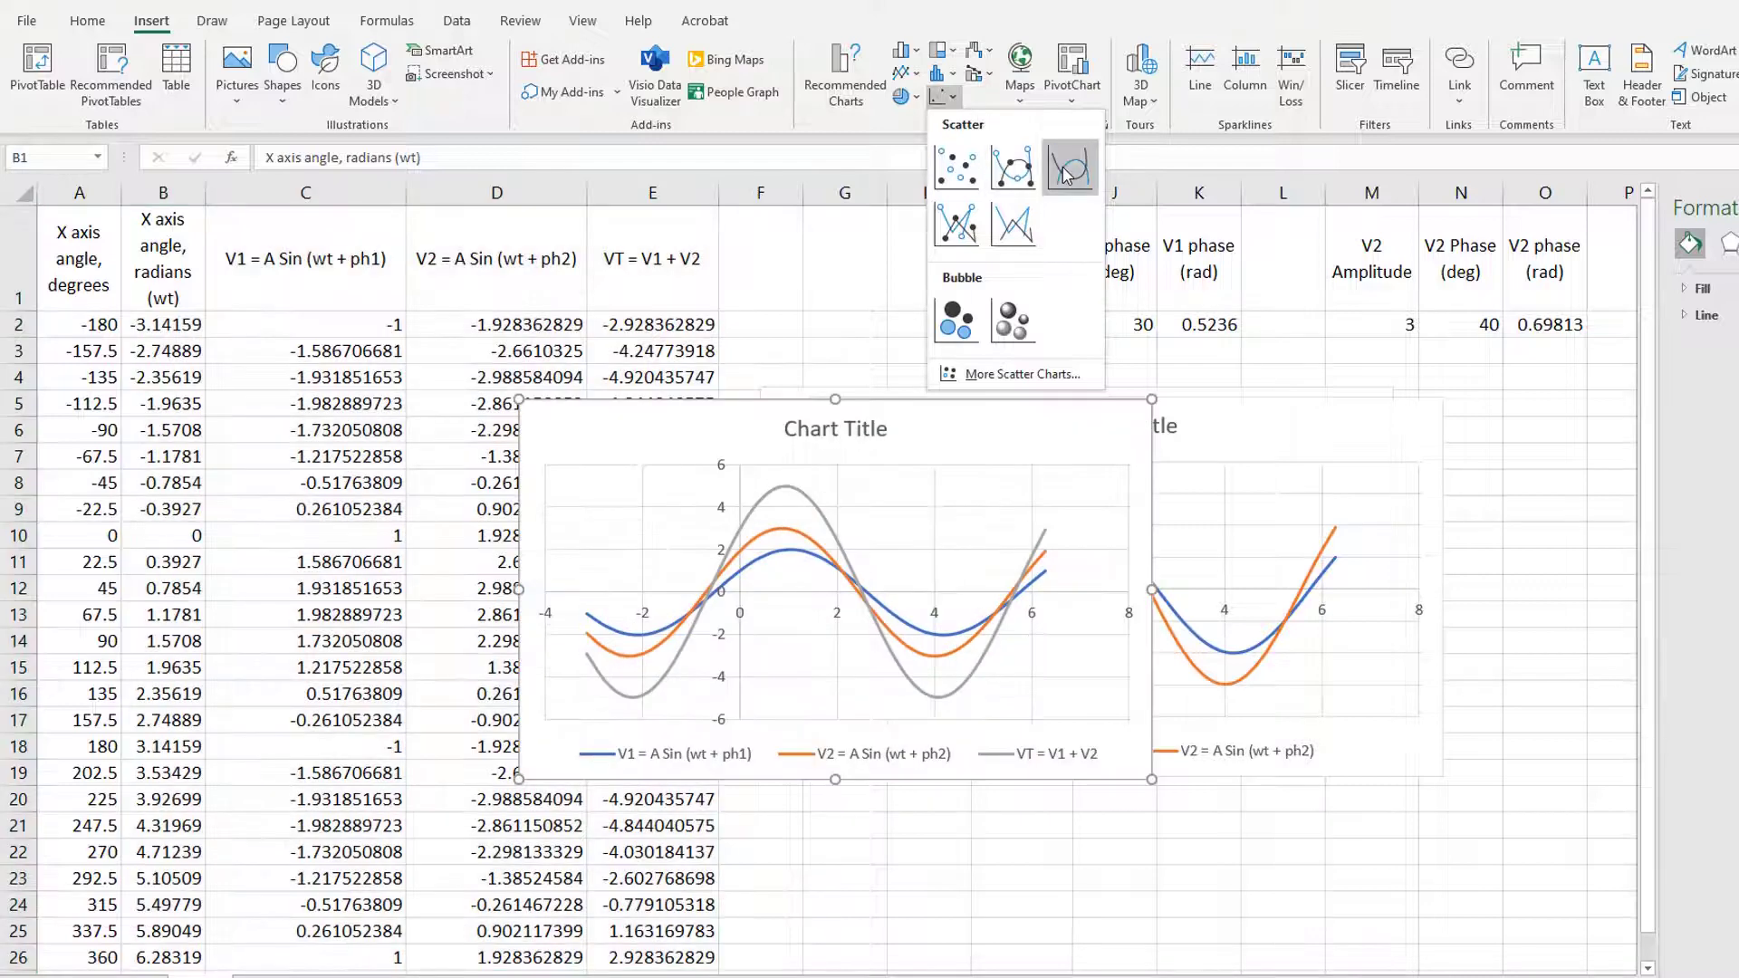
left_click(1067, 174)
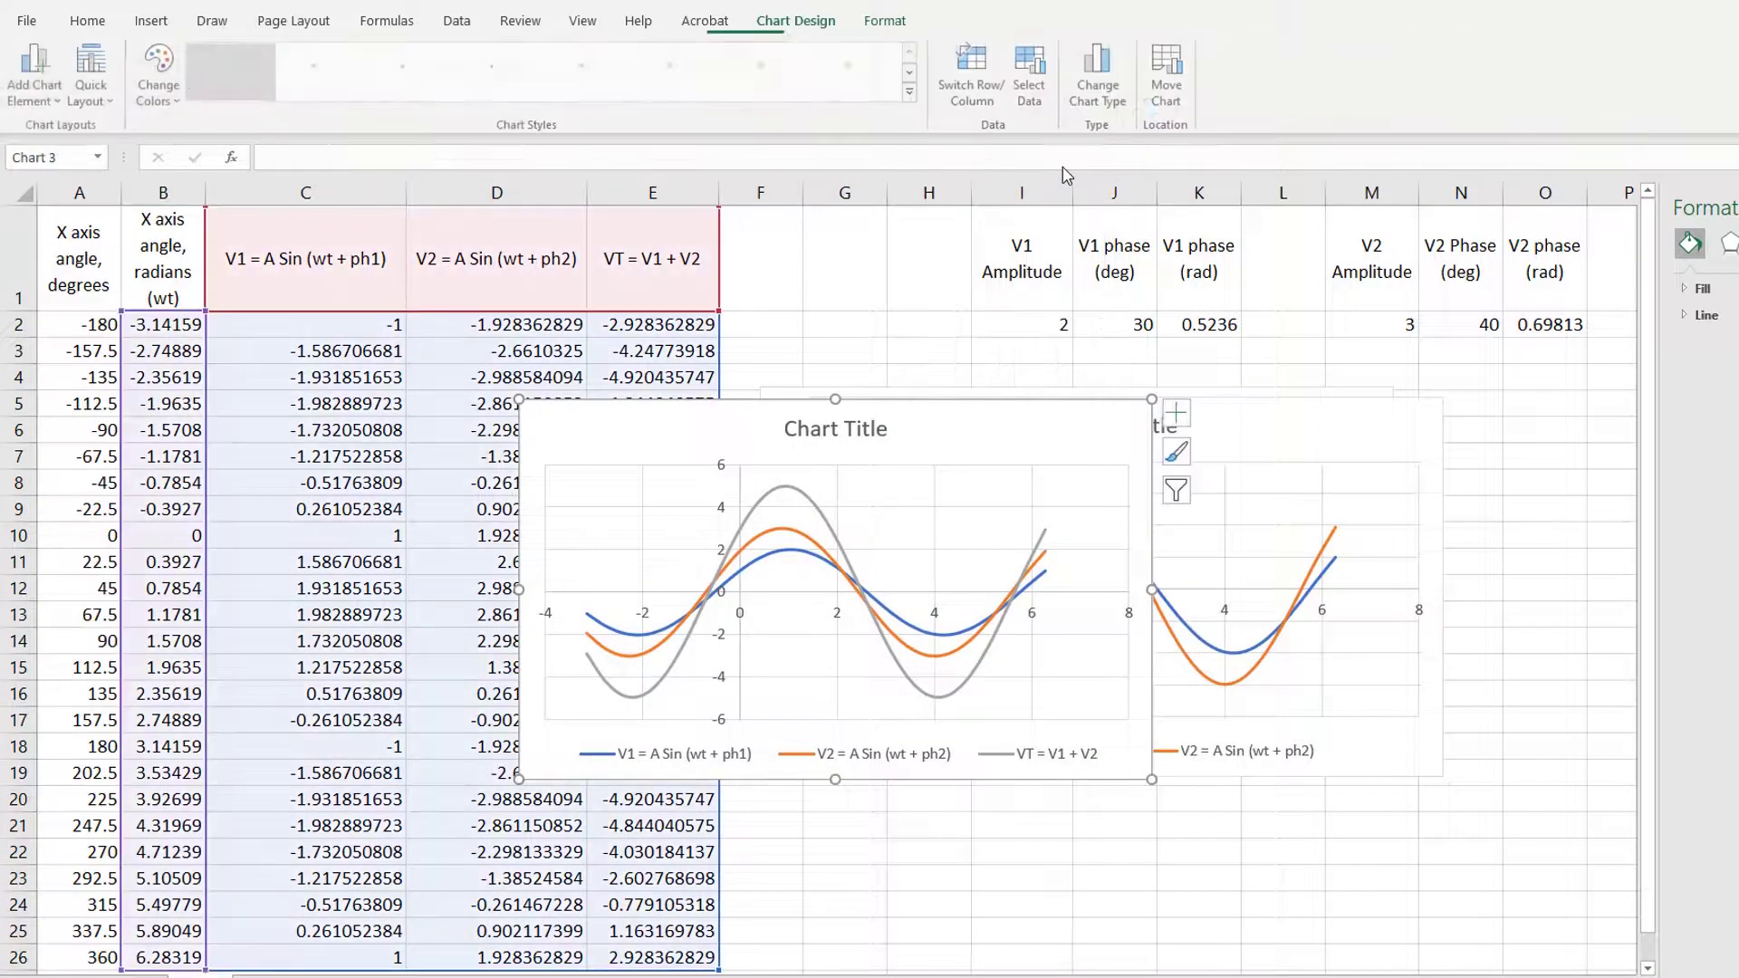
left_click_drag(1053, 428, 737, 374)
left_click_drag(835, 725, 1568, 962)
Replace the 'Chart Title' placeholder with 'VT=V1+V2 - Adding Sine Waves with various amplitudes and phases'.
left_click(857, 377)
triple_click(858, 377)
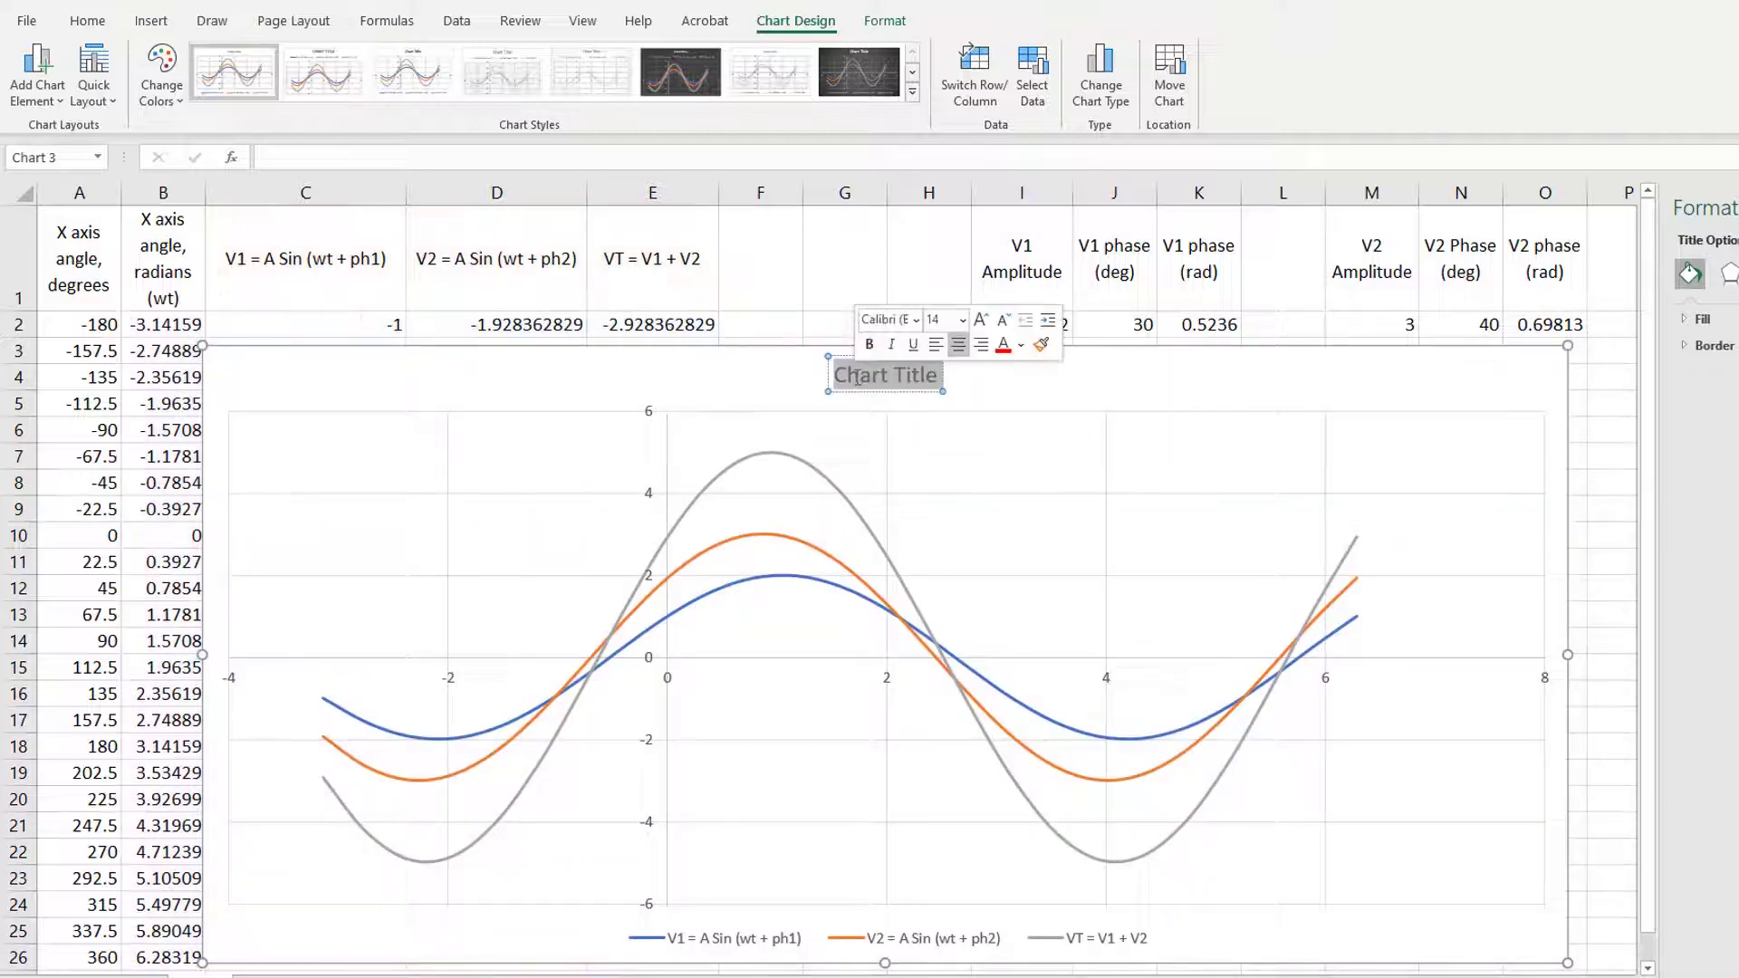
type("VT=")
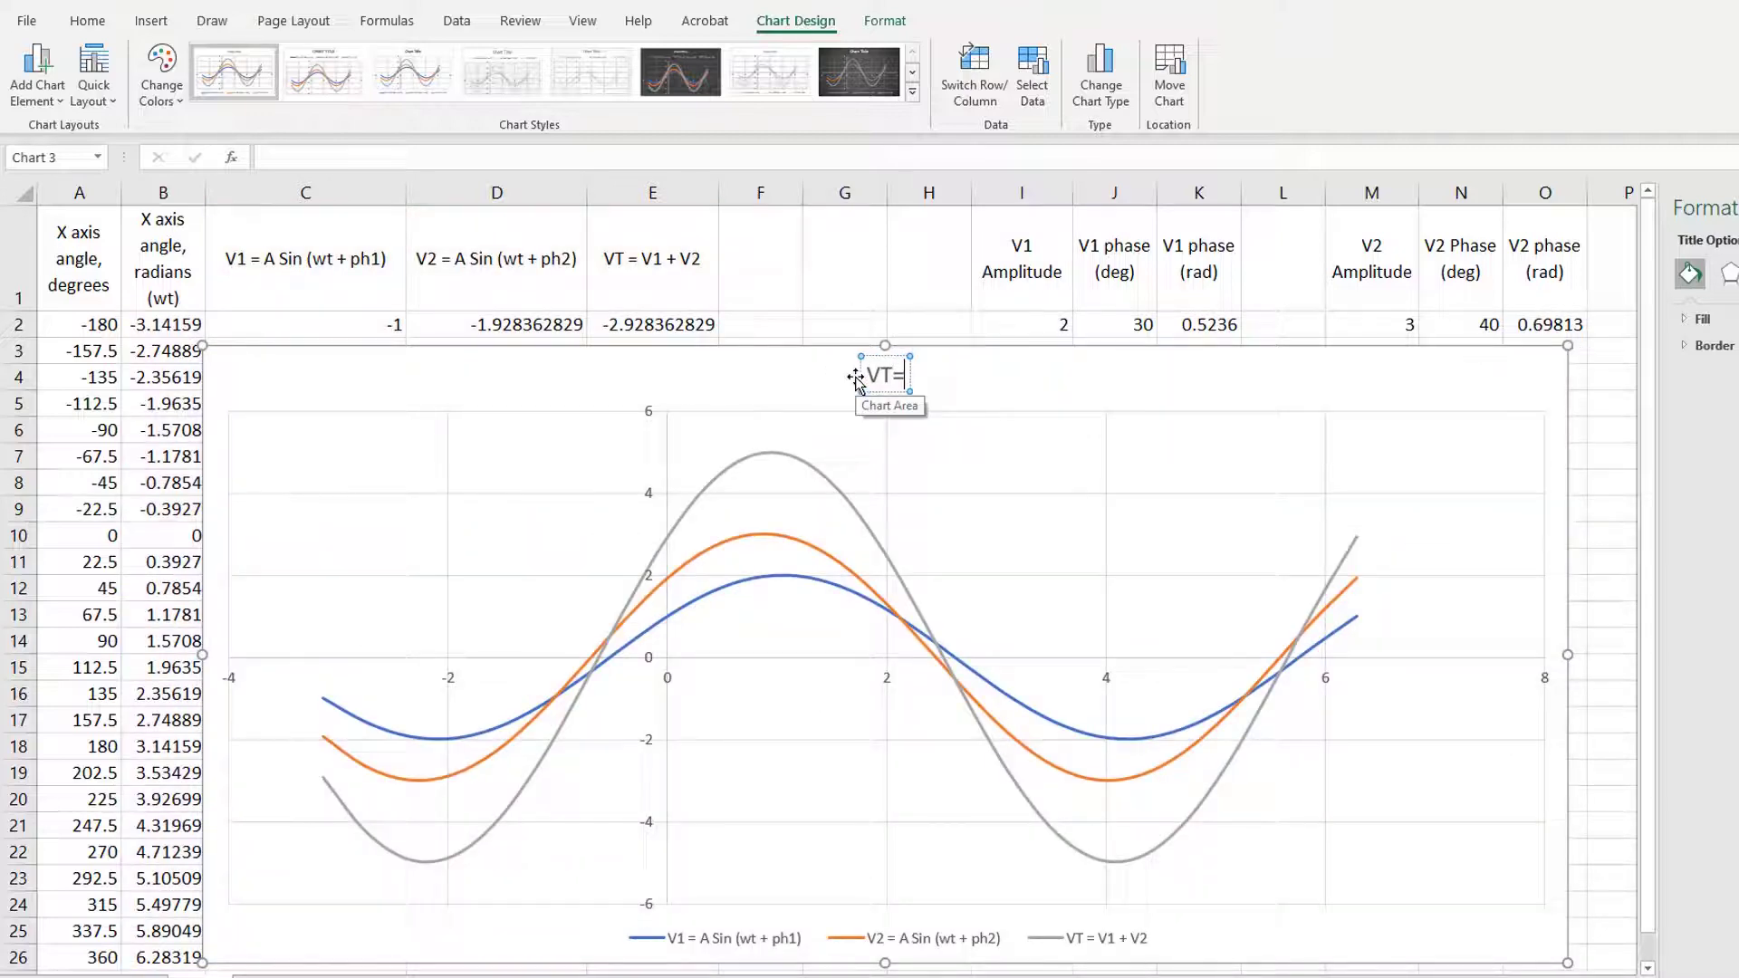
type("V1+V2")
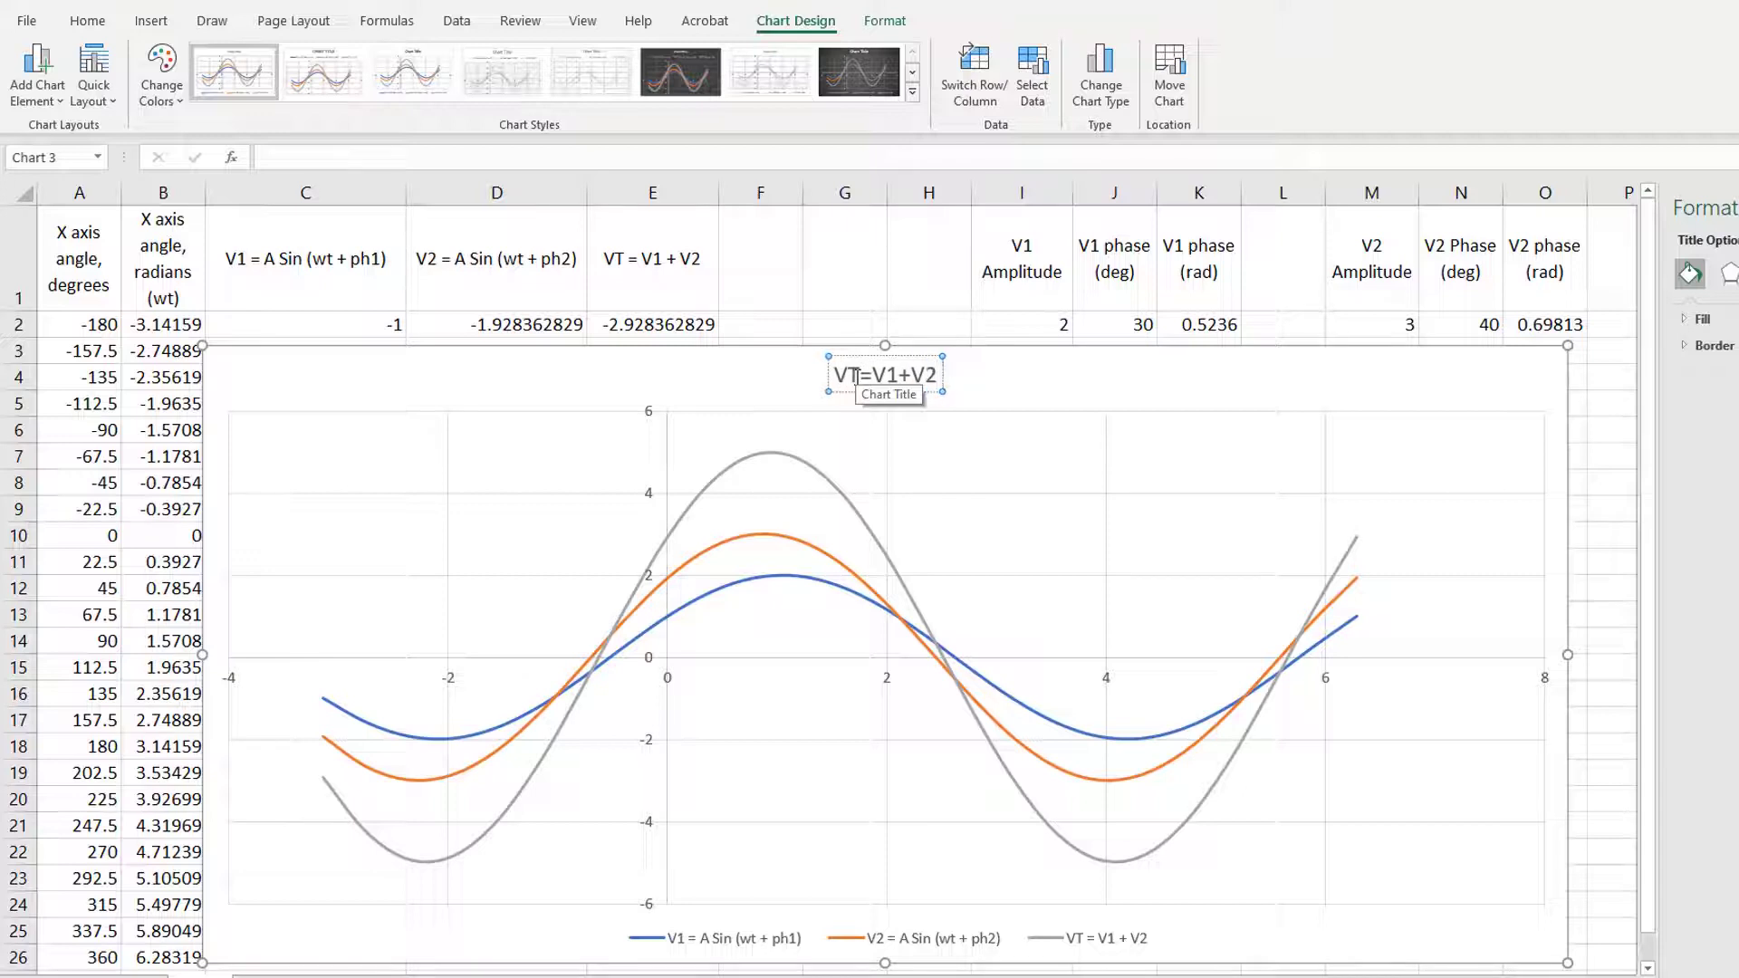
type(" - Adding Sine Waves w")
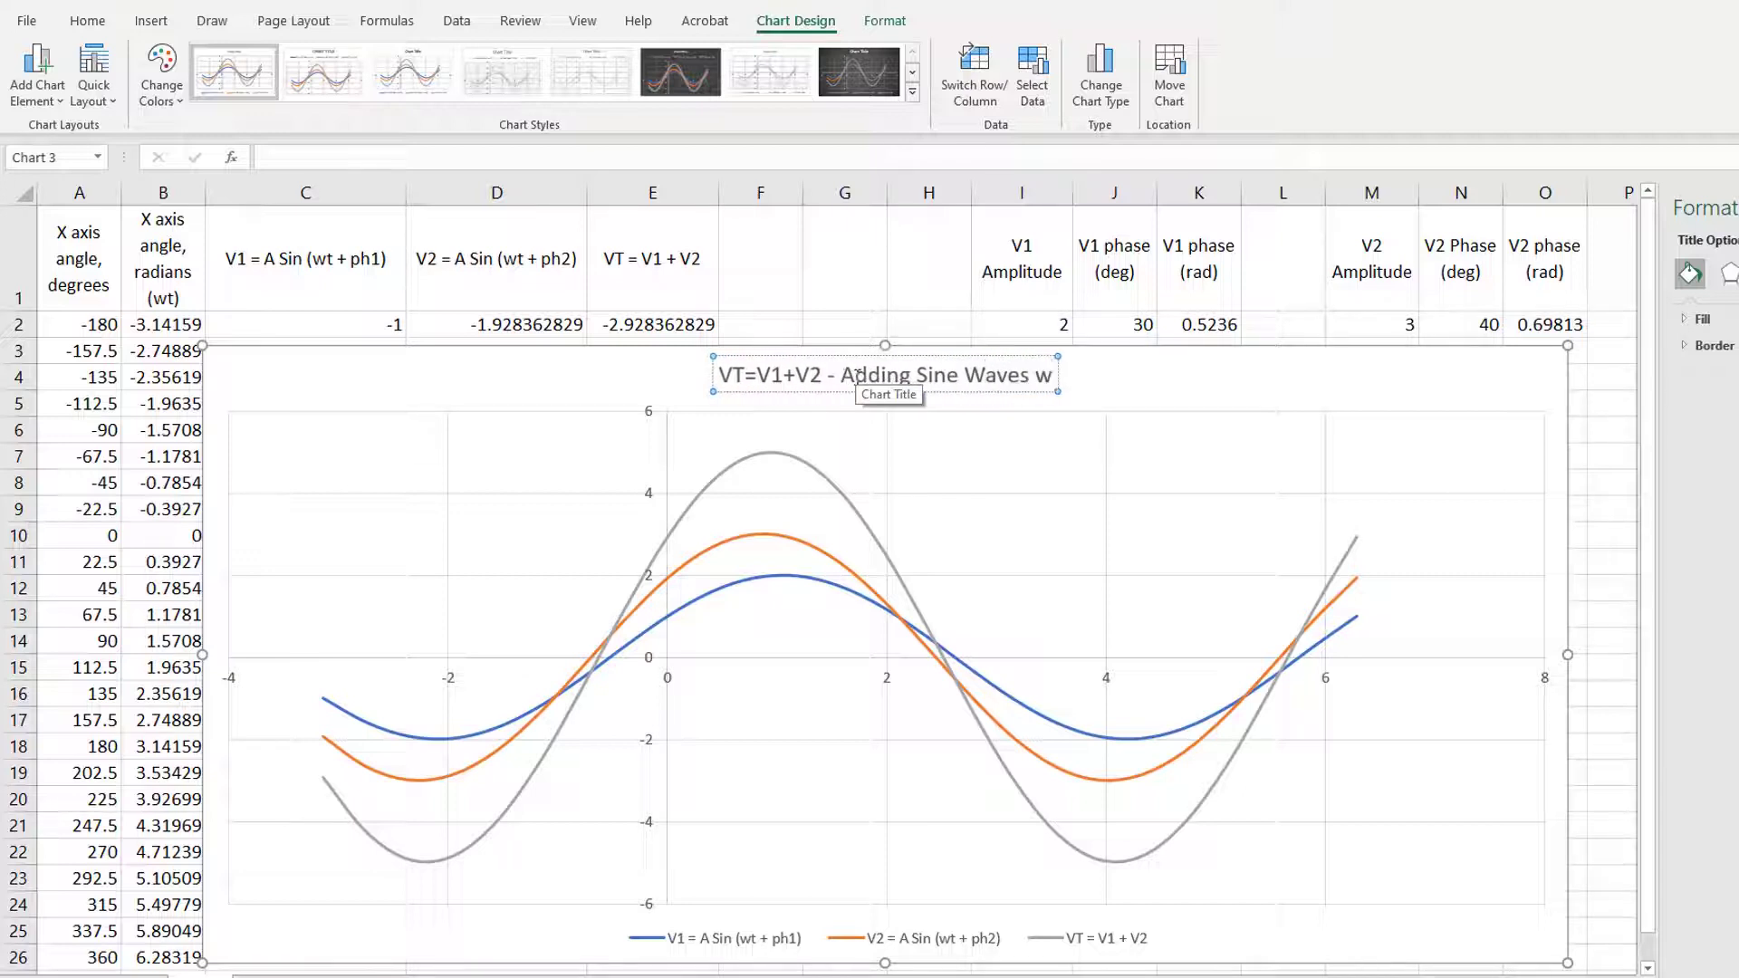
type("ith various amplitude")
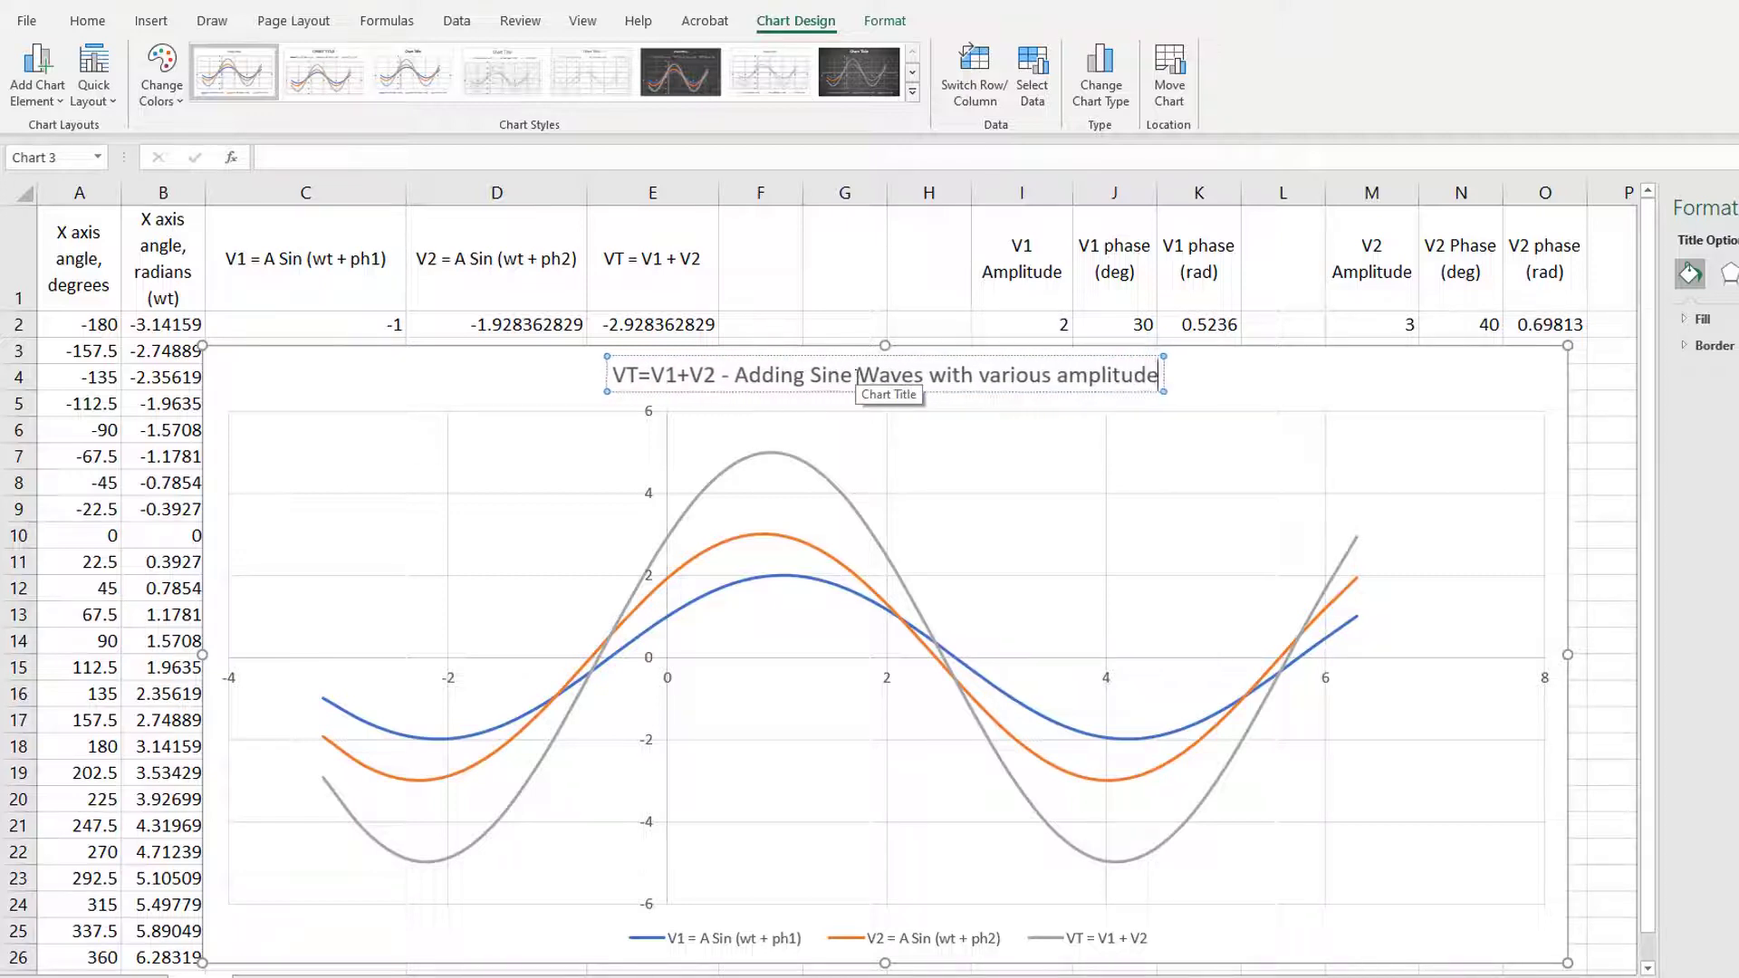
type("s and phases")
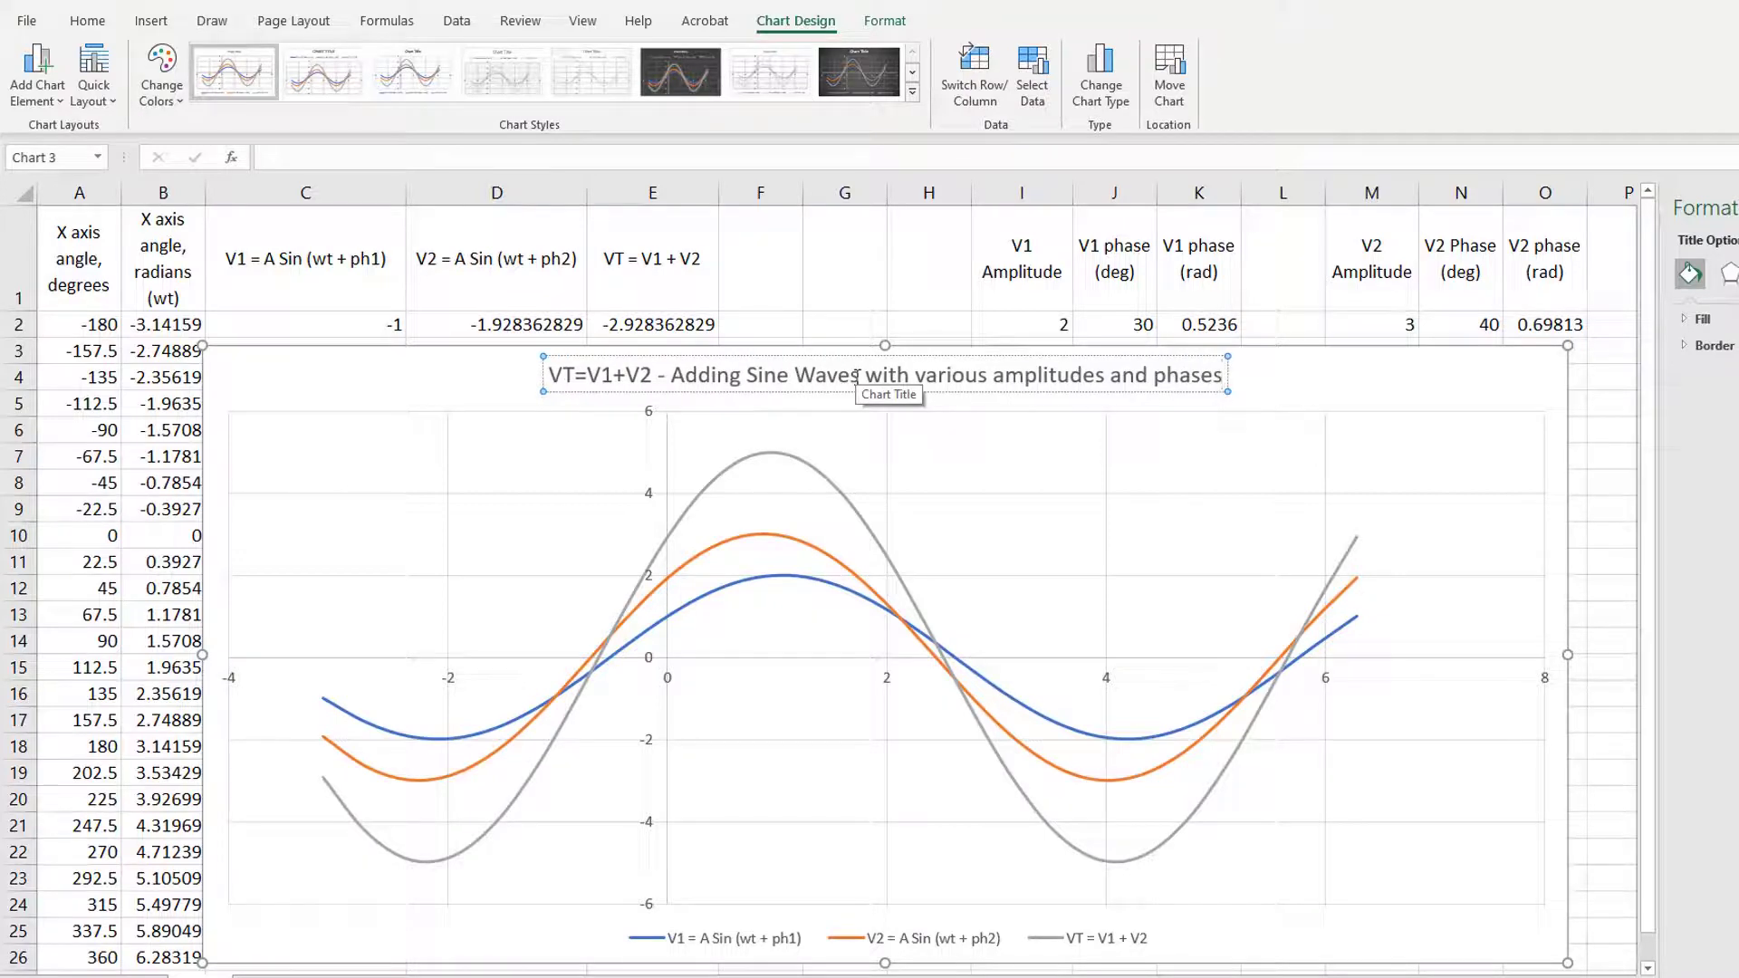
left_click(1577, 509)
Change the V1 amplitude in I2 to 4.
mouse_move(784, 583)
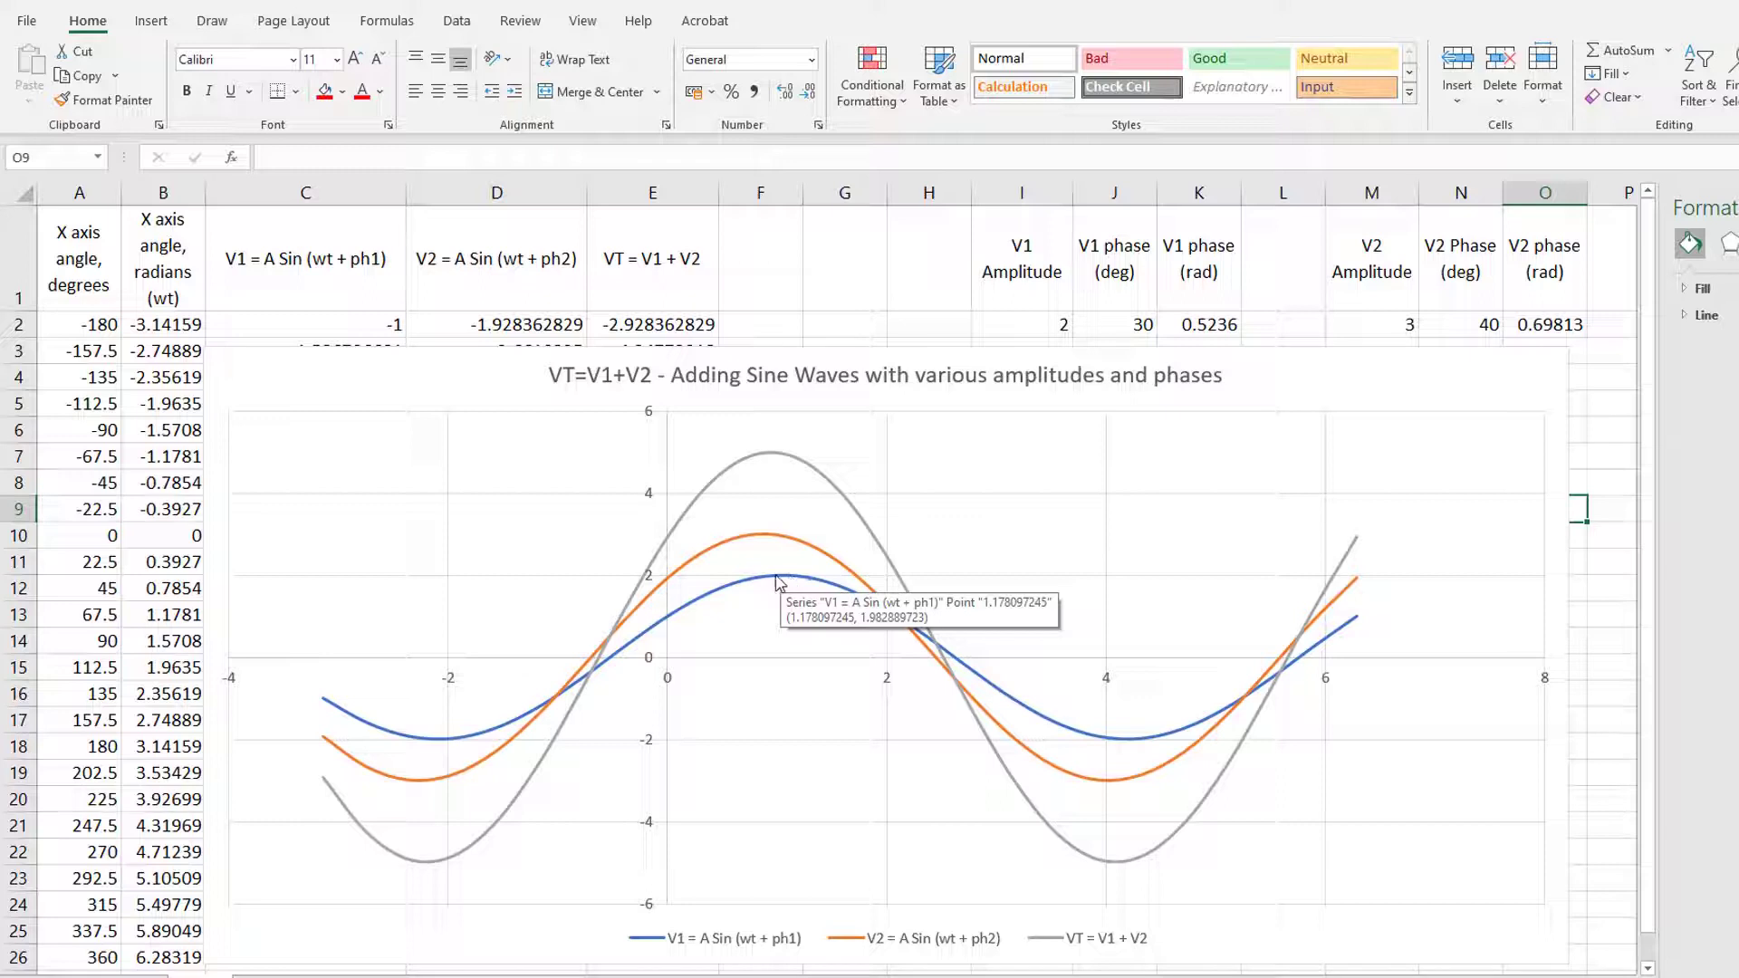
left_click(1034, 323)
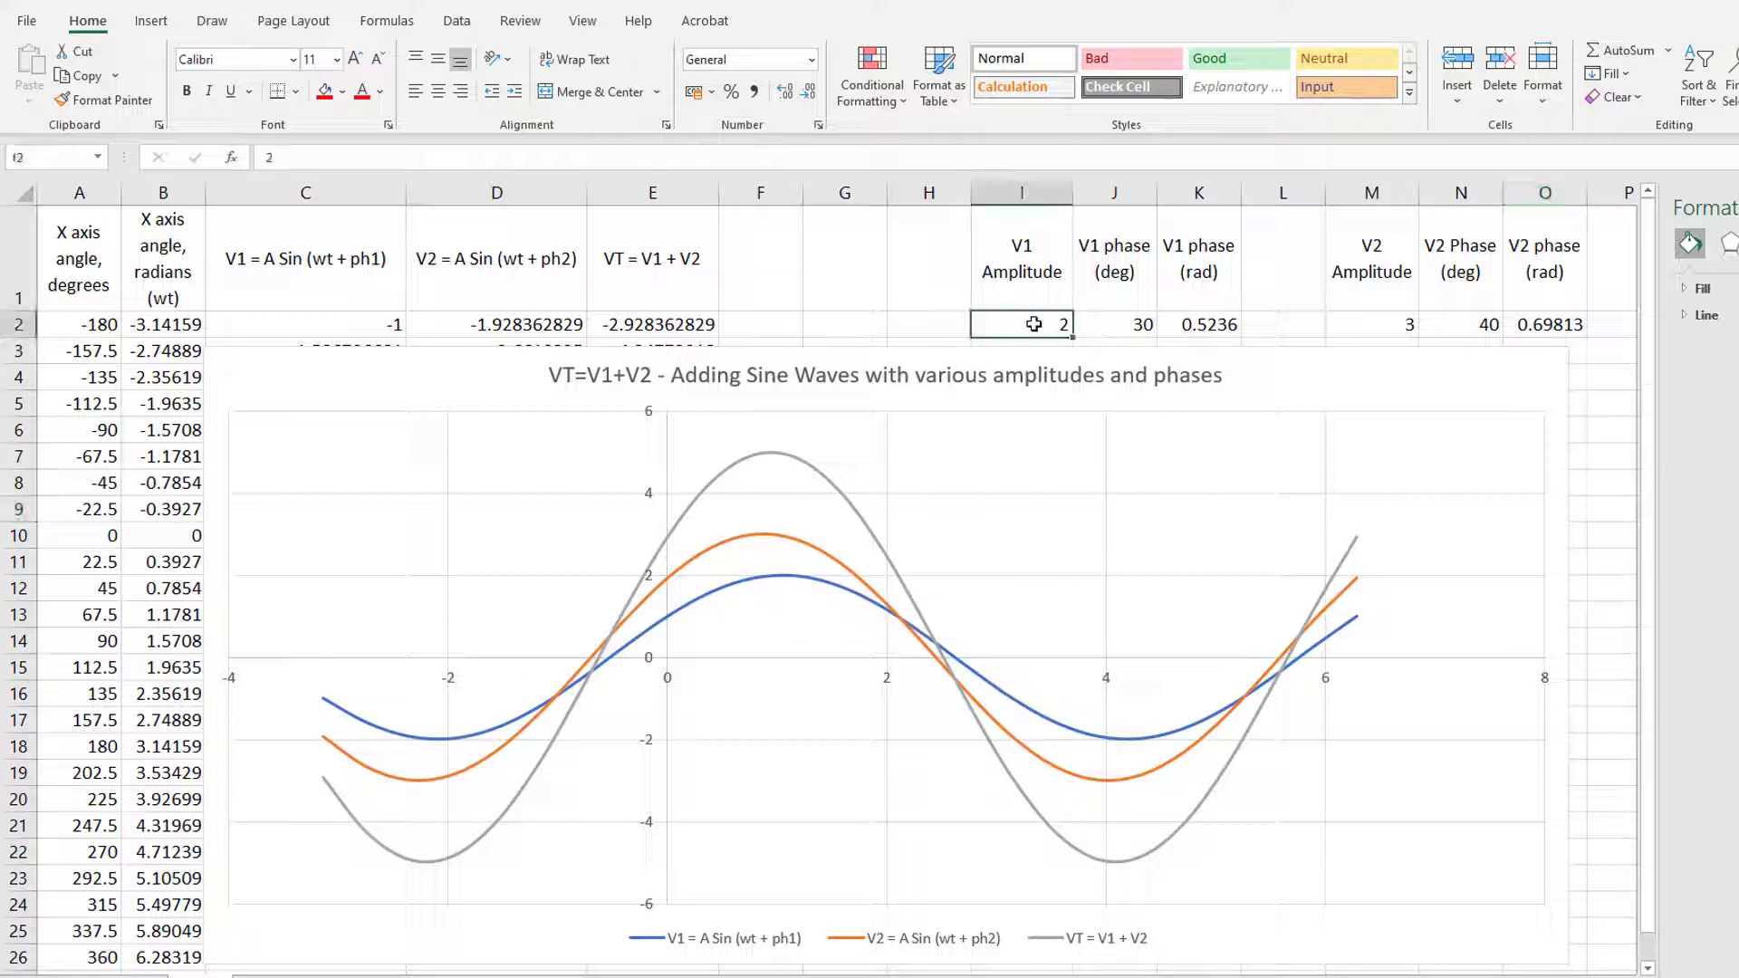
type("4")
key("Return")
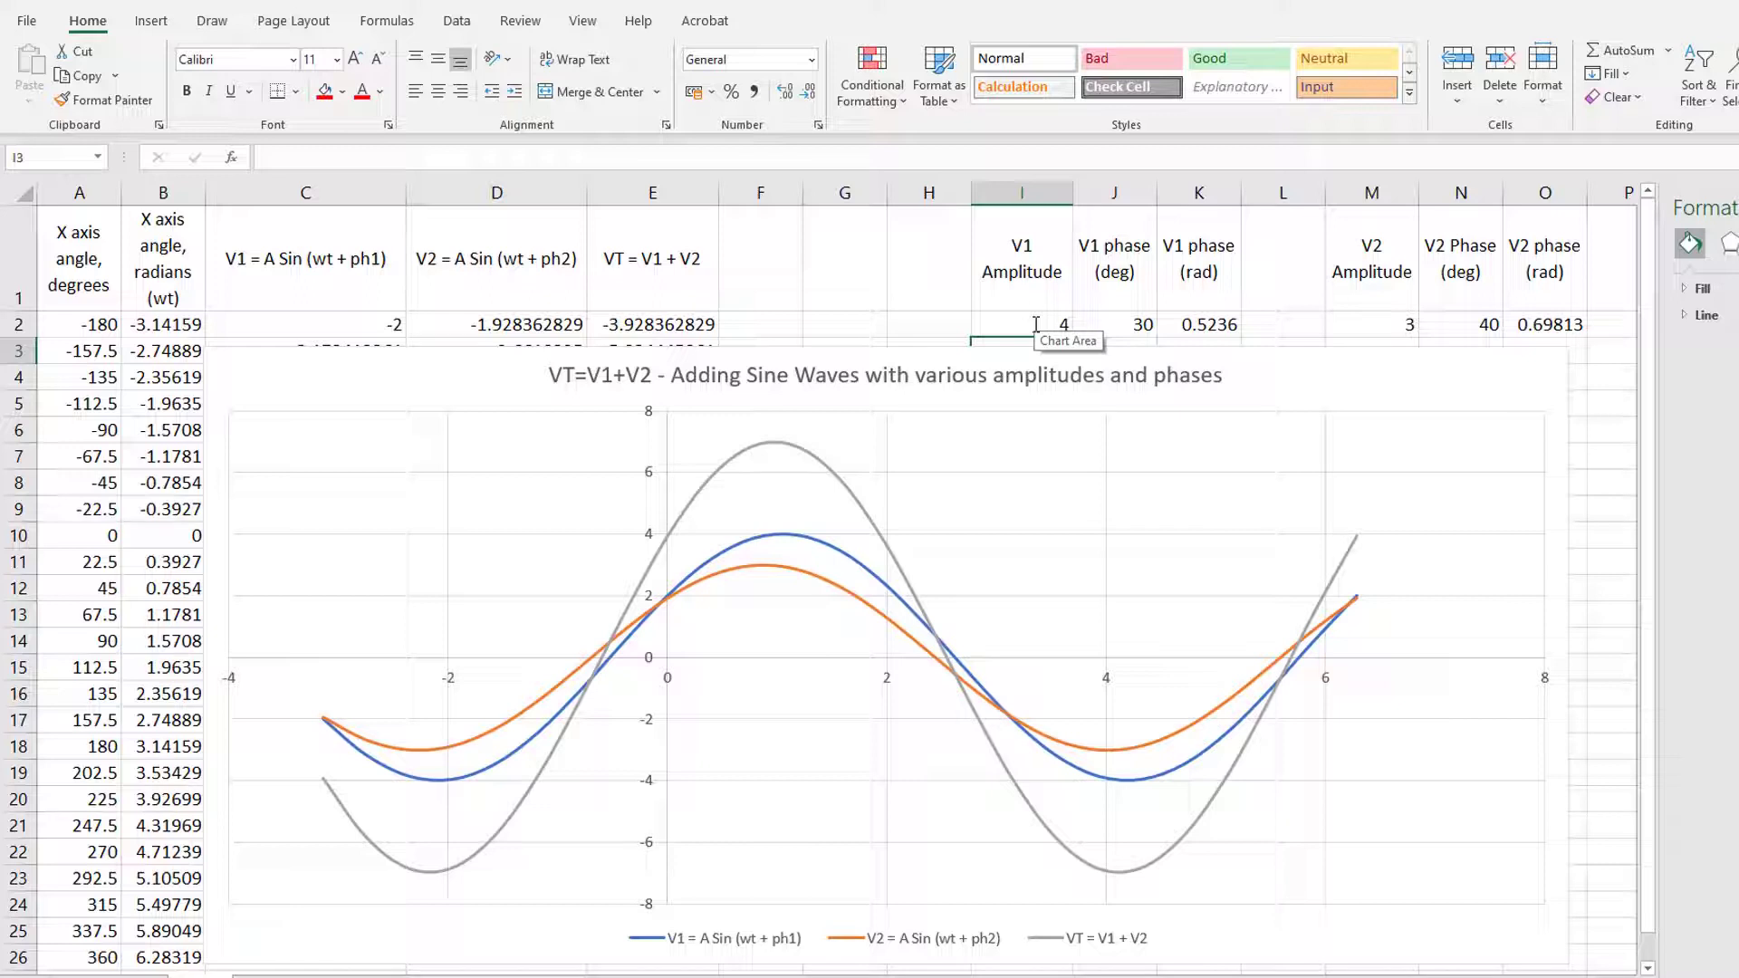
Set the V1 phase in J2 and the V2 phase in N2 to 0.
mouse_move(784, 541)
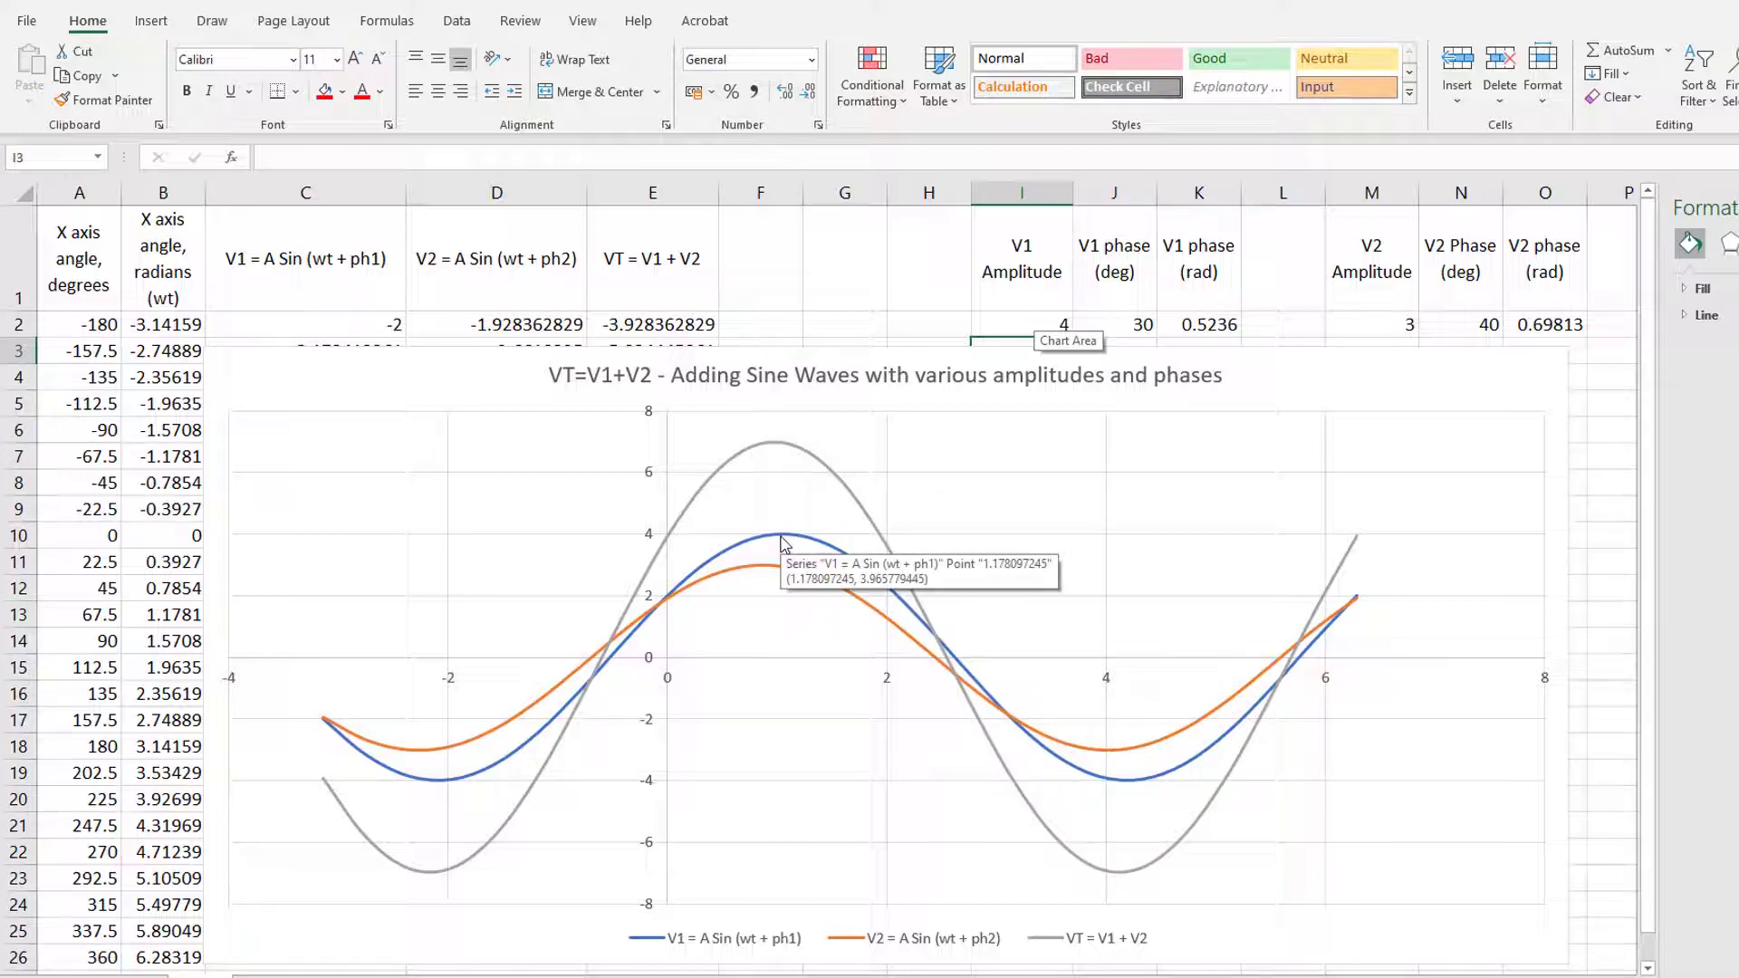
left_click(1126, 324)
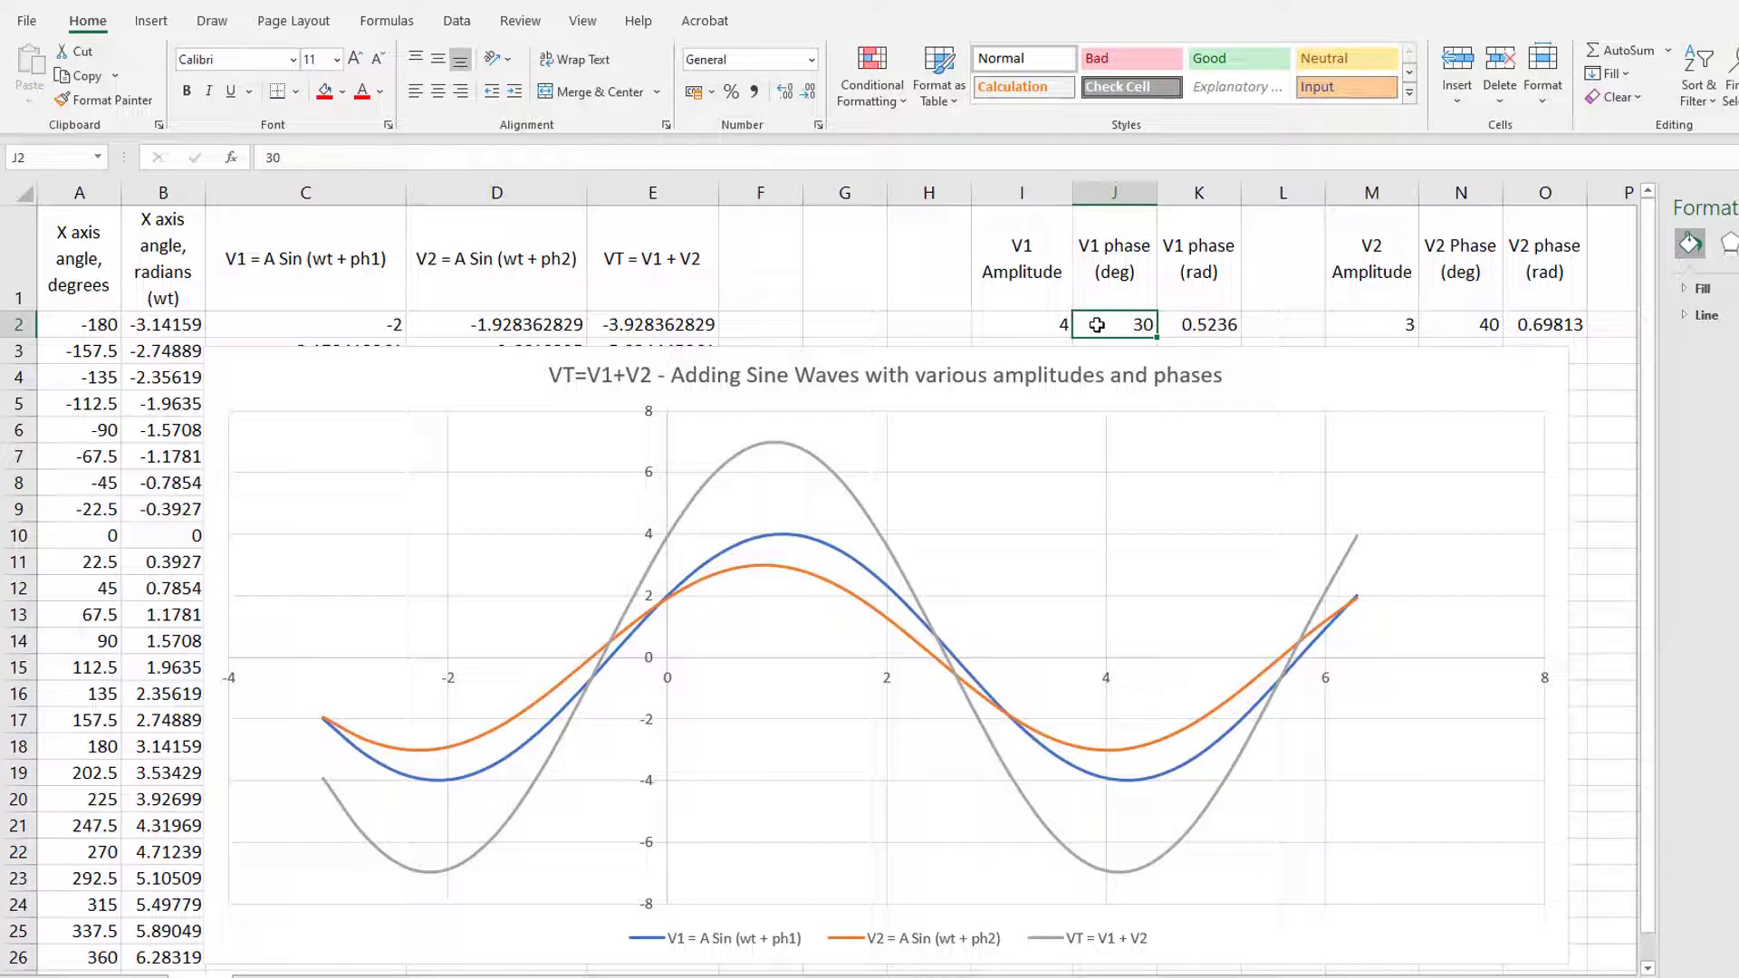
type("0")
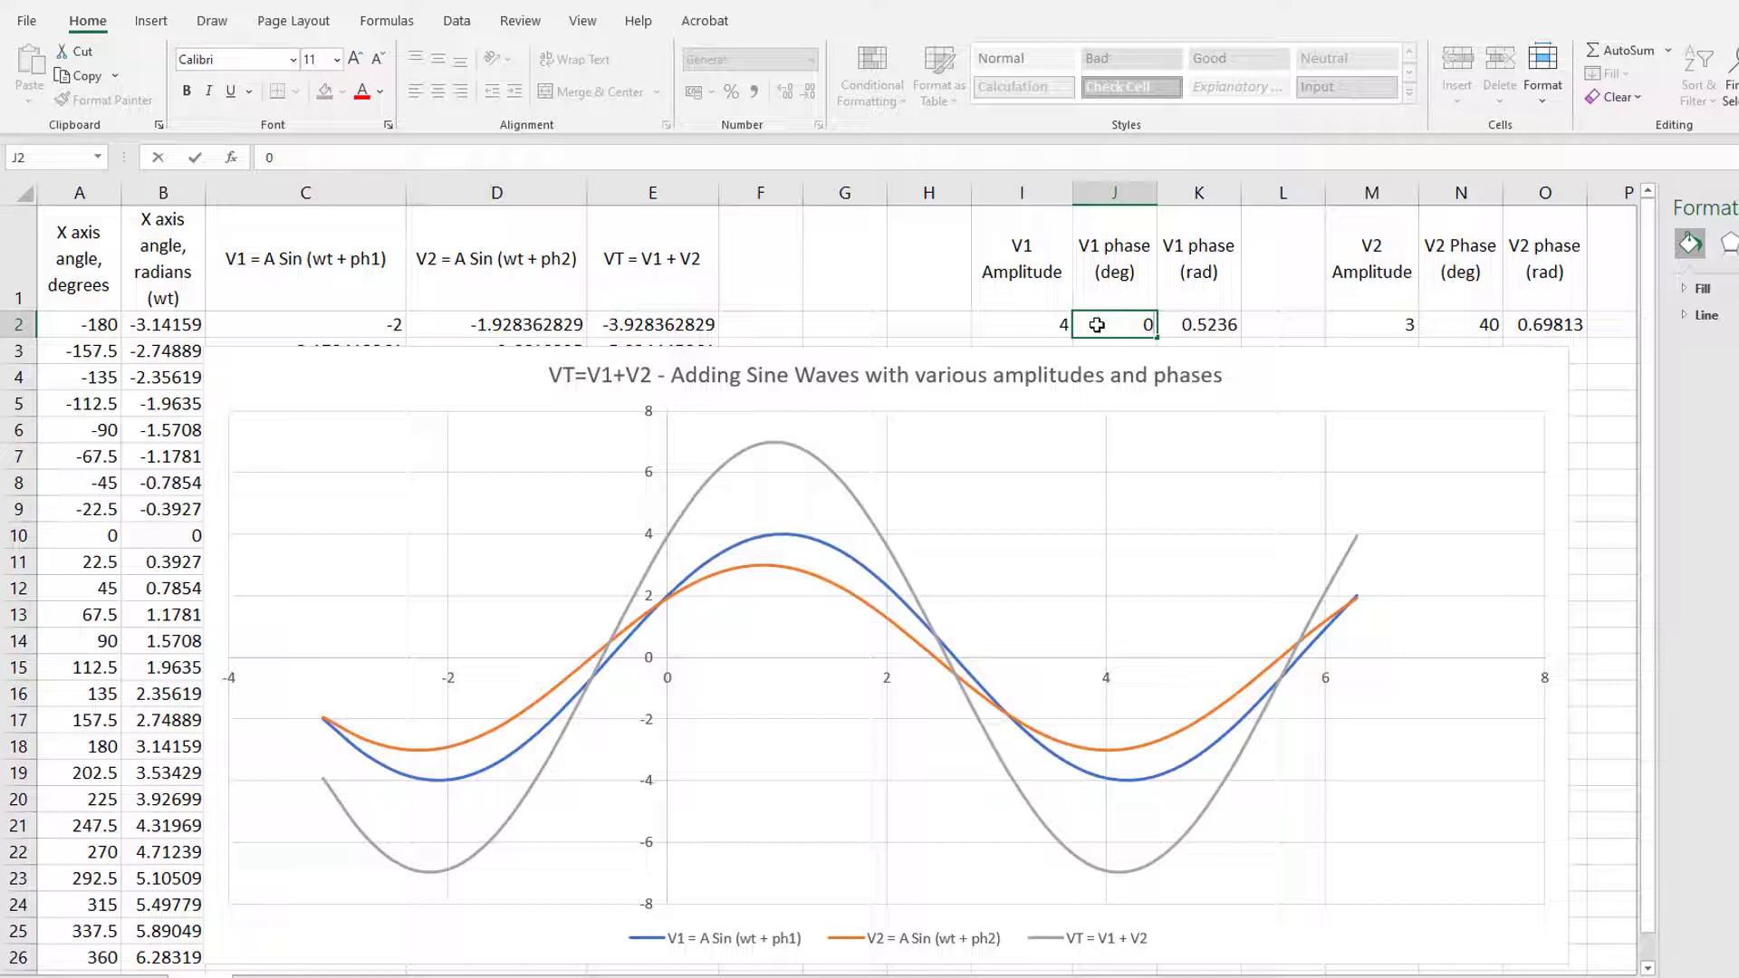
key("Return")
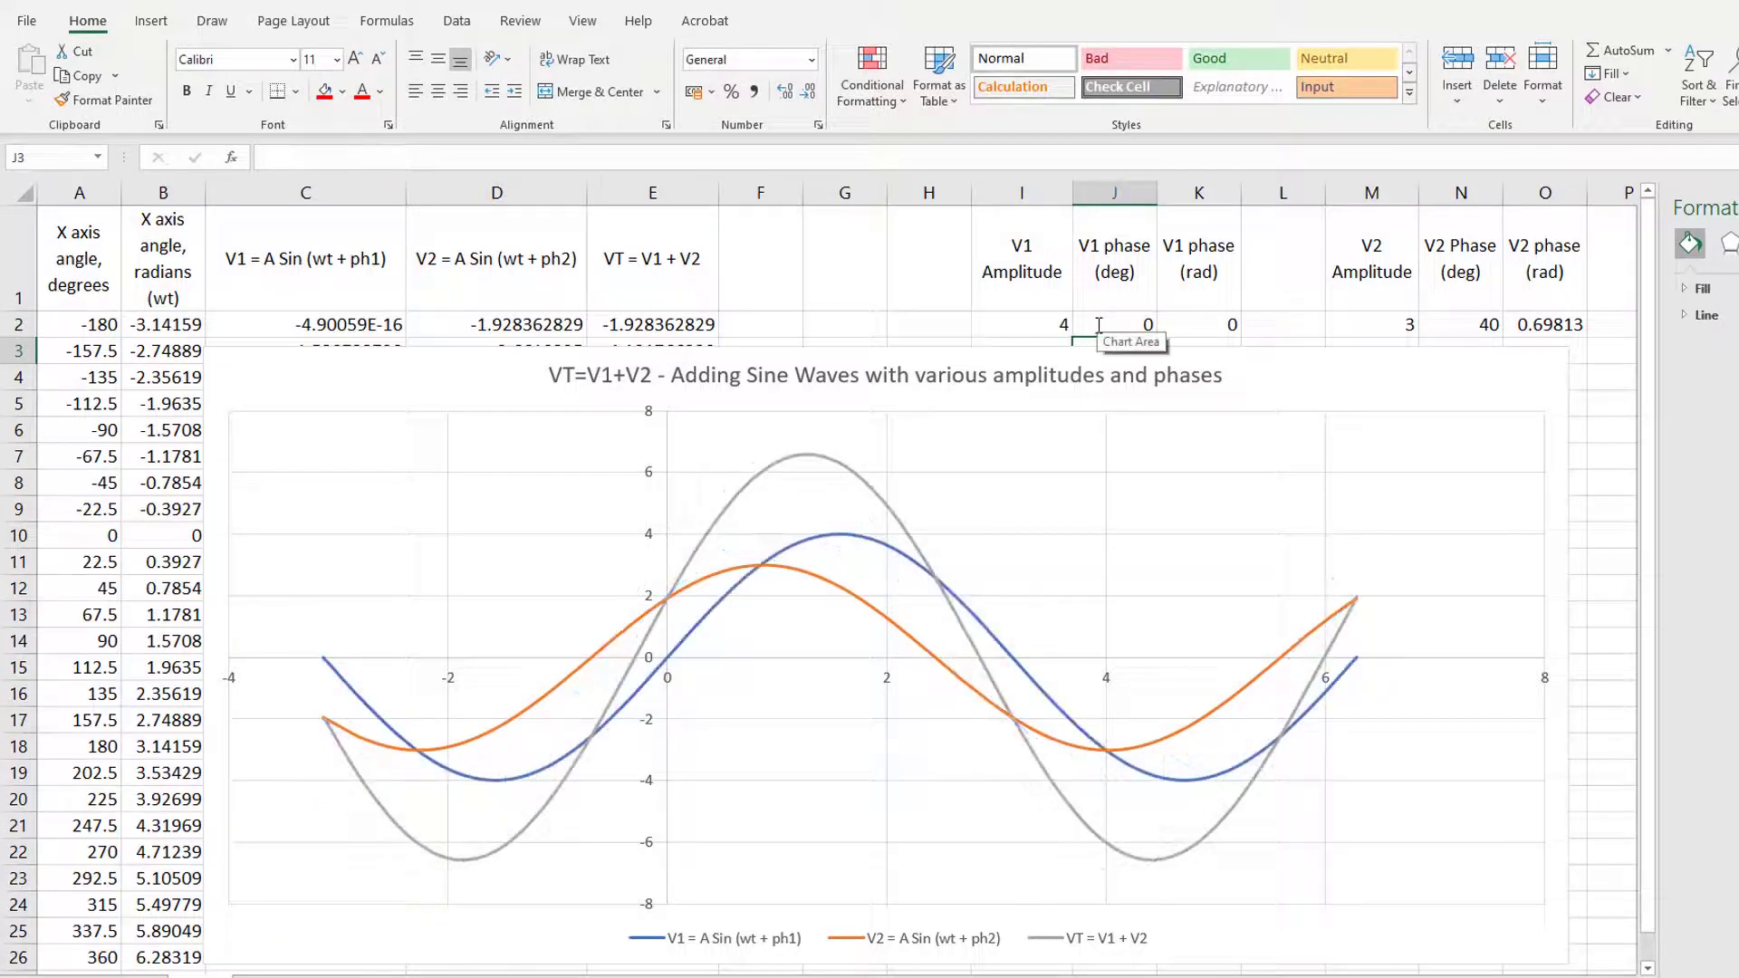
key("Right")
key("Right")
key("Right")
key("Up")
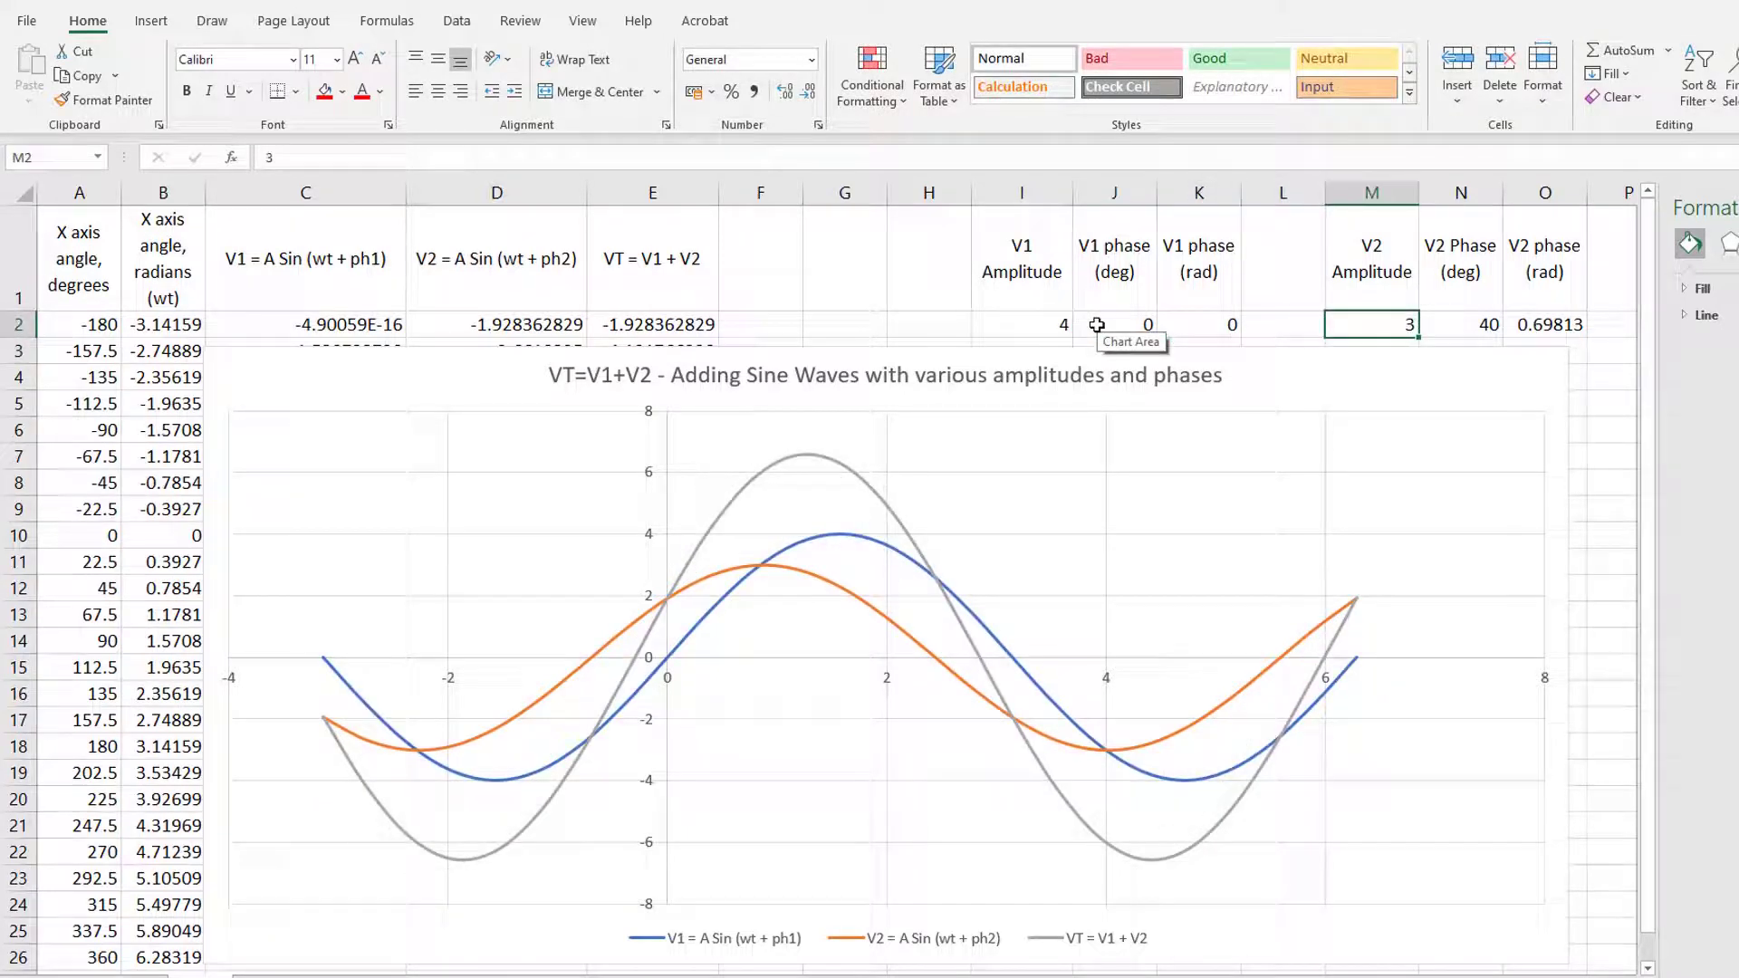
key("Right")
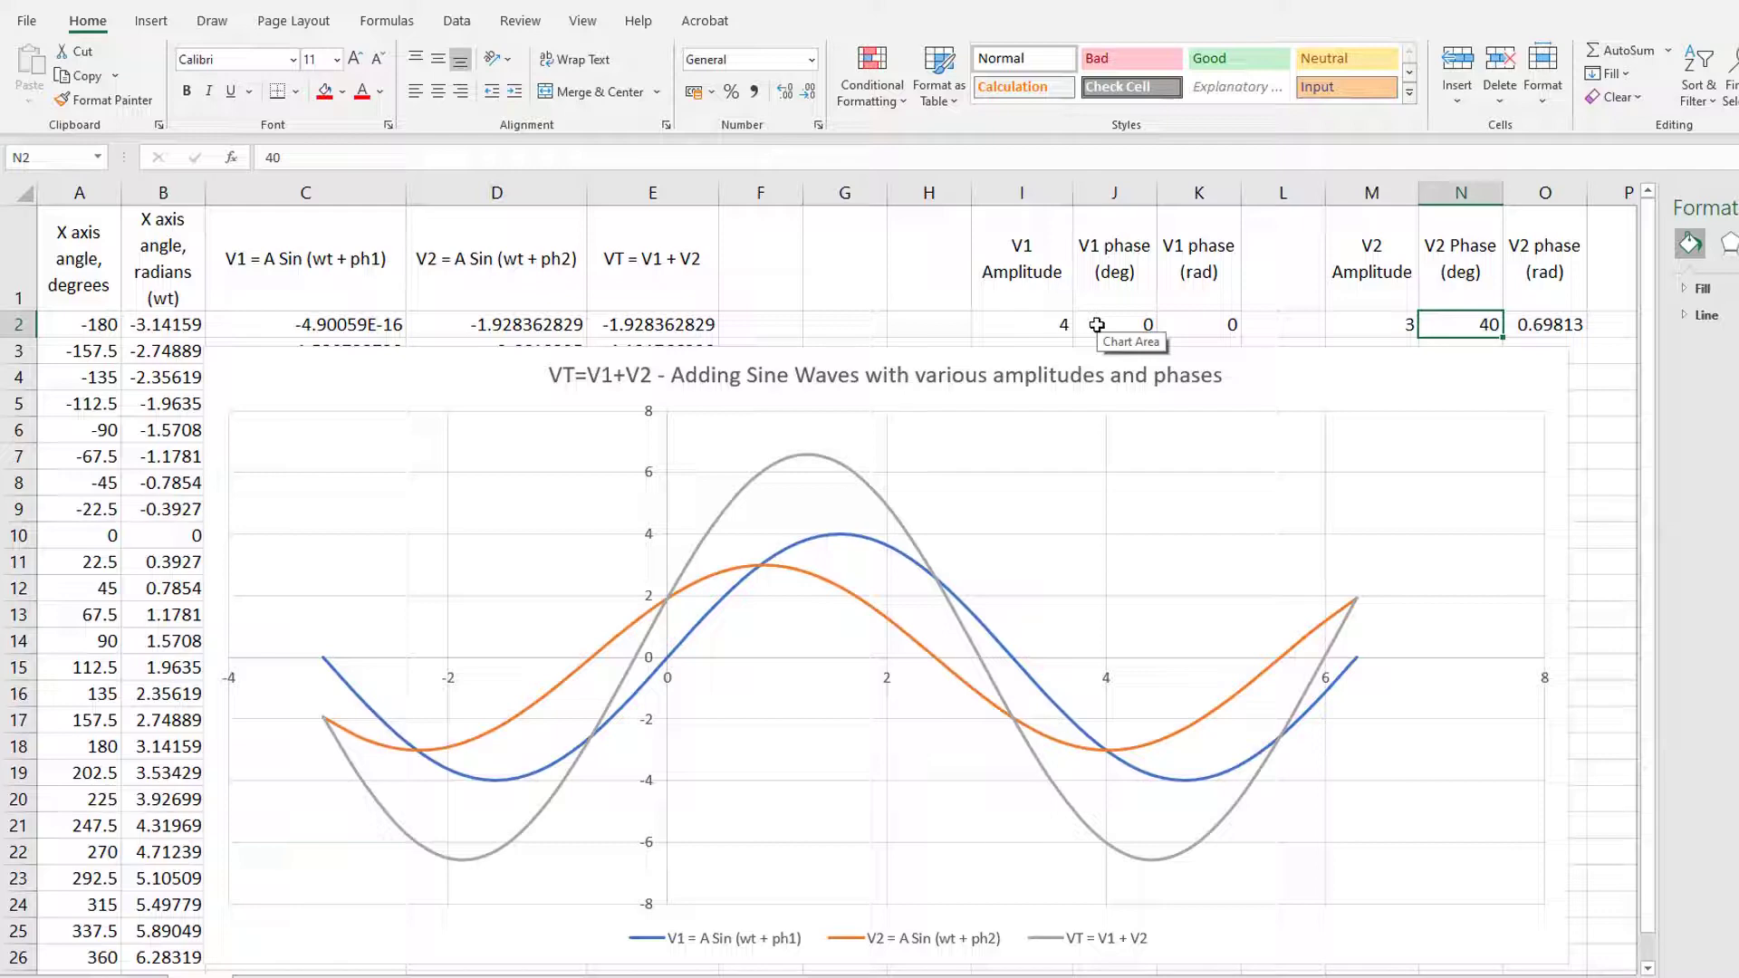
type("0")
key("Return")
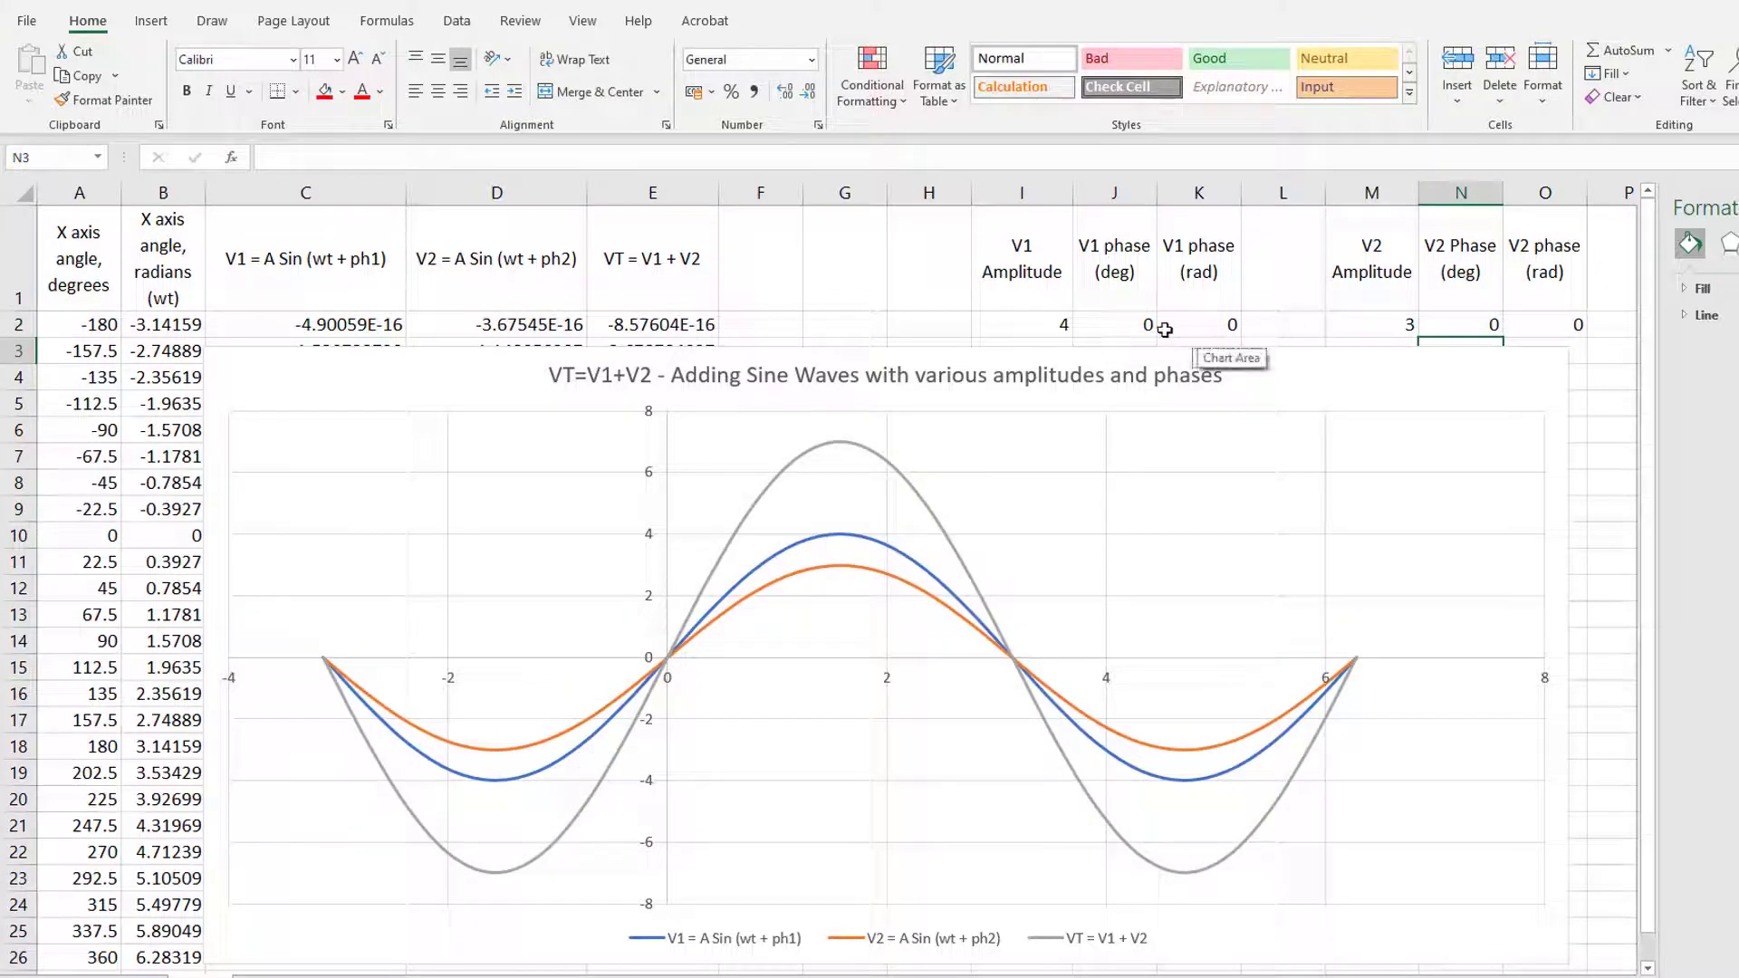
Set the V2 amplitude in M2 to 10.
left_click(1366, 325)
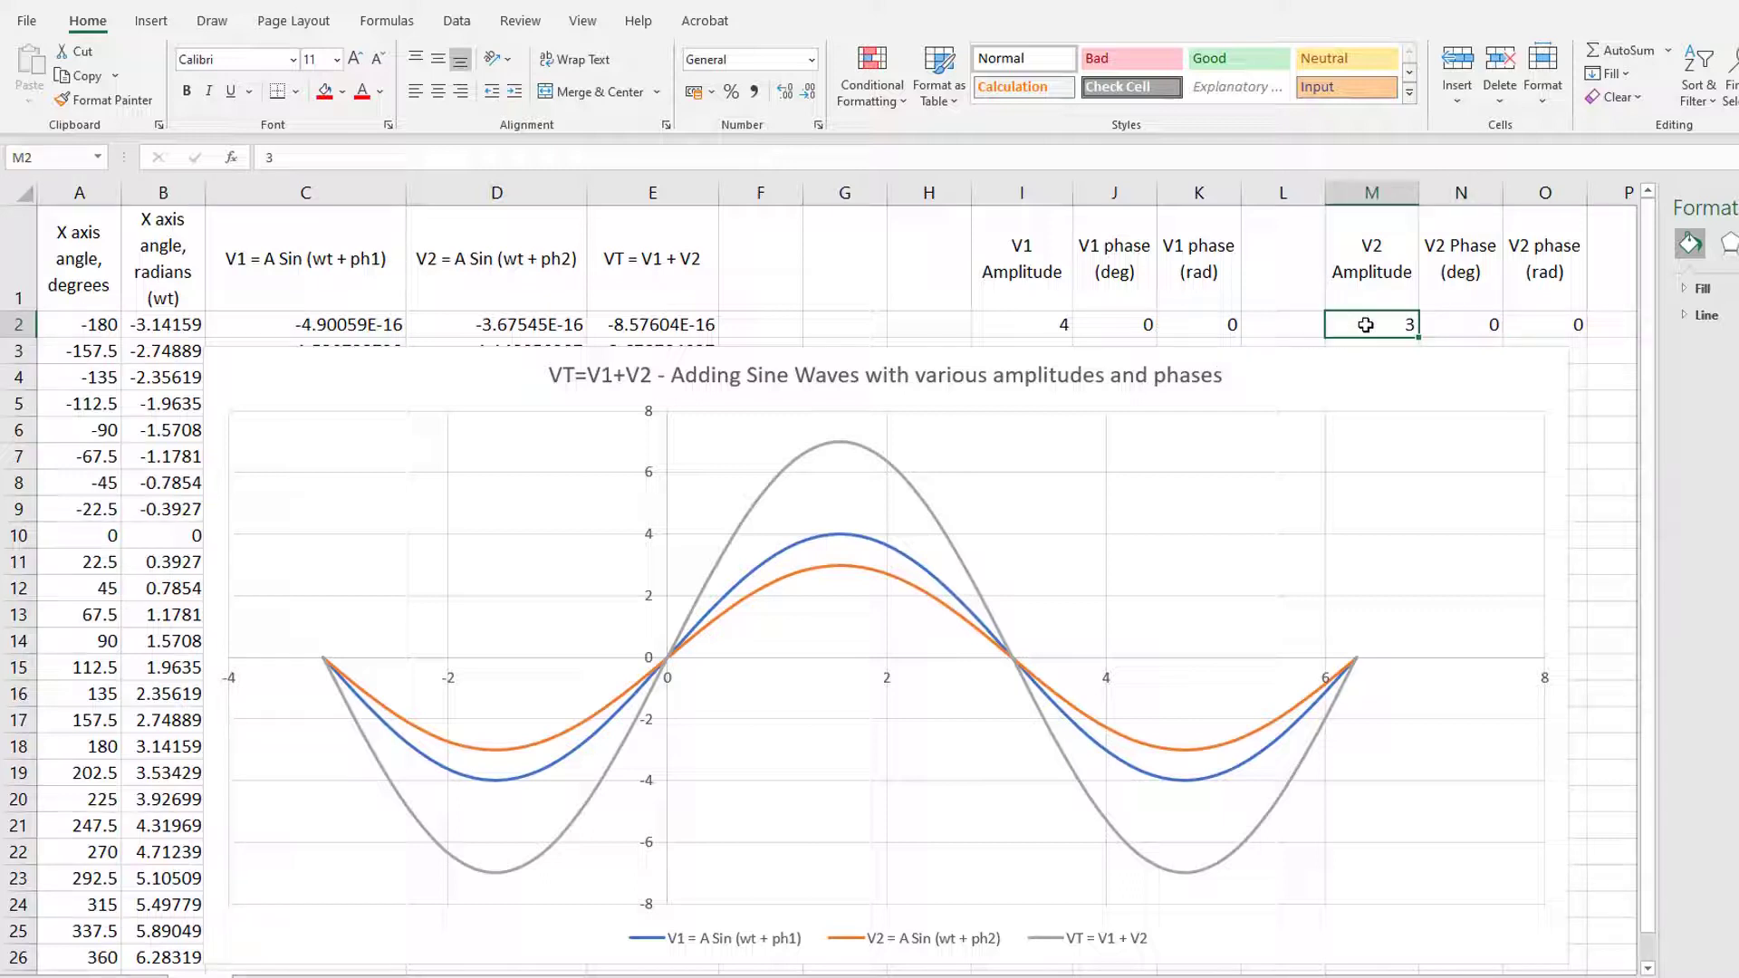
type("0")
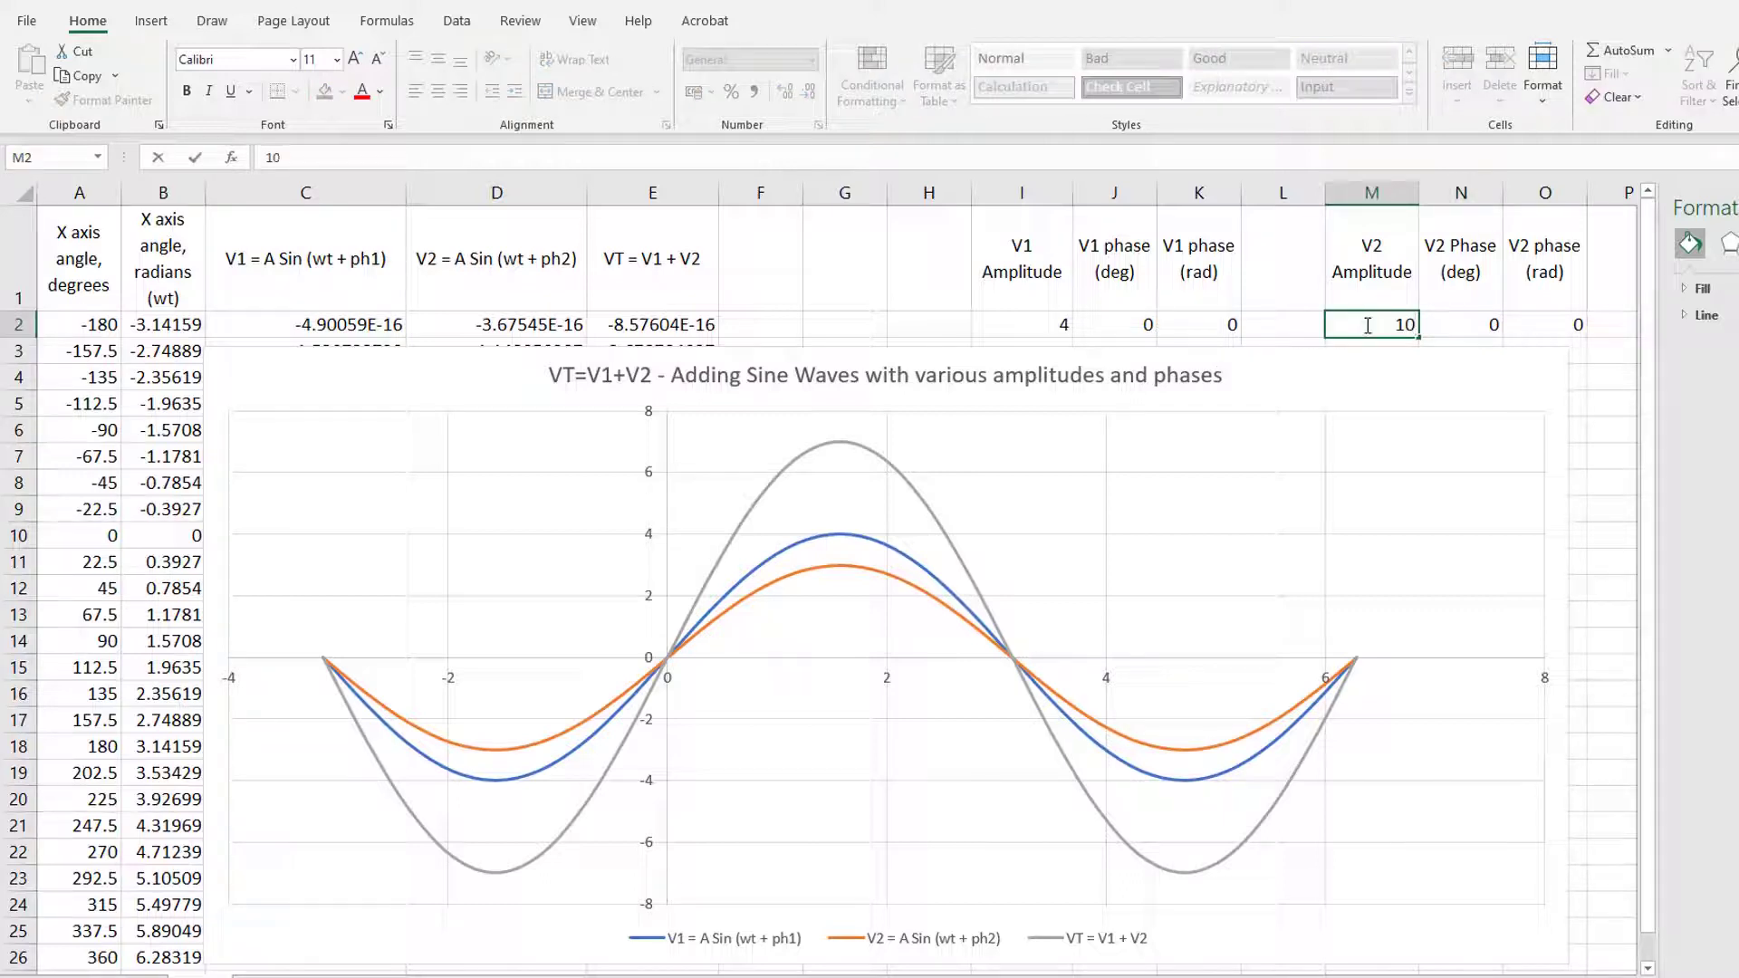
key("Return")
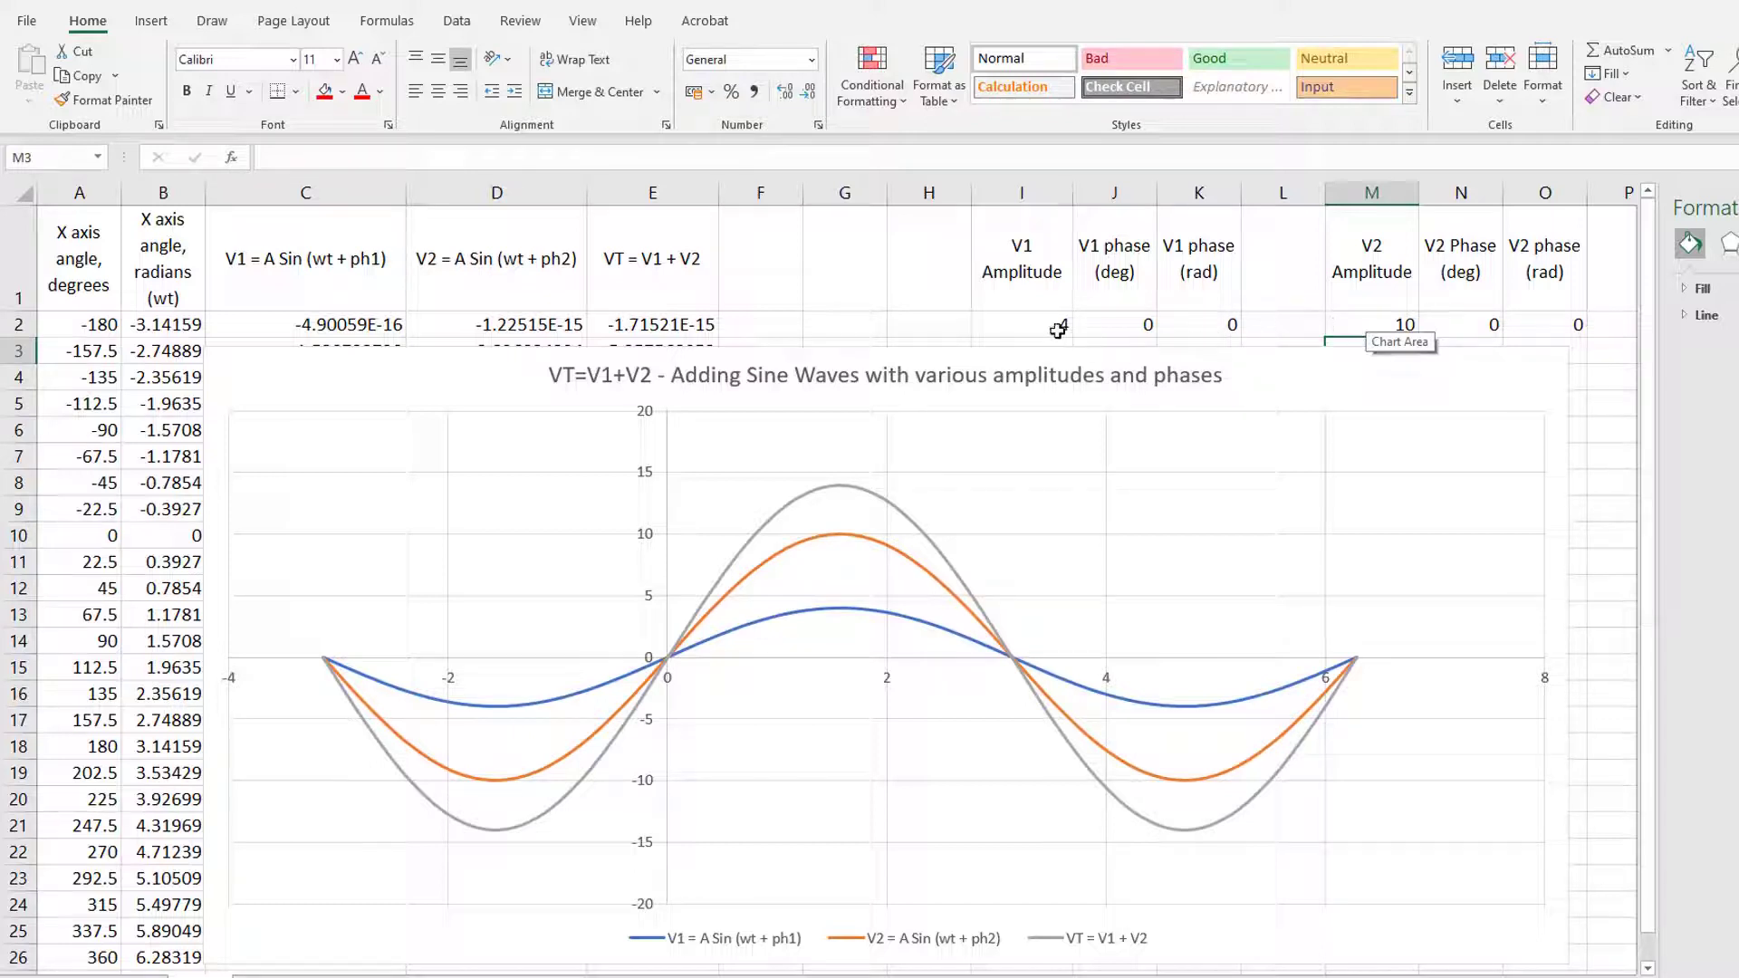
Set the V1 phase in J2 to 40 and the V2 phase in N2 to -30.
left_click(1145, 330)
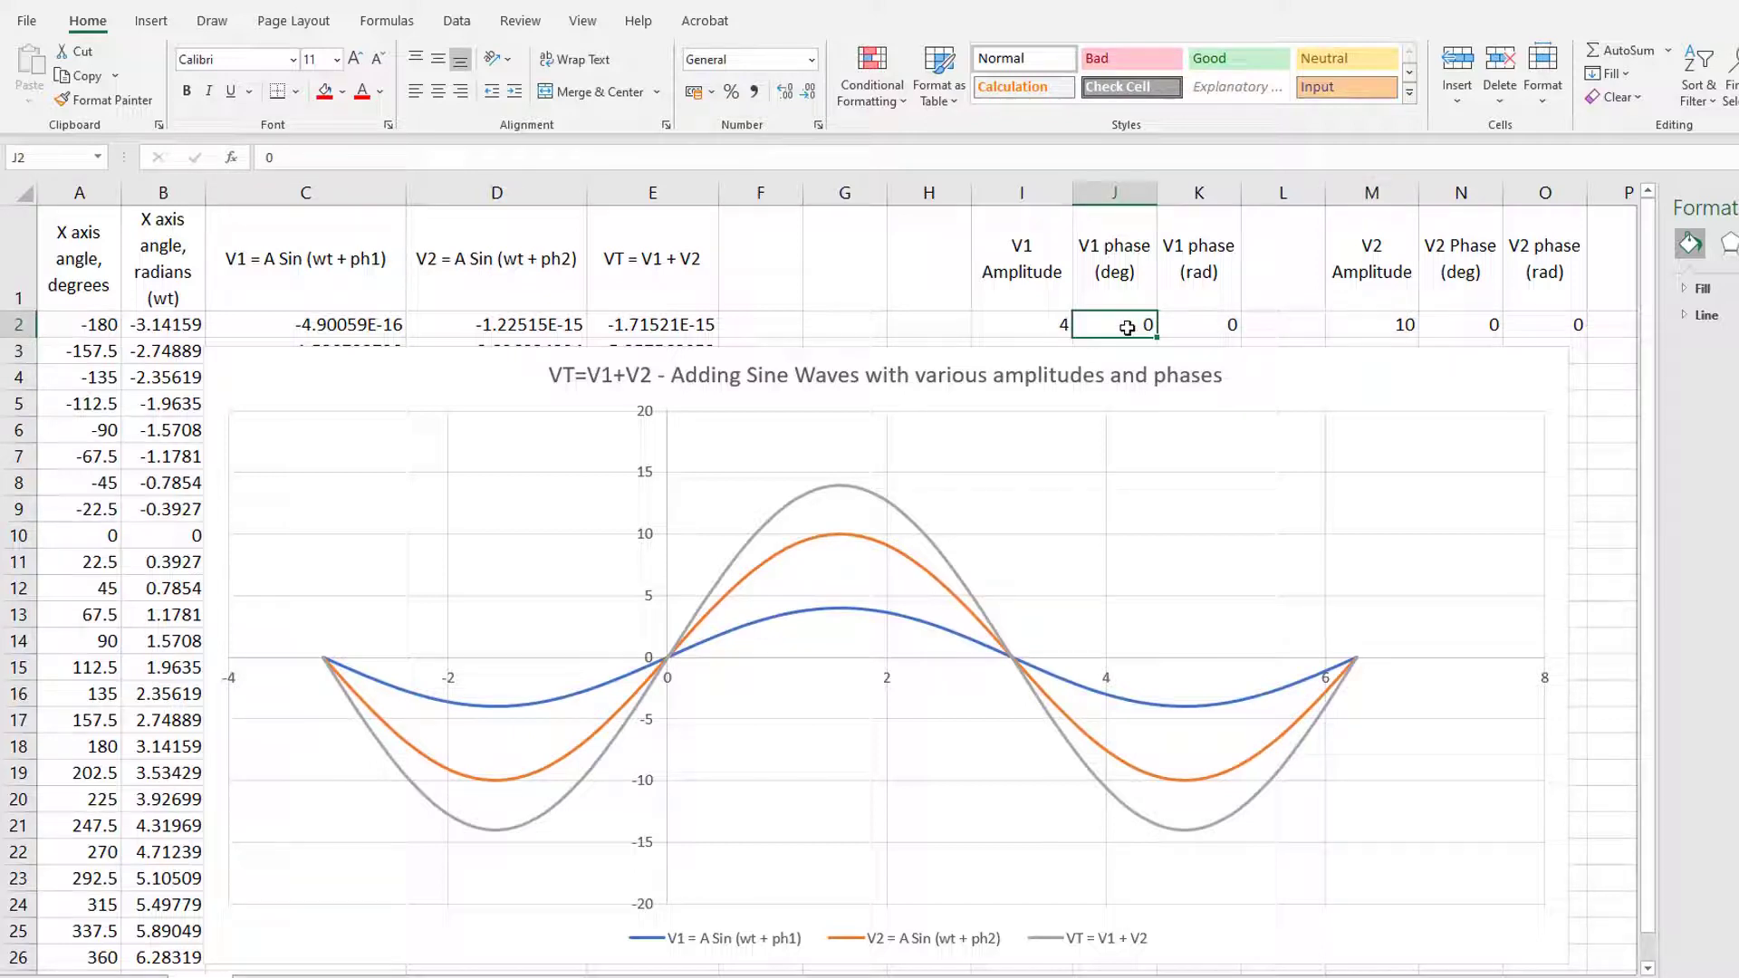
type("40")
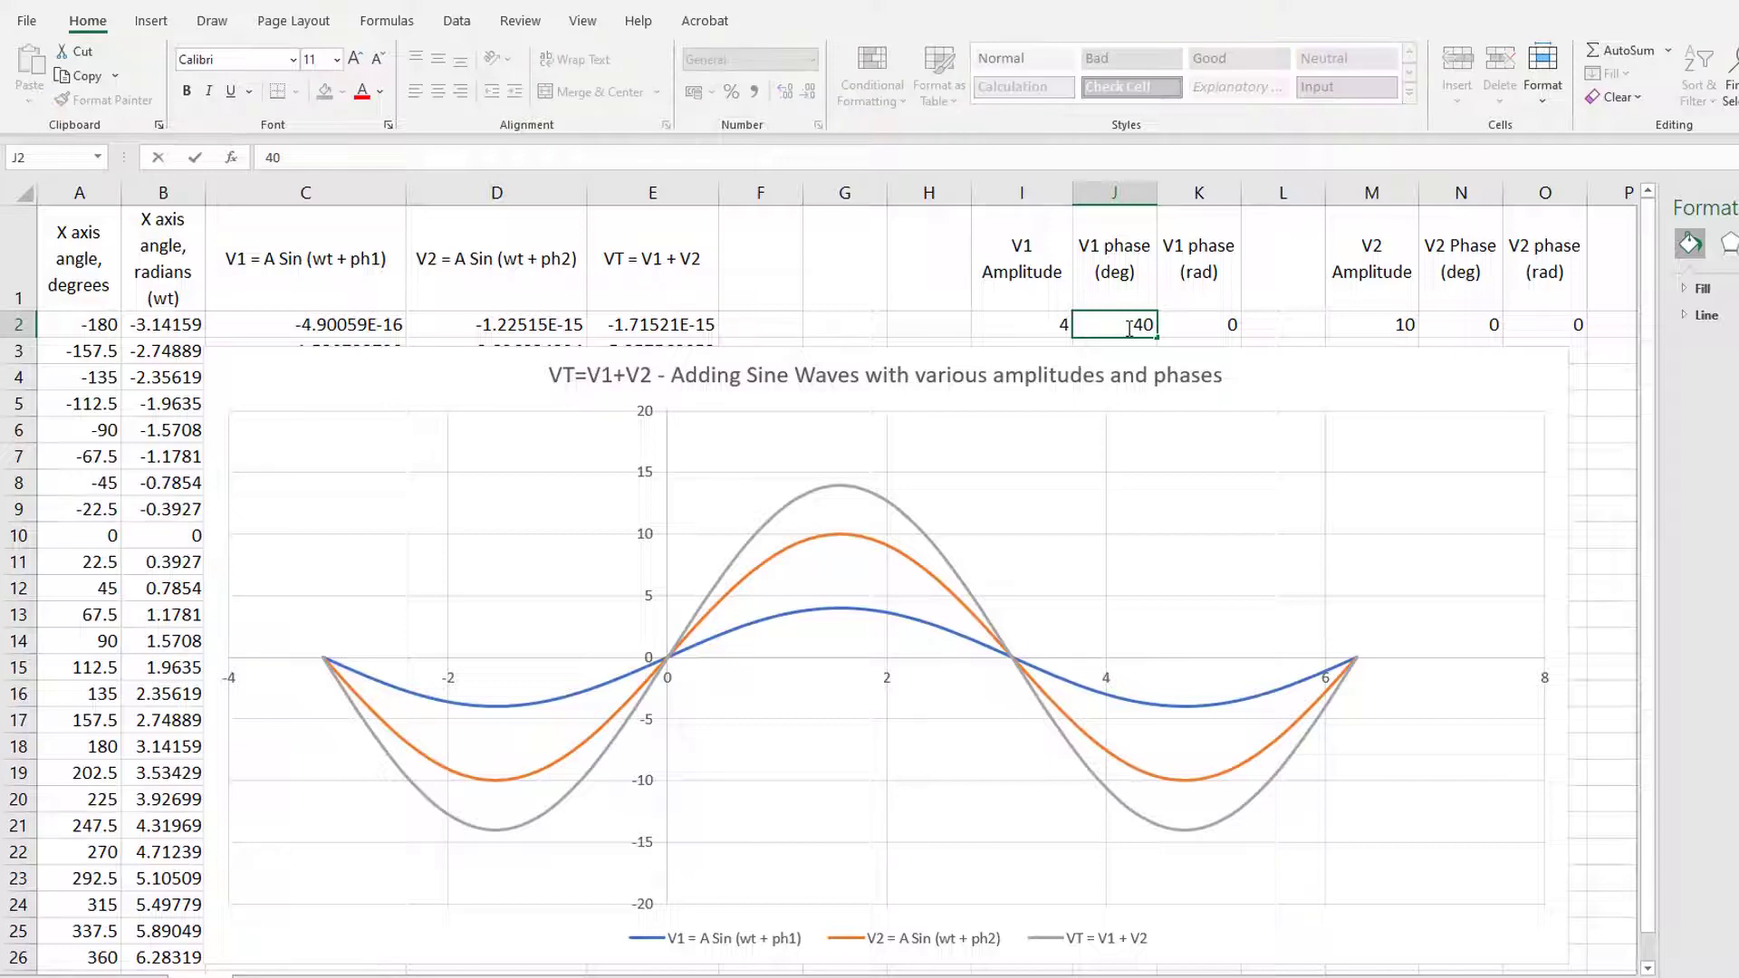
key("Return")
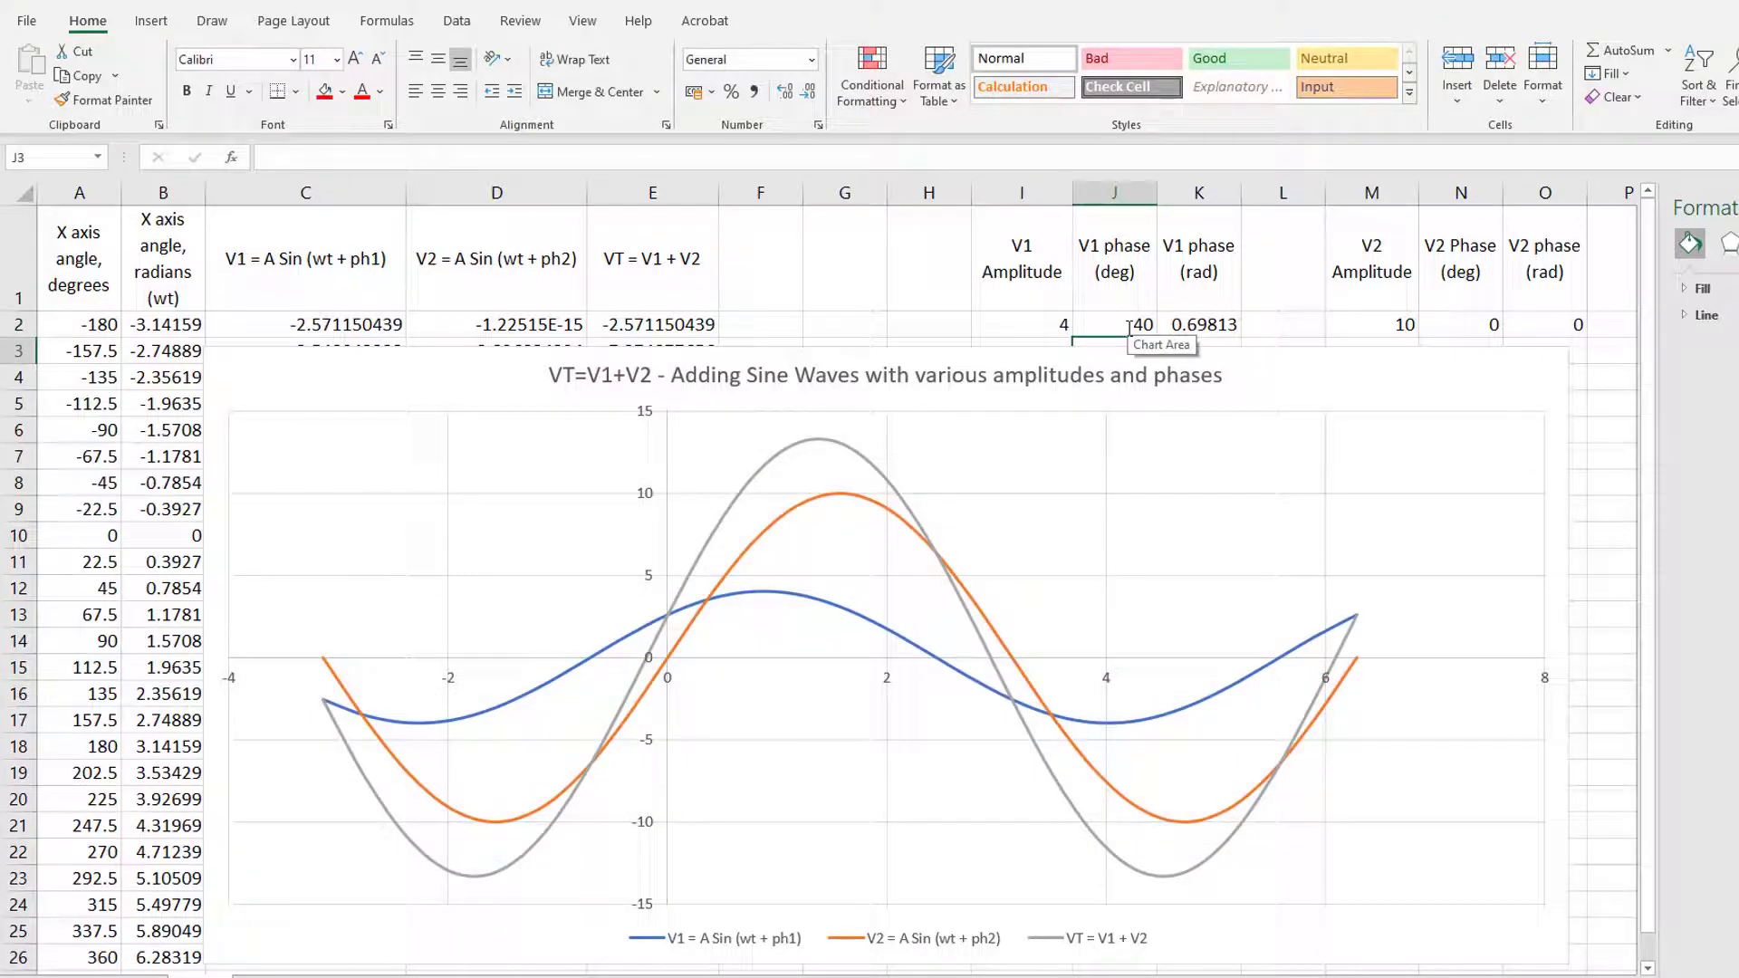
left_click(1449, 324)
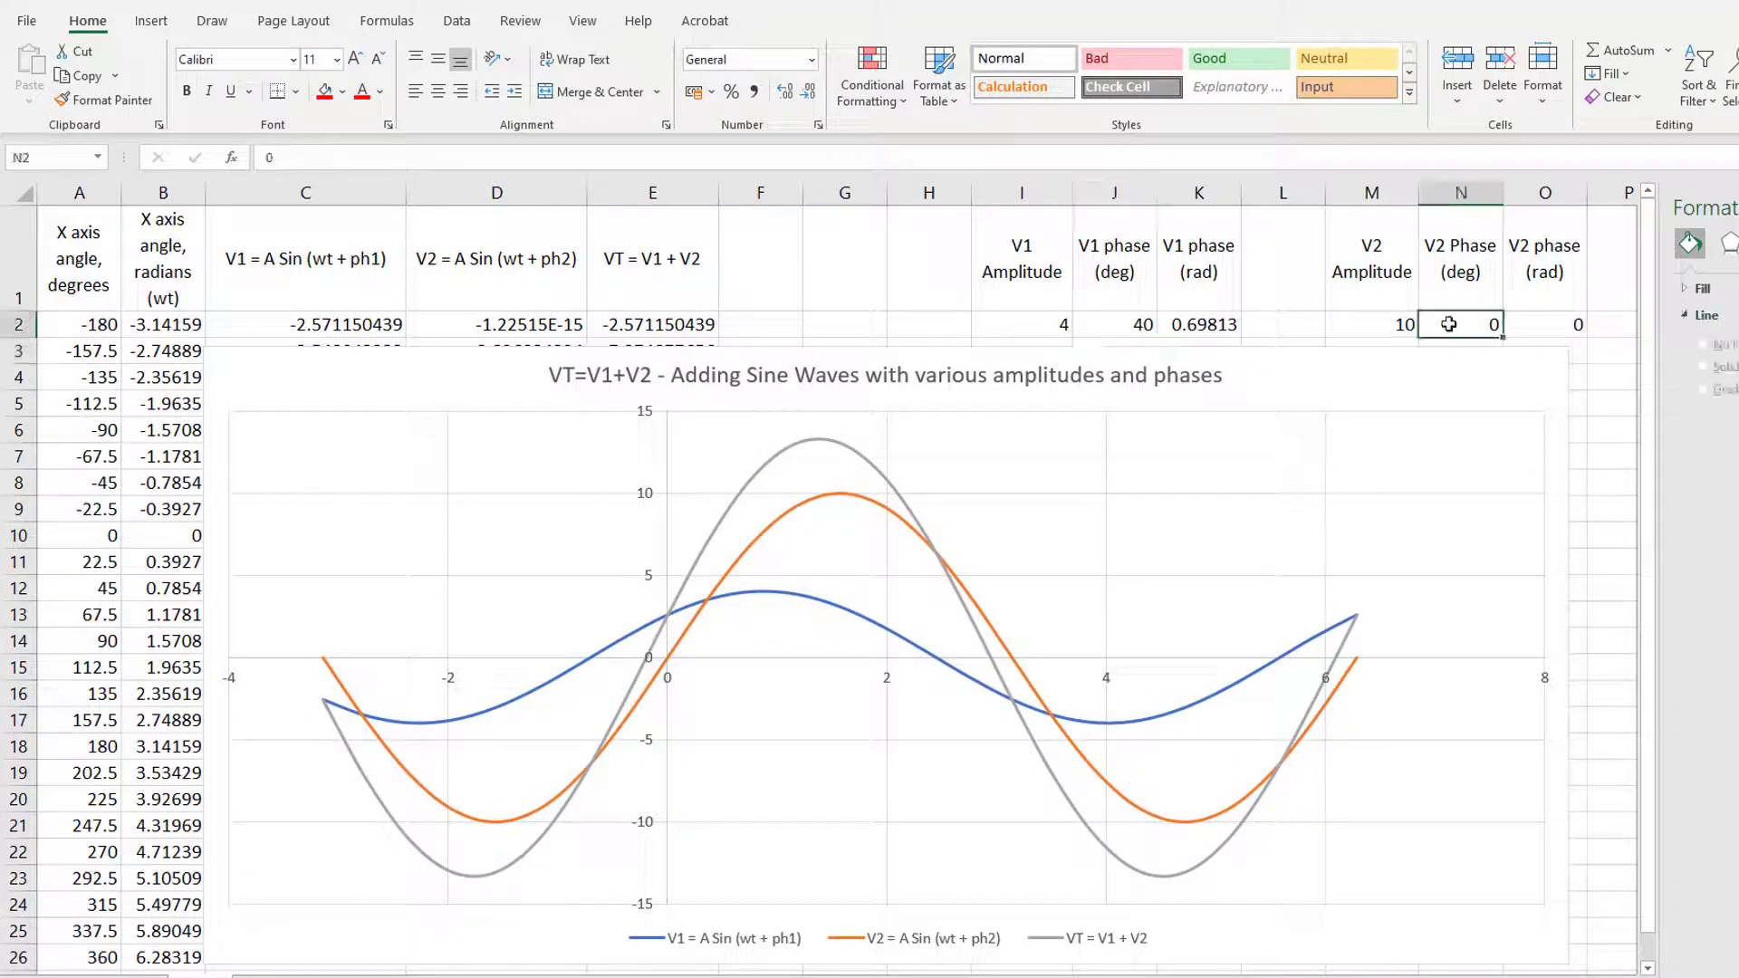
type("-30")
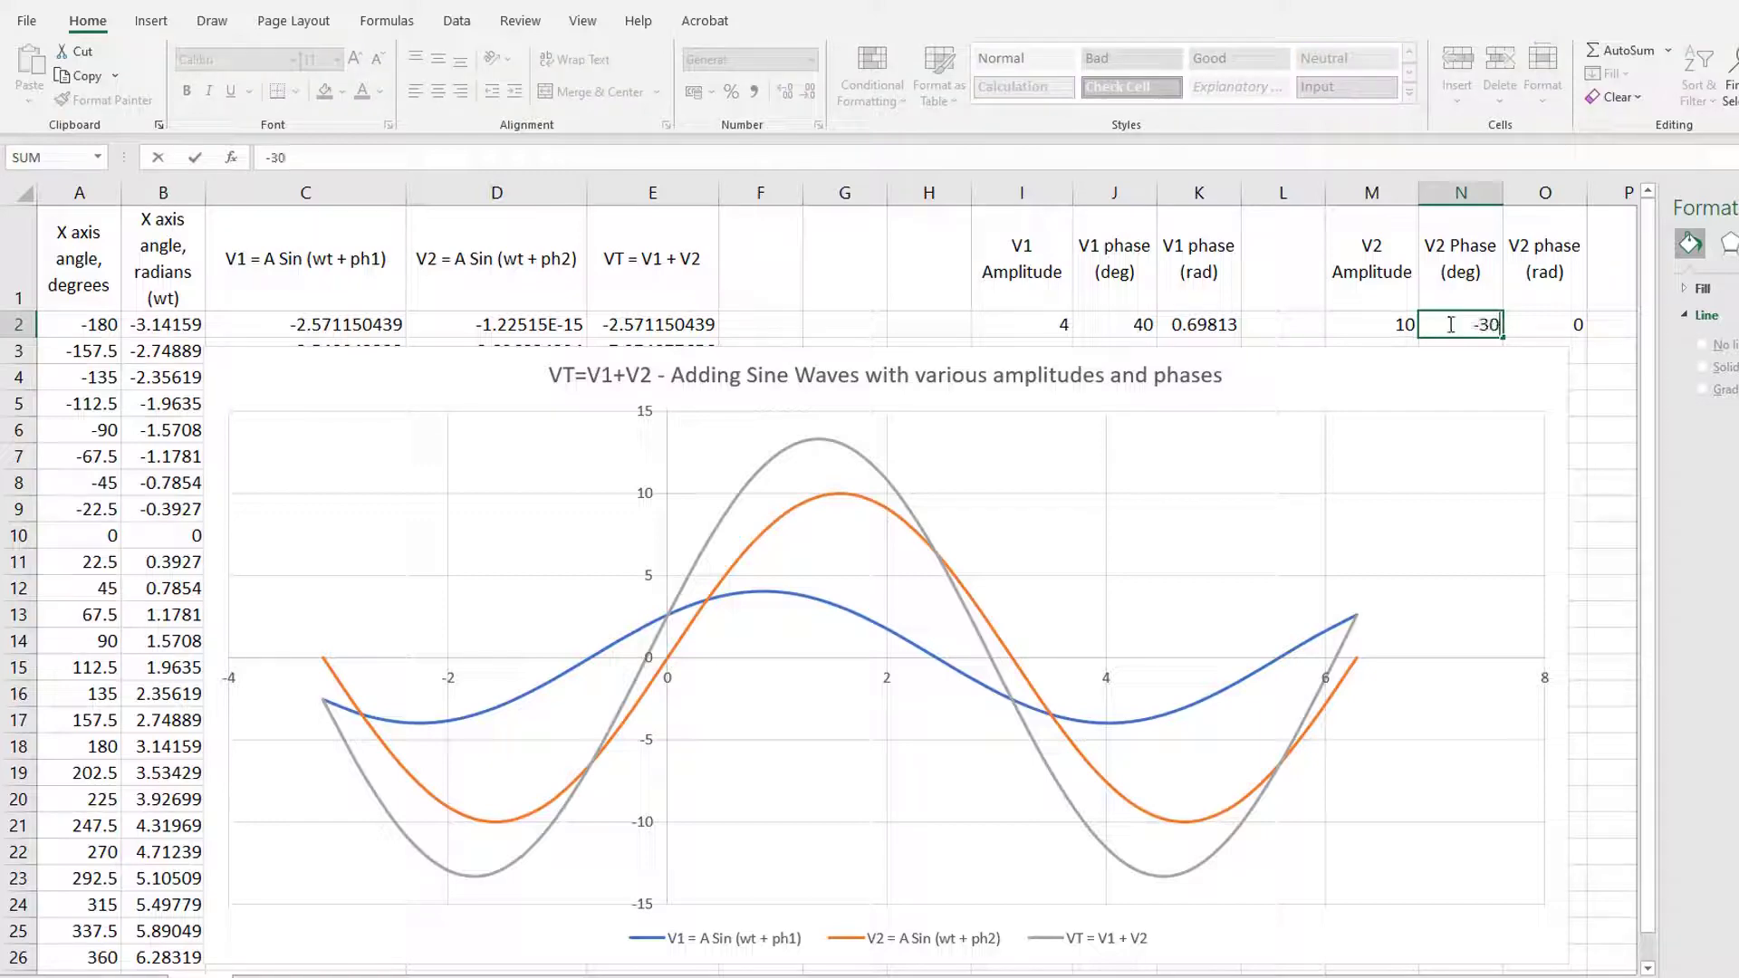
key("Return")
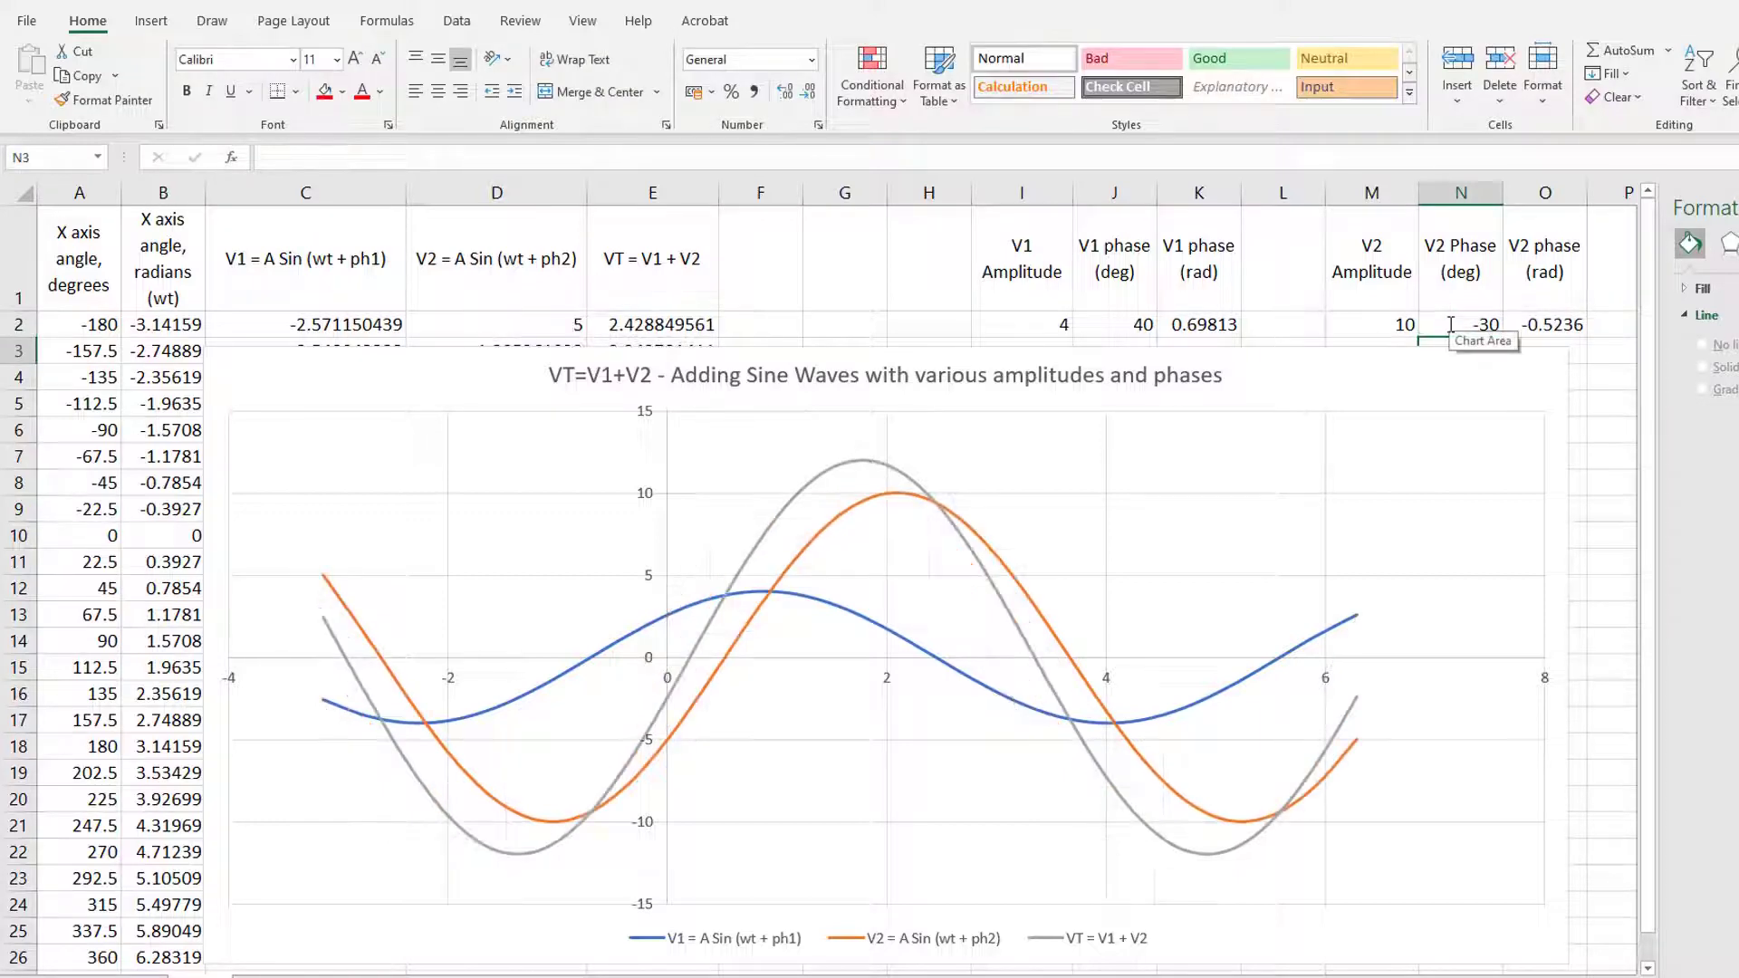